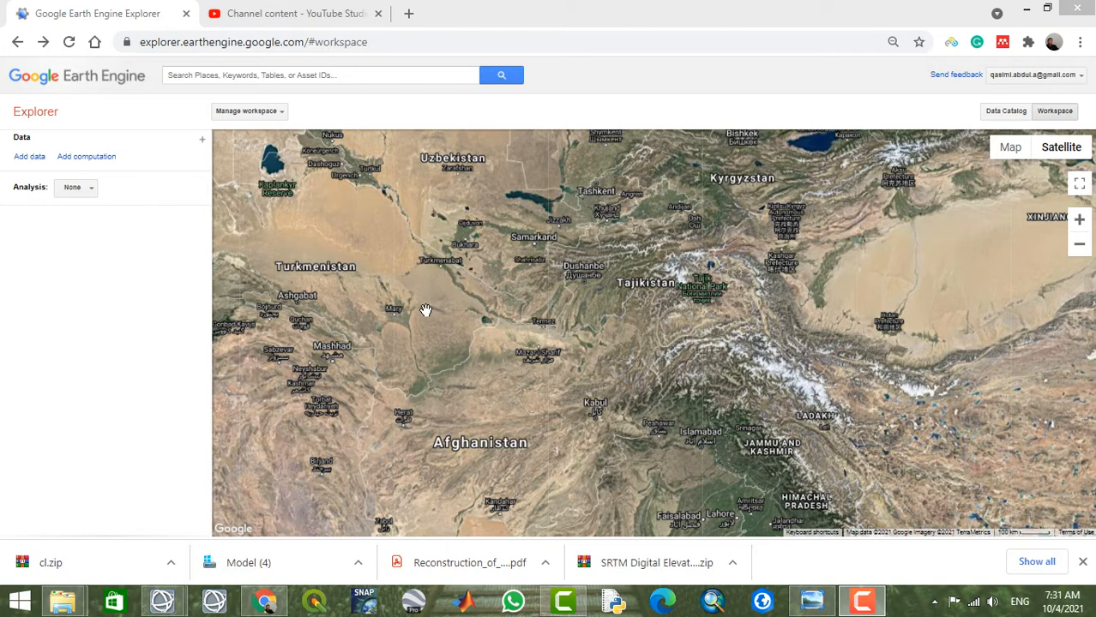
Restore the saved workspace and exit point drawing to return to map panning.
left_click(283, 112)
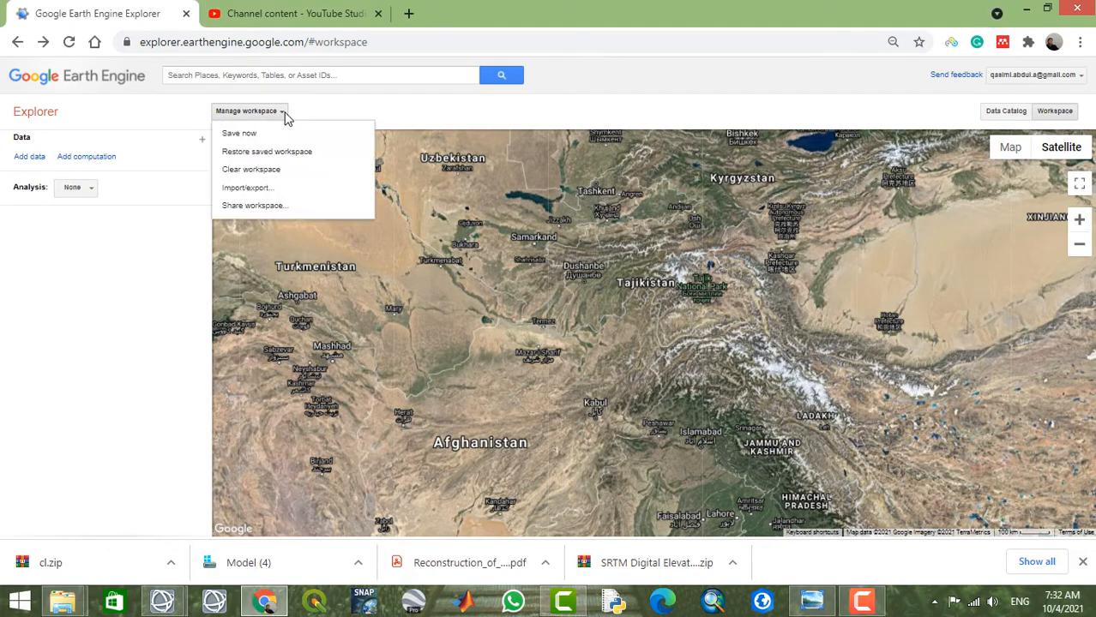
left_click(293, 165)
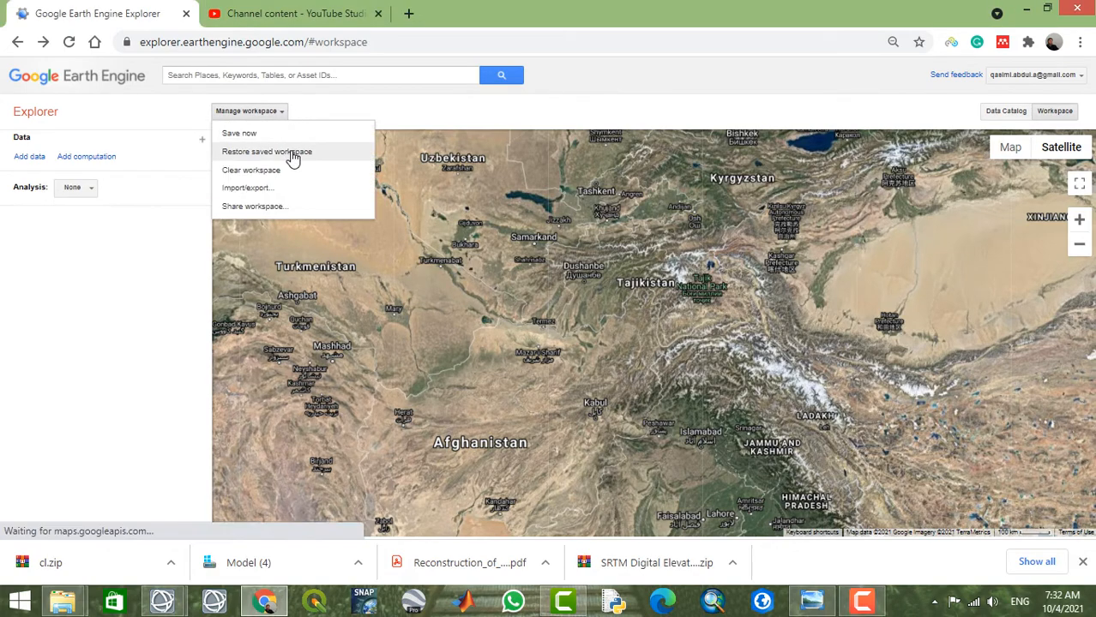
left_click(415, 319)
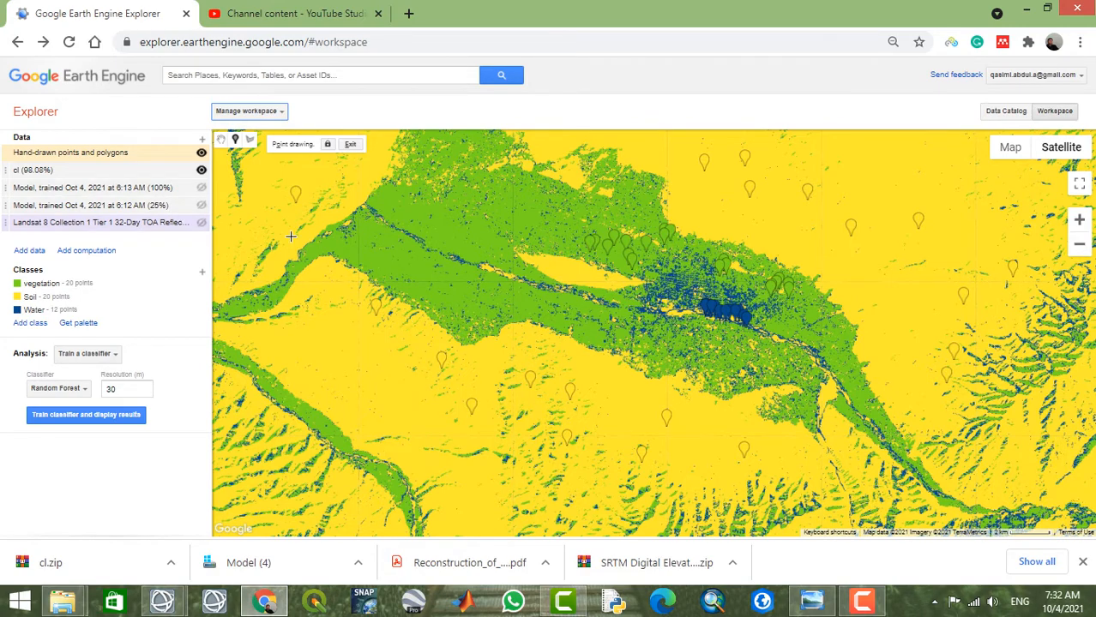
left_click(220, 139)
Examine the cl land-cover classification across the surrounding region, checking the extent of the vegetation, soil and water classes.
left_click_drag(730, 210, 769, 198)
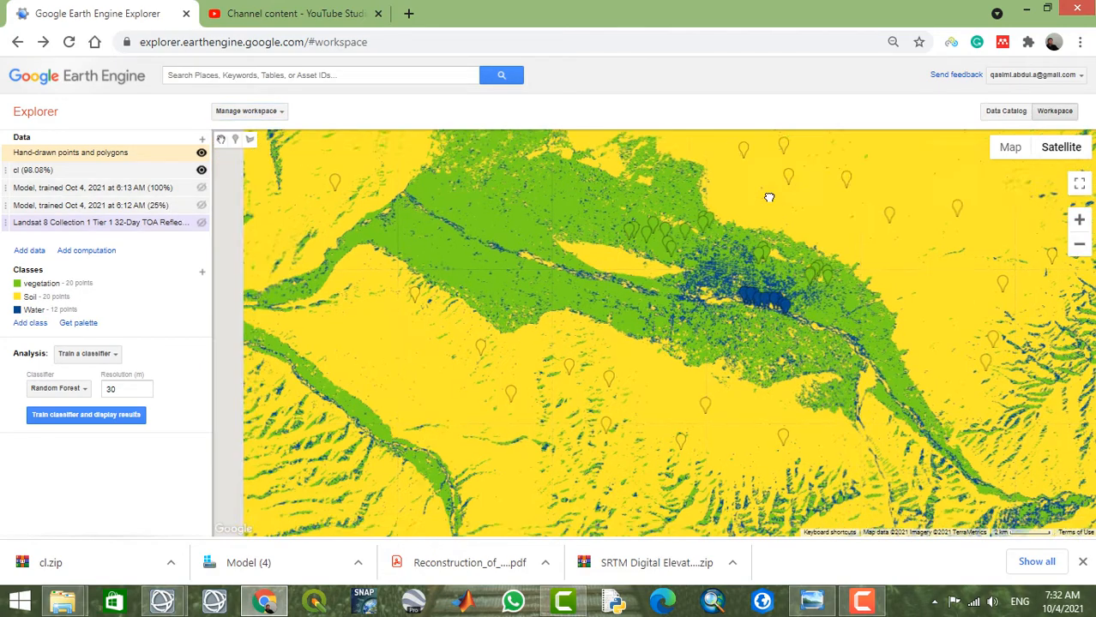
scroll(784, 248, "down", 4)
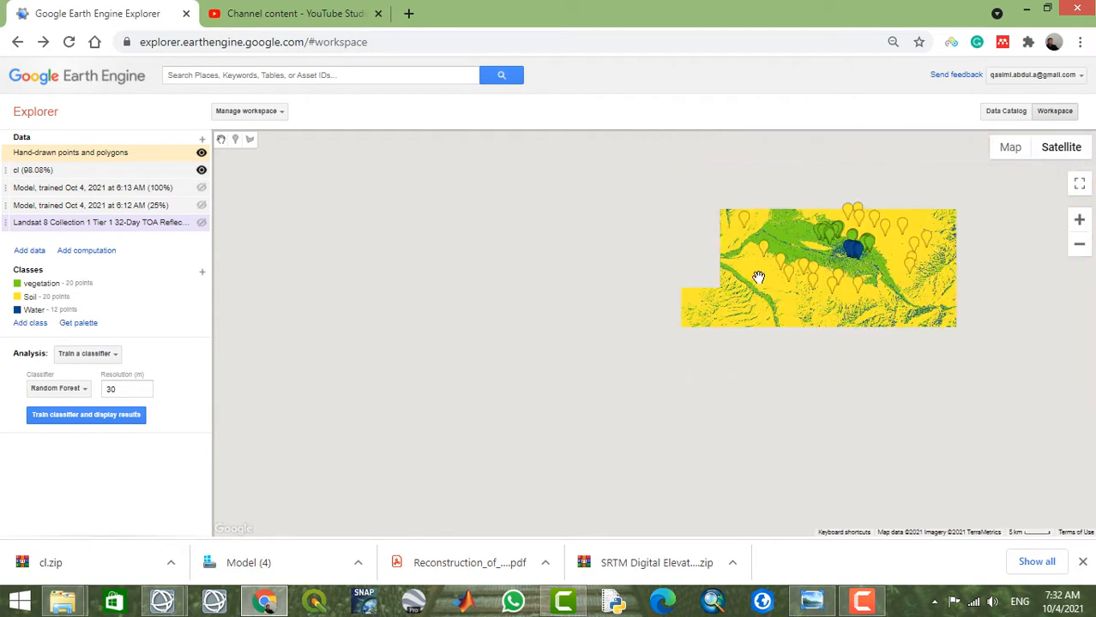
scroll(758, 277, "down", 2)
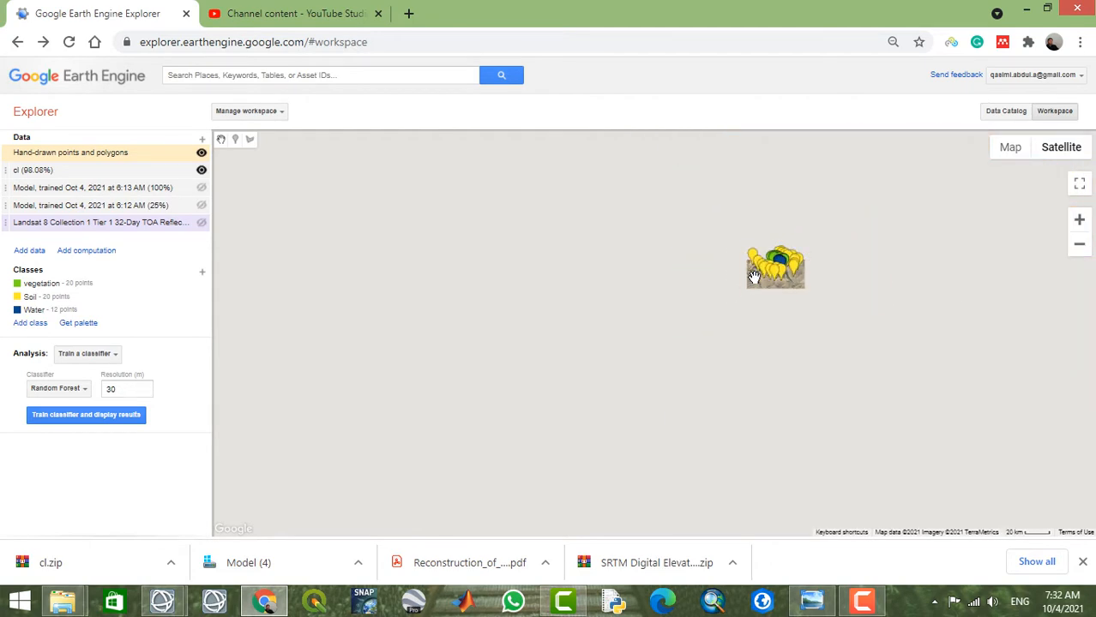
scroll(754, 277, "up", 1)
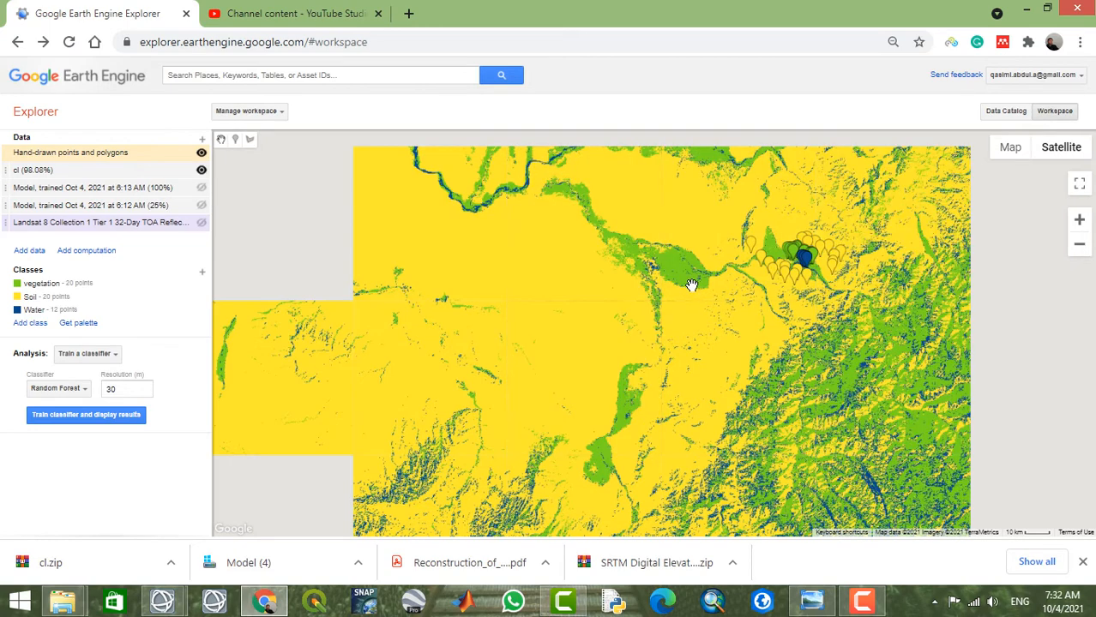
left_click_drag(528, 293, 718, 231)
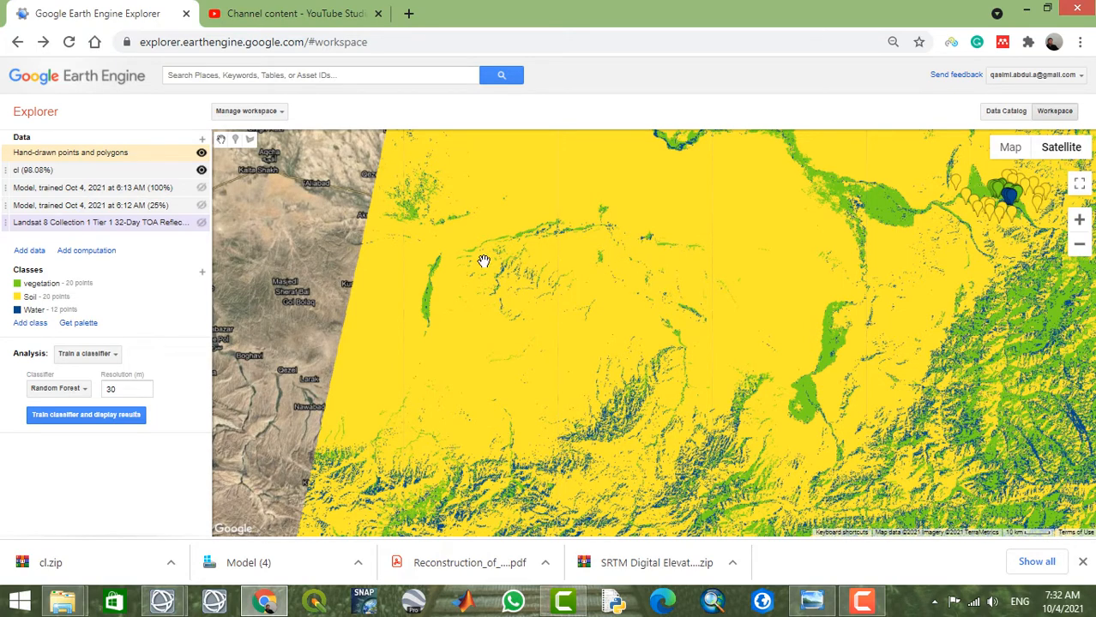
left_click_drag(467, 247, 841, 286)
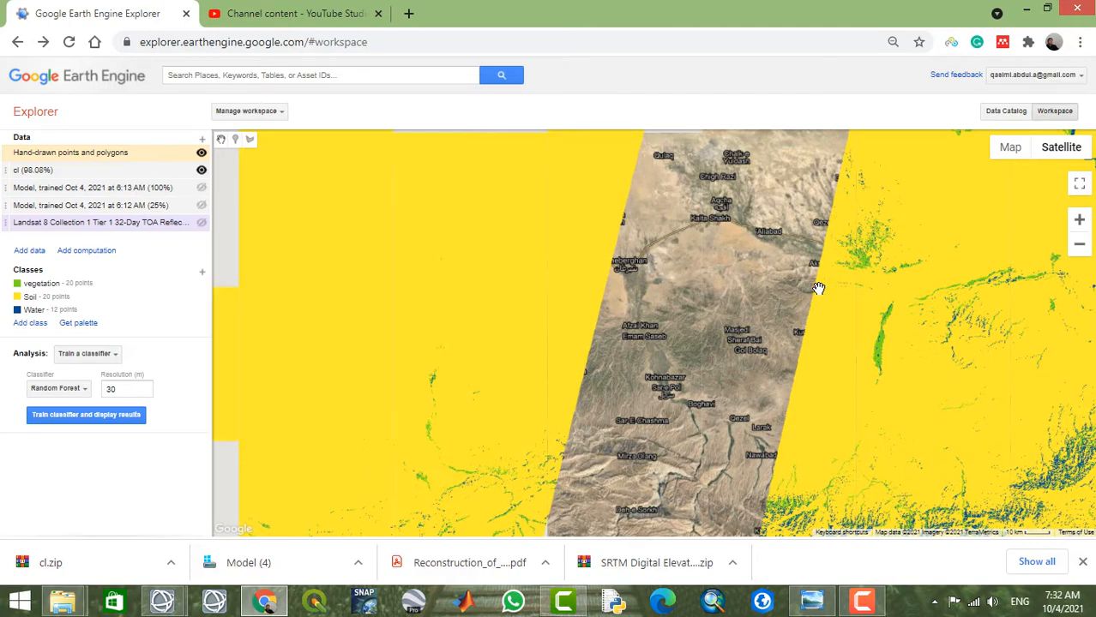
left_click_drag(680, 292, 775, 292)
left_click_drag(514, 173, 487, 144)
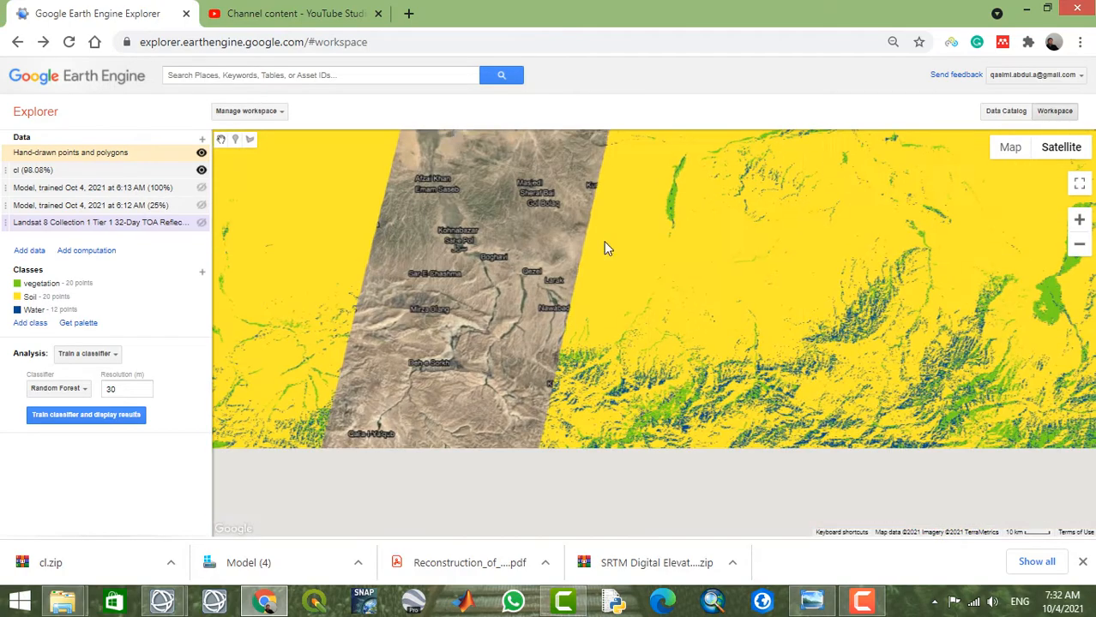
left_click_drag(606, 247, 401, 296)
left_click_drag(721, 291, 489, 243)
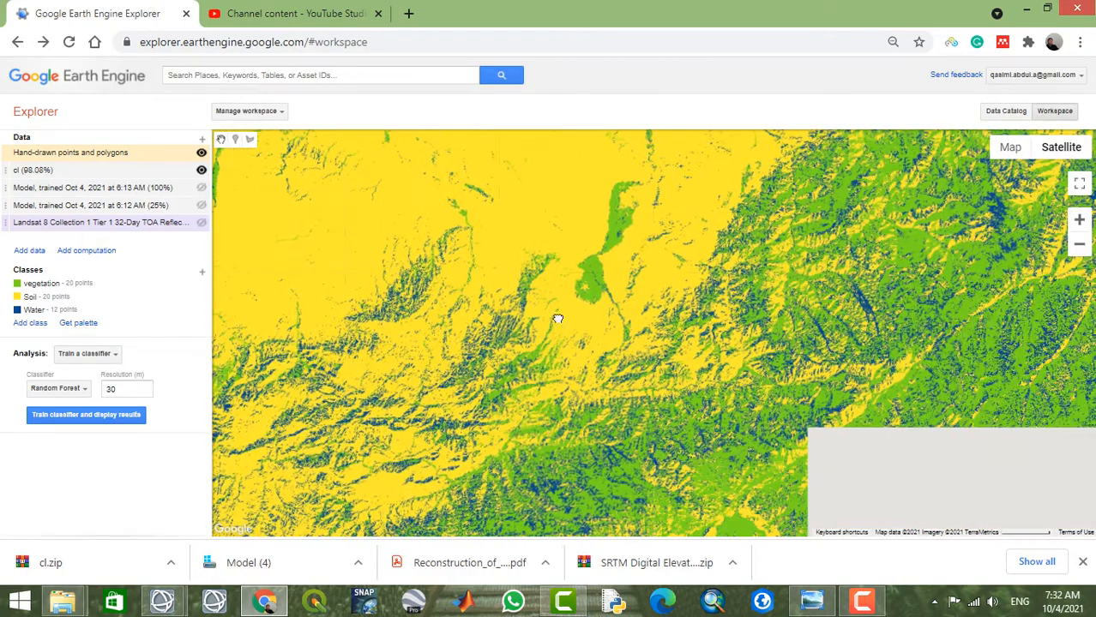
left_click_drag(557, 318, 446, 429)
left_click_drag(567, 276, 562, 321)
left_click_drag(641, 301, 861, 306)
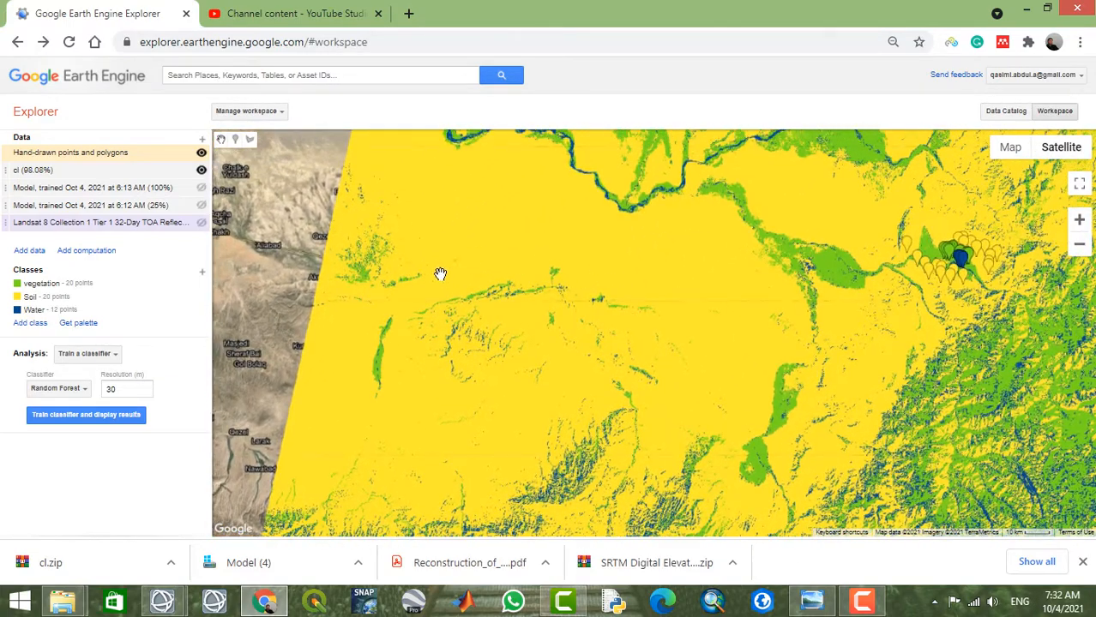
left_click_drag(441, 273, 391, 178)
left_click_drag(626, 303, 548, 293)
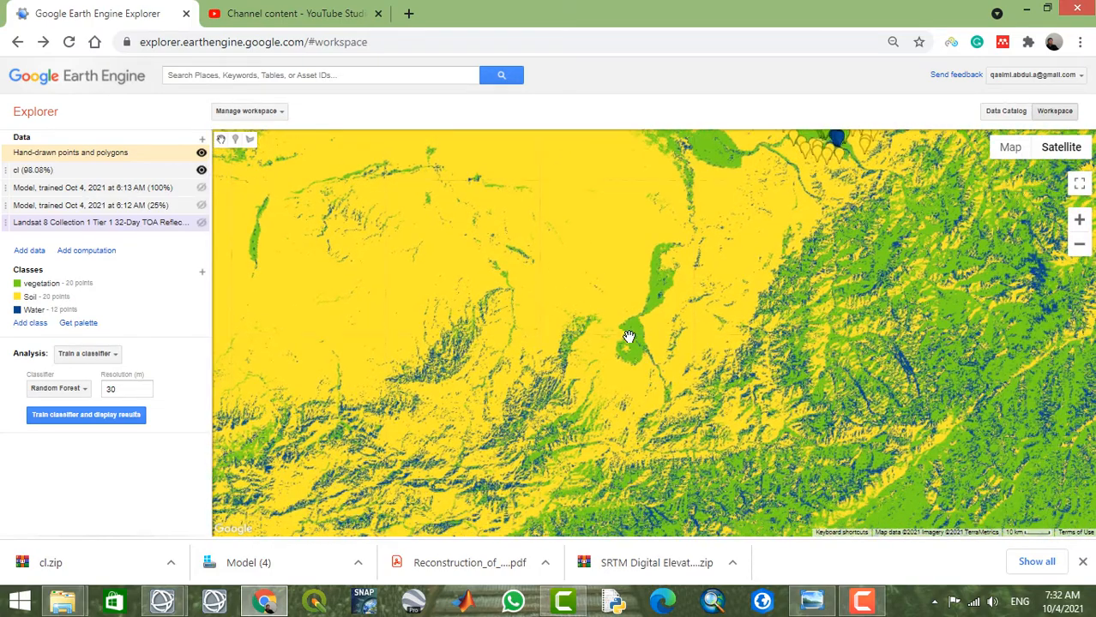
left_click_drag(663, 292, 564, 450)
left_click_drag(576, 345, 598, 382)
left_click_drag(490, 308, 499, 356)
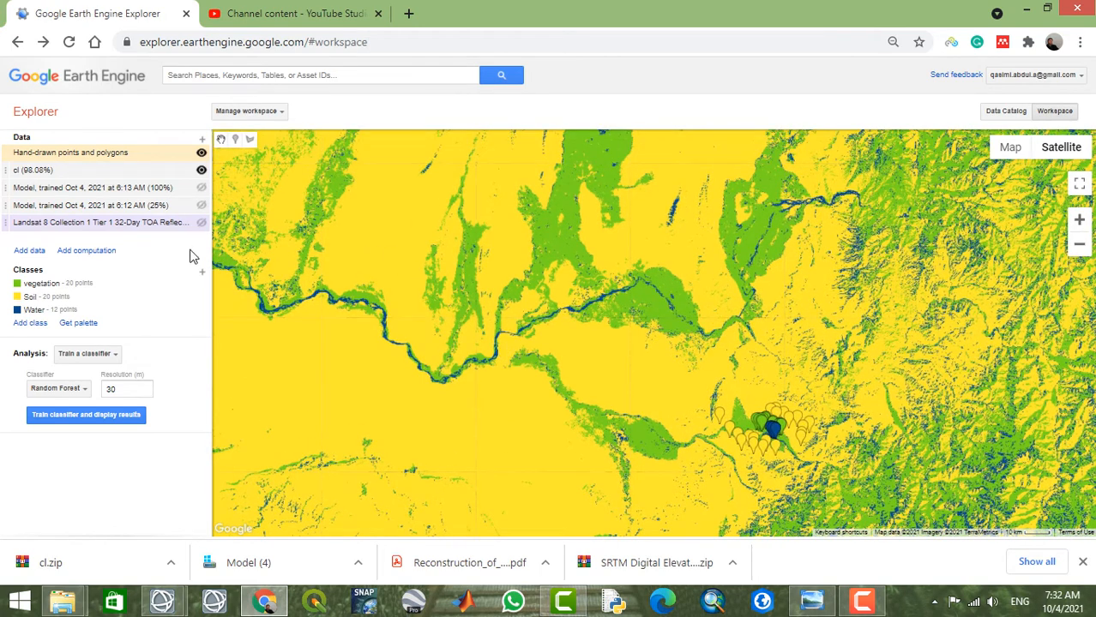
left_click(159, 171)
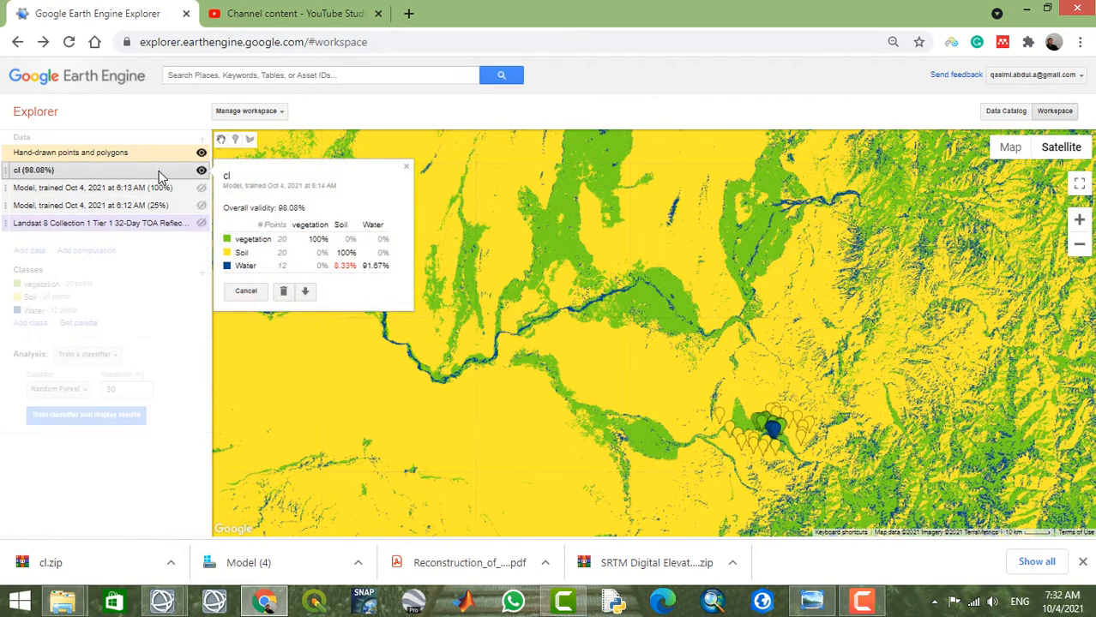
left_click(307, 292)
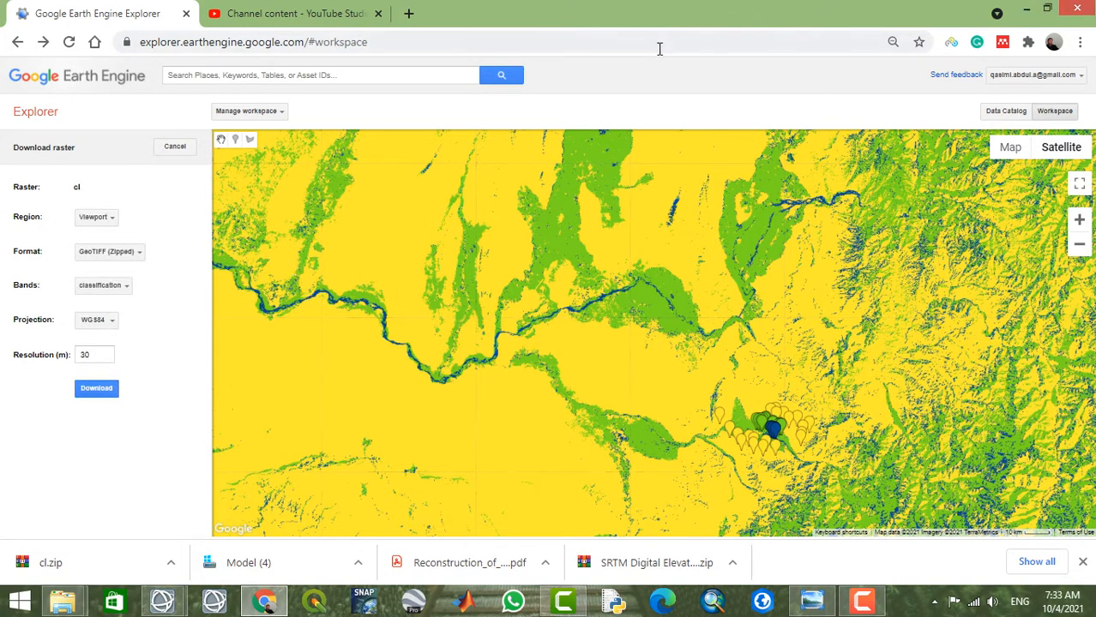
left_click(174, 148)
Open the raster download settings of the cl layer and draw a rectangle around the central river and vegetation area as the region.
left_click(125, 171)
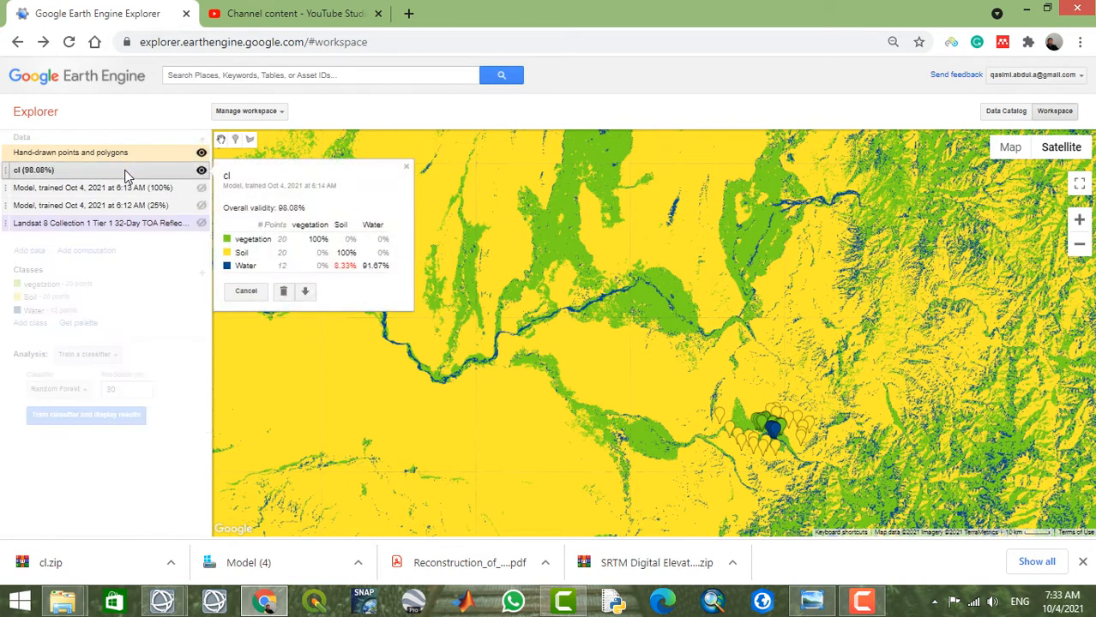
left_click(304, 293)
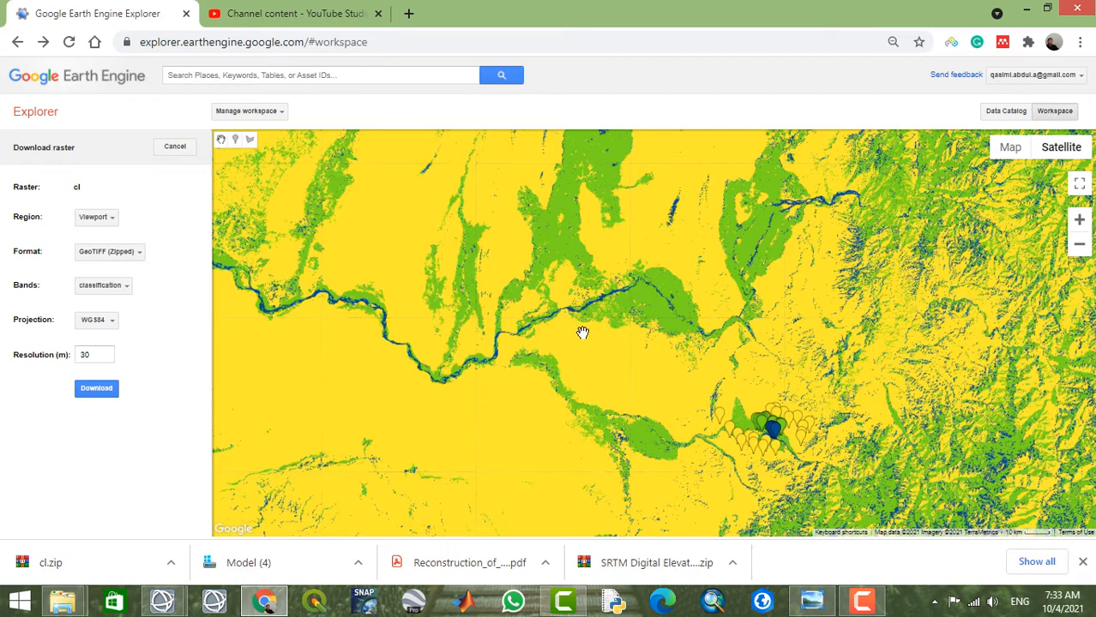
left_click_drag(568, 340, 520, 300)
scroll(585, 282, "up", 1)
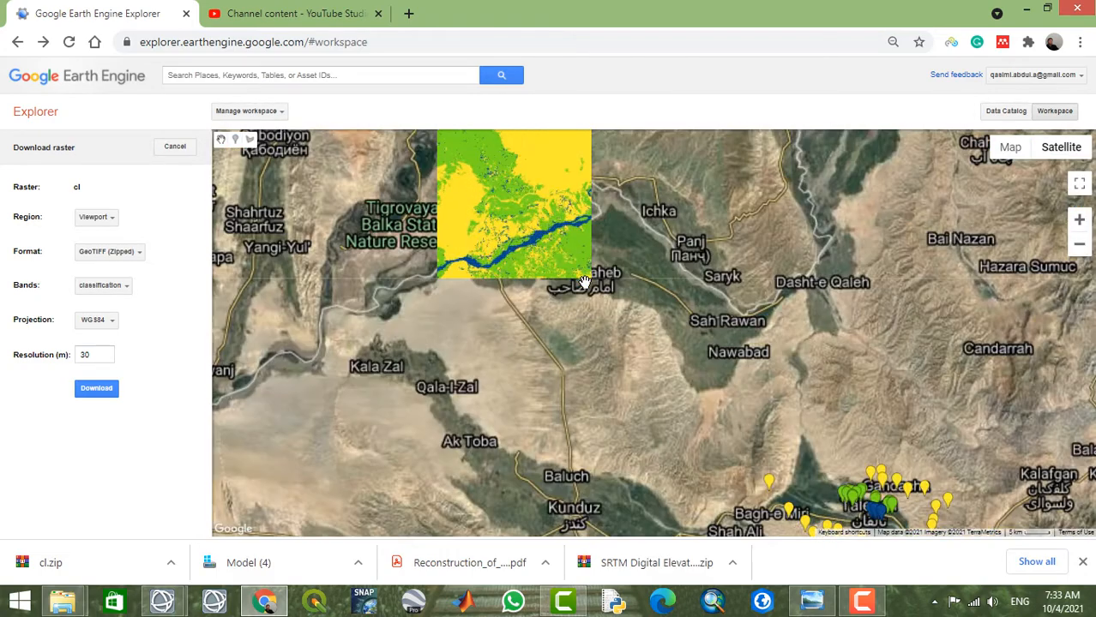
left_click_drag(582, 281, 525, 359)
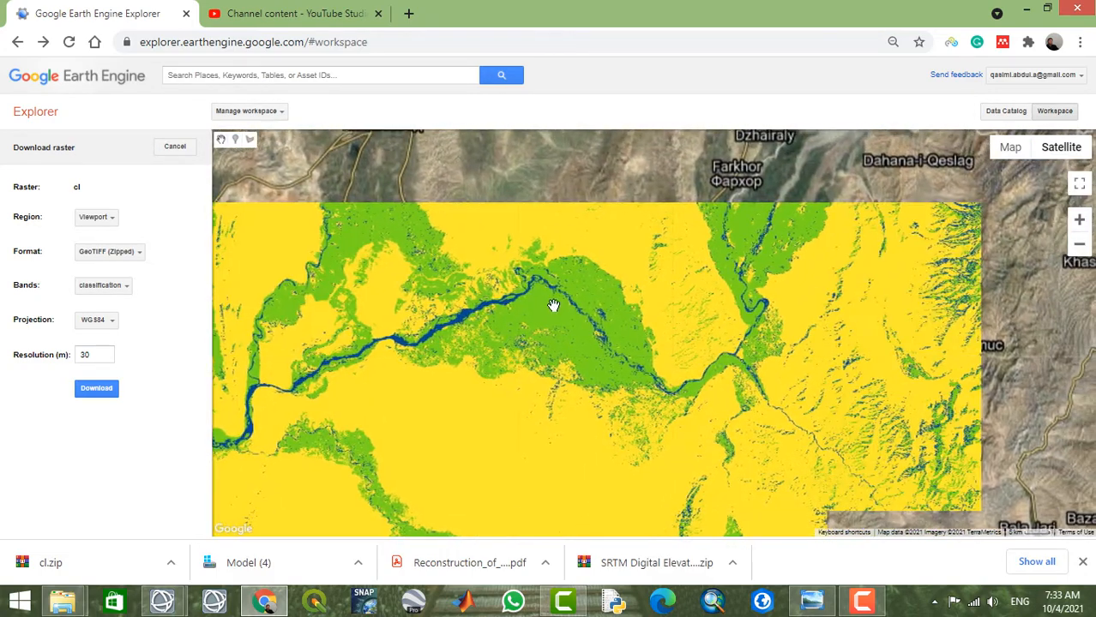
scroll(553, 303, "up", 1)
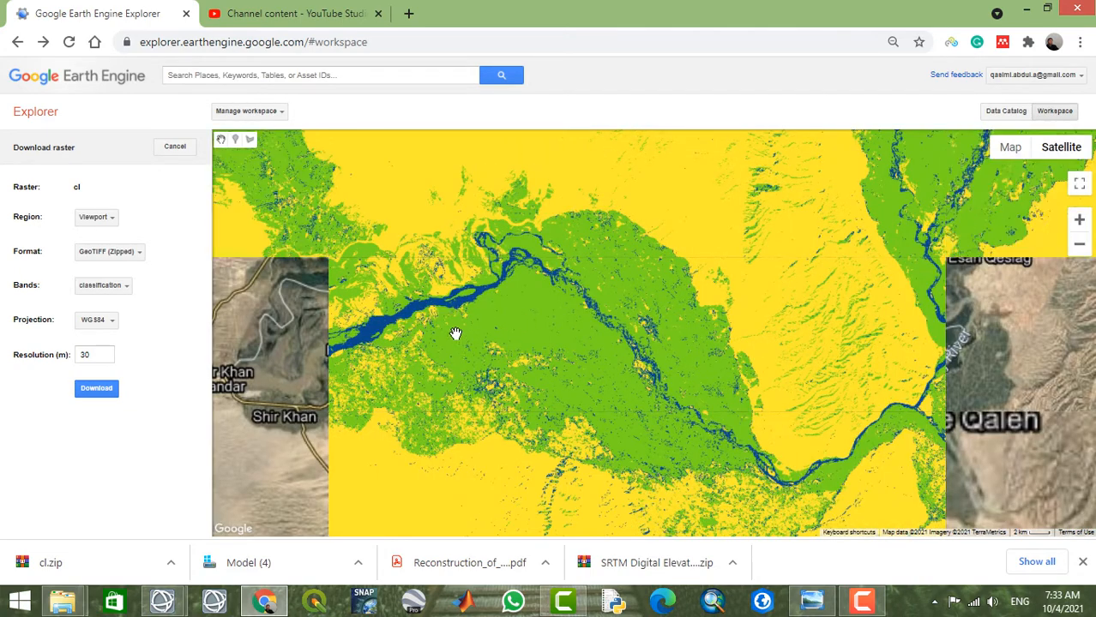
left_click_drag(454, 330, 579, 326)
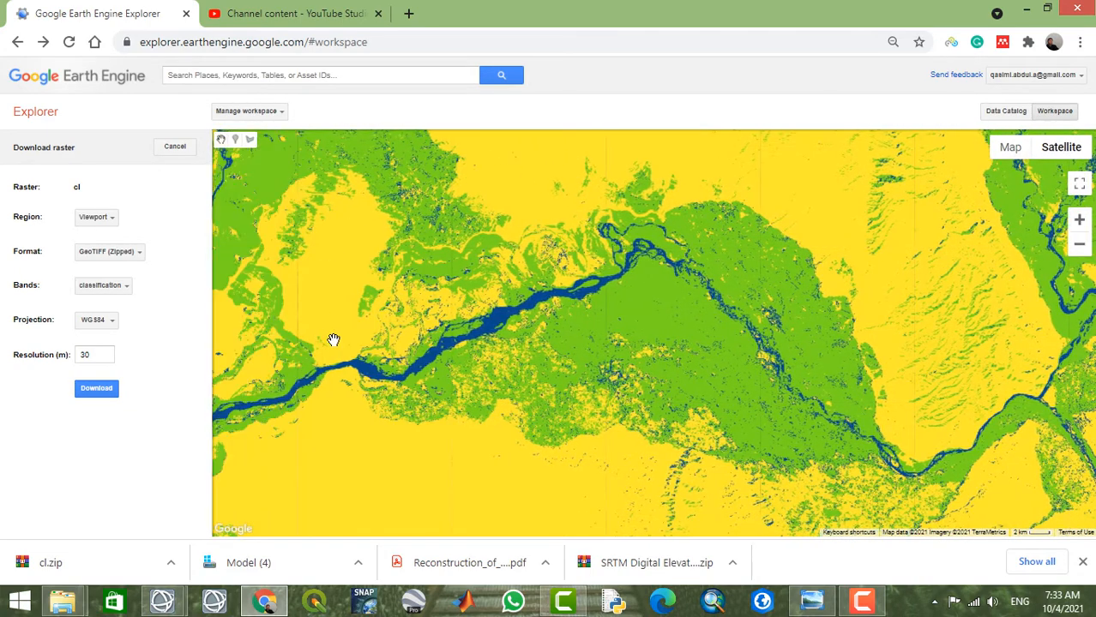
left_click(106, 219)
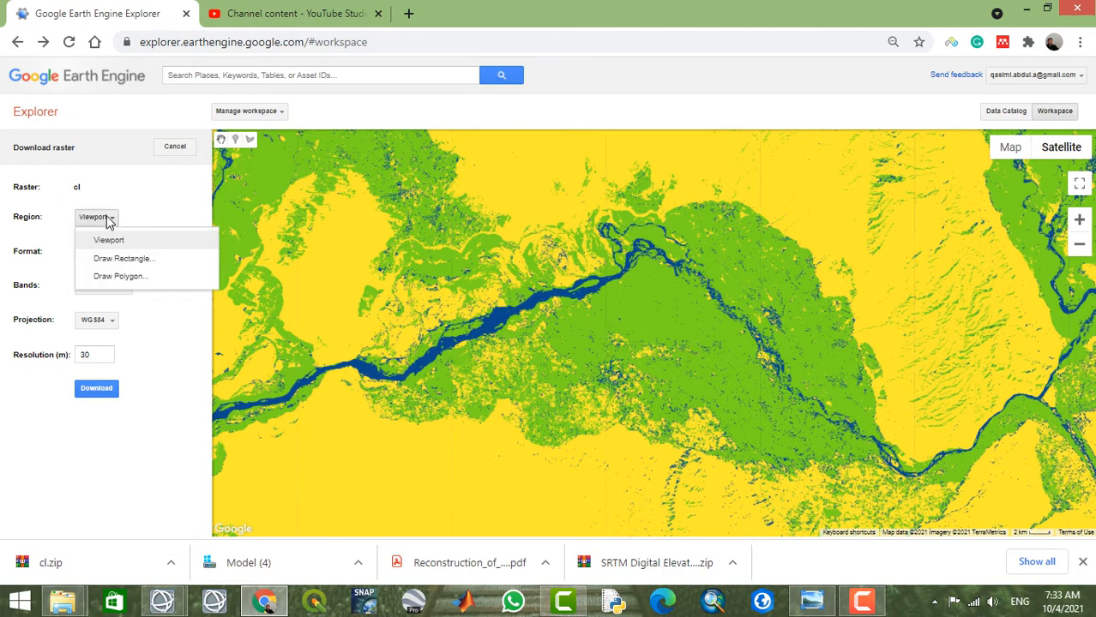
left_click(118, 259)
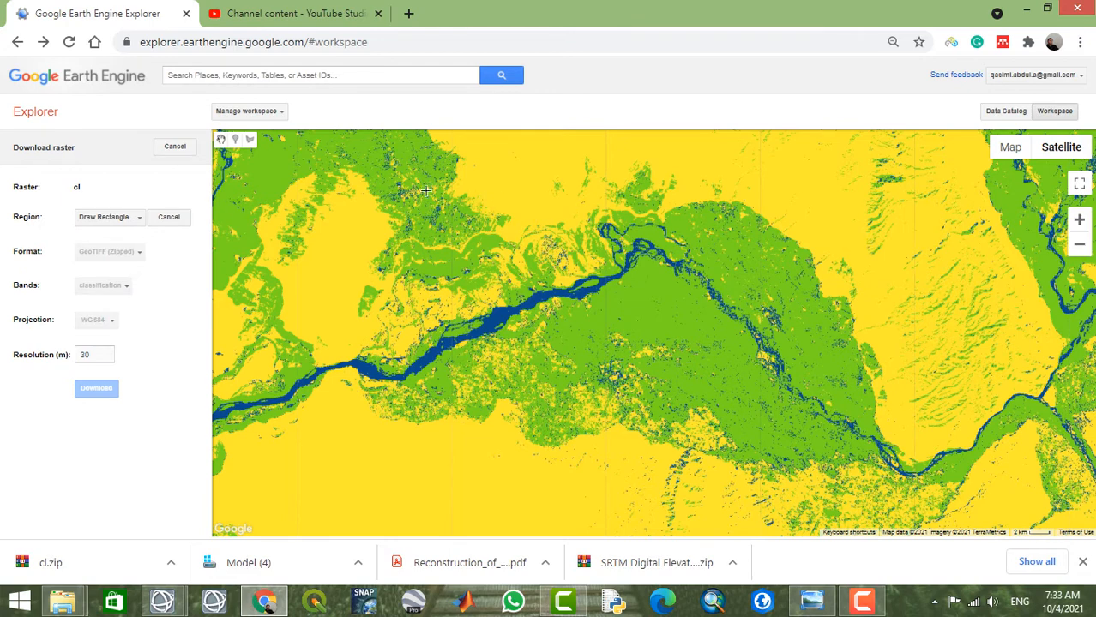
mouse_move(392, 178)
left_mouse_down()
mouse_move(622, 405)
mouse_move(775, 433)
mouse_move(810, 550)
mouse_move(792, 493)
left_mouse_up()
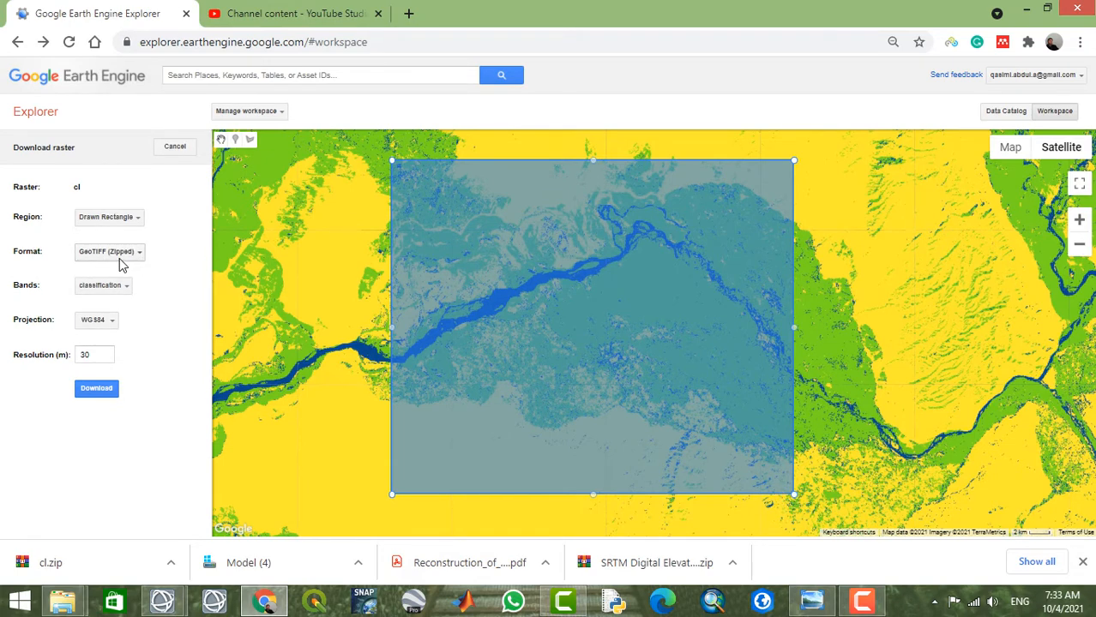
Try to download the drawn rectangle of the cl raster as zipped GeoTIFF with the classification band, WGS84 projection and 30 m resolution.
left_click(1081, 563)
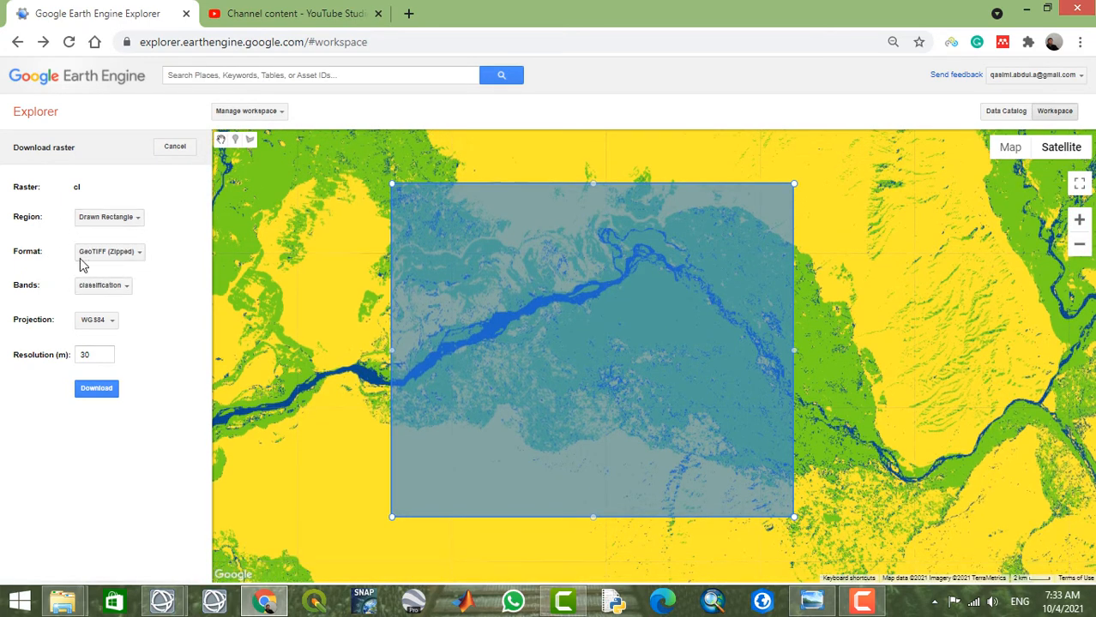
left_click(124, 292)
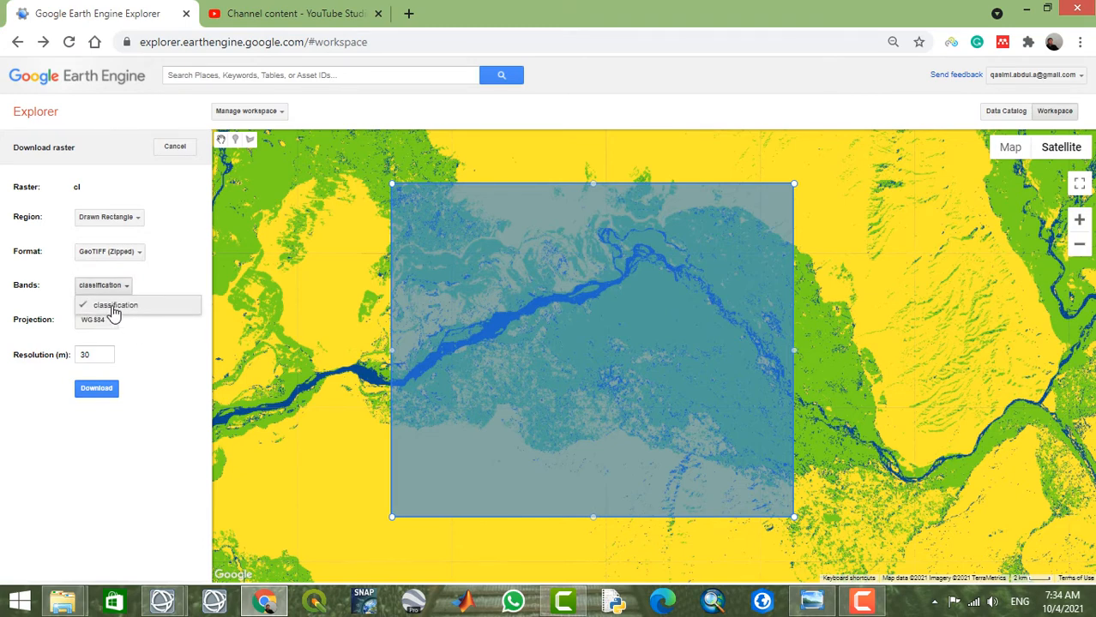
left_click(142, 345)
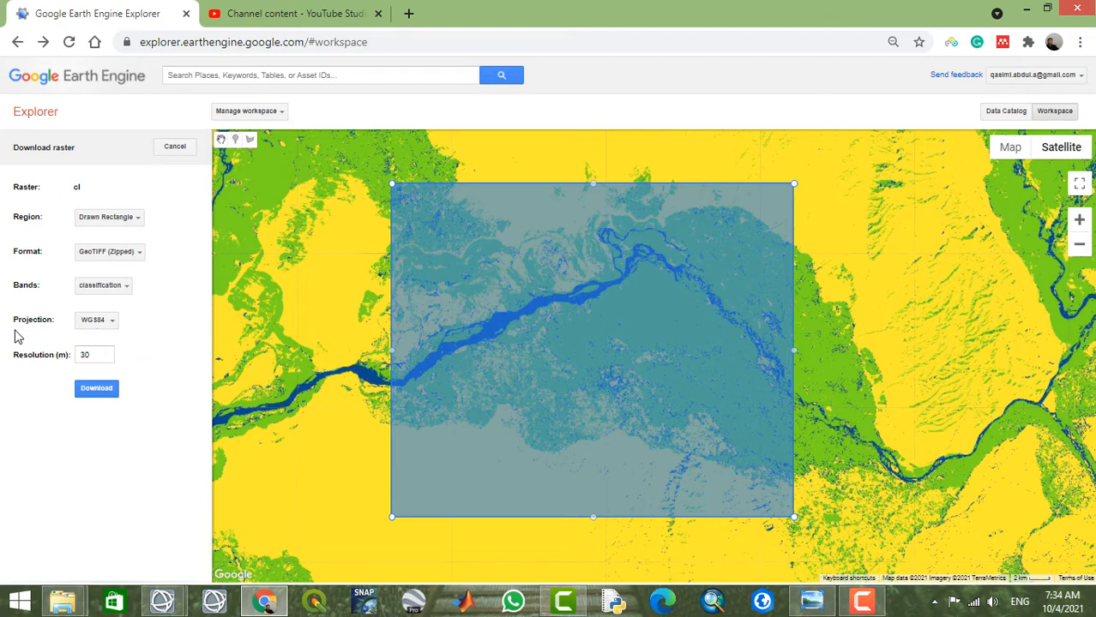
left_click(104, 391)
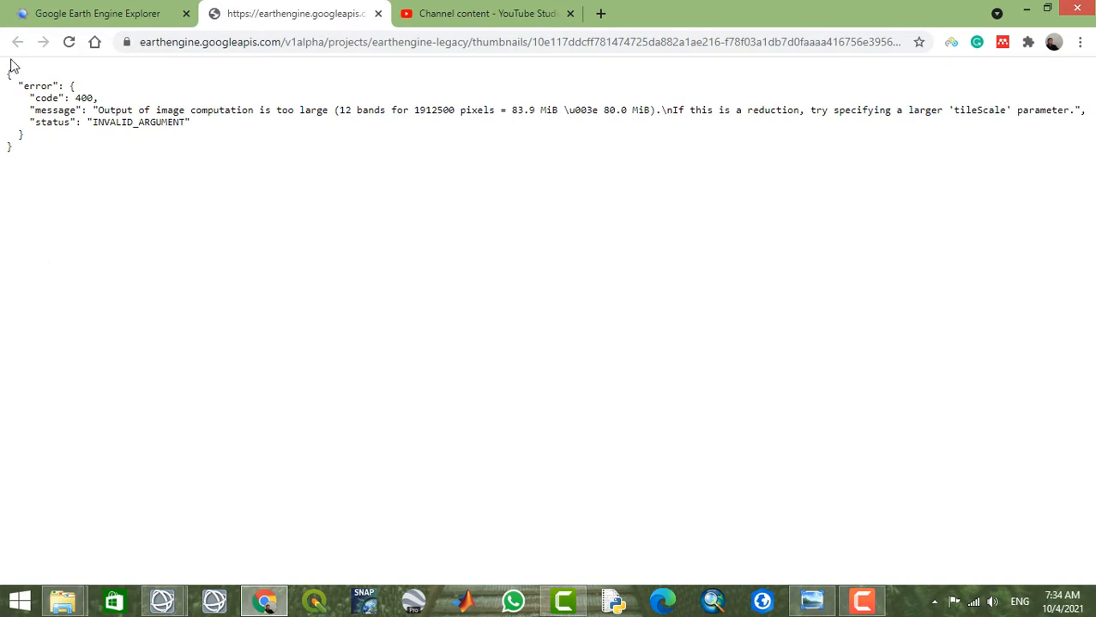
Return to the Explorer workspace and try to download the cl raster for the Viewport region as zipped GeoTIFF at 30 m.
left_click(103, 14)
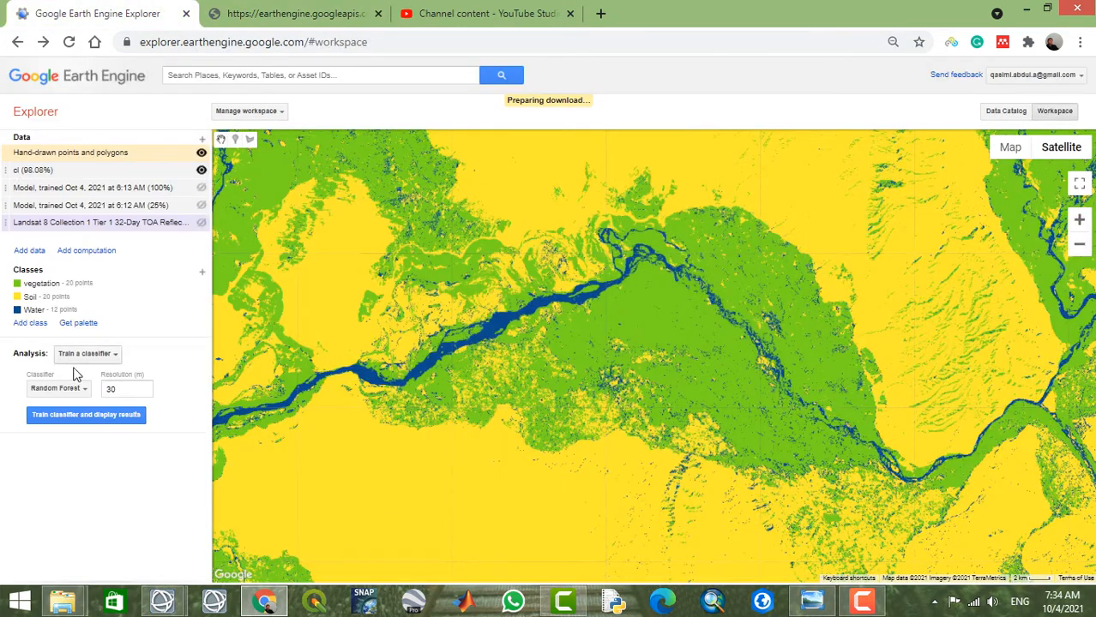
left_click(146, 172)
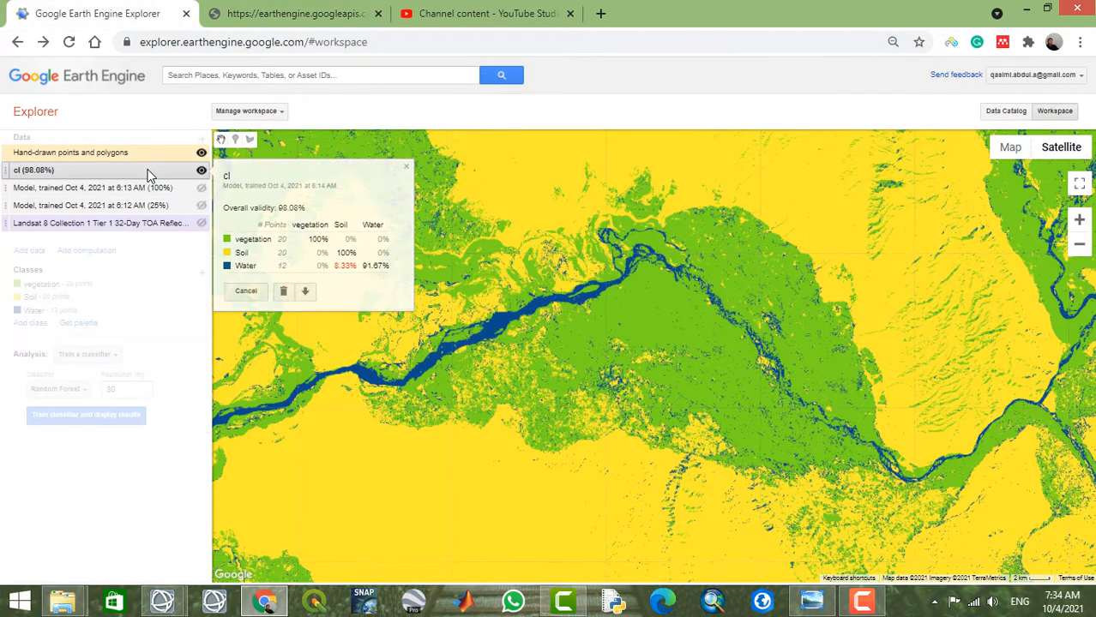
left_click(306, 292)
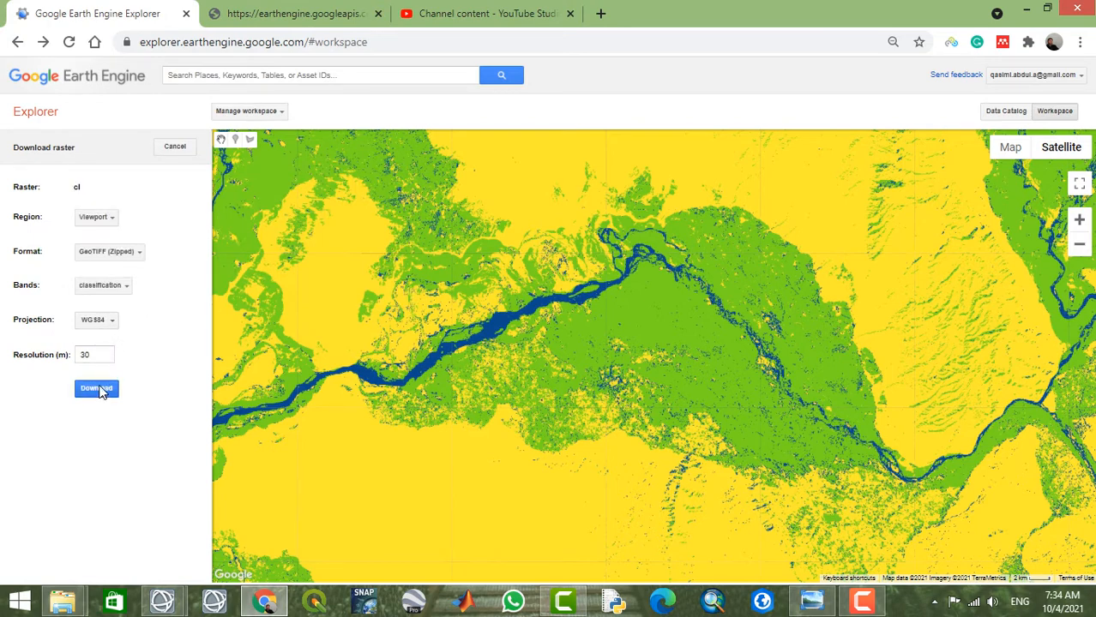
left_click(101, 390)
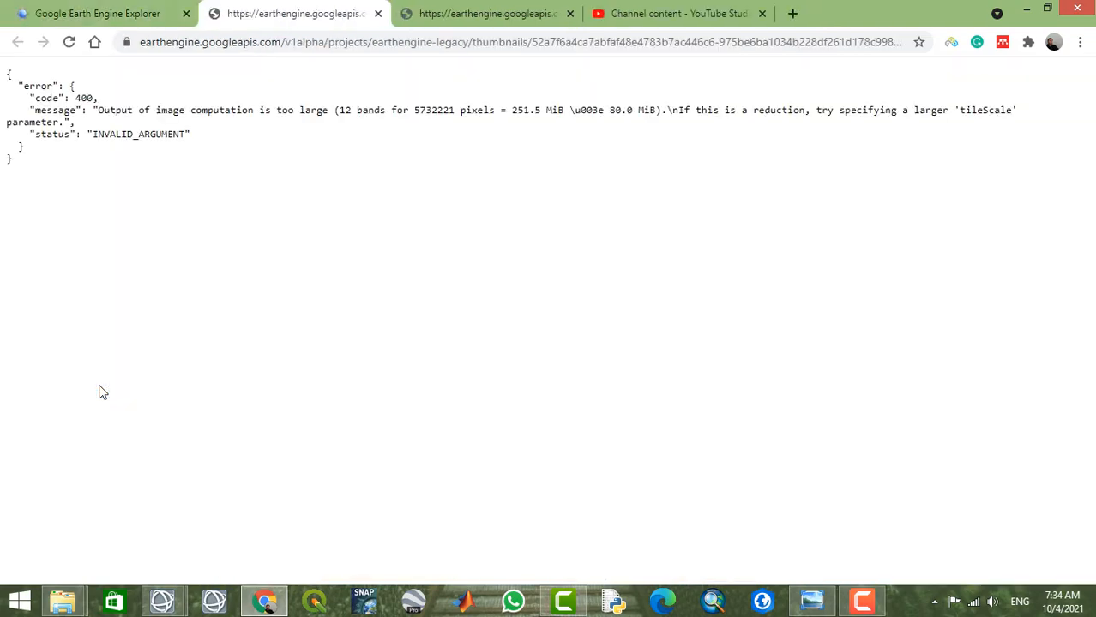
Download the cl raster for a smaller rectangle drawn around the western river stretch as zipped GeoTIFF at 30 m, and close the error pages.
left_click(137, 13)
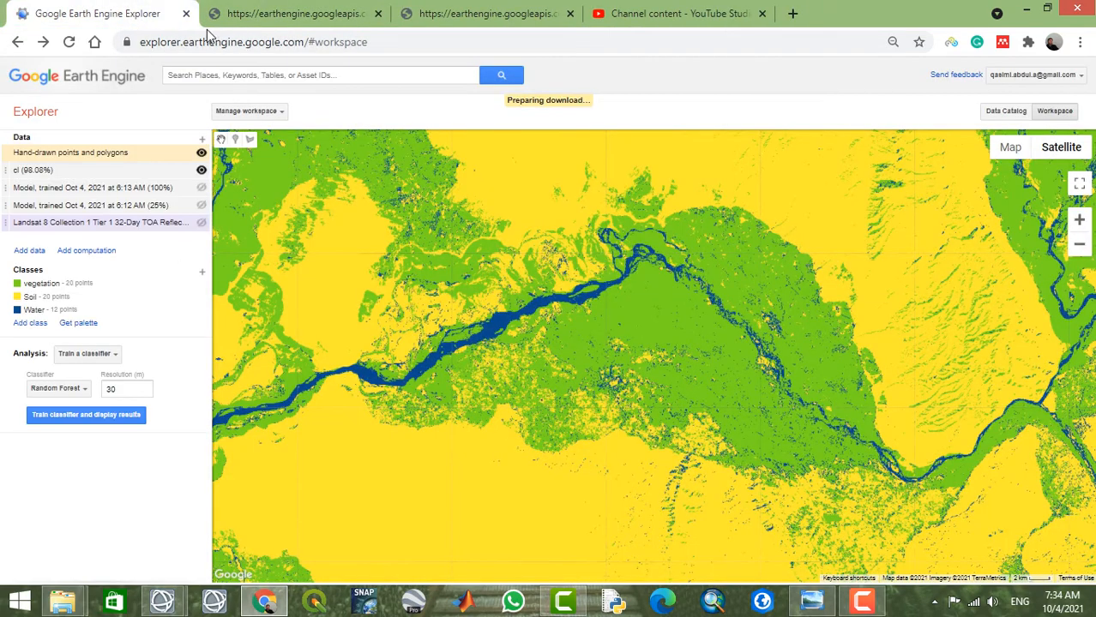
left_click(165, 171)
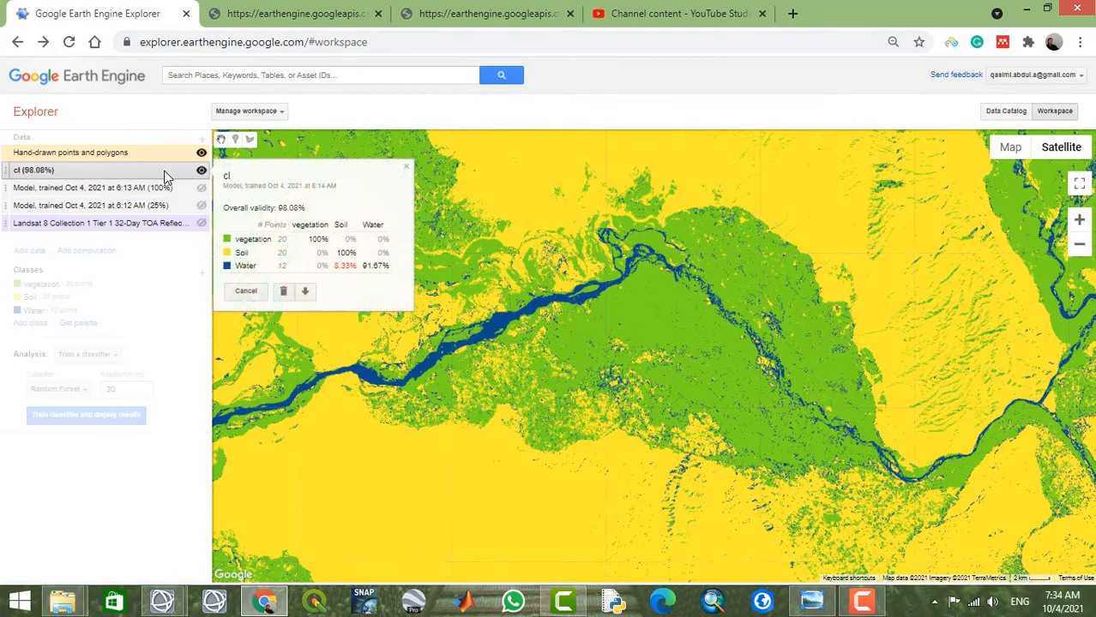
left_click(304, 293)
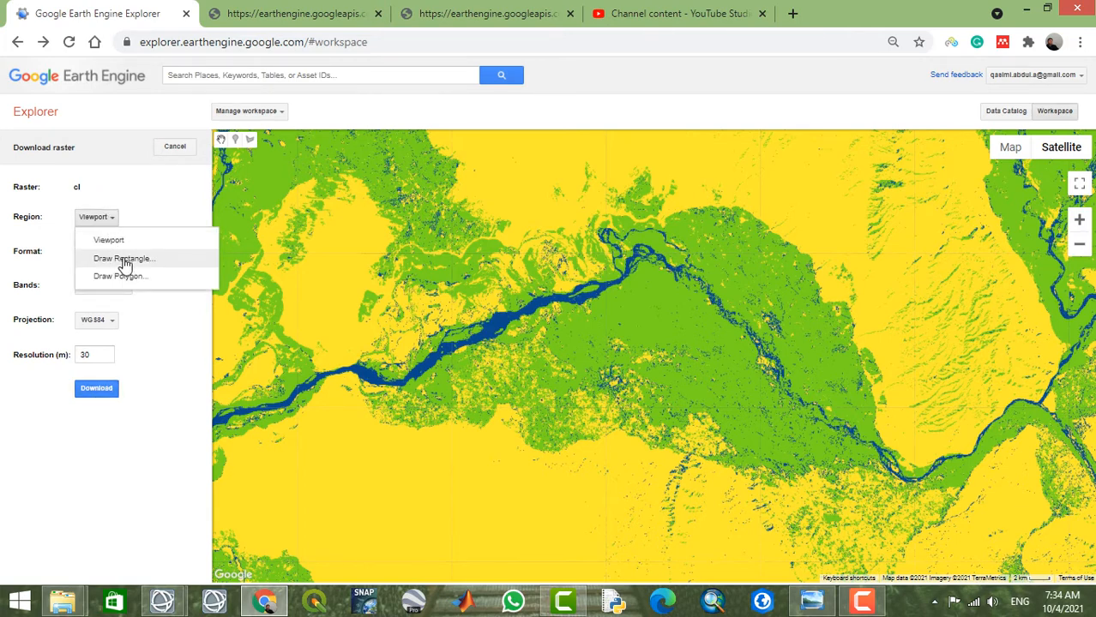
left_click(124, 259)
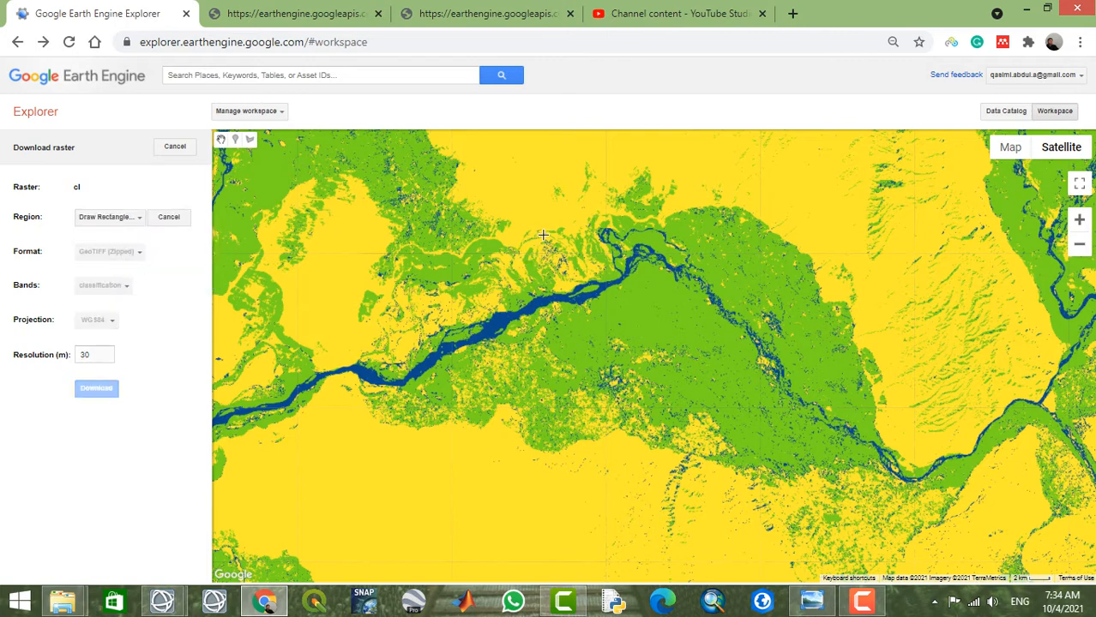
mouse_move(364, 303)
left_mouse_down()
mouse_move(454, 420)
mouse_move(556, 443)
left_mouse_up()
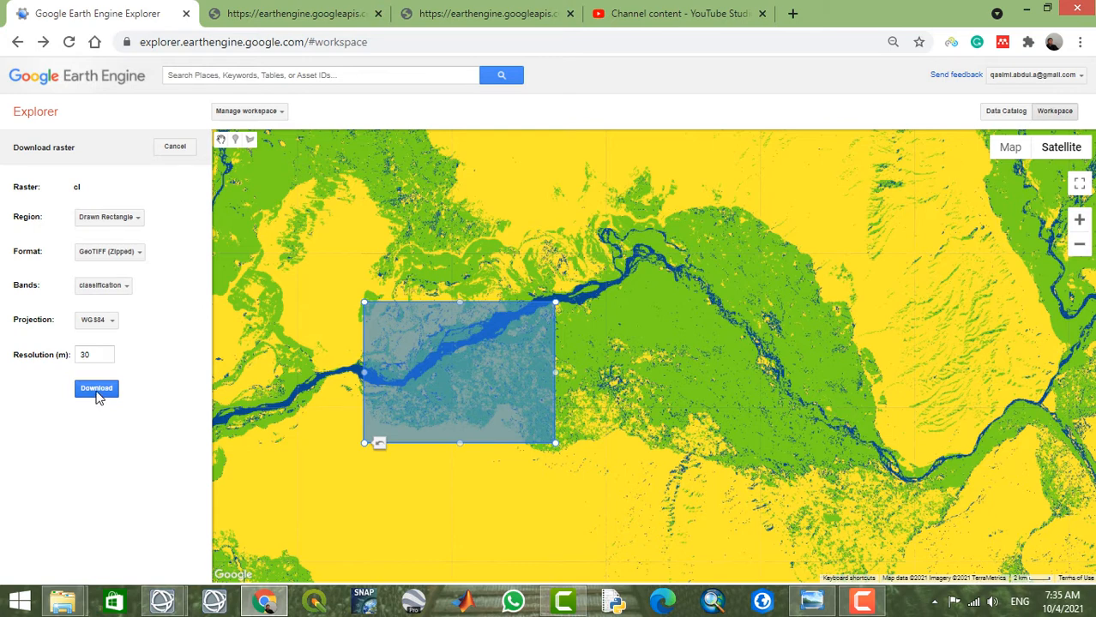
left_click(97, 390)
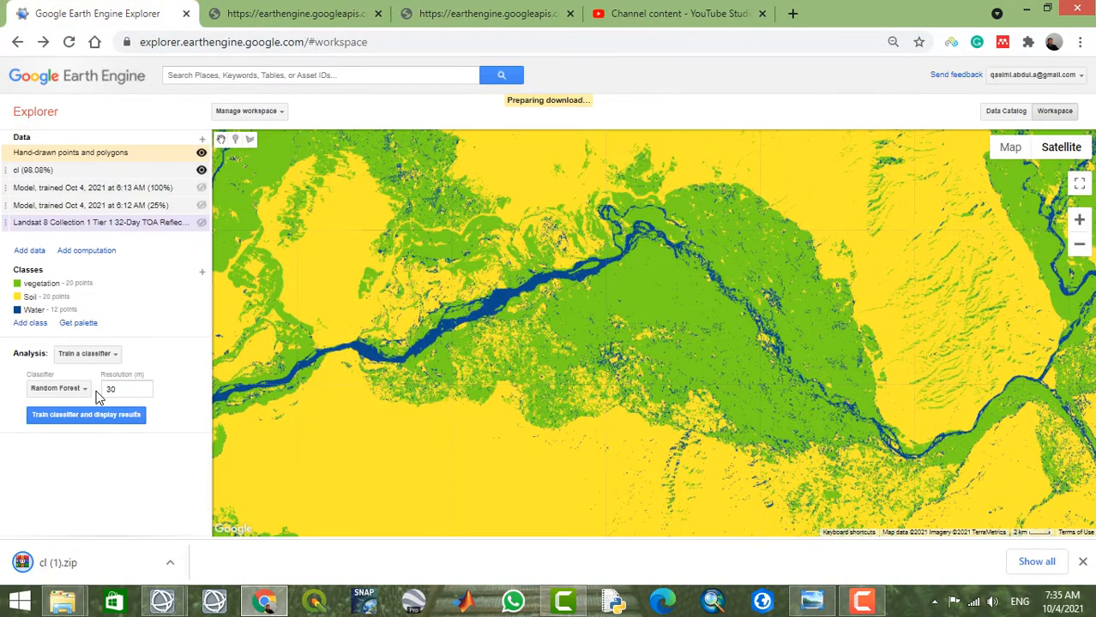
left_click(376, 14)
left_click(377, 13)
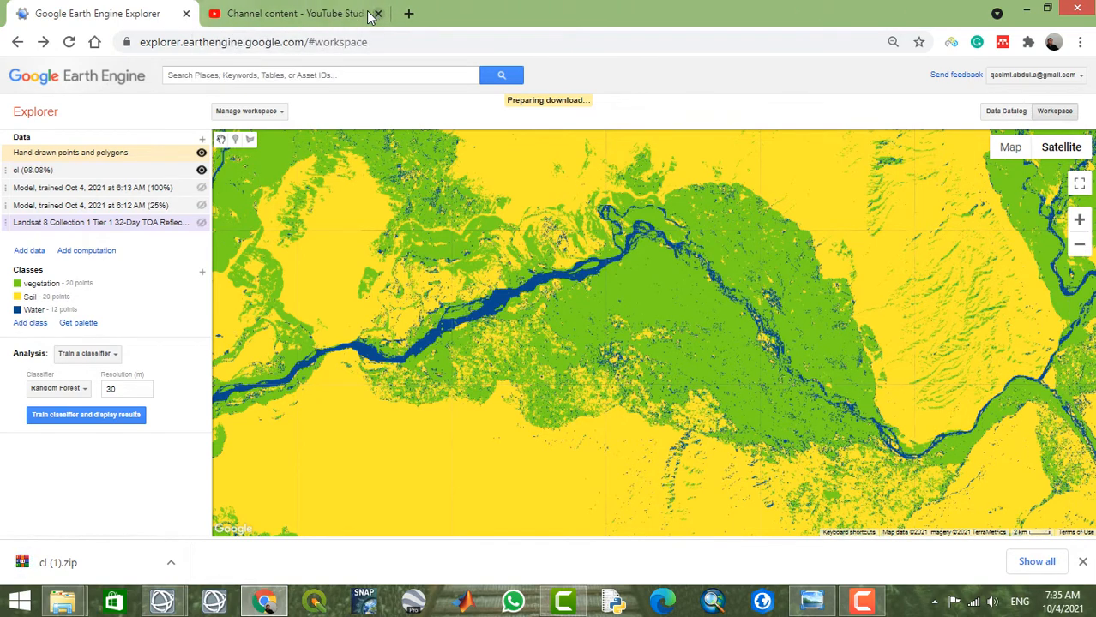
Locate the downloaded cl (1).zip in the Downloads folder and extract it into its own cl (1) folder.
left_click(171, 563)
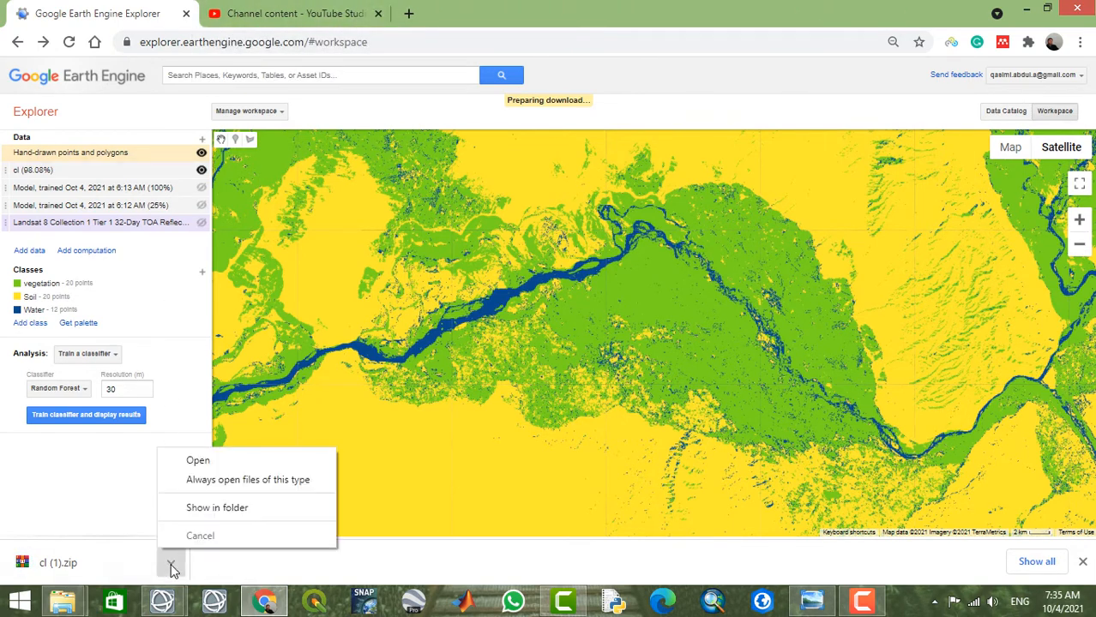
left_click(205, 508)
right_click(597, 507)
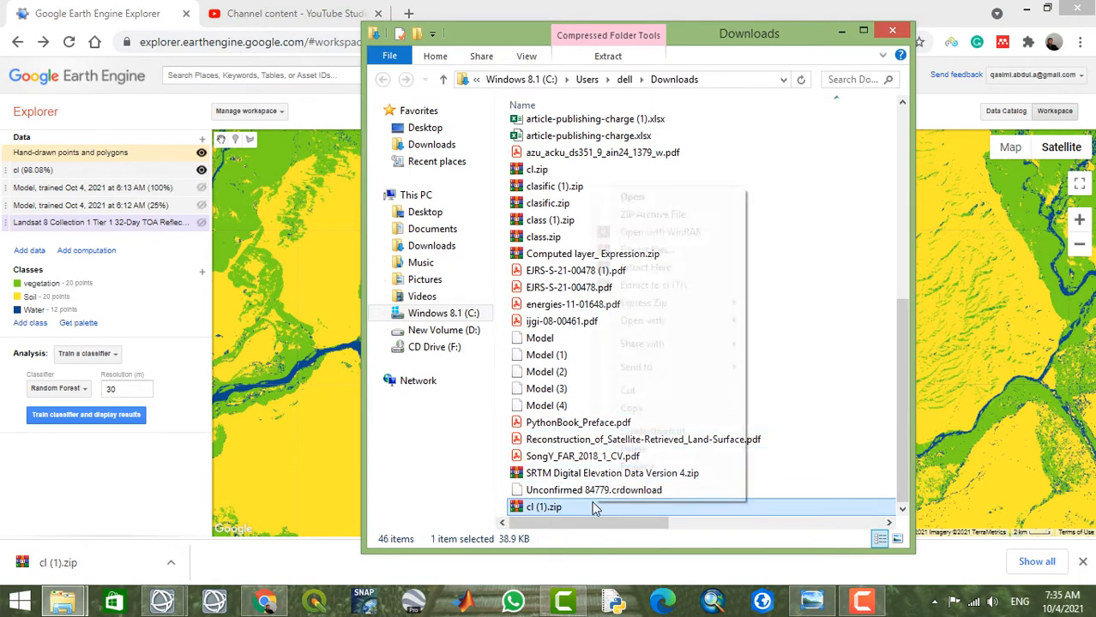
mouse_move(666, 306)
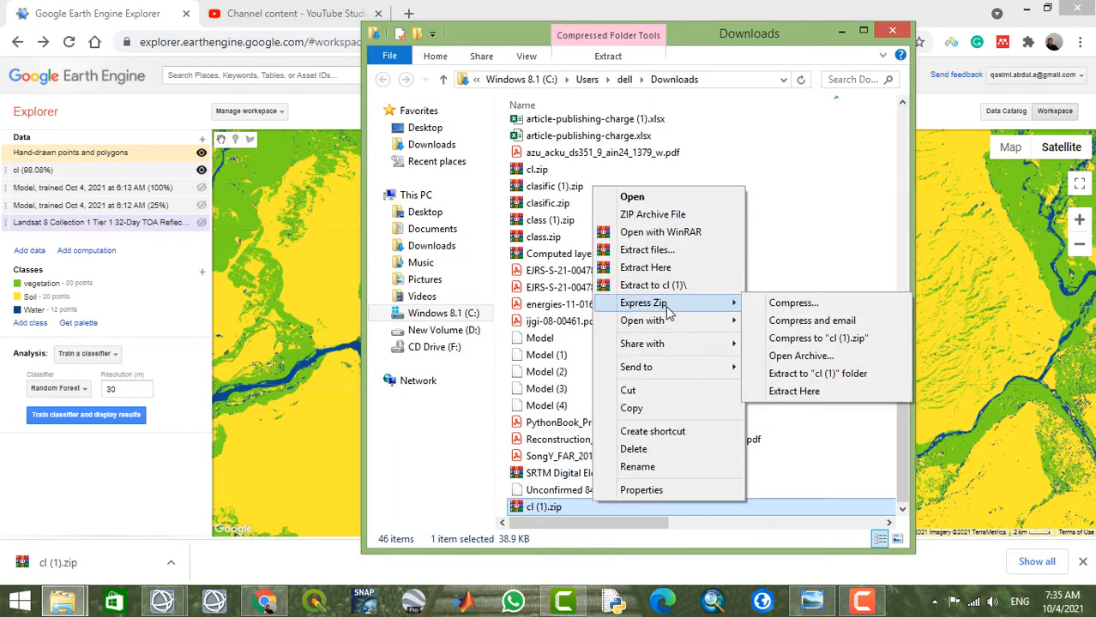
left_click(669, 285)
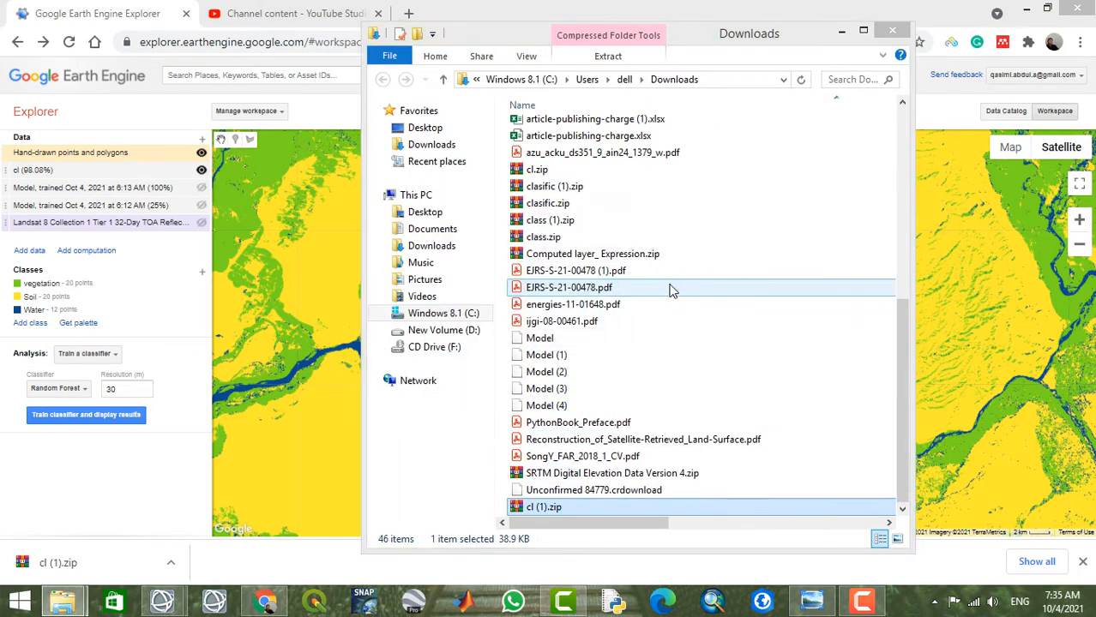
left_click(840, 31)
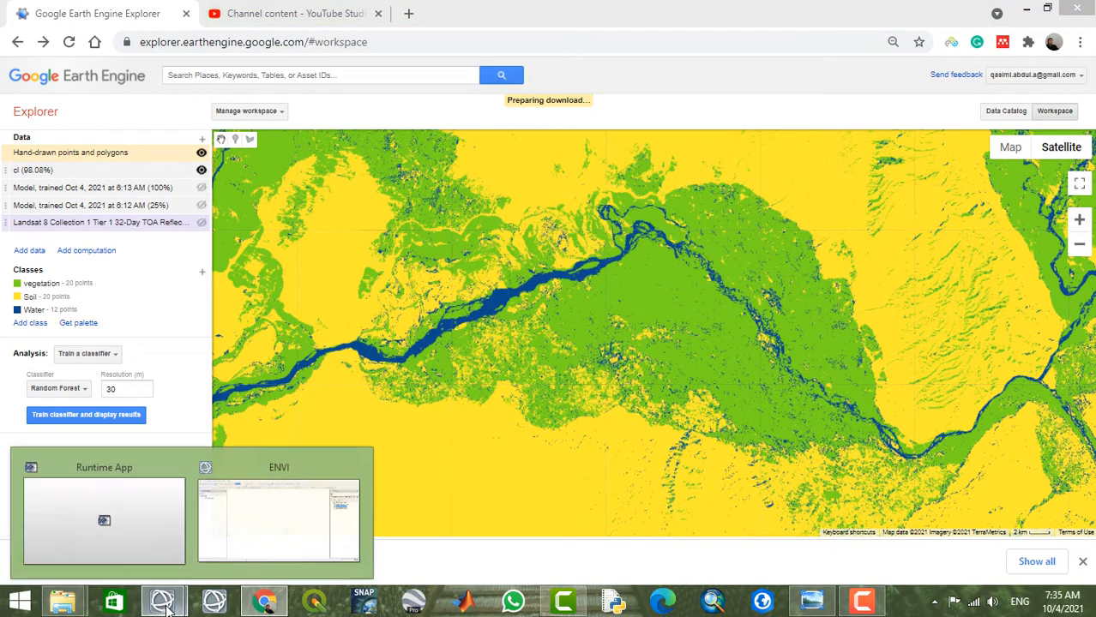
Switch to ENVI and open cl.tif from the cl (1) folder in Downloads.
mouse_move(165, 598)
left_click(245, 542)
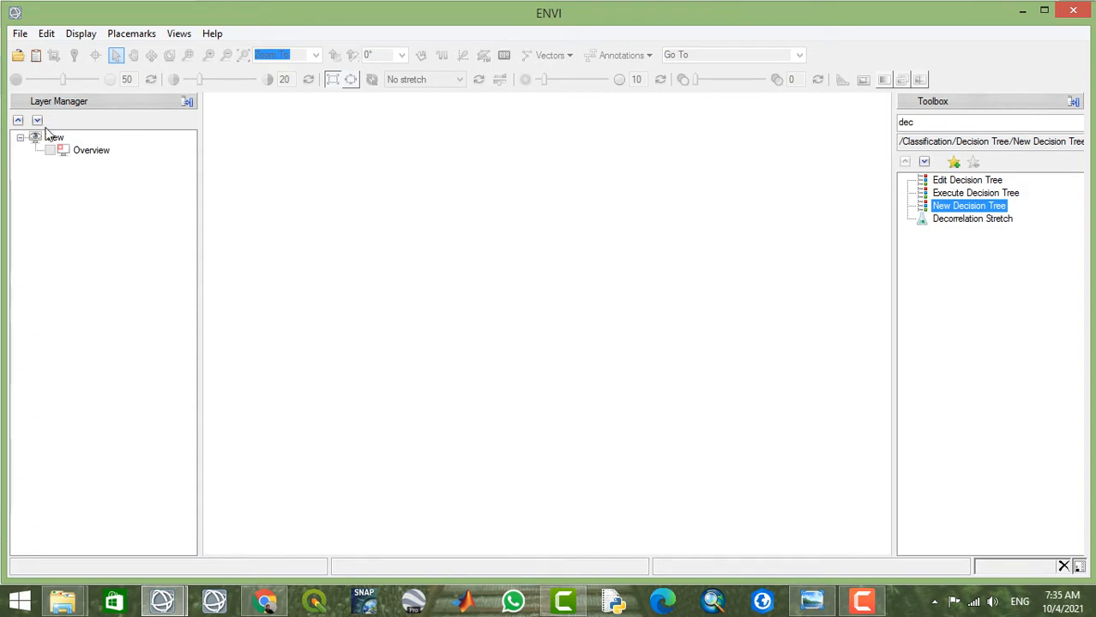
left_click(18, 56)
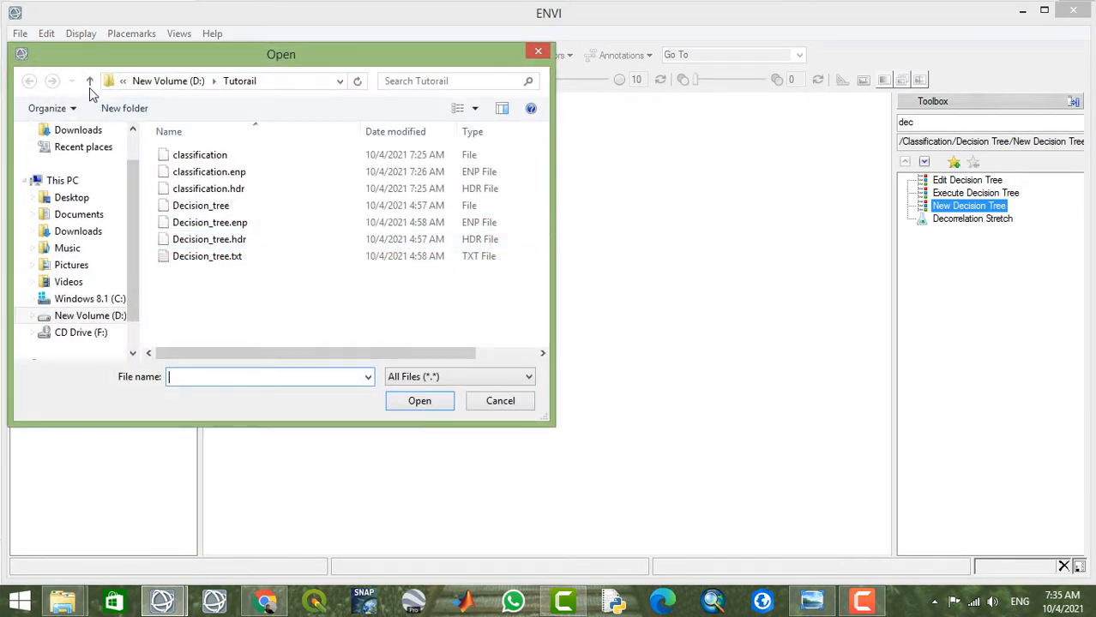
left_click(90, 81)
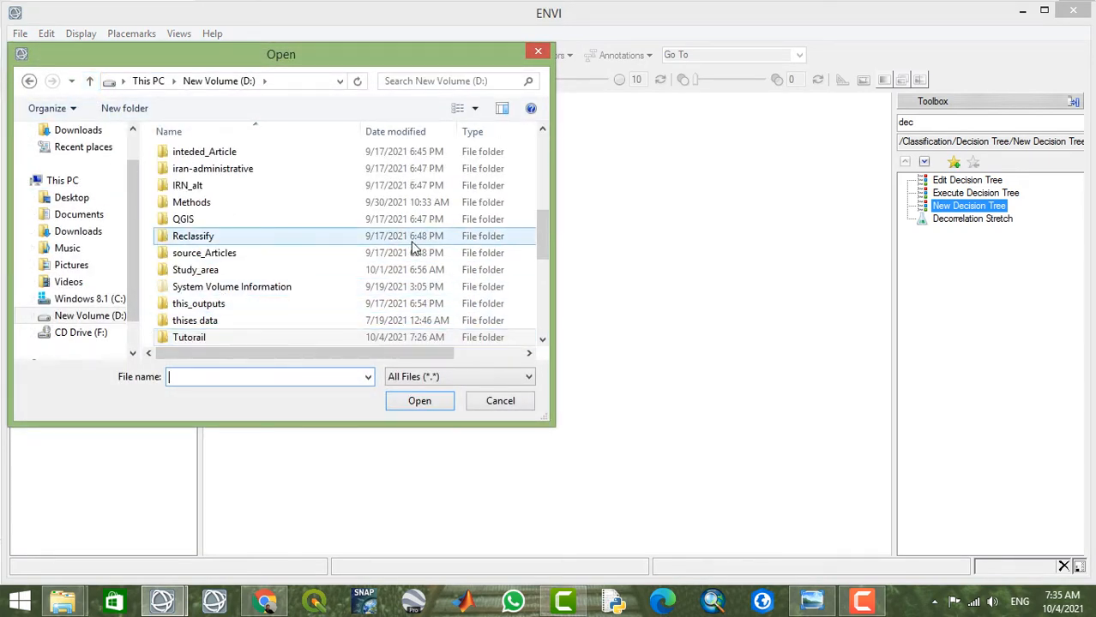
left_click(75, 231)
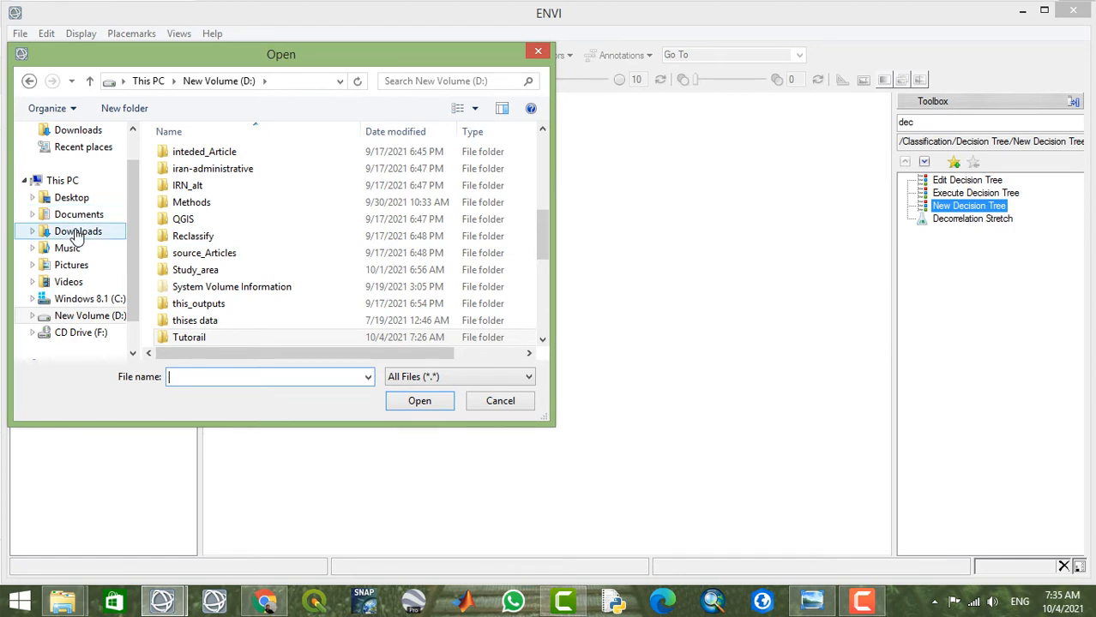
left_click_drag(546, 156, 549, 197)
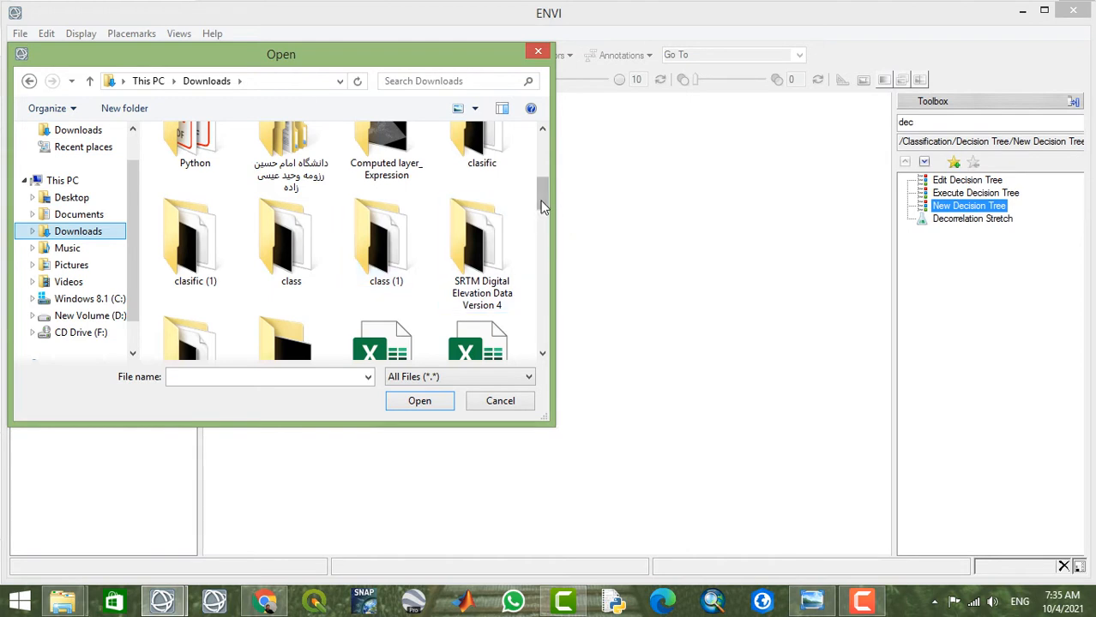
left_click_drag(540, 201, 543, 221)
double_click(274, 225)
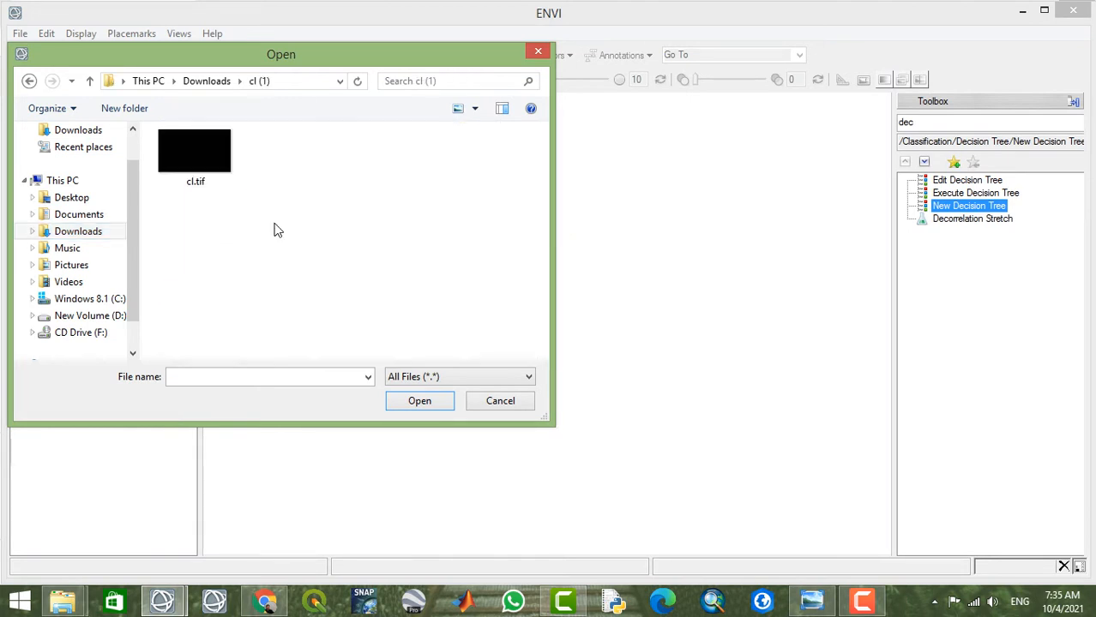
left_click(212, 176)
left_click(417, 402)
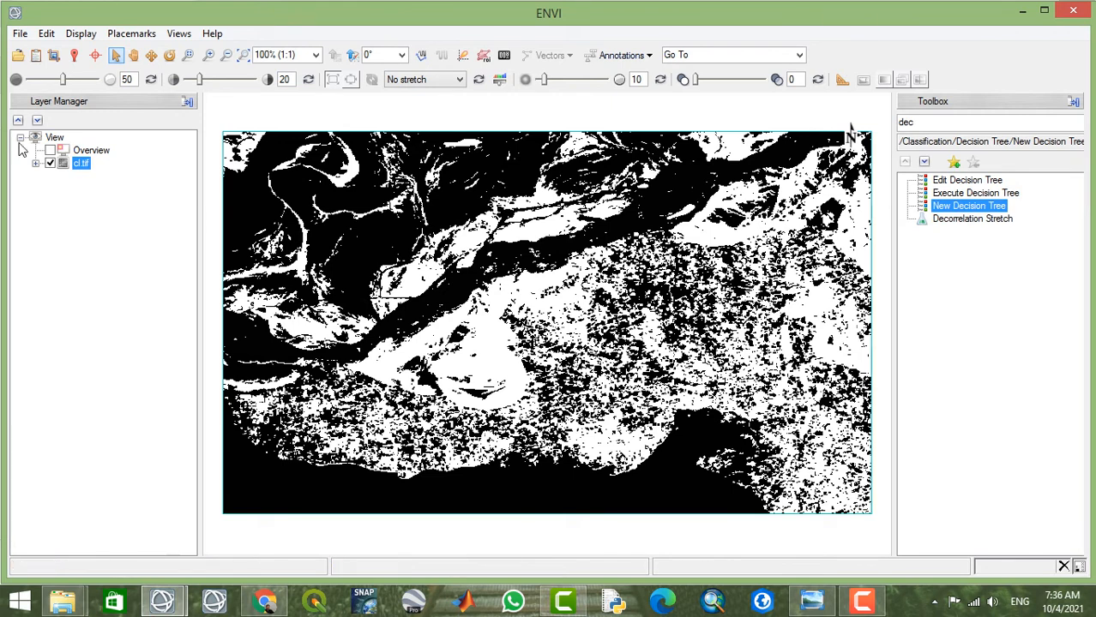
Check the quick statistics of cl.tif for the pixel count per class value, and compare with the class list in Explorer.
left_click(36, 164)
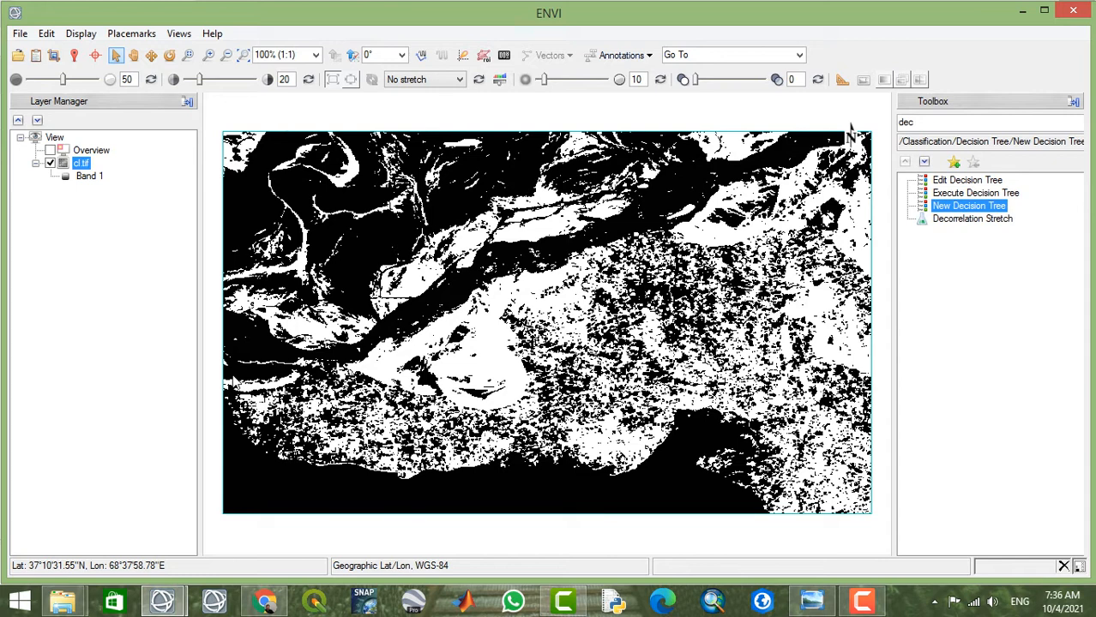
right_click(68, 162)
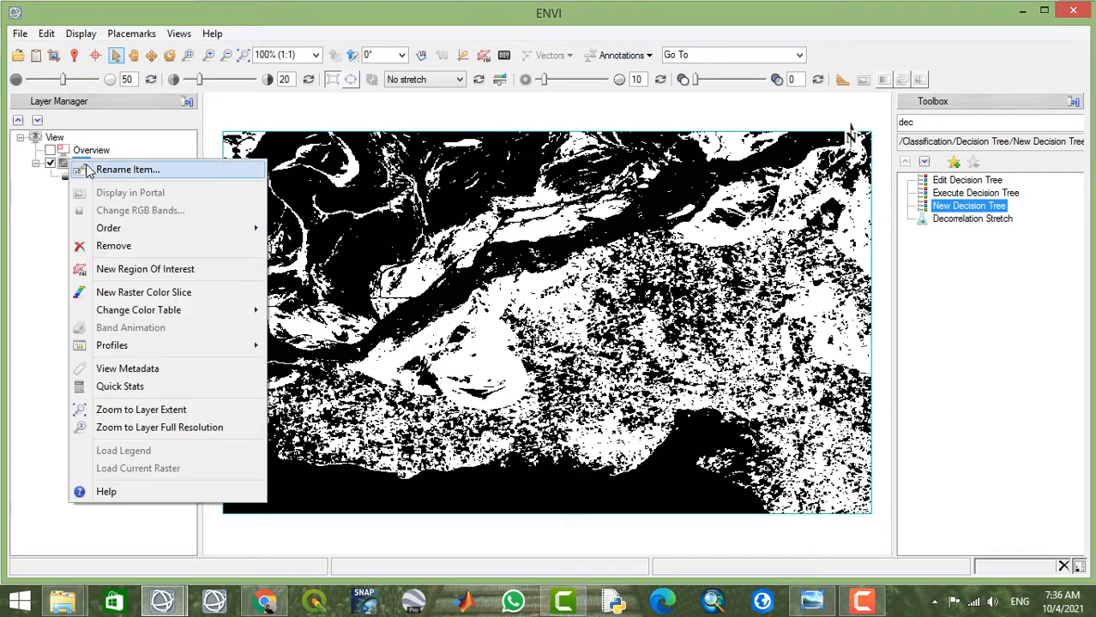
left_click(120, 386)
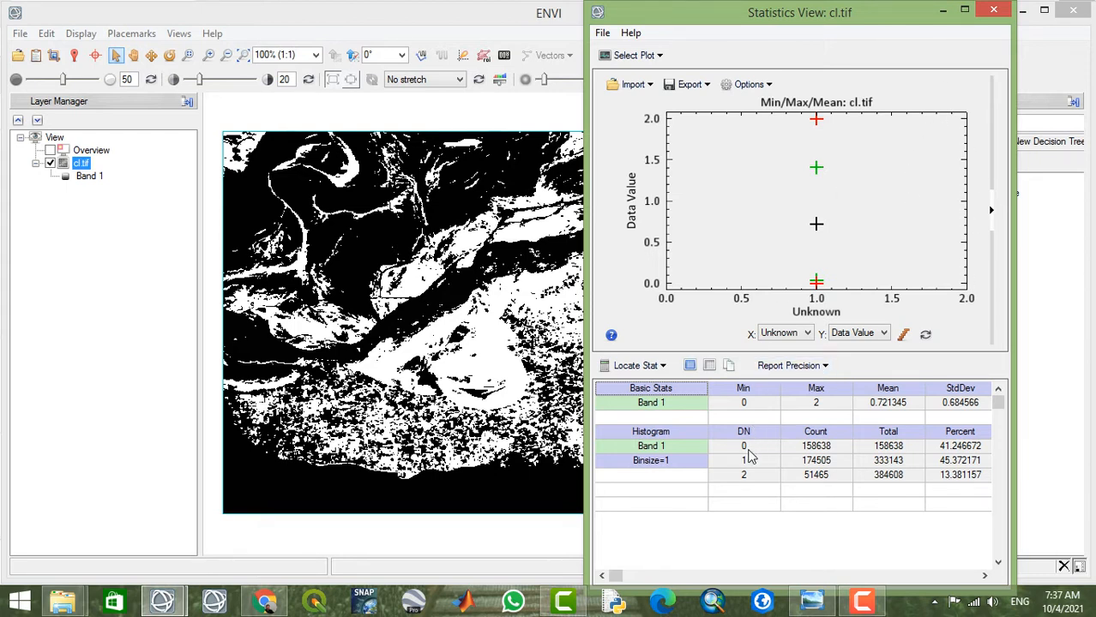
left_click(992, 10)
left_click(265, 602)
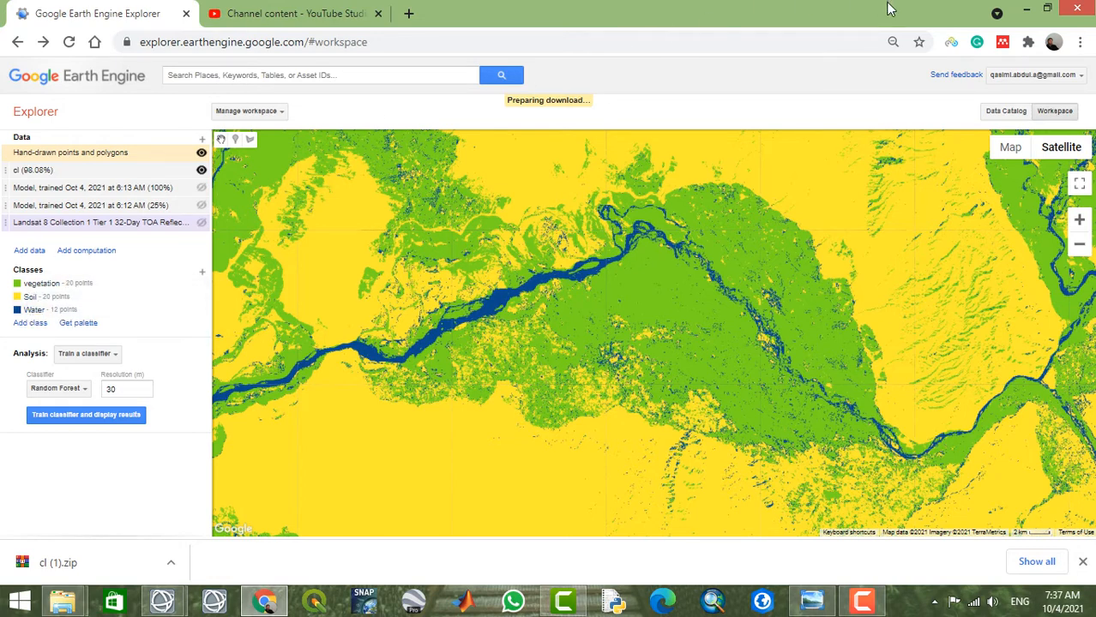
left_click(1026, 9)
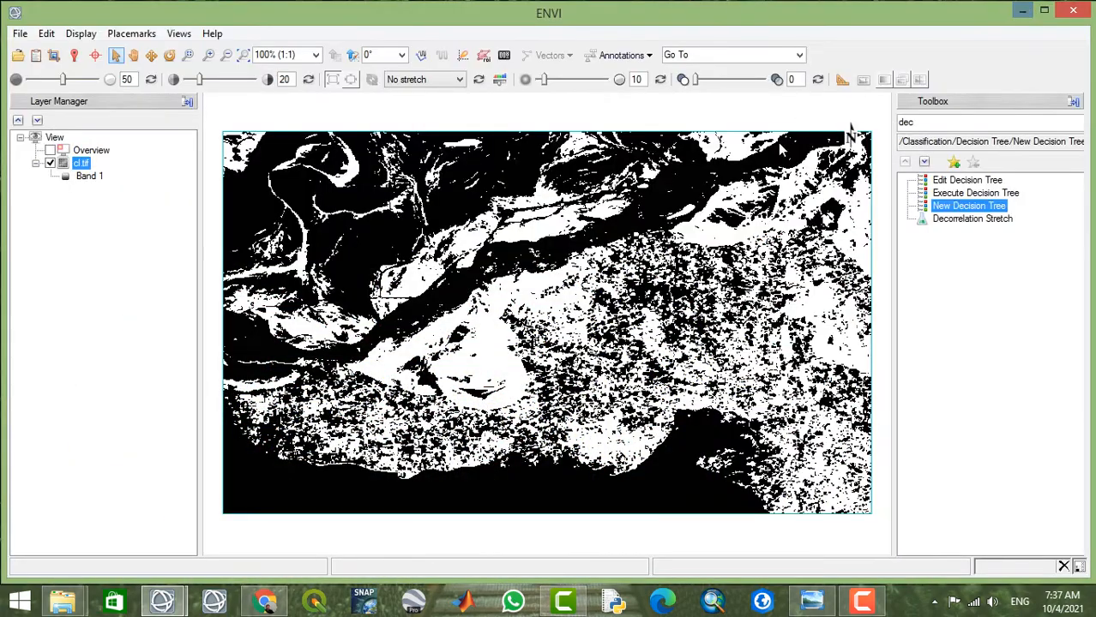
double_click(960, 207)
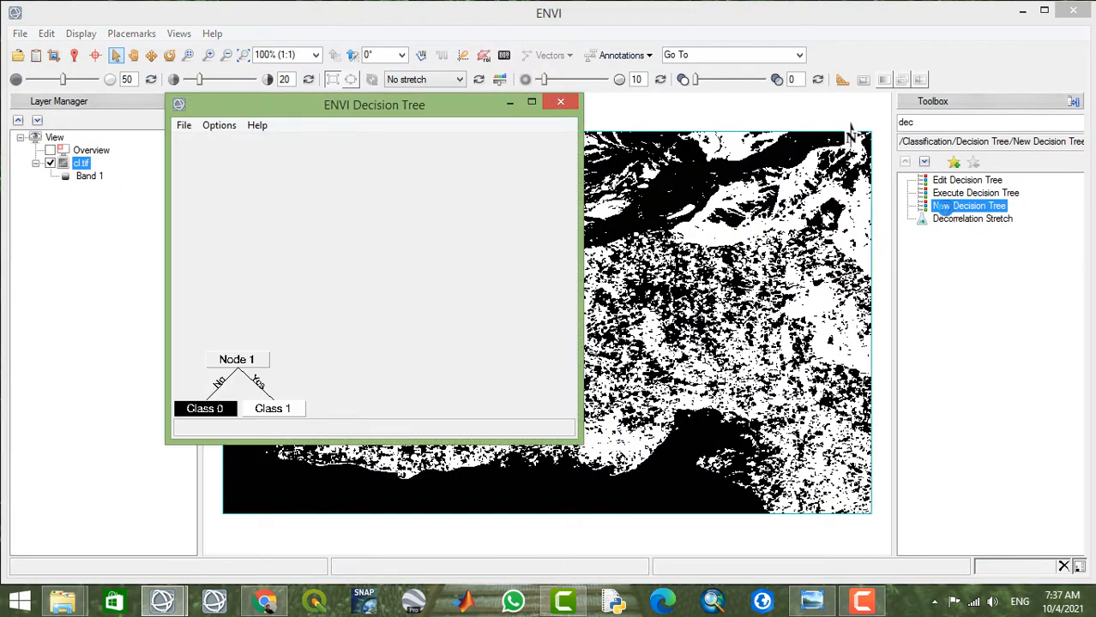
double_click(948, 122)
left_click(564, 104)
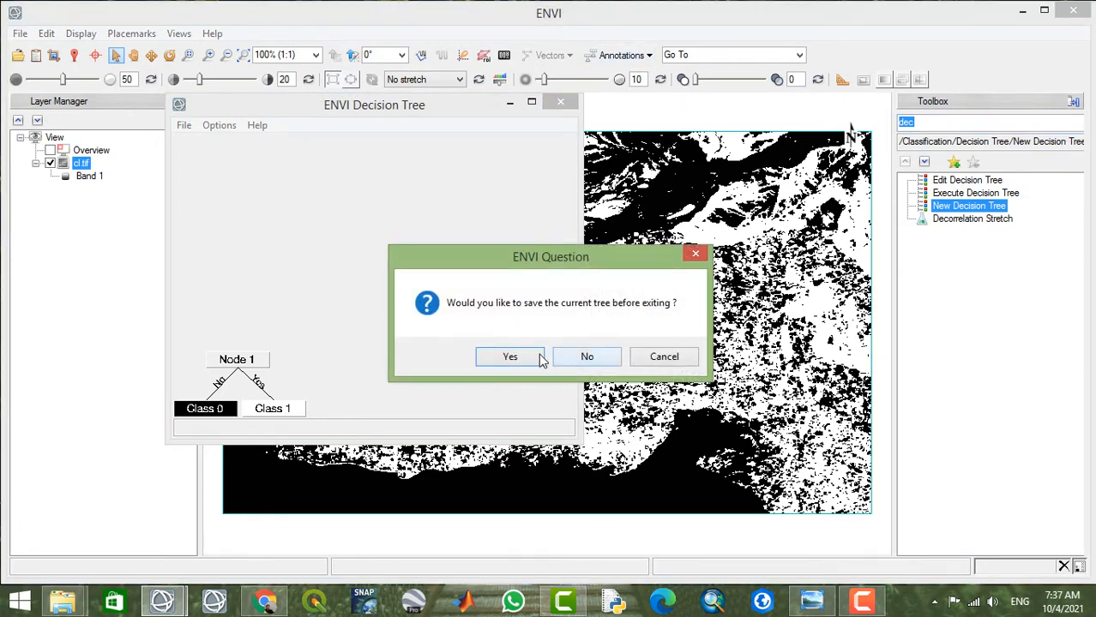
left_click(587, 357)
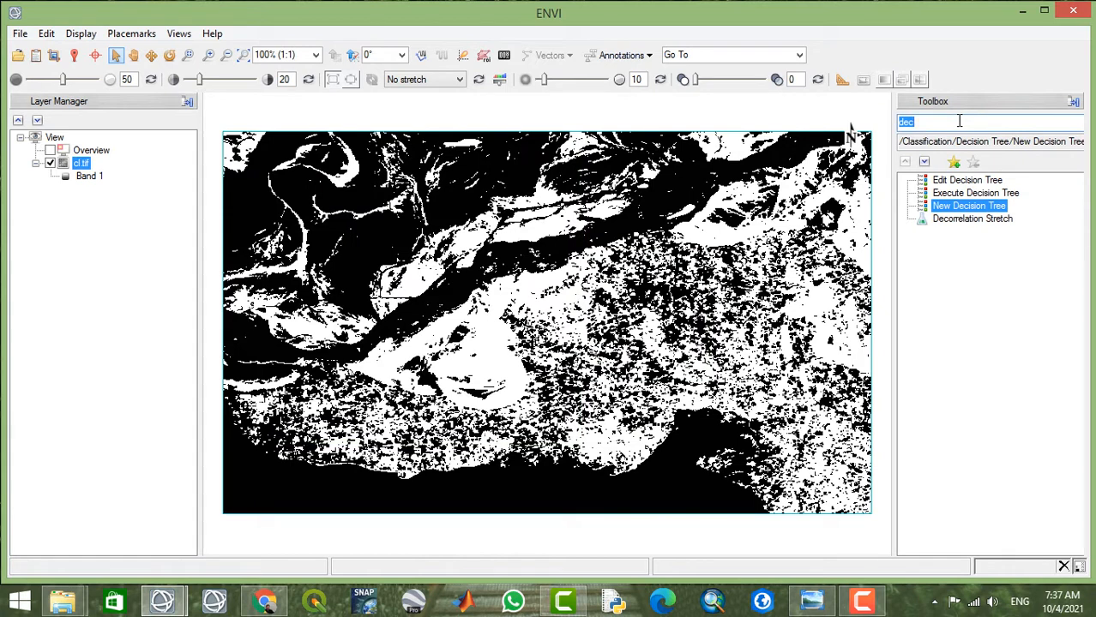
Search the ENVI toolbox for "dec" and start a new decision tree, placing its window over the upper part of the image.
key("BackSpace")
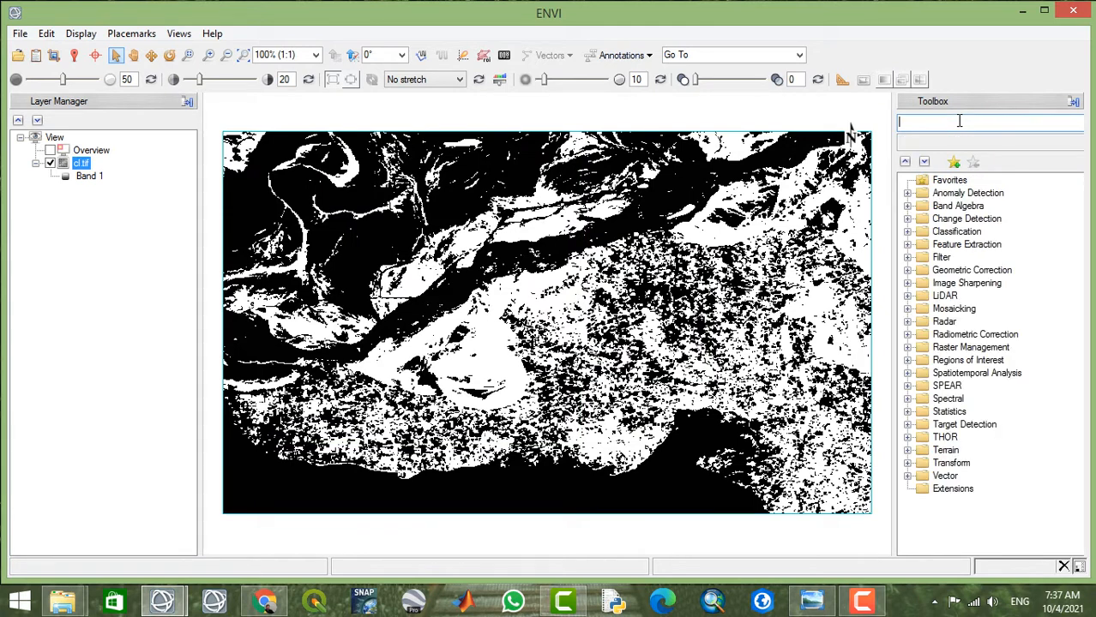
type("de")
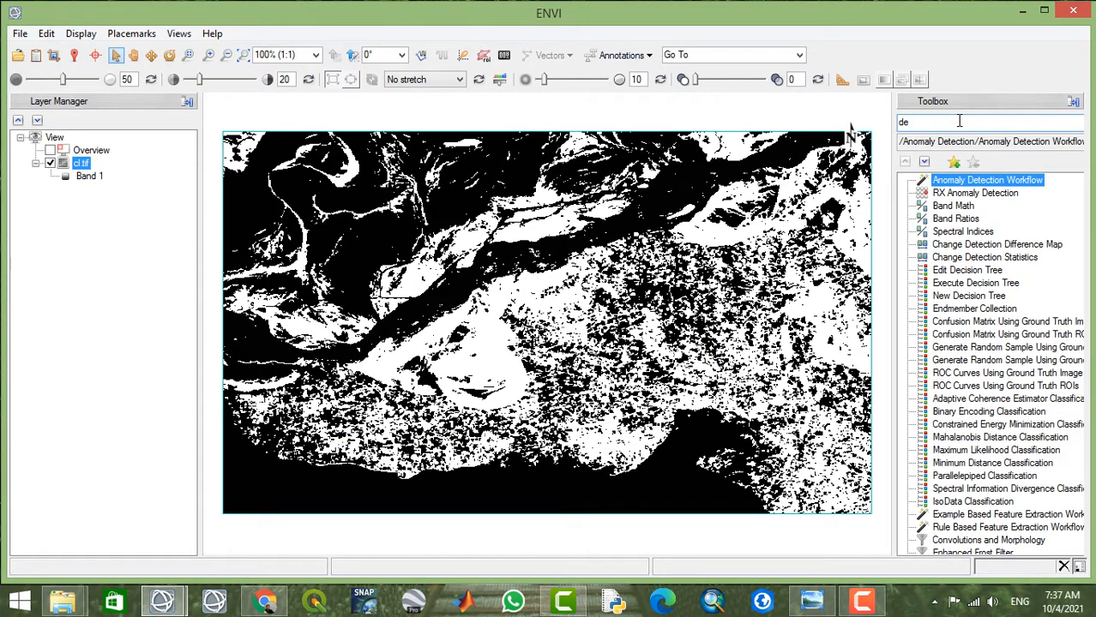
type("c")
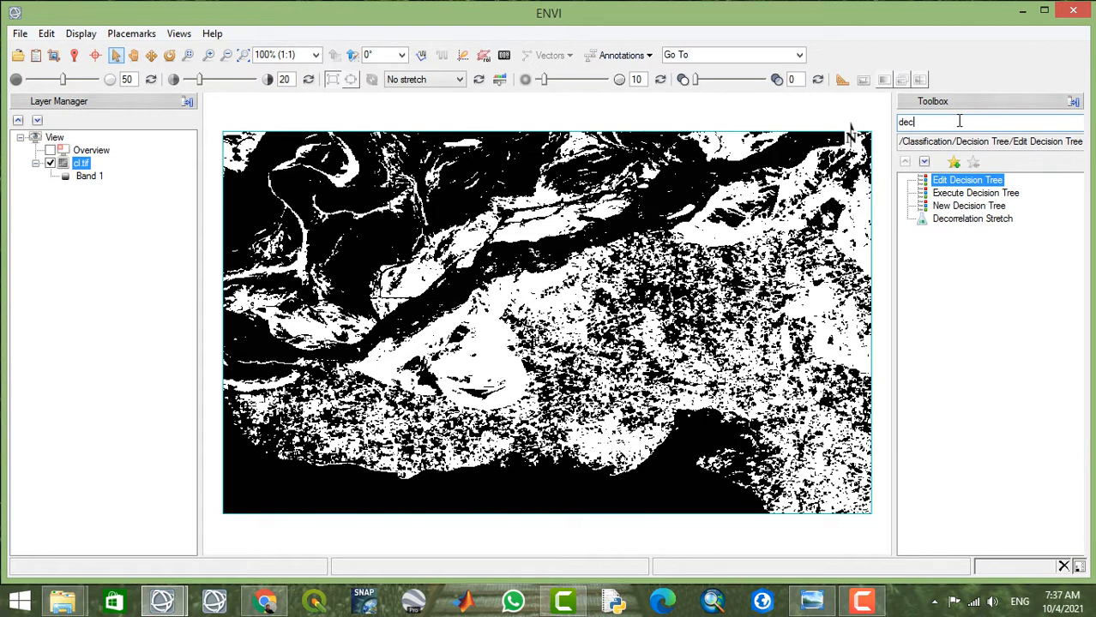
double_click(950, 210)
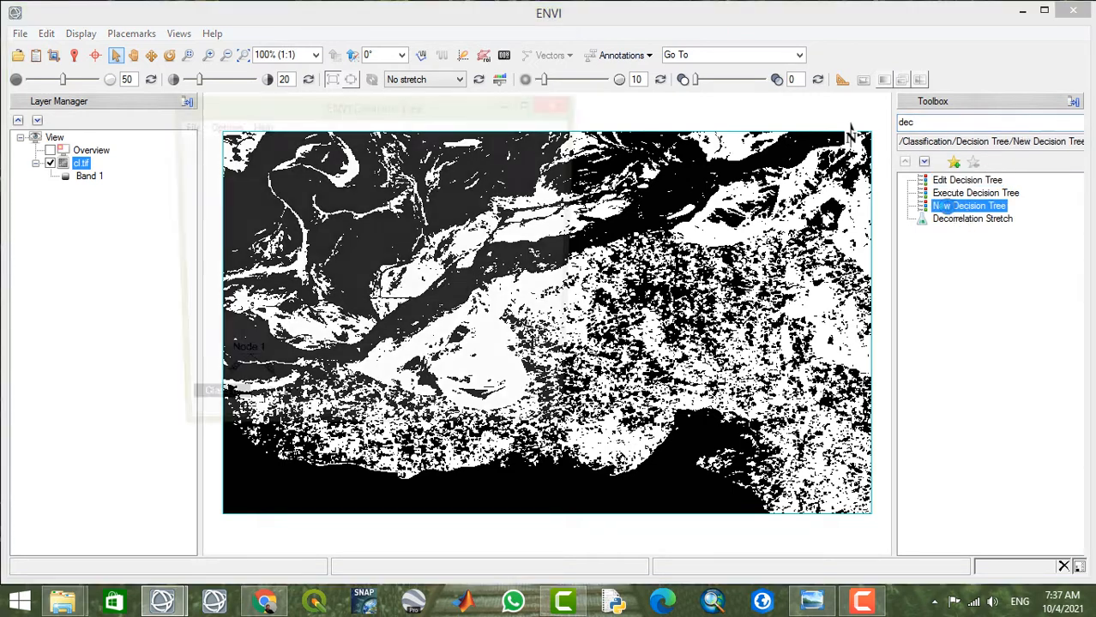
left_click_drag(385, 102, 448, 38)
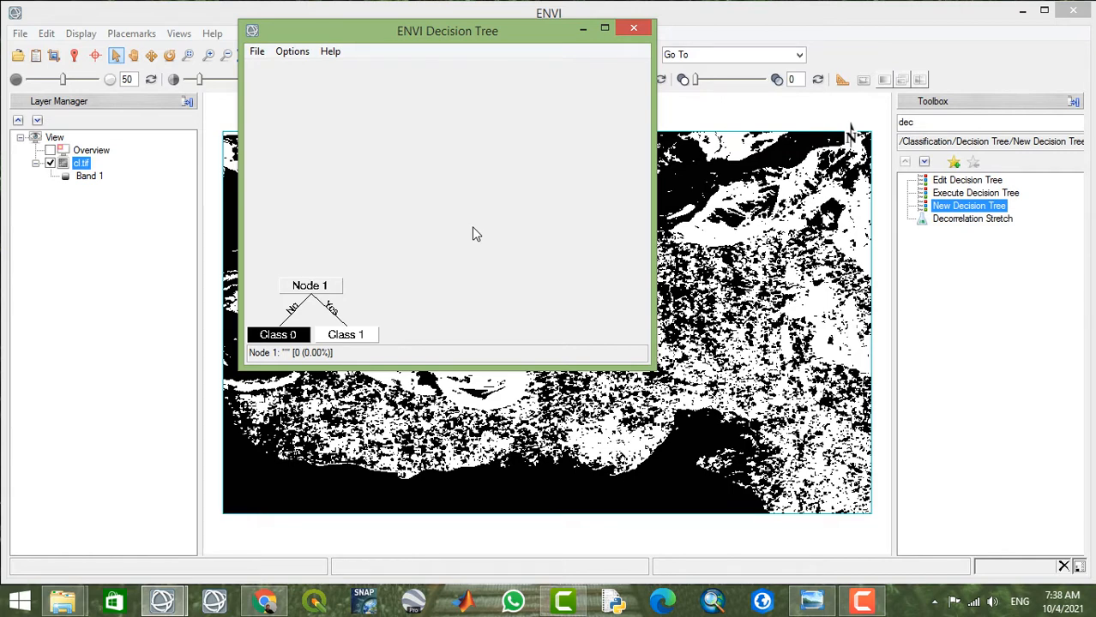
Name the tree's root decision node Vegetation and give it the expression b1 eq 0.
left_click(321, 287)
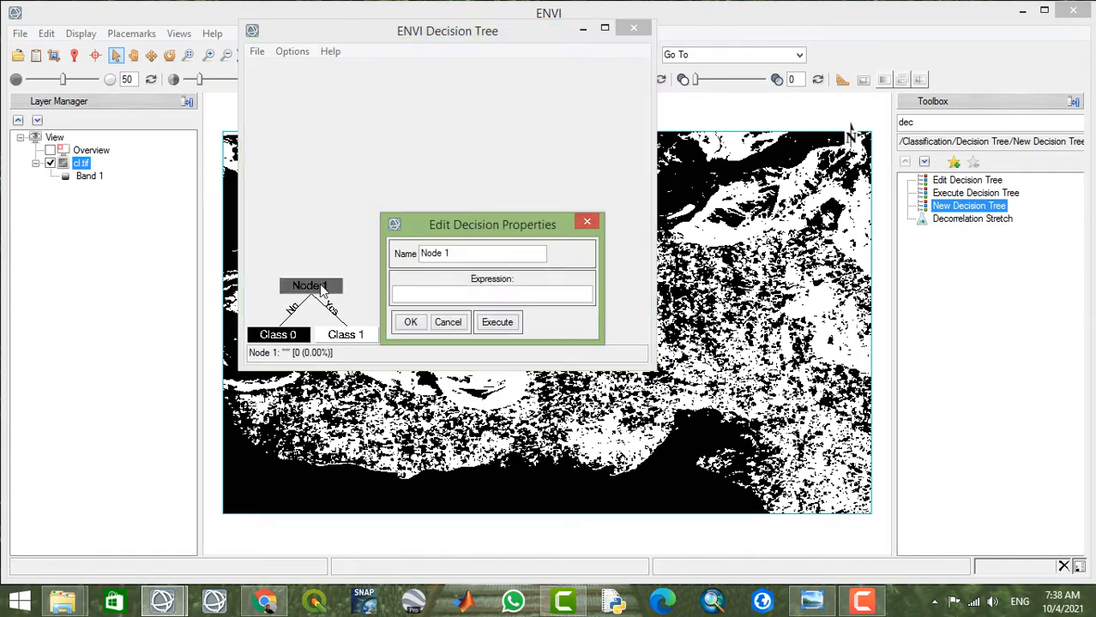
left_click(496, 251)
key("ctrl+a")
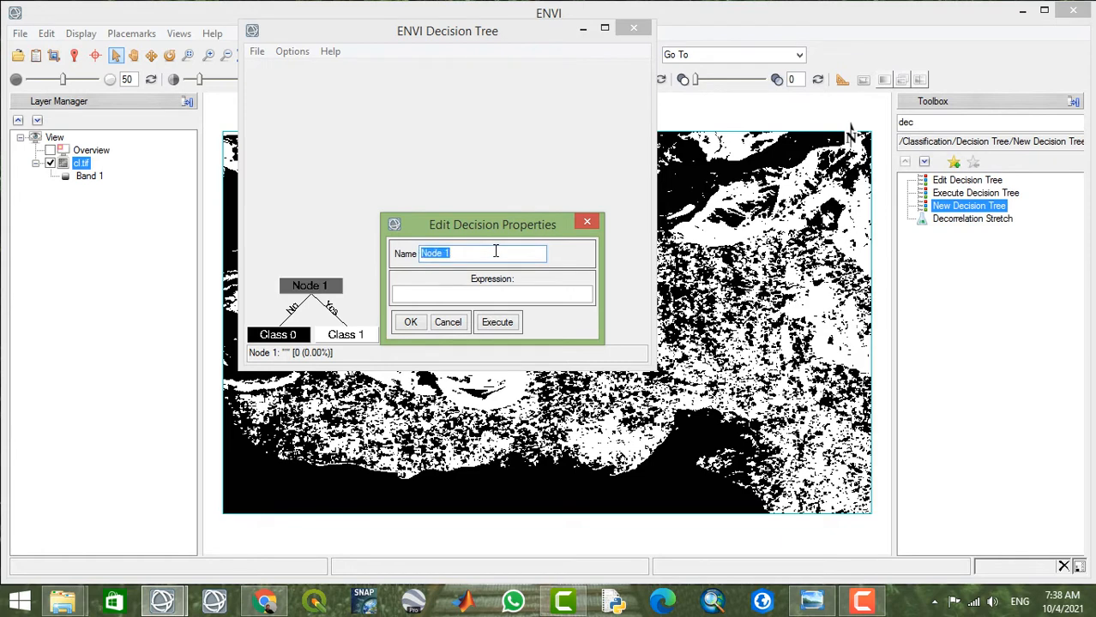
key("BackSpace")
type("Vegetation")
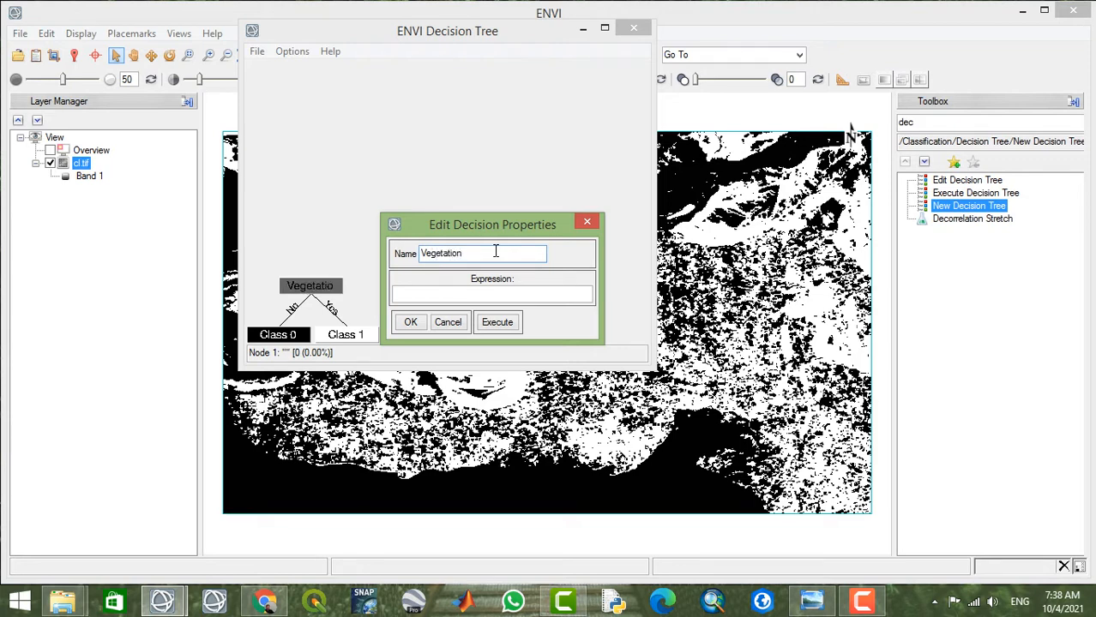
left_click(474, 293)
type("b1 eq 0")
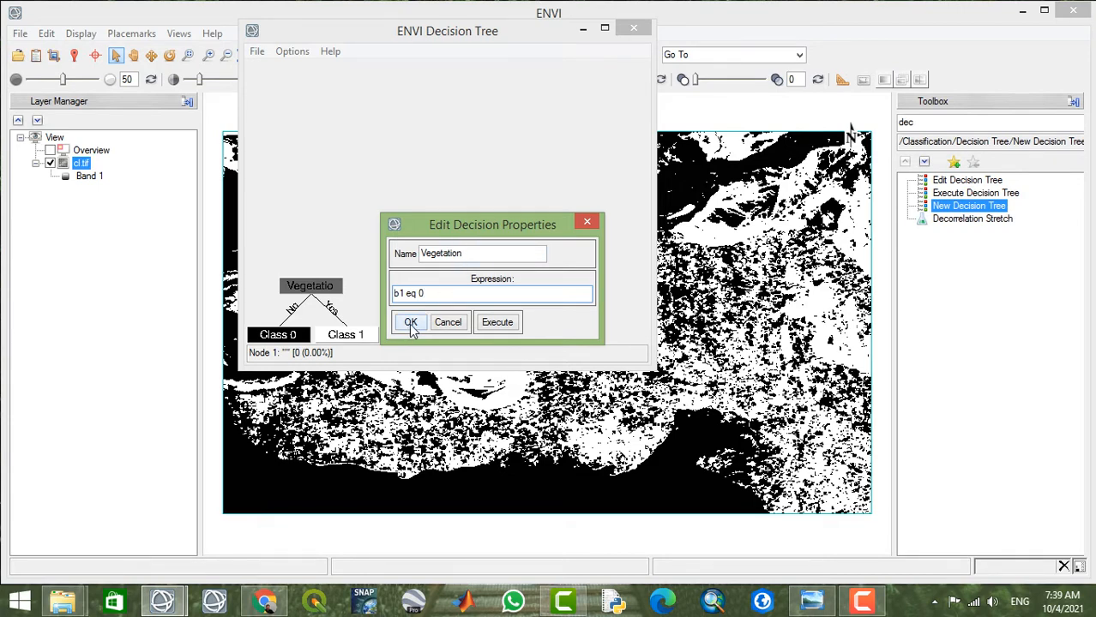
left_click(410, 324)
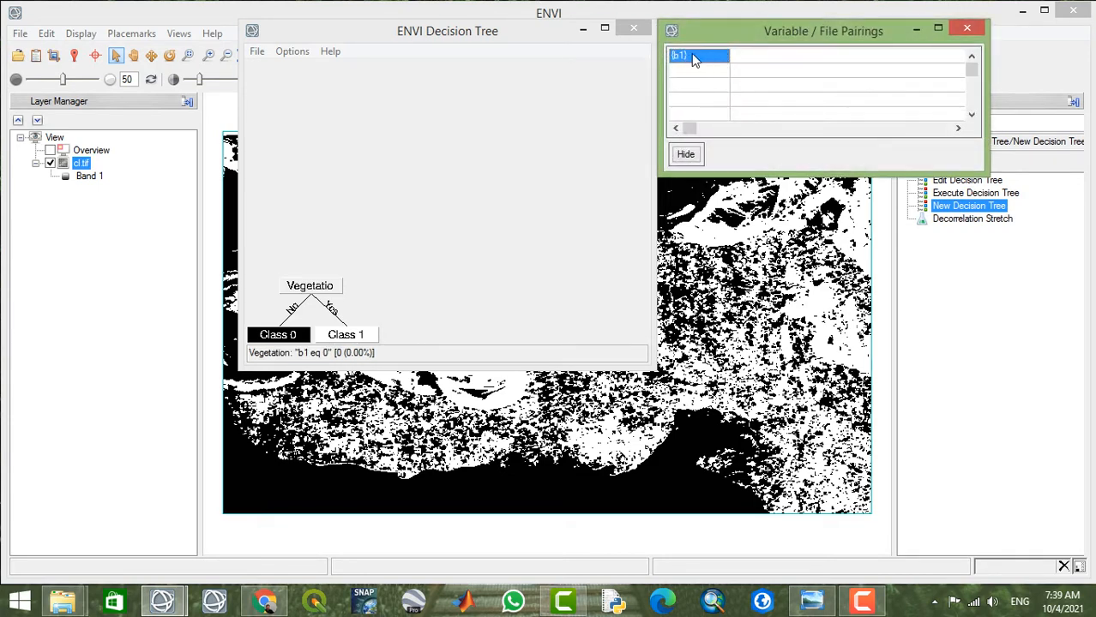
Pair the variable b1 with Band 1 of cl.tif.
left_click(691, 54)
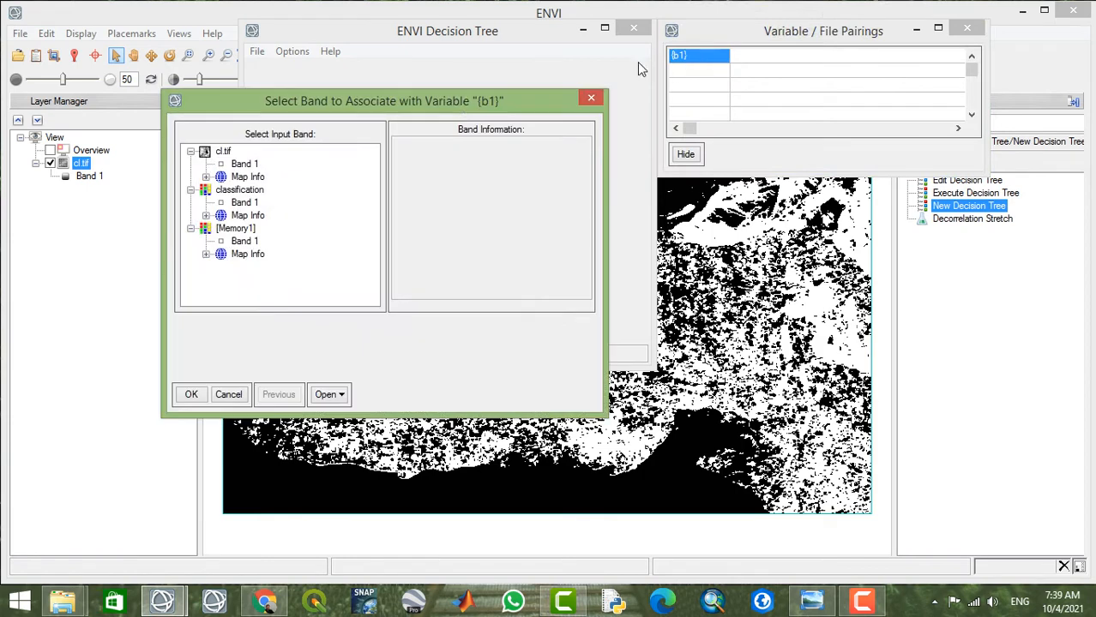
left_click(237, 164)
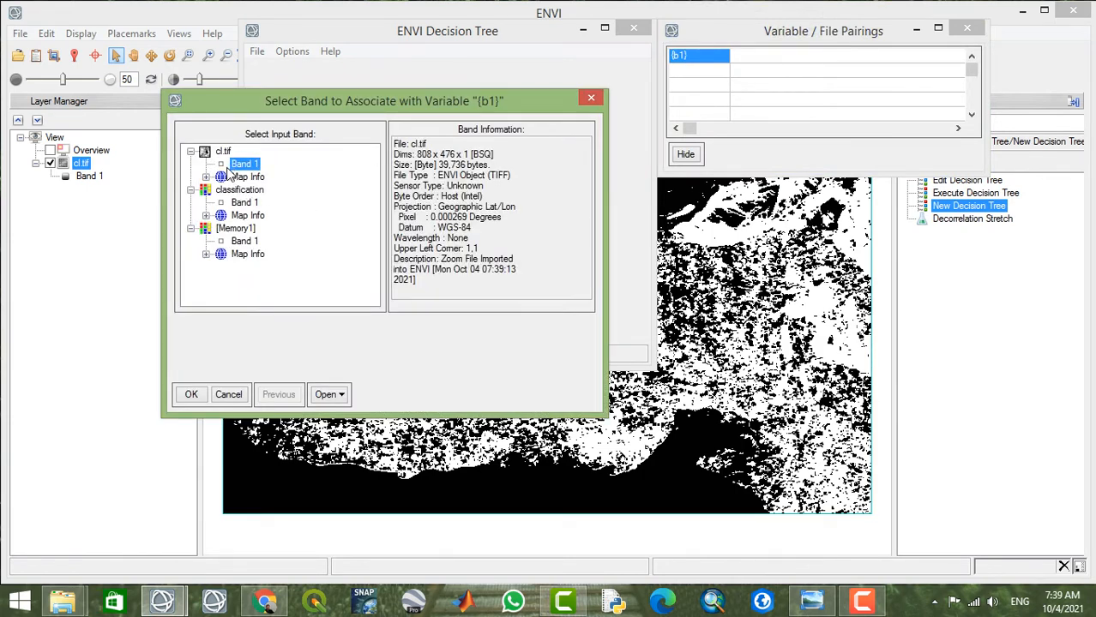
left_click(190, 394)
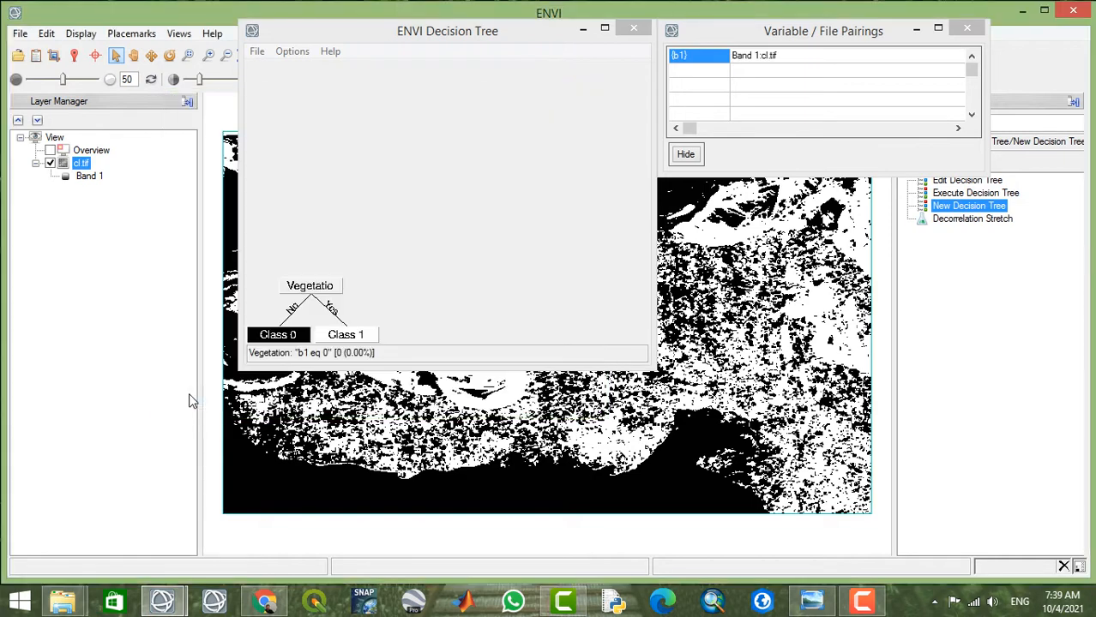
Rename the class on the Vegetation node's Yes branch as Vegetation.
left_click(360, 334)
left_click(485, 255)
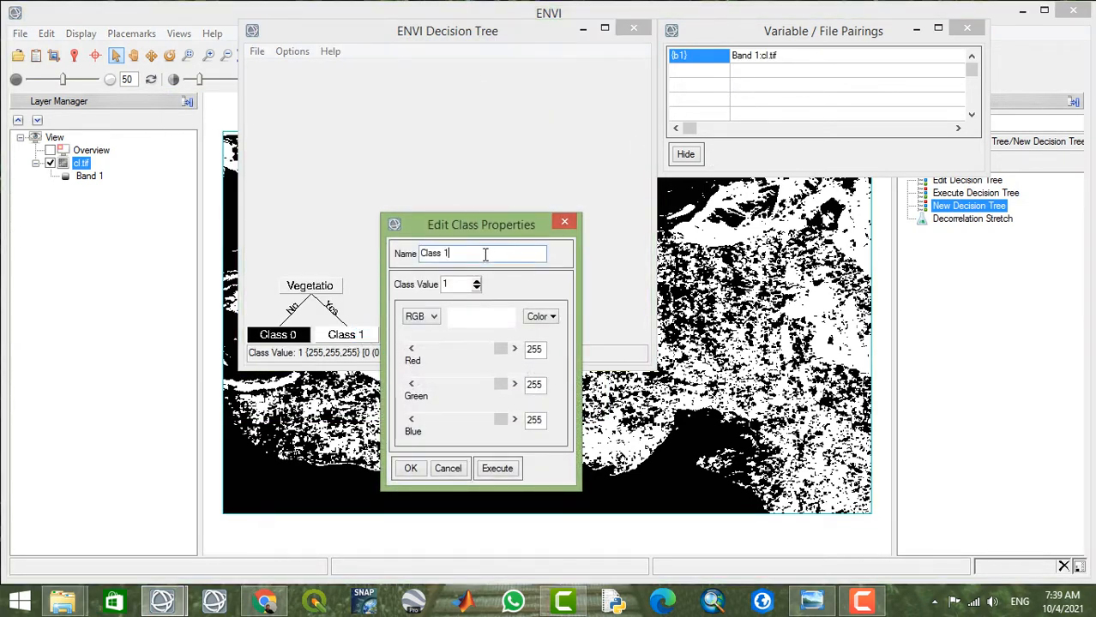
key("ctrl+a")
type("Vegetataion")
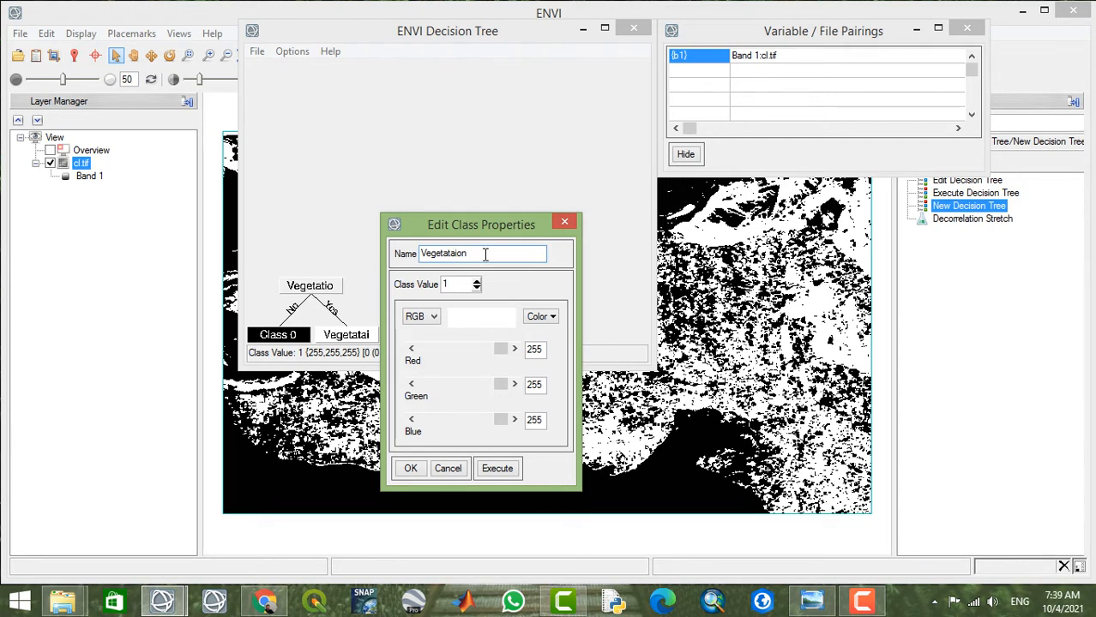
key("Left")
key("Left")
key("Left")
key("Left")
key("BackSpace")
key("BackSpace")
key("BackSpace")
type("t")
Set the Vegetation class colour to green (0, 255, 0) and accept its class properties.
left_click(540, 317)
mouse_move(618, 337)
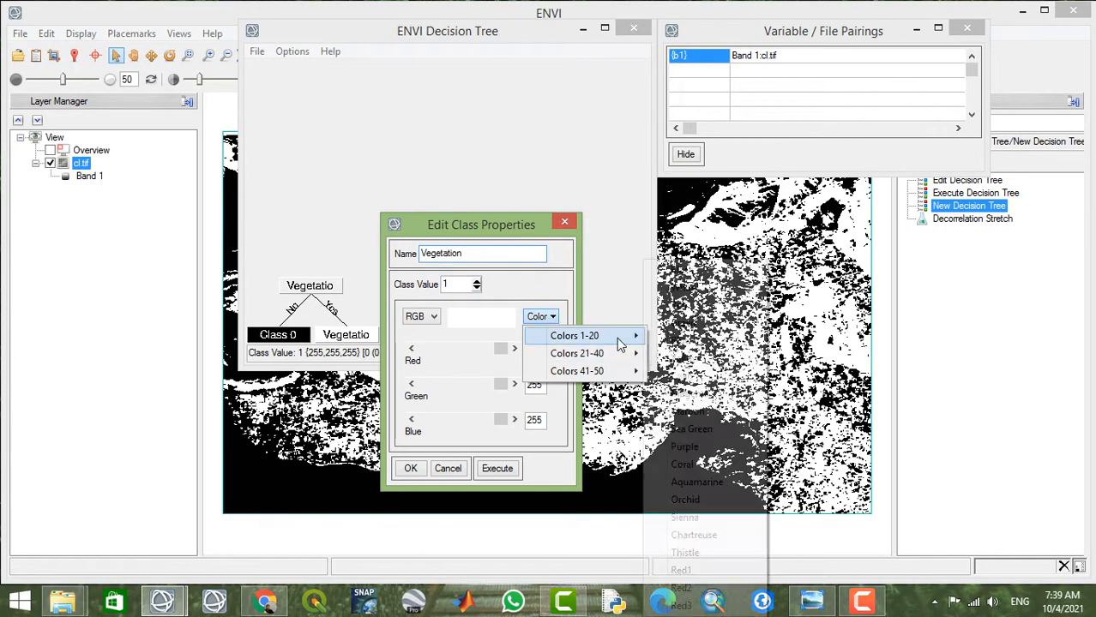
left_click(712, 328)
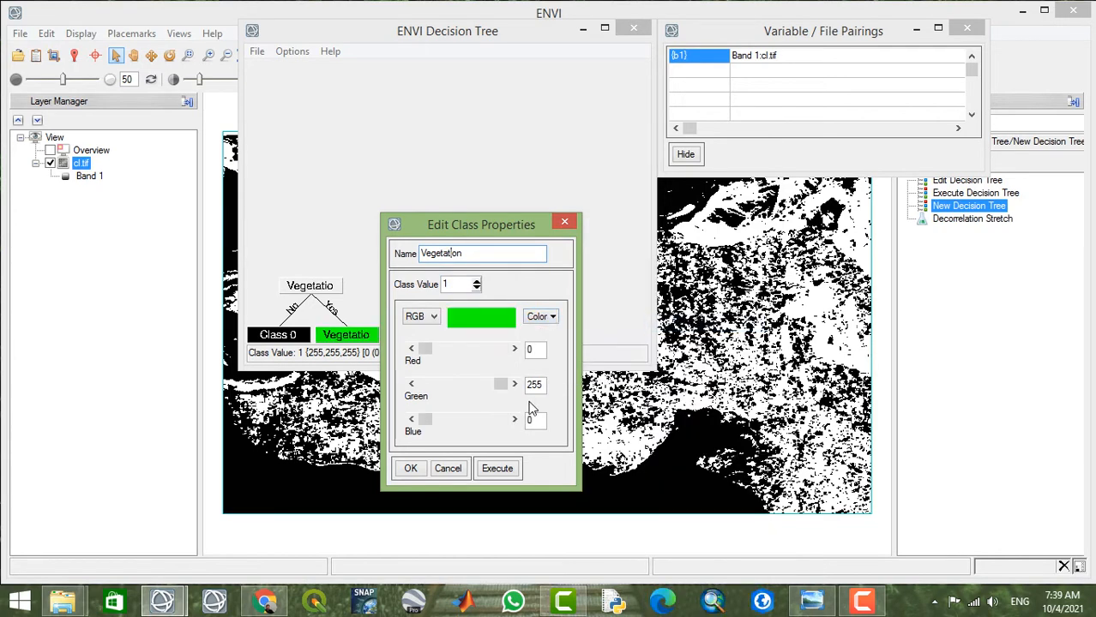
left_click(411, 468)
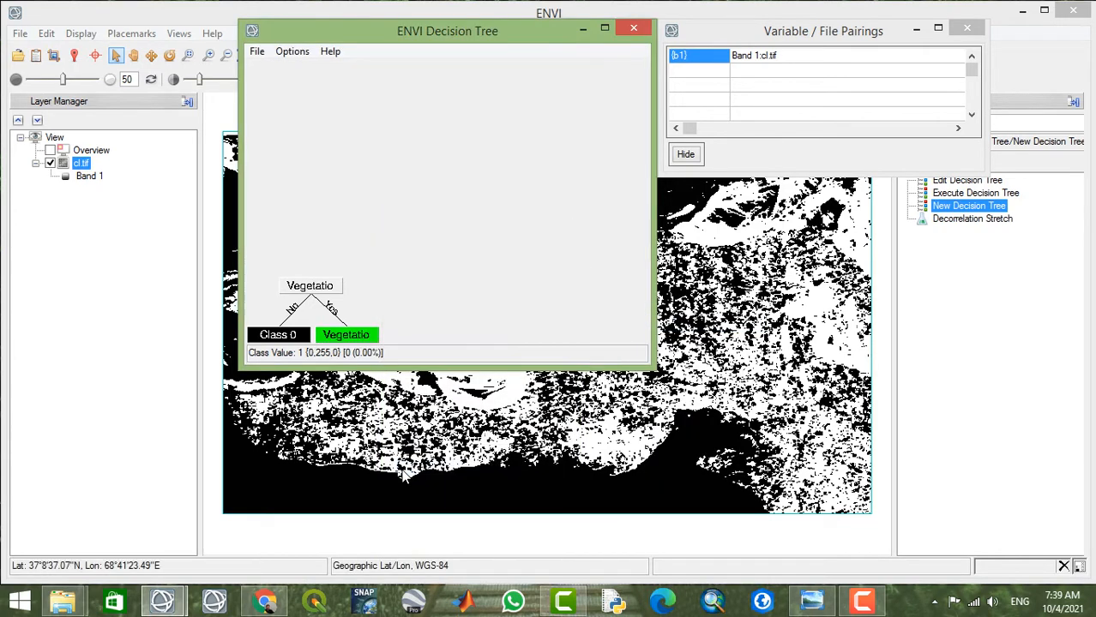
Add children to Class 0, then name the new decision node Soil with the expression b1 eq 1.
right_click(276, 341)
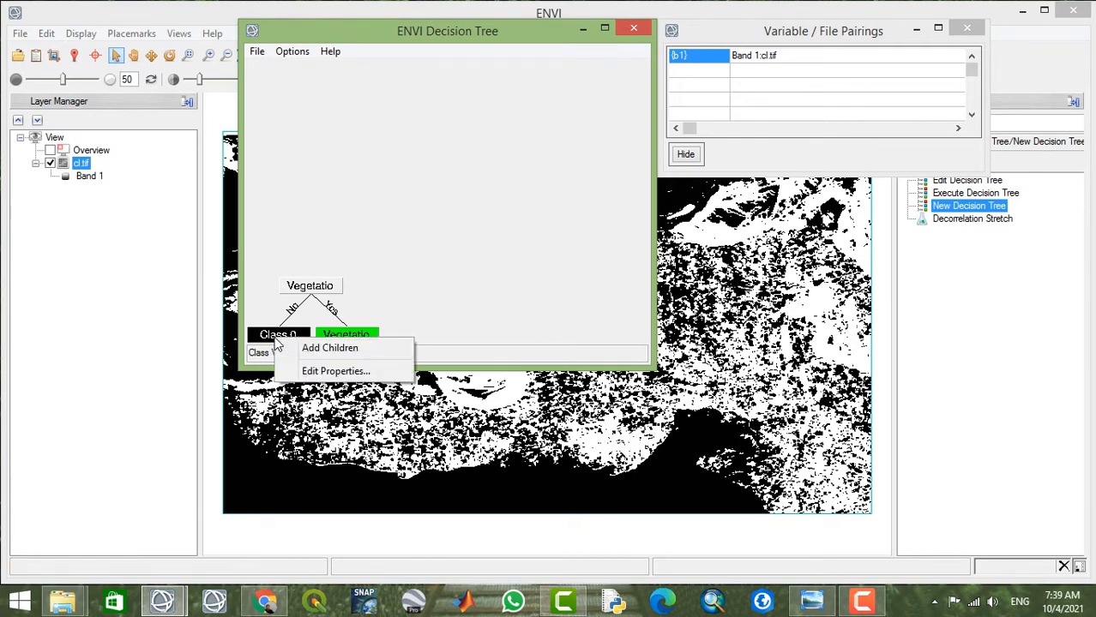
left_click(322, 348)
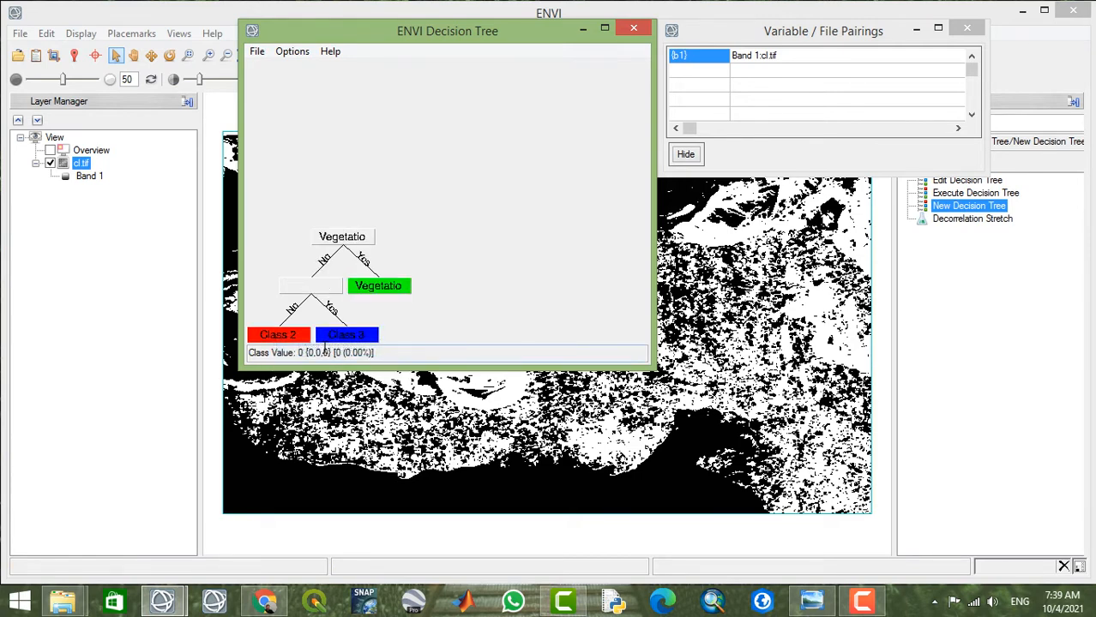
left_click(313, 288)
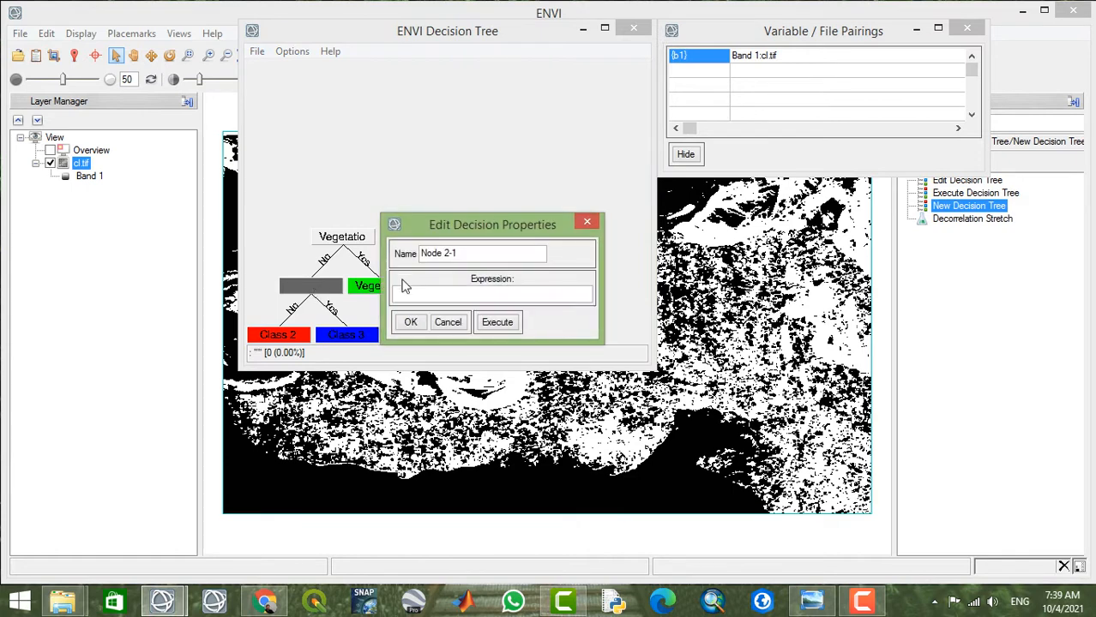
left_click(462, 251)
key("ctrl+a")
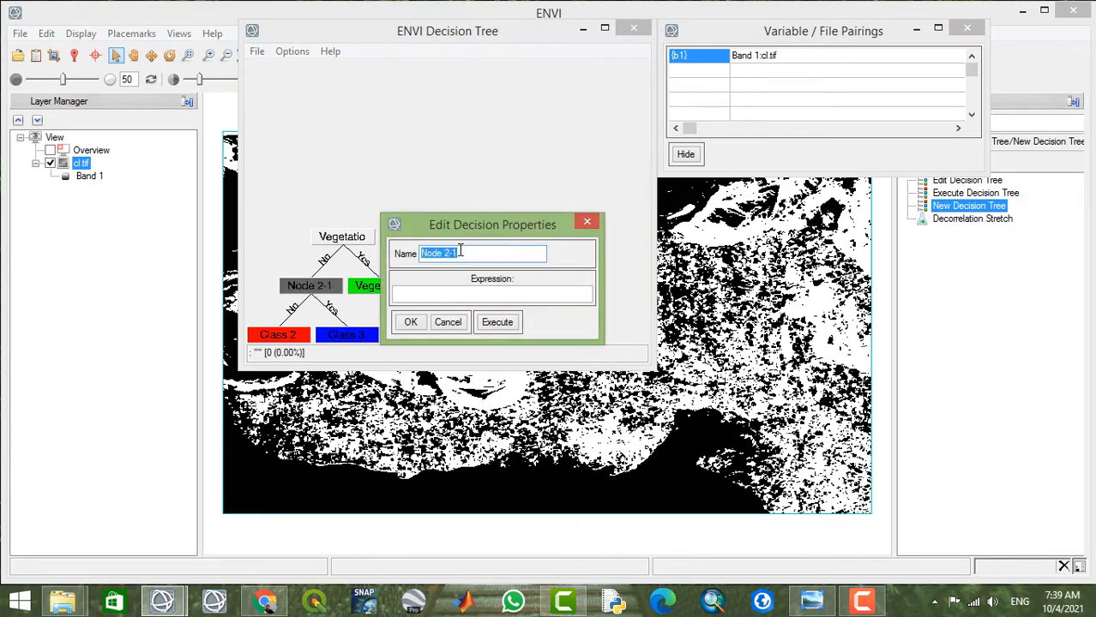
type("Soil")
left_click(445, 292)
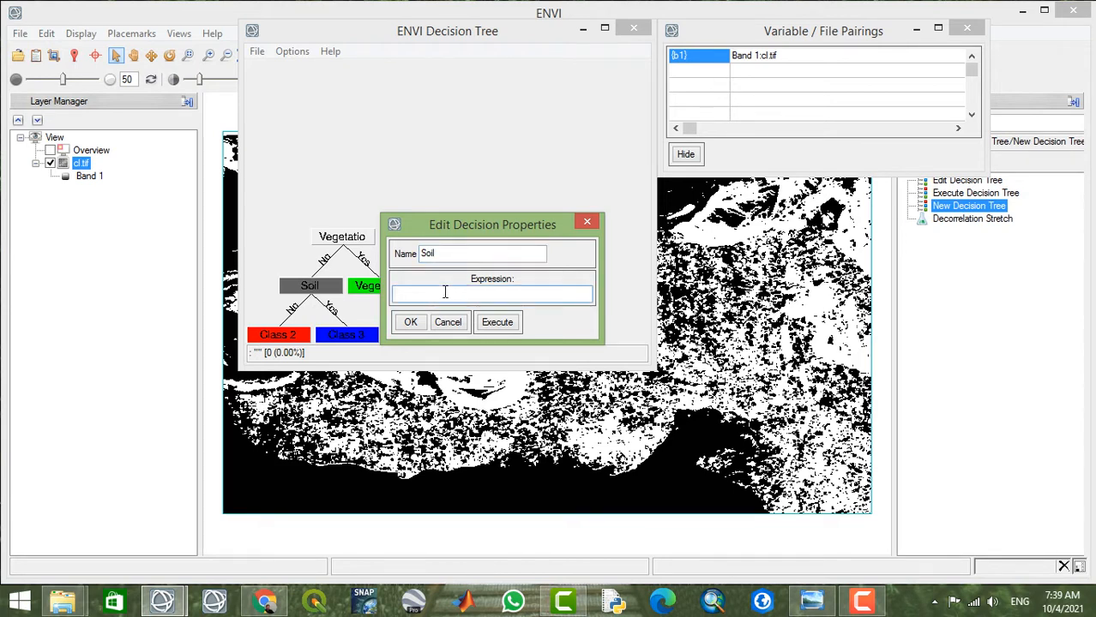
type("b1 eq 1")
left_click(410, 323)
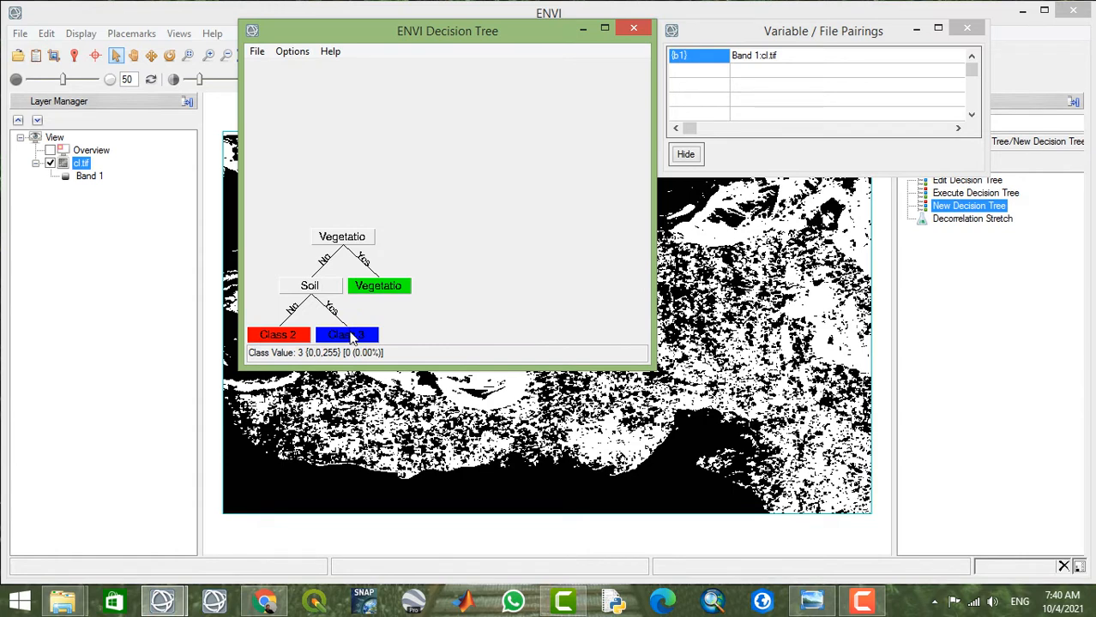
Name the Soil node's Yes class Soil, with class value 2 and a yellow colour.
left_click(351, 335)
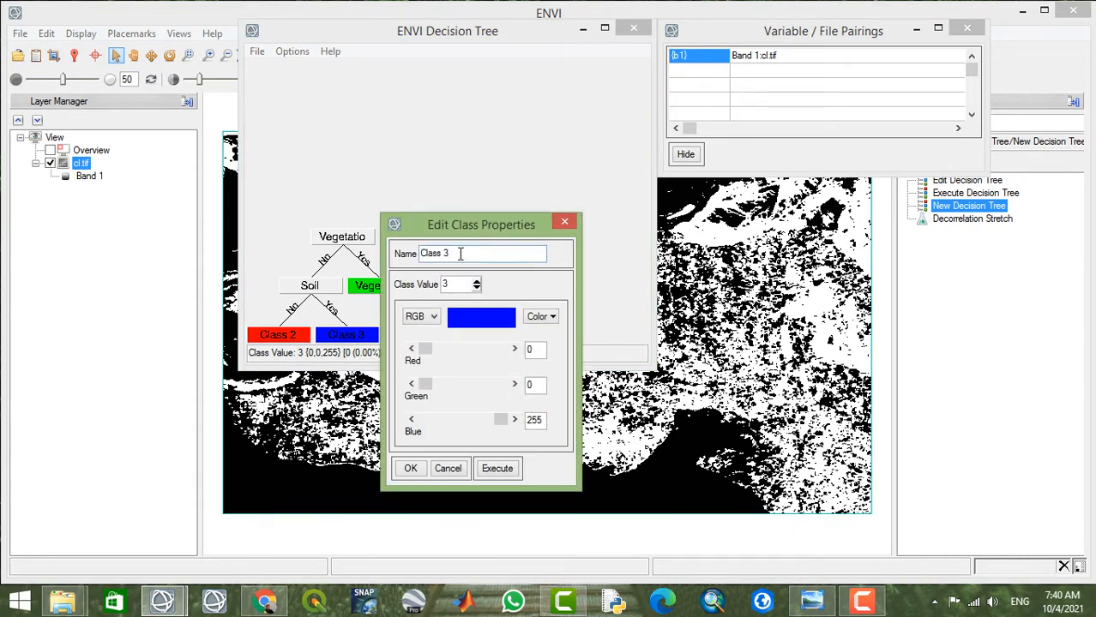
triple_click(460, 254)
type("Soil")
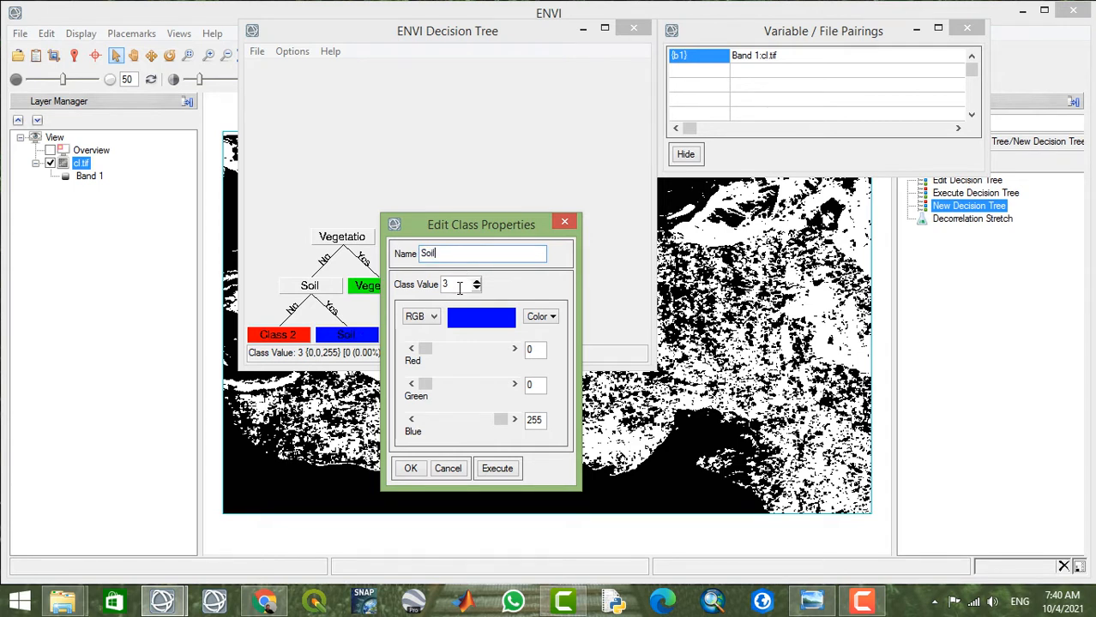
left_click(458, 286)
key("BackSpace")
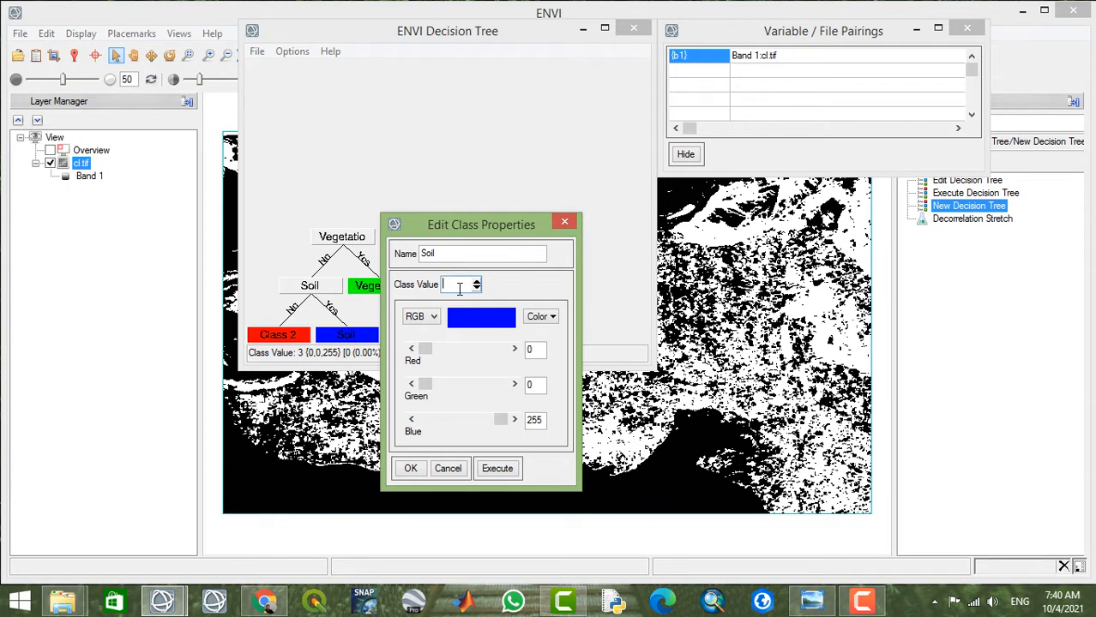
type("1")
key("BackSpace")
type("2")
left_click(549, 319)
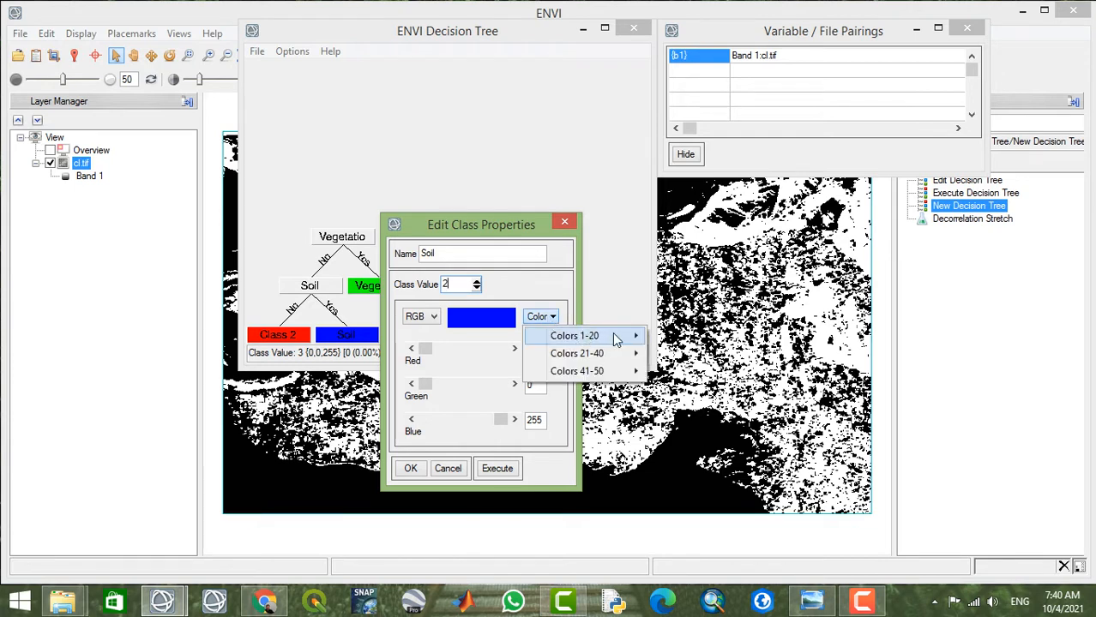
mouse_move(617, 337)
left_click(701, 362)
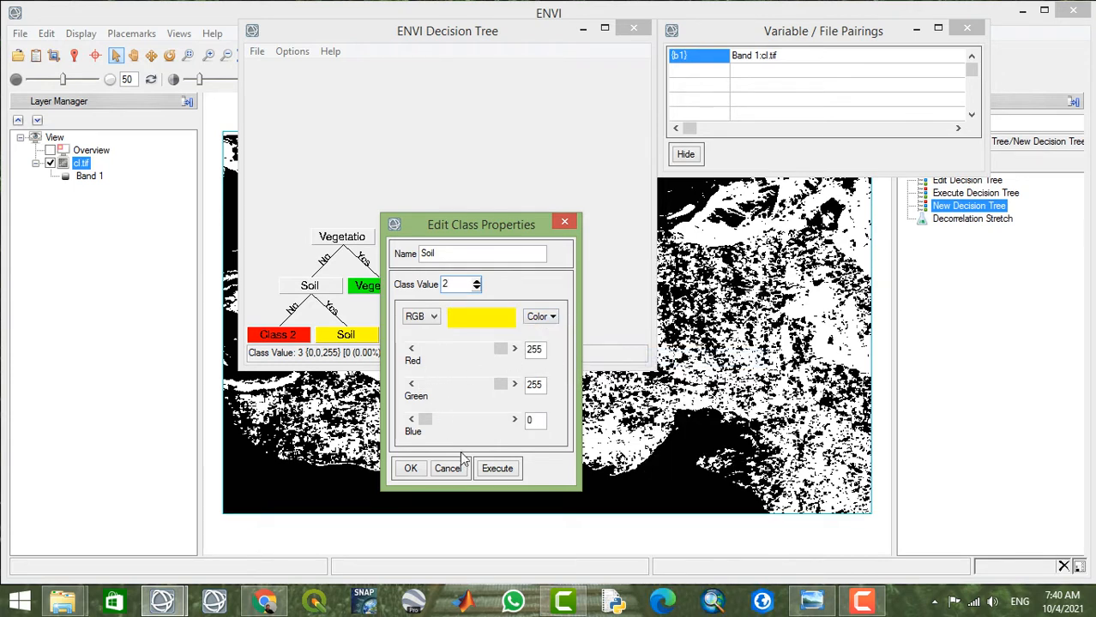
left_click(410, 469)
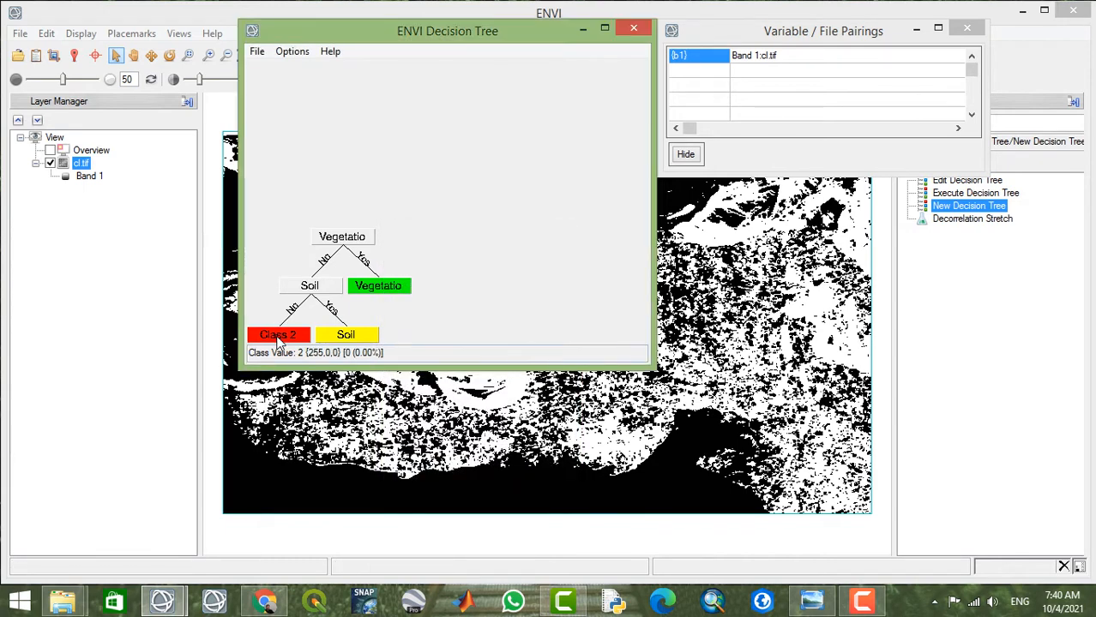
Add children to the red Class 2 and name the new Yes class Water with class value 3.
right_click(277, 335)
left_click(319, 346)
left_click(339, 334)
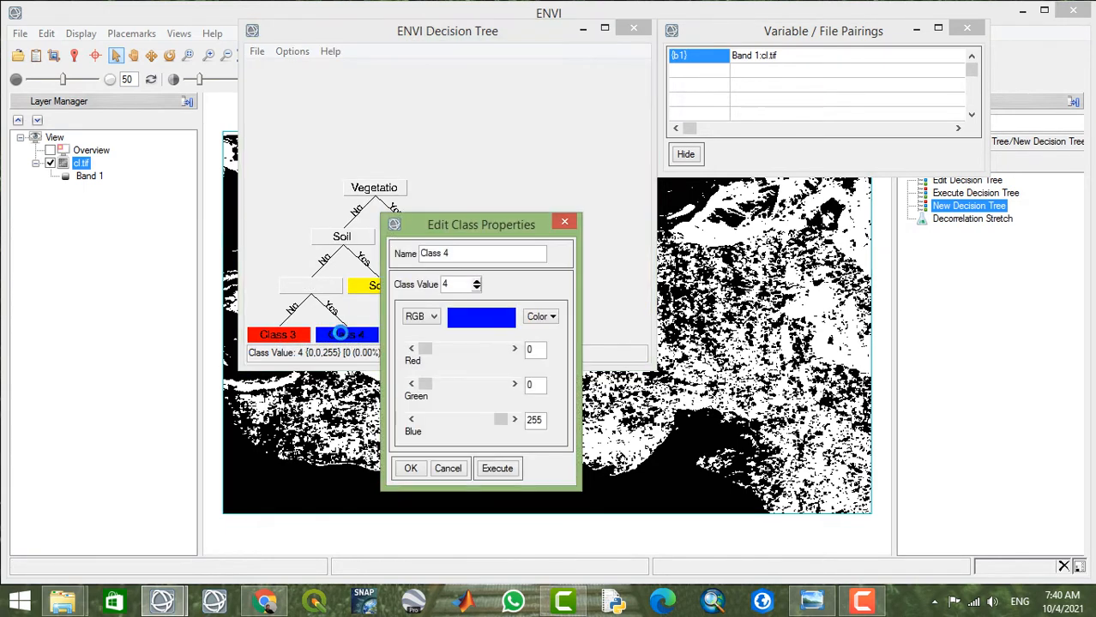
left_click(474, 255)
double_click(474, 255)
key("BackSpace")
type("W")
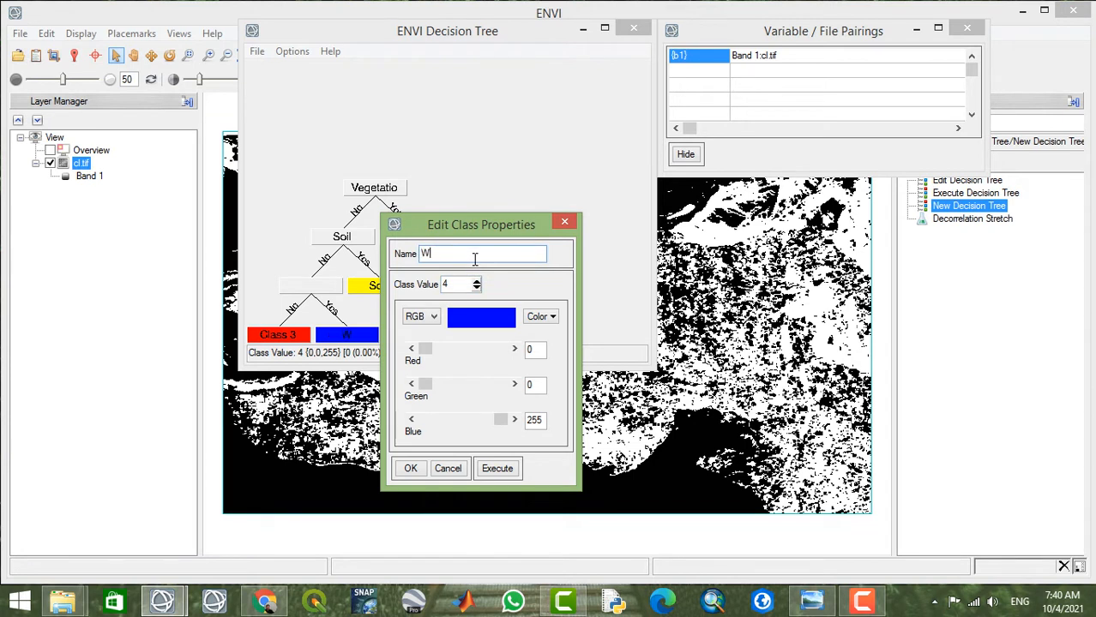
type("ater")
double_click(457, 284)
key("BackSpace")
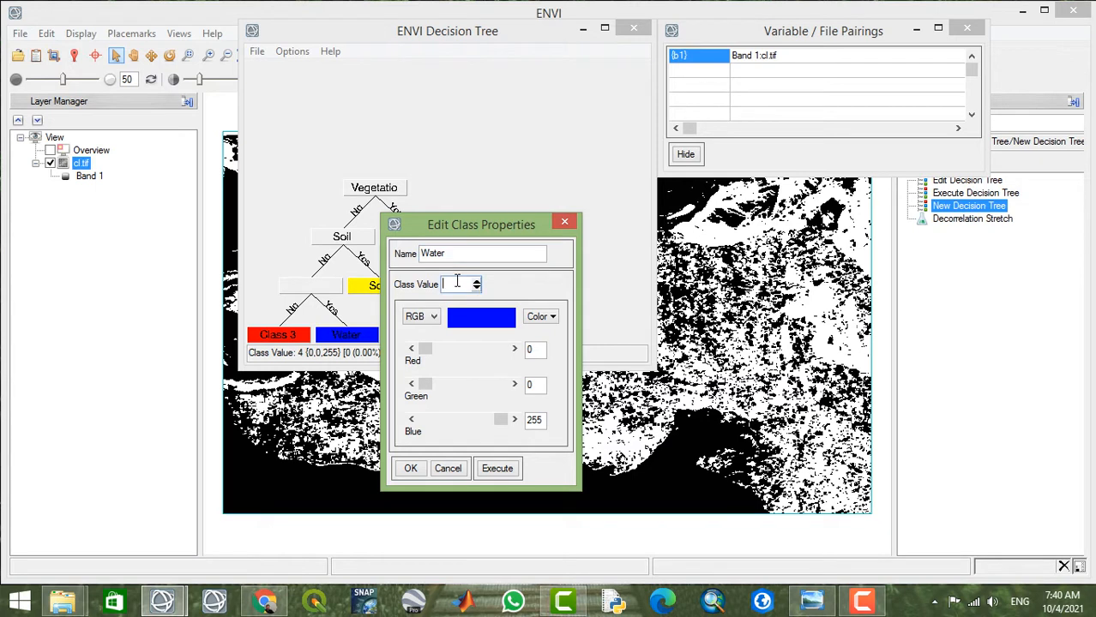
type("3")
left_click(412, 474)
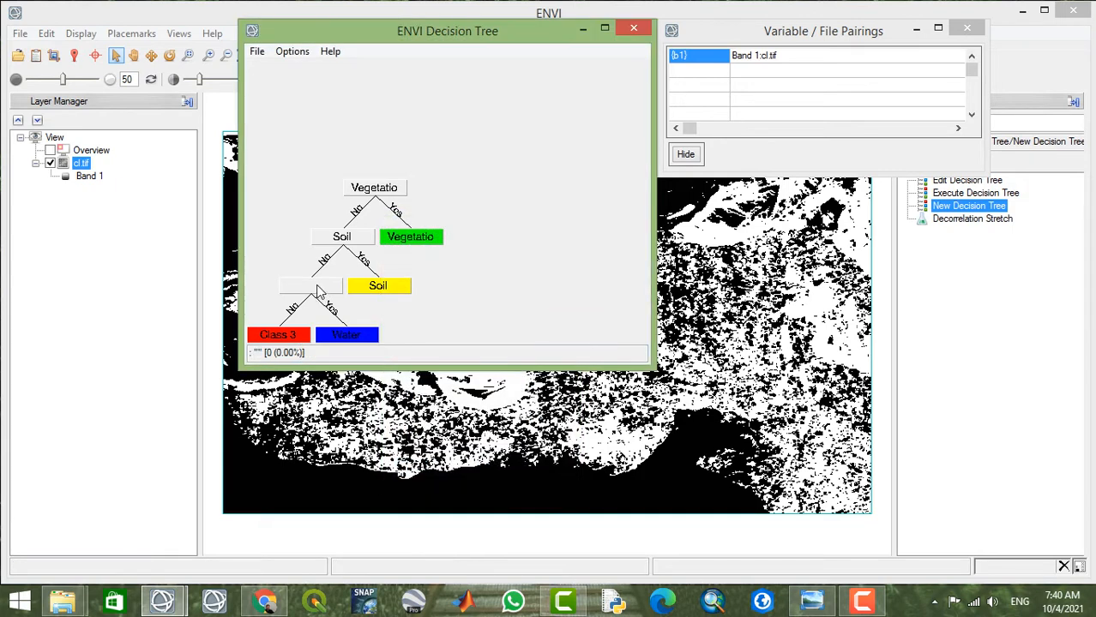
Name the unnamed decision node below Soil as Water and give it the expression b1 eq 2.
left_click(314, 287)
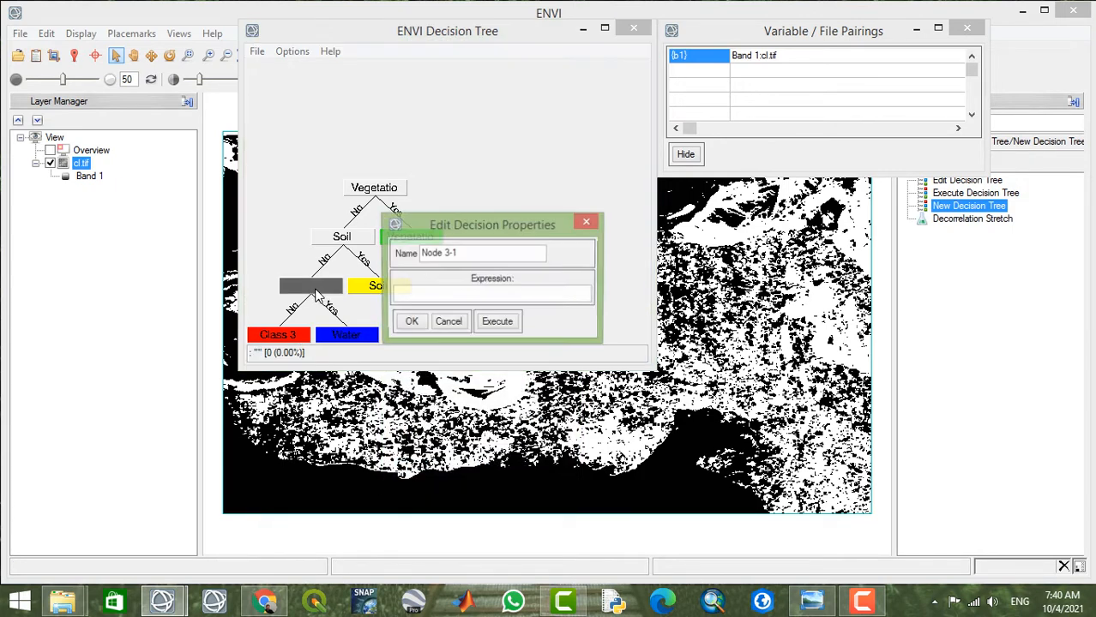
double_click(481, 254)
type("Wa")
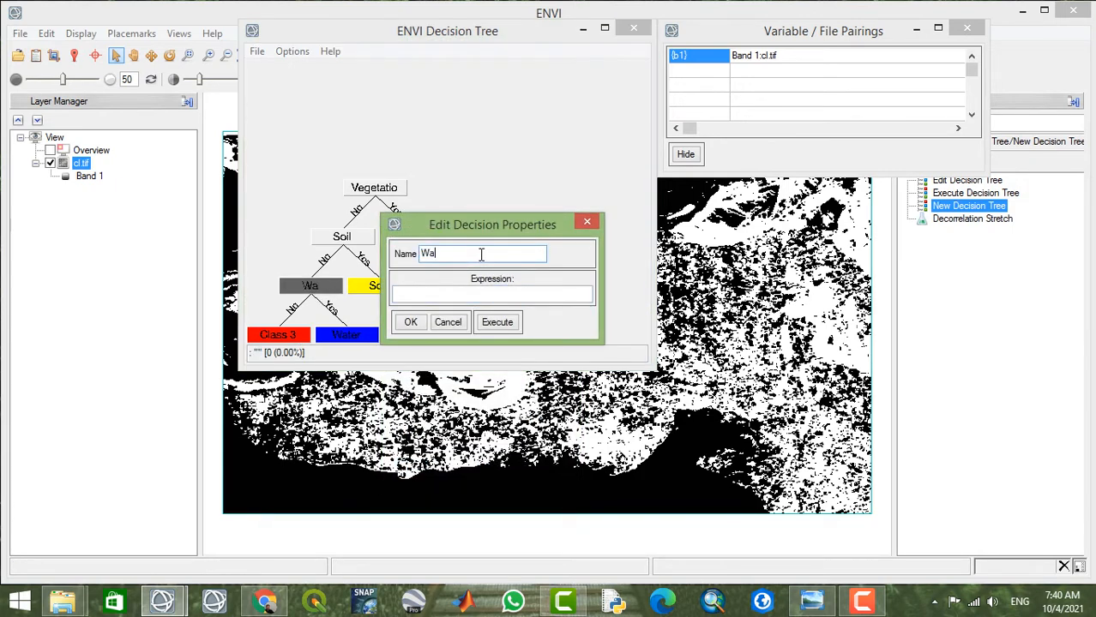
type("ter")
left_click(478, 293)
type("b1")
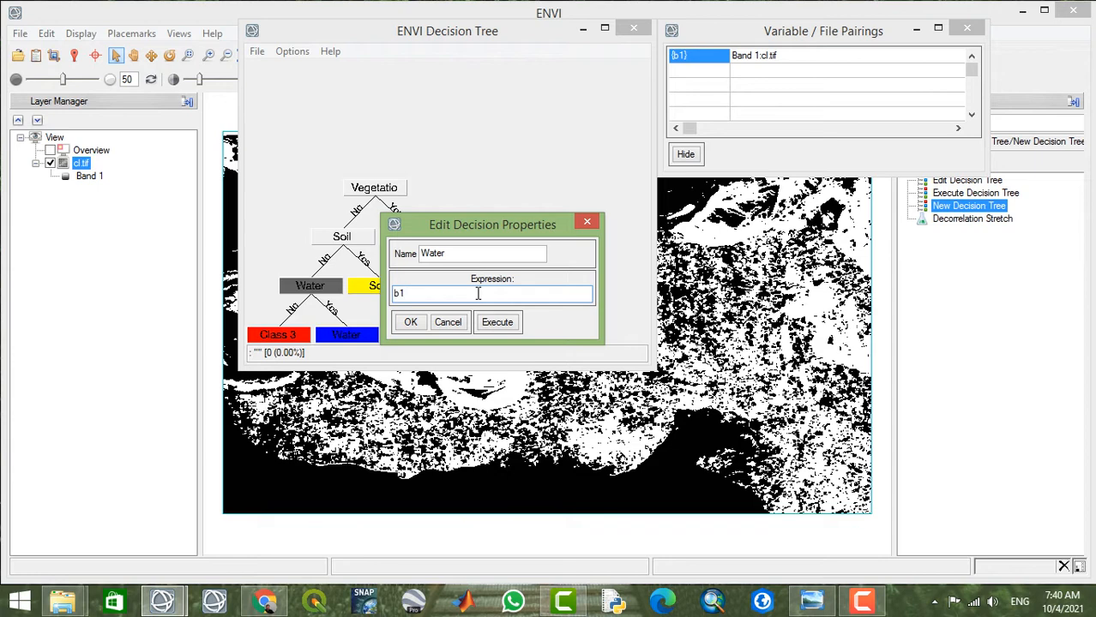
type(" eq 2")
left_click(410, 321)
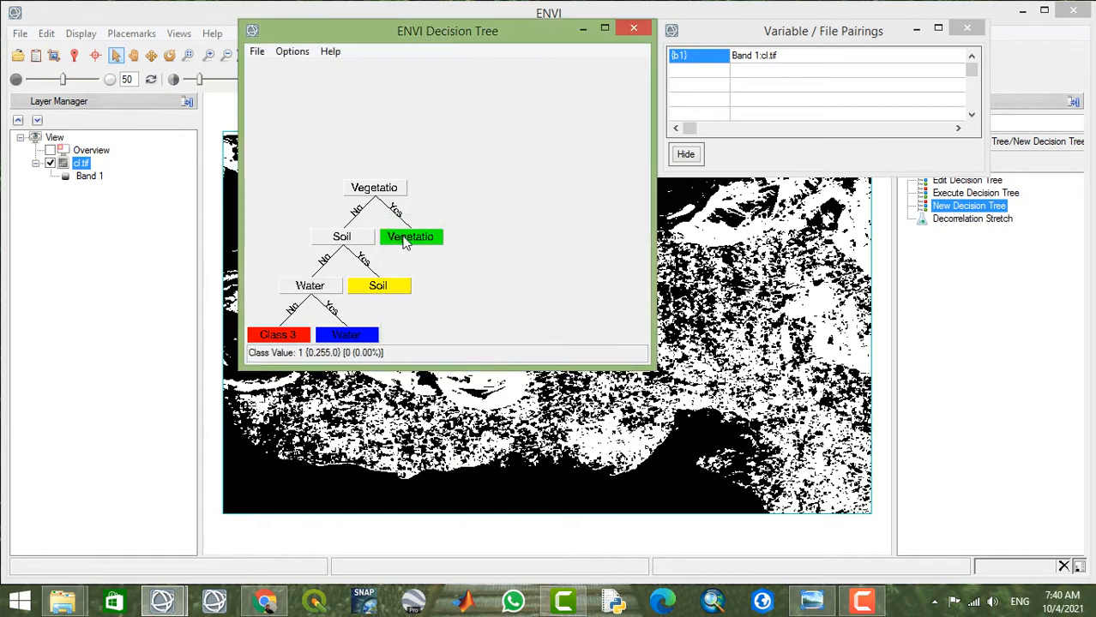
Review the class properties of the Vegetation, Soil and Water classes in the decision tree, closing each without changes.
left_click(406, 240)
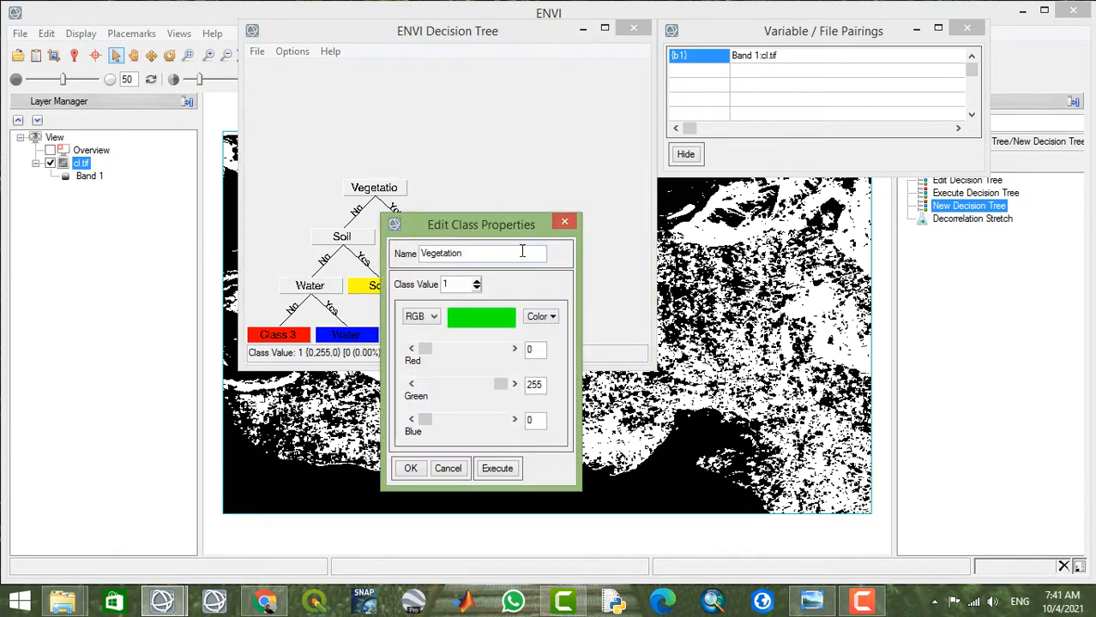
left_click(564, 222)
left_click(396, 286)
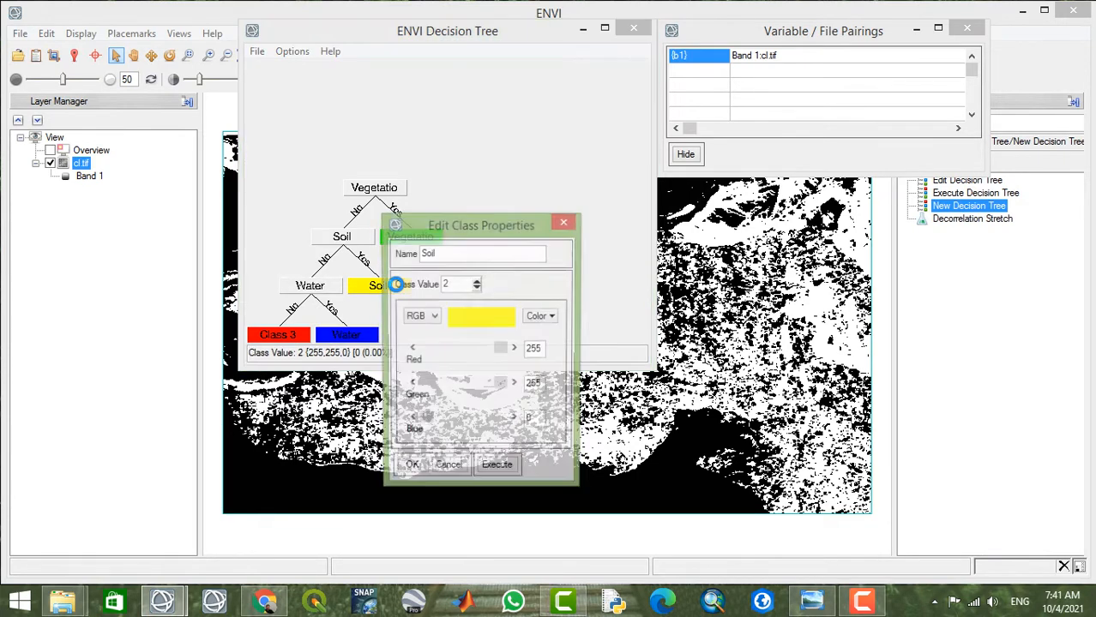
left_click(564, 222)
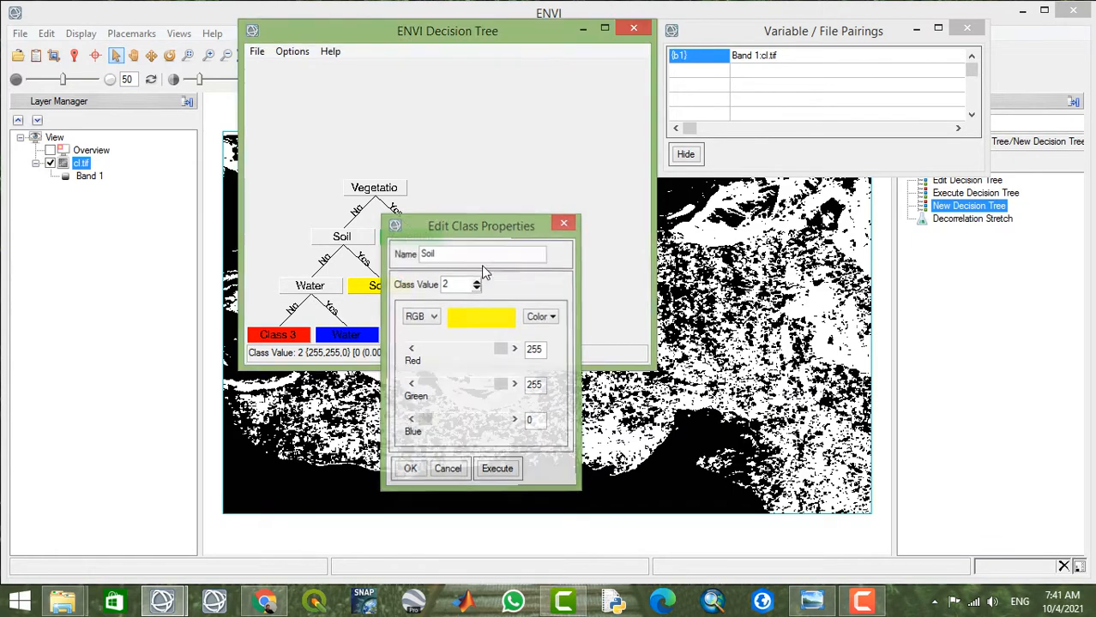
left_click(366, 339)
left_click(565, 223)
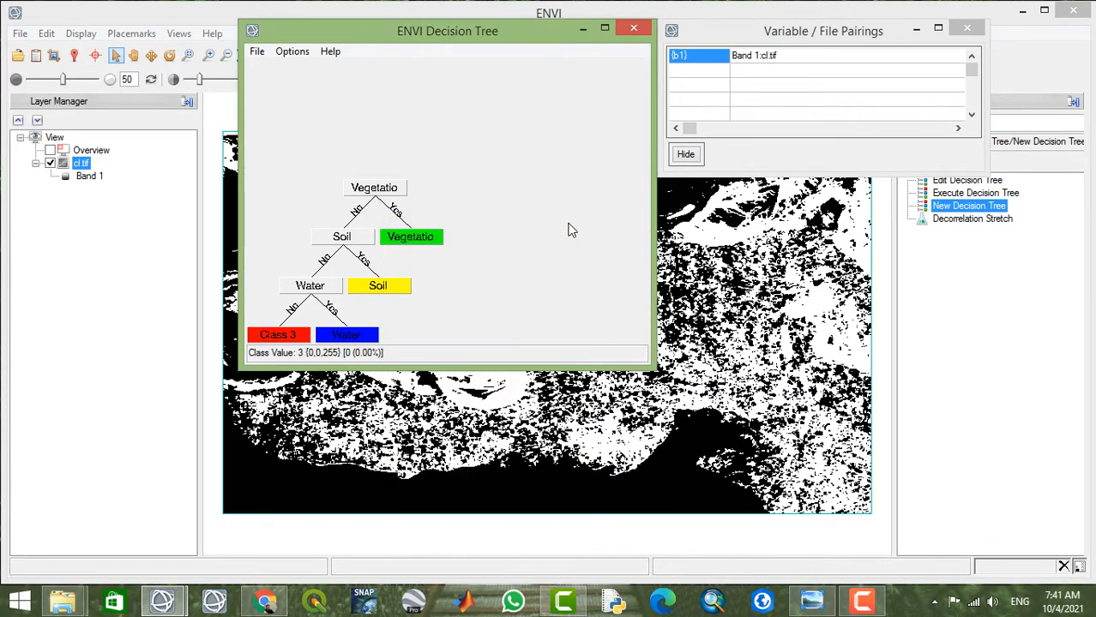
Execute the decision tree on the full scene, saving the result to file as three_class in the D: drive's Tutorail folder.
left_click(292, 53)
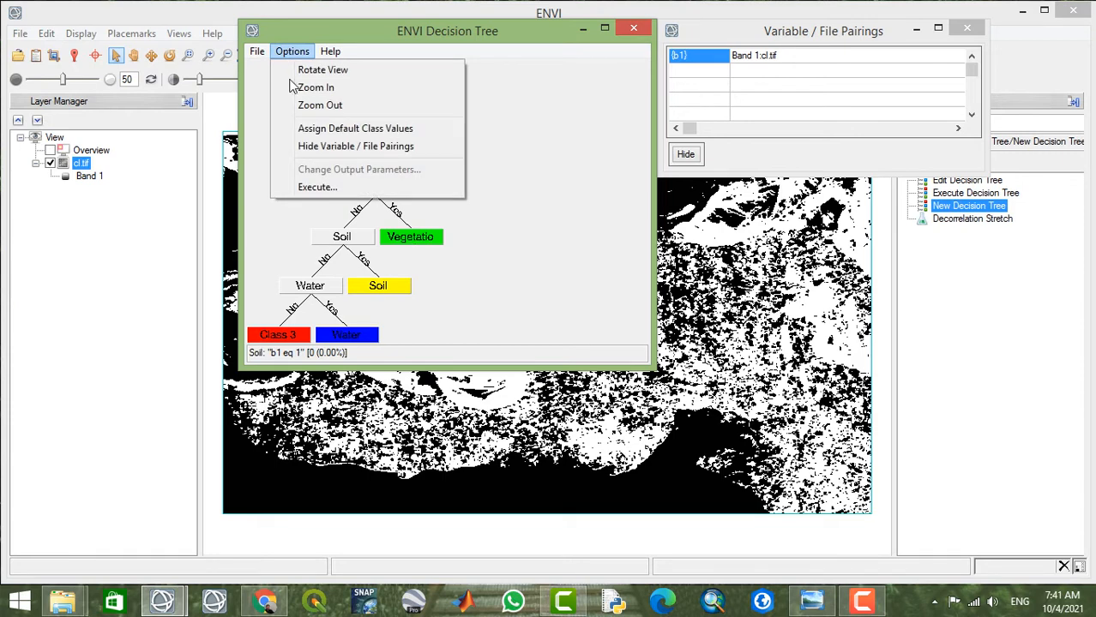
left_click(317, 188)
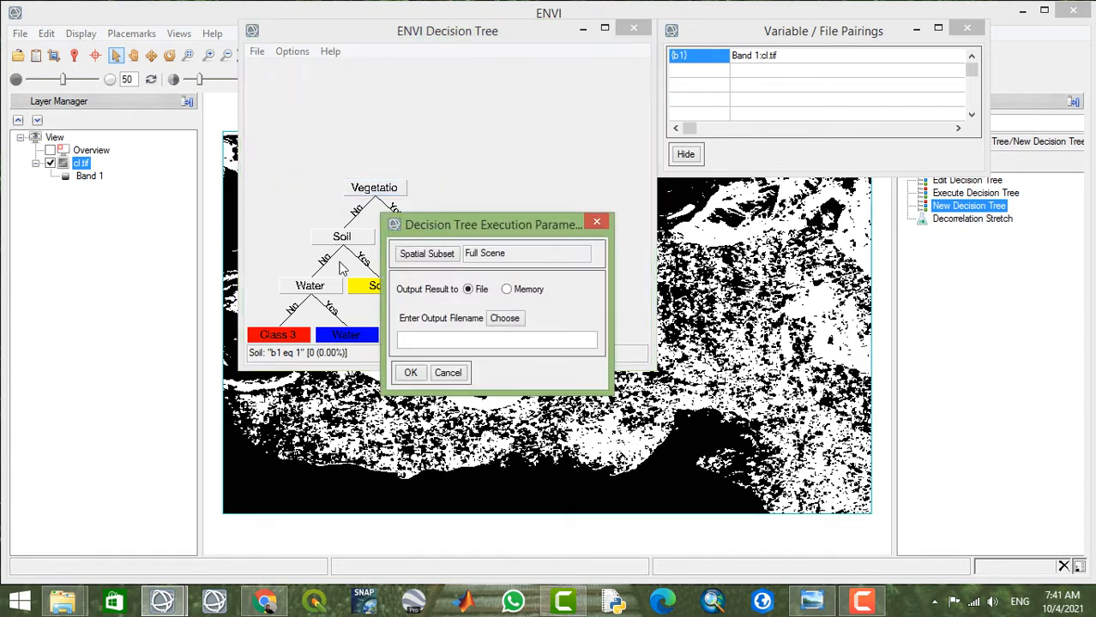
left_click(505, 319)
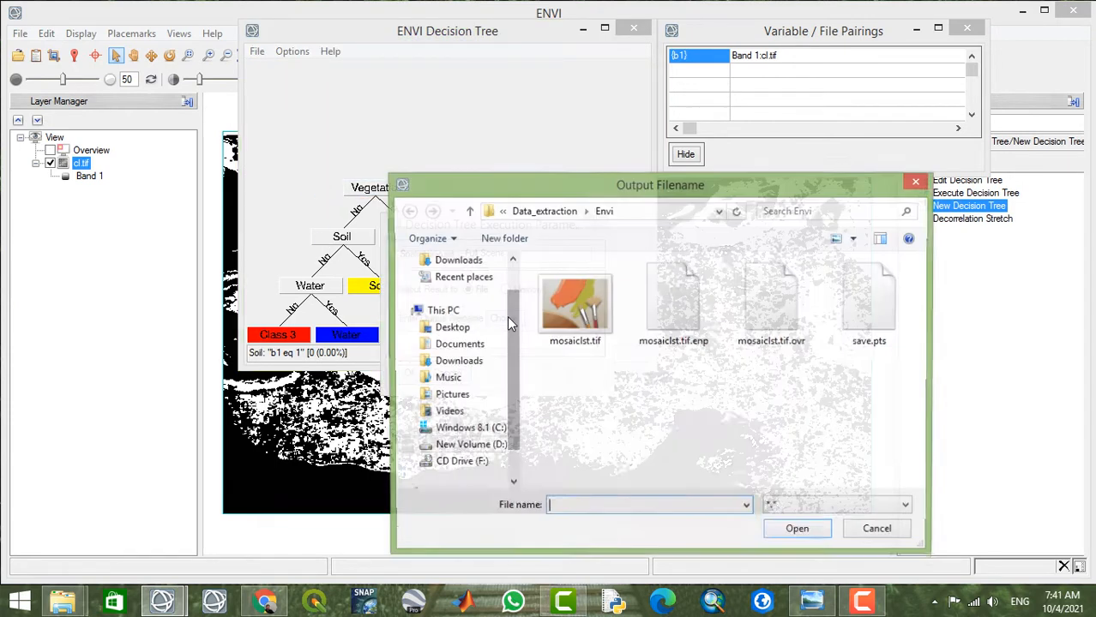
left_click_drag(694, 178, 564, 8)
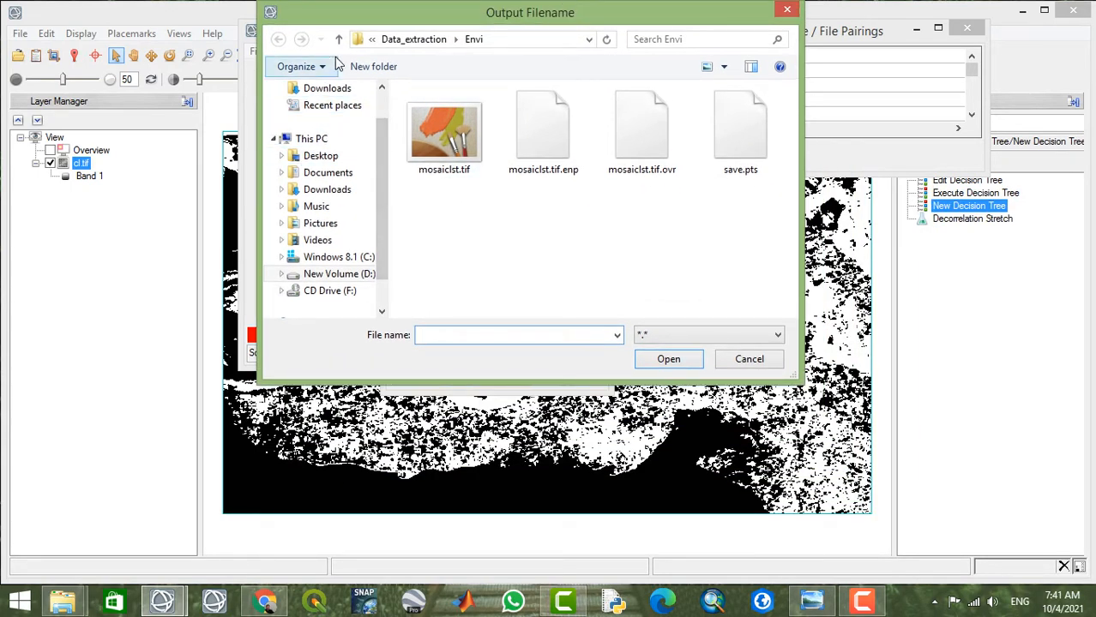
left_click(340, 273)
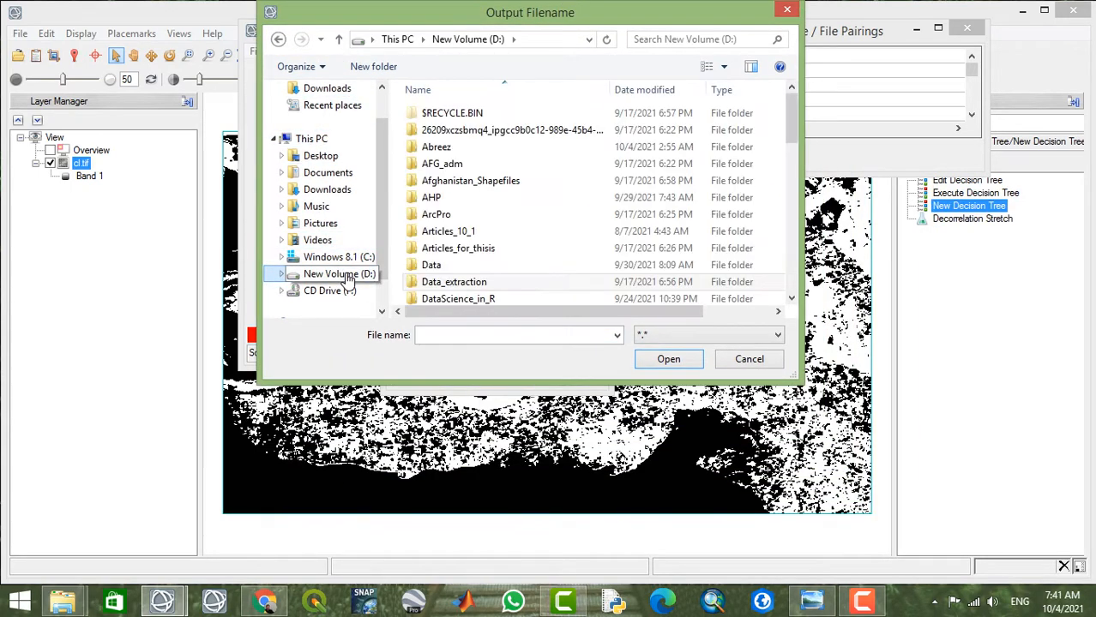
left_click_drag(789, 120, 807, 228)
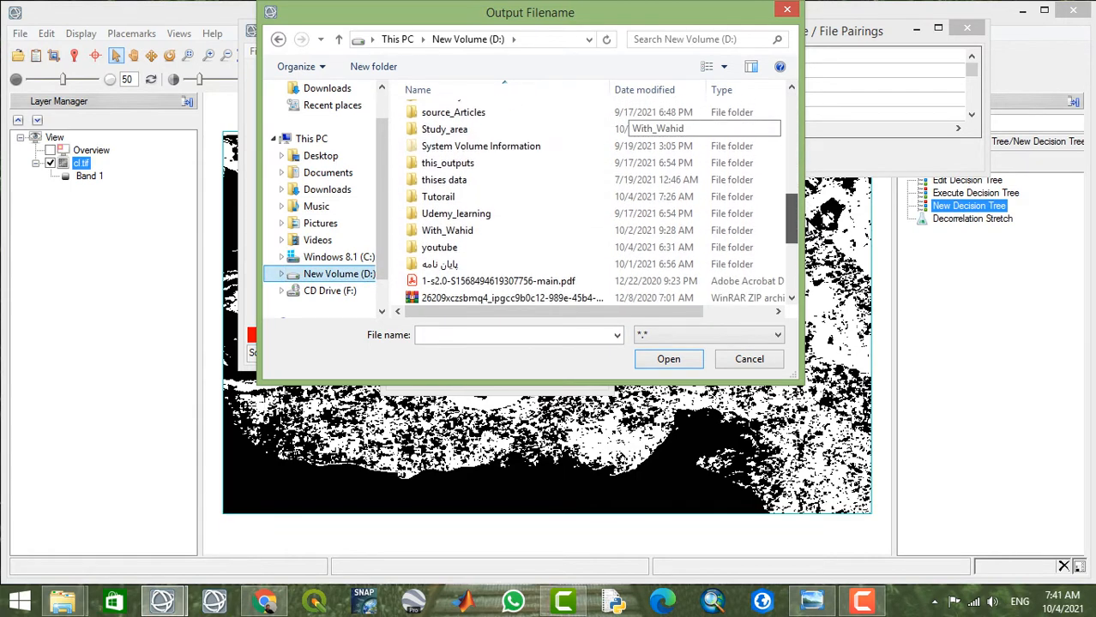
double_click(502, 191)
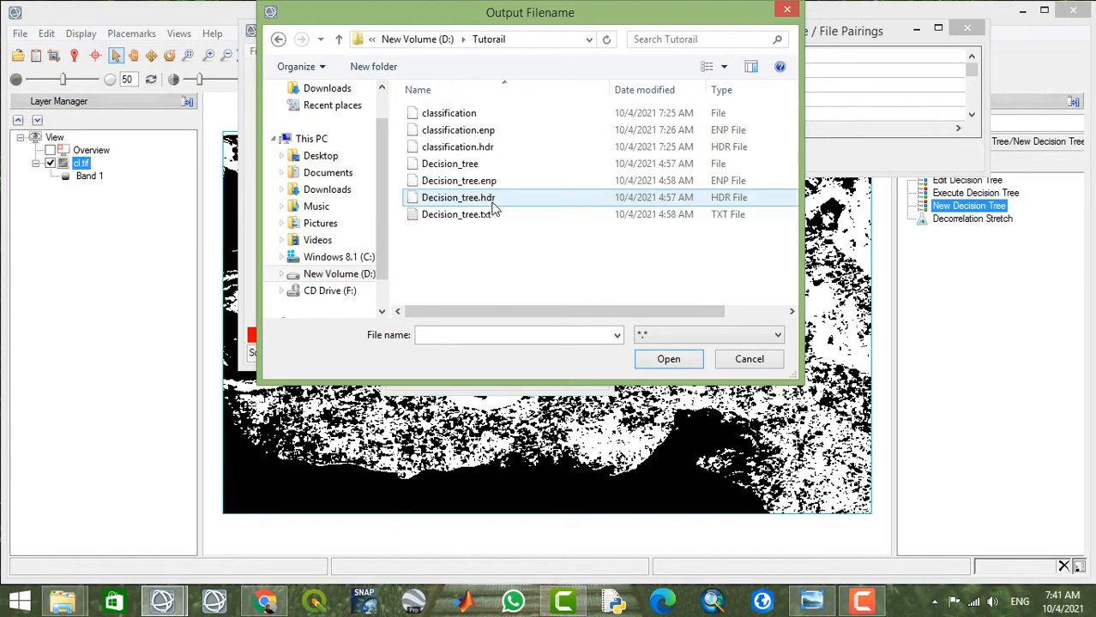
left_click(509, 335)
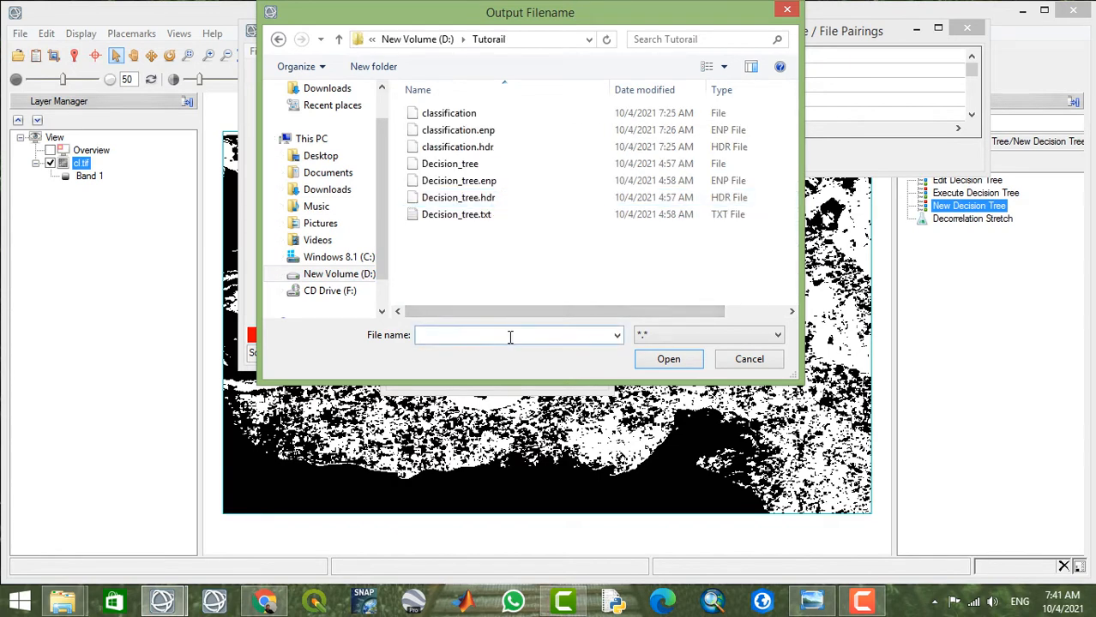
type("three_cla")
type("ss")
left_click(668, 359)
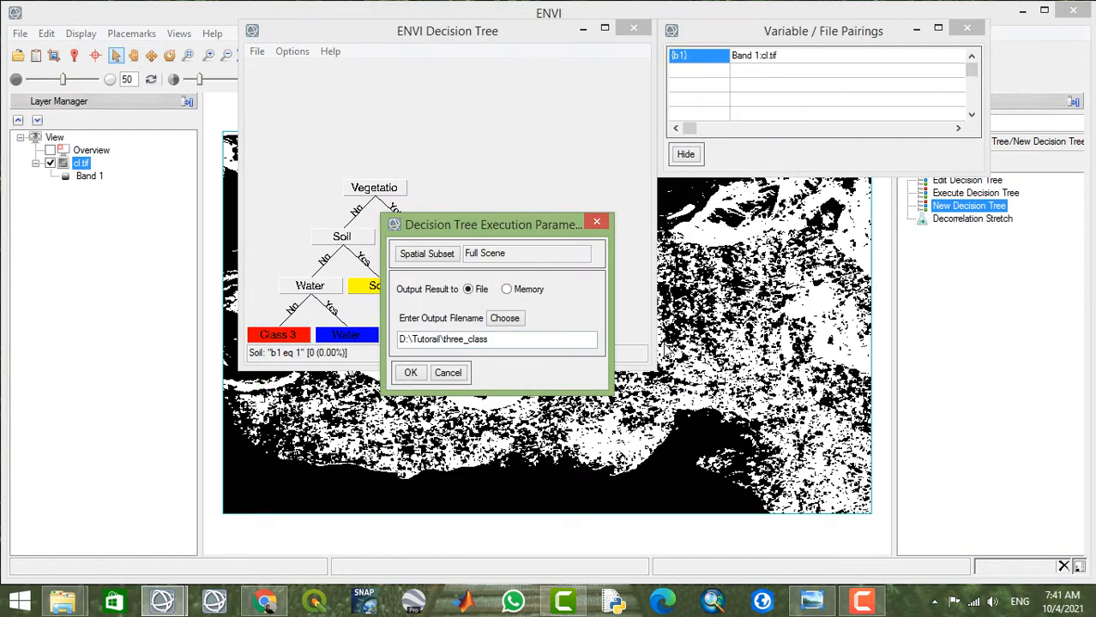
left_click(410, 373)
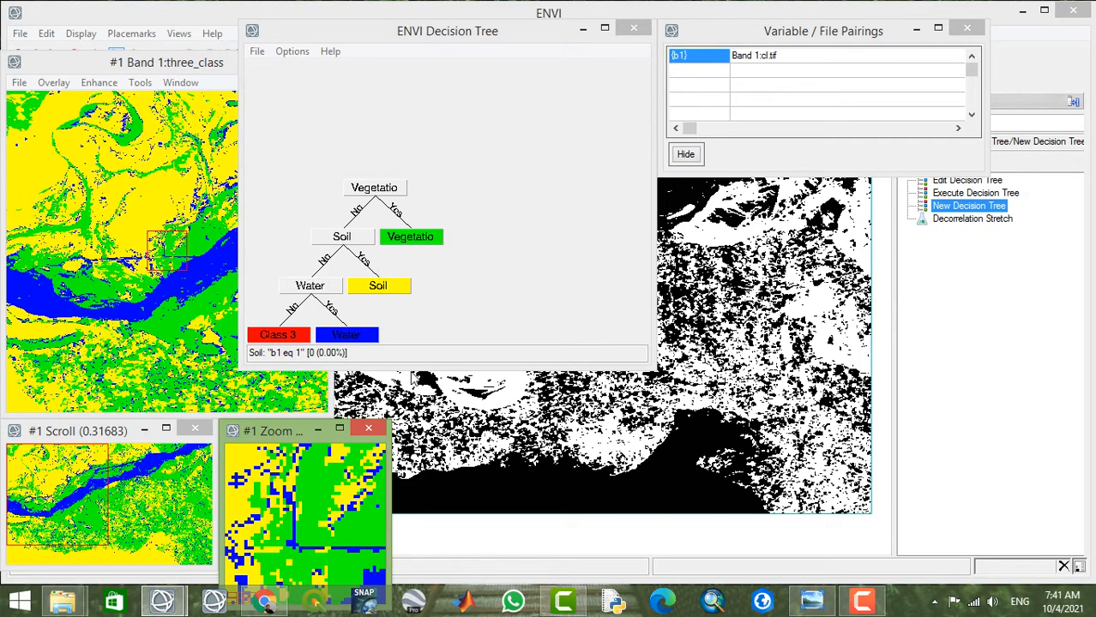
Close the decision tree without saving it and close the three_class result display.
left_click(634, 32)
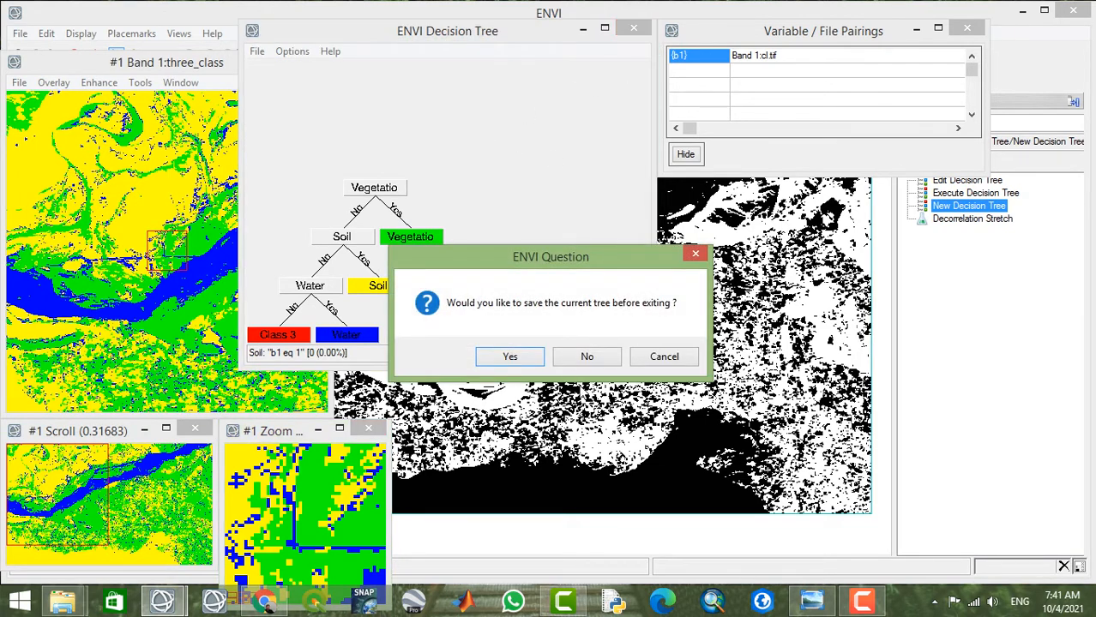
left_click(582, 358)
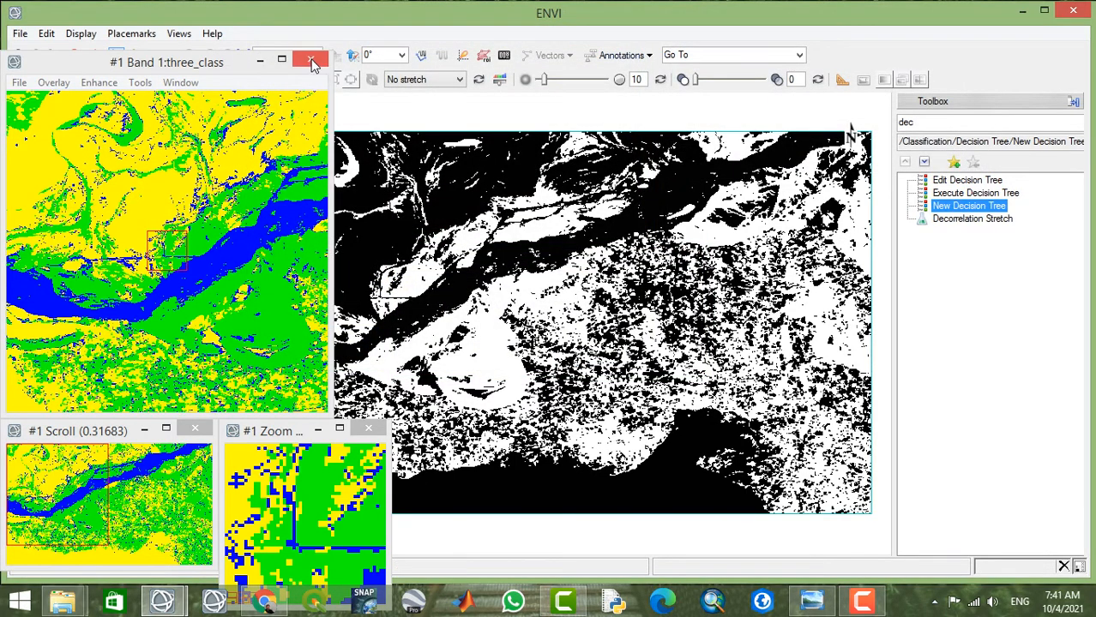
left_click(311, 62)
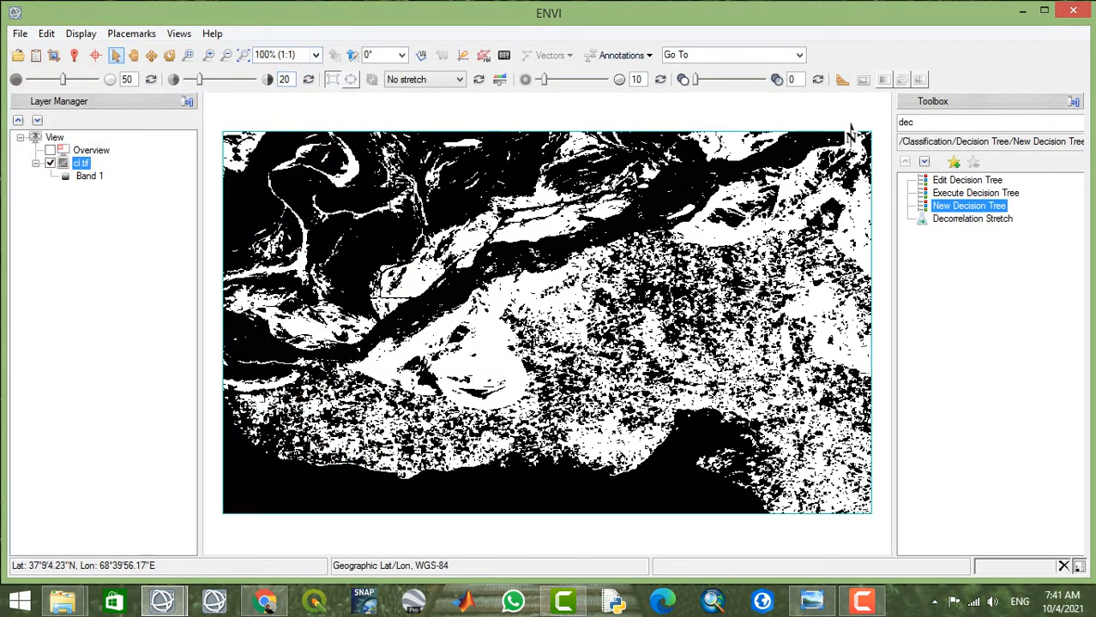
Open three_class.hdr from the Tutorail folder on the D: drive as a layer in the main view.
left_click(17, 57)
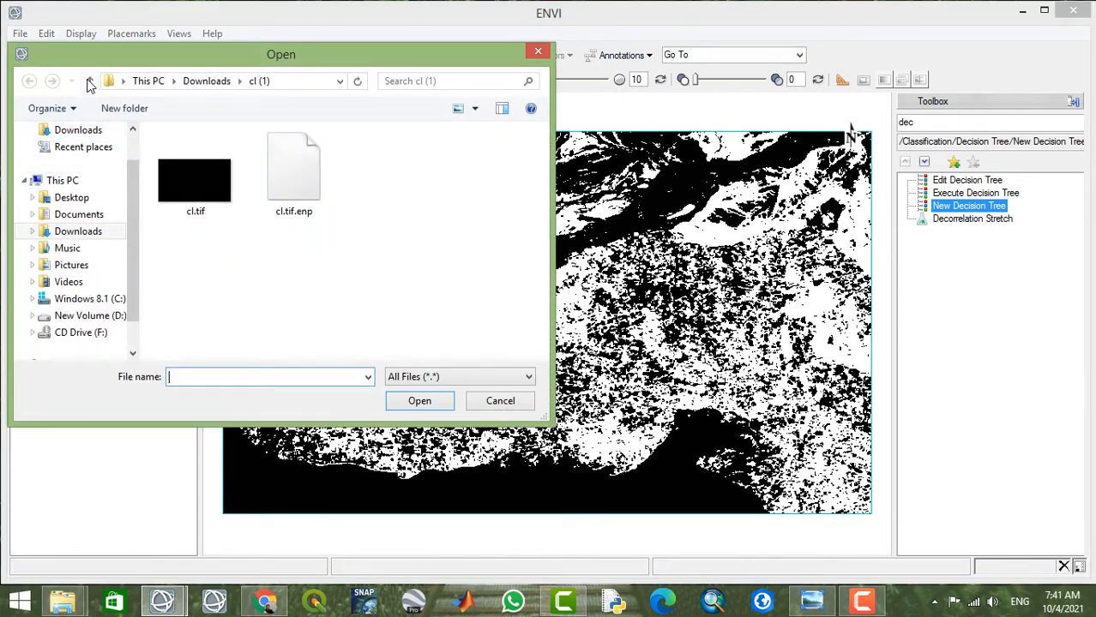
left_click(86, 316)
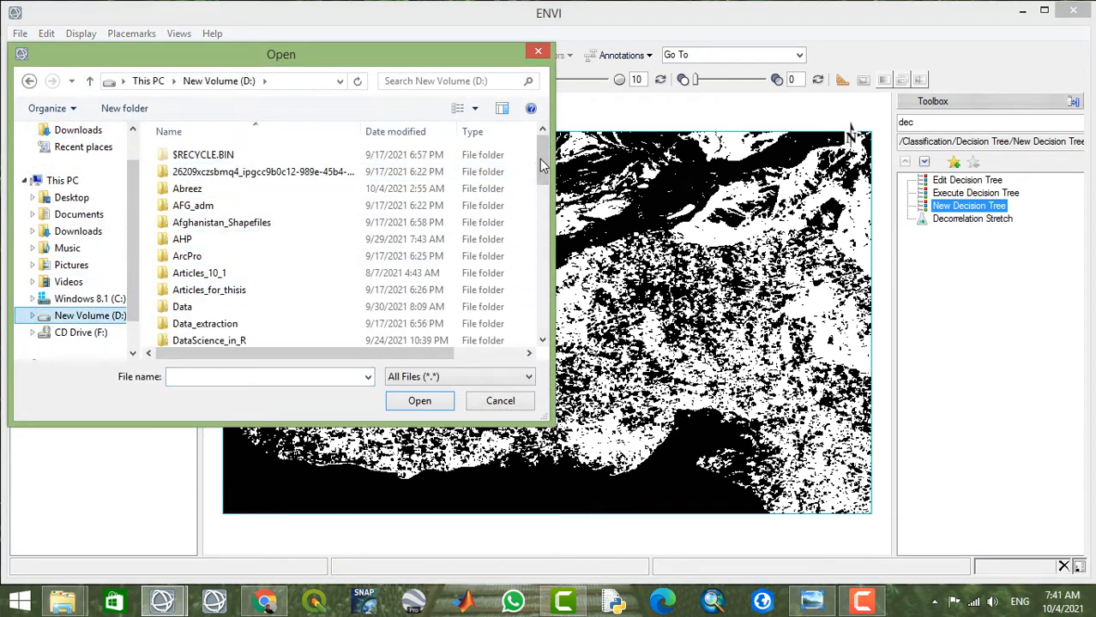
left_click_drag(542, 167, 539, 243)
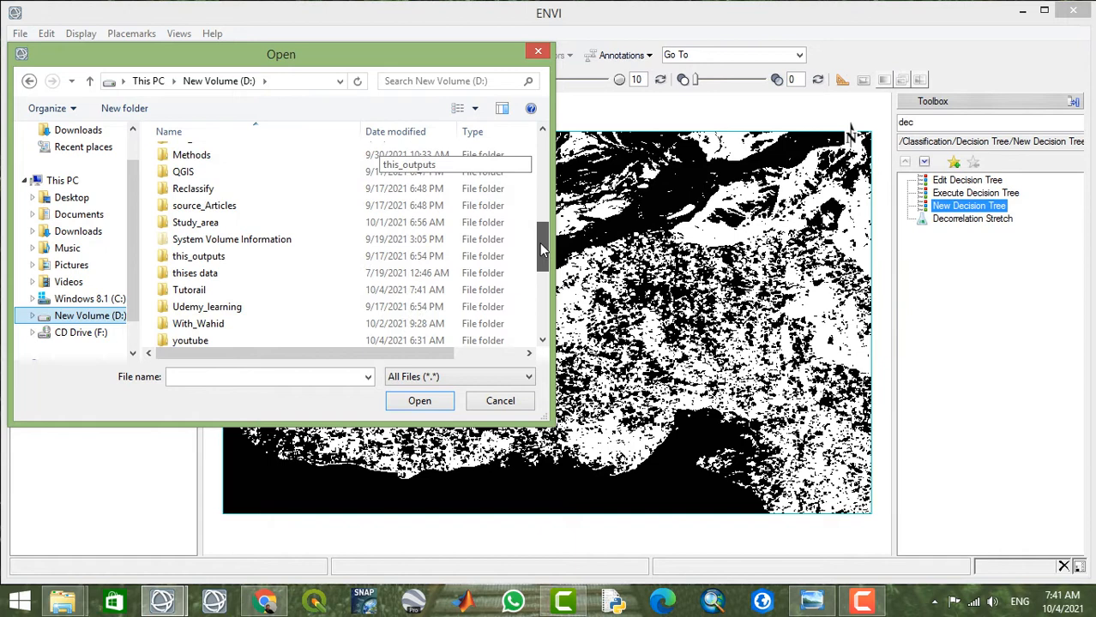
left_click(215, 293)
double_click(216, 294)
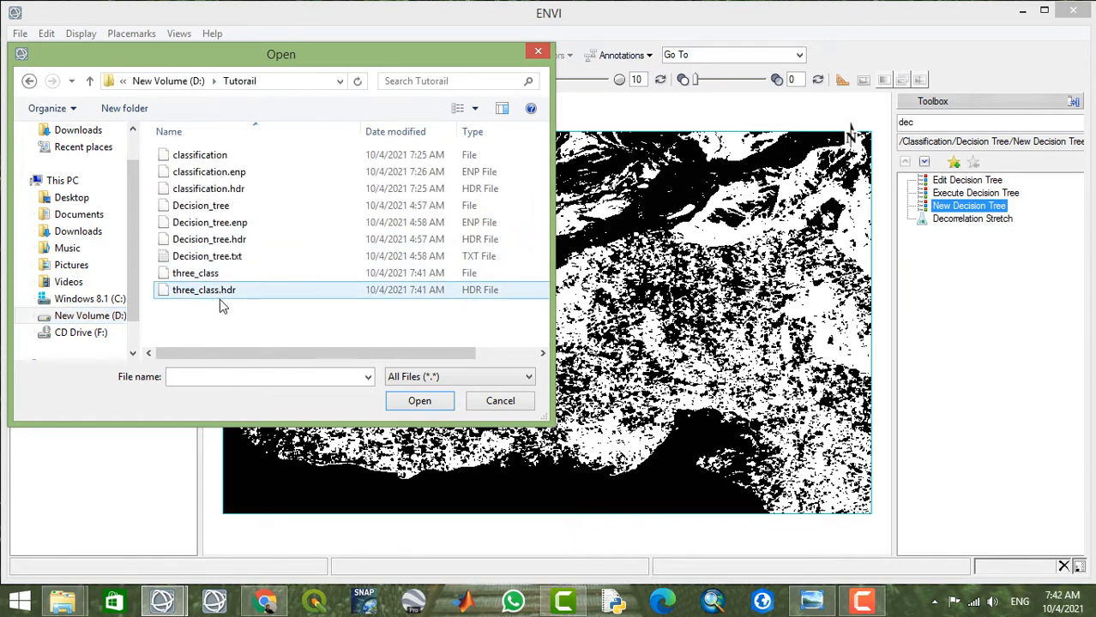
left_click(215, 292)
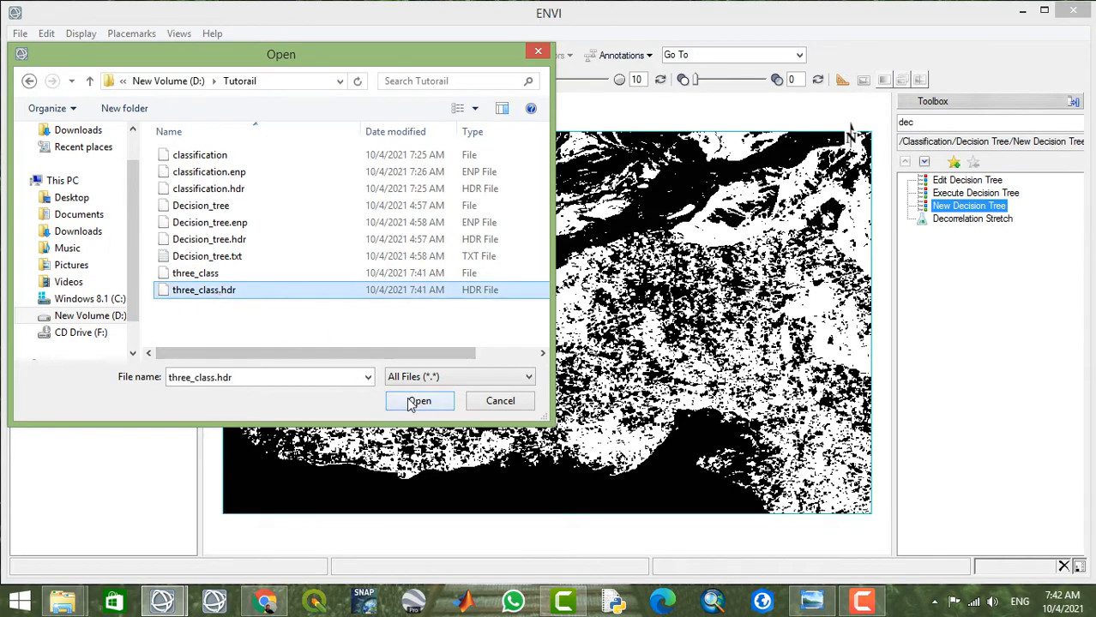
left_click(419, 400)
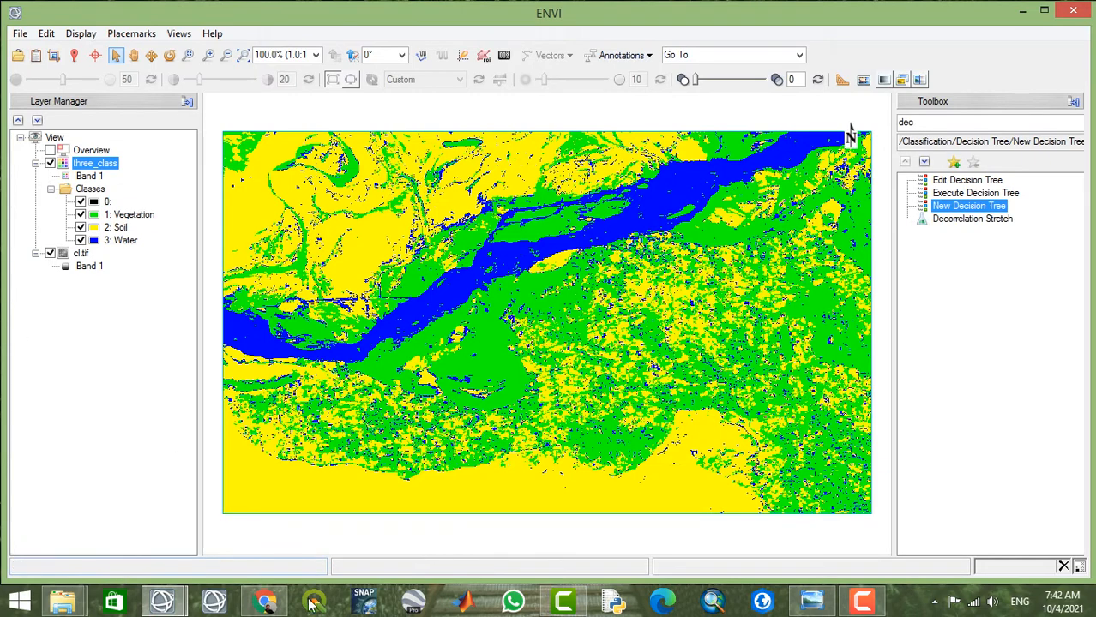
Switch to Google Earth Engine Explorer in Chrome and clear its workspace, confirming the removal.
left_click(265, 603)
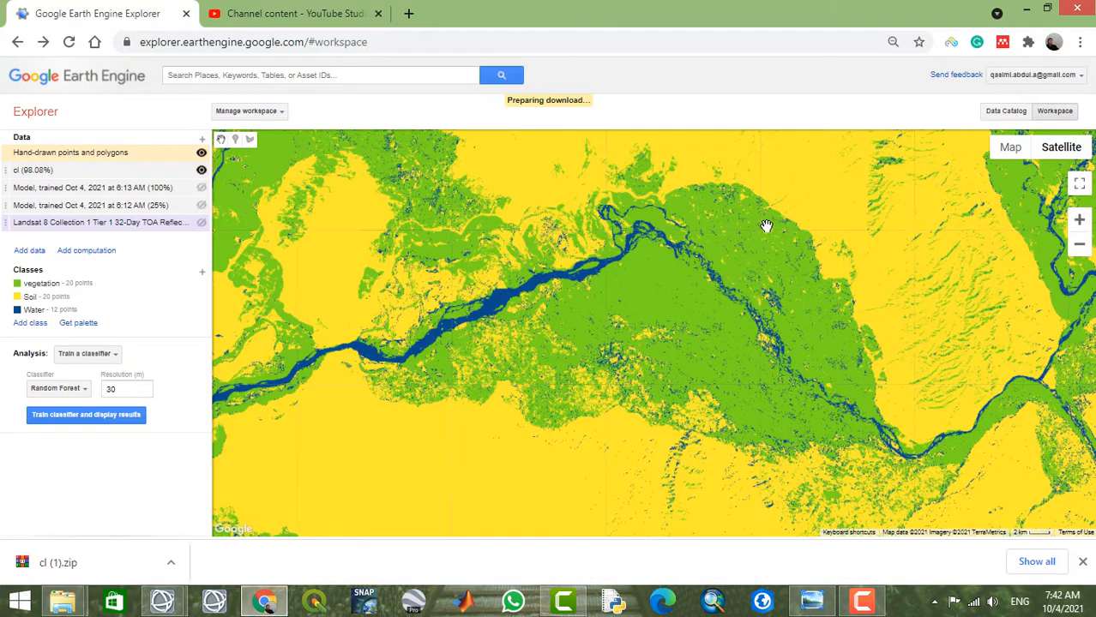
left_click(280, 112)
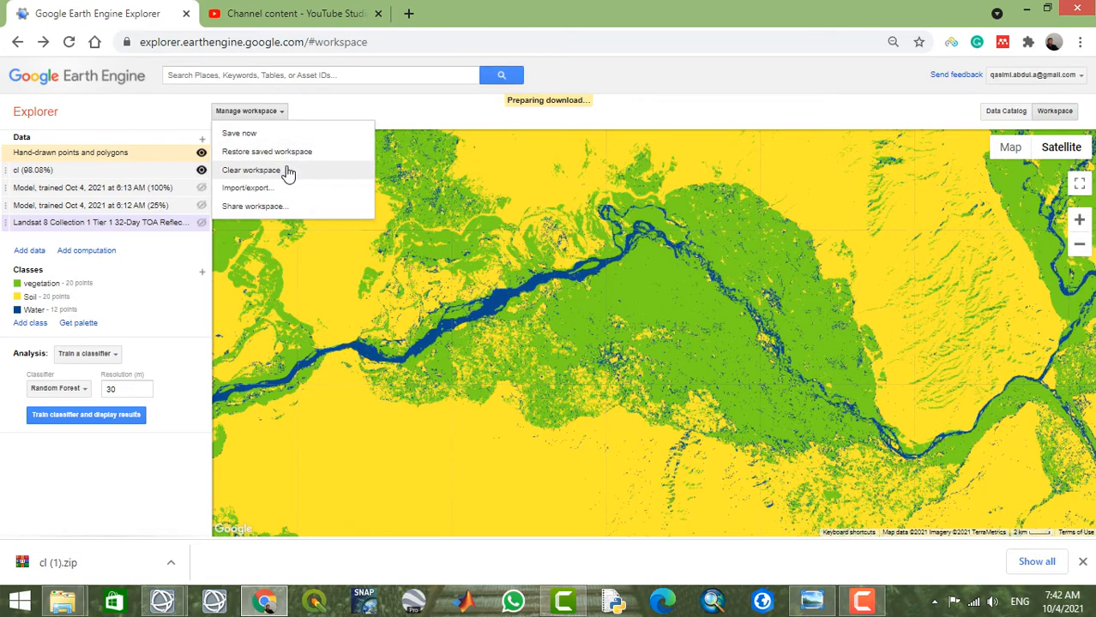
left_click(288, 171)
left_click(408, 324)
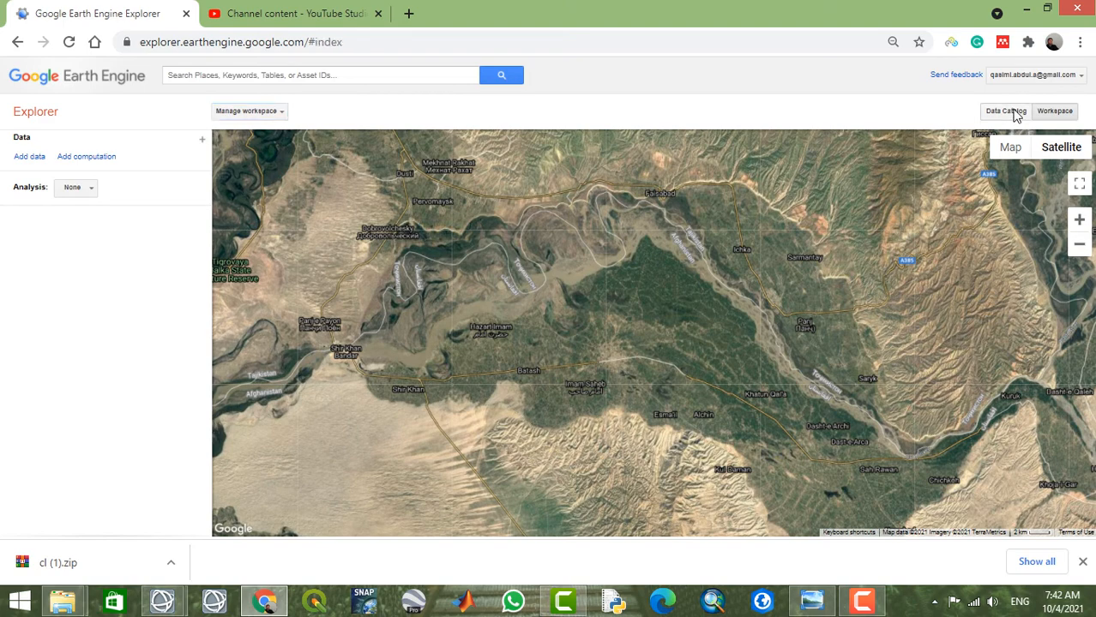
Browse the Data Catalog's datasets tagged mcd43a4 and look through the list of MODIS products.
left_click(1008, 113)
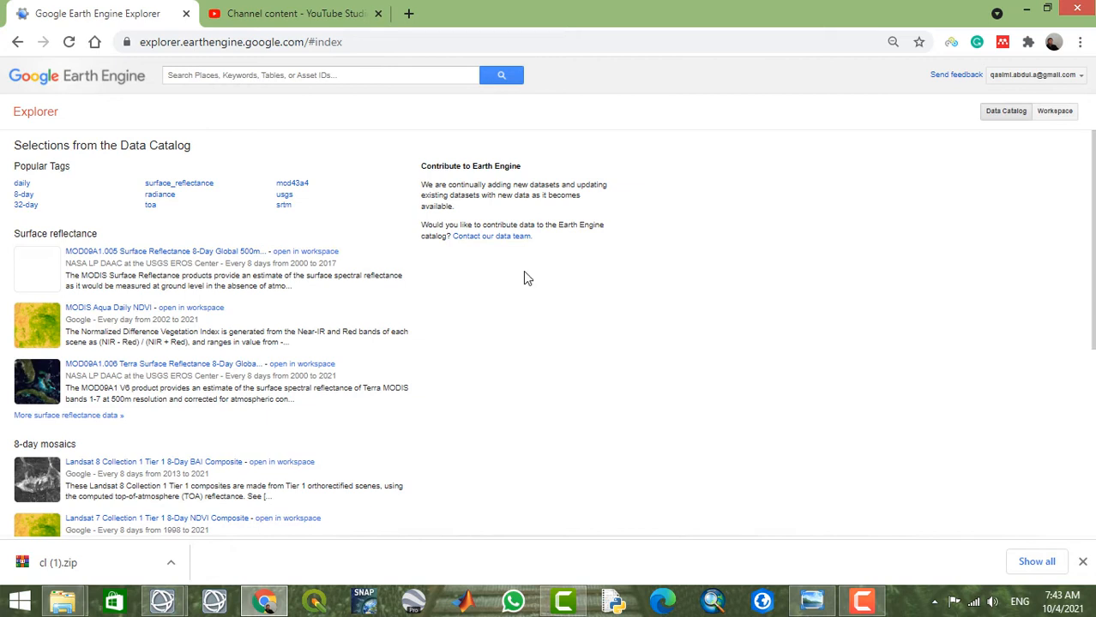
left_click(292, 185)
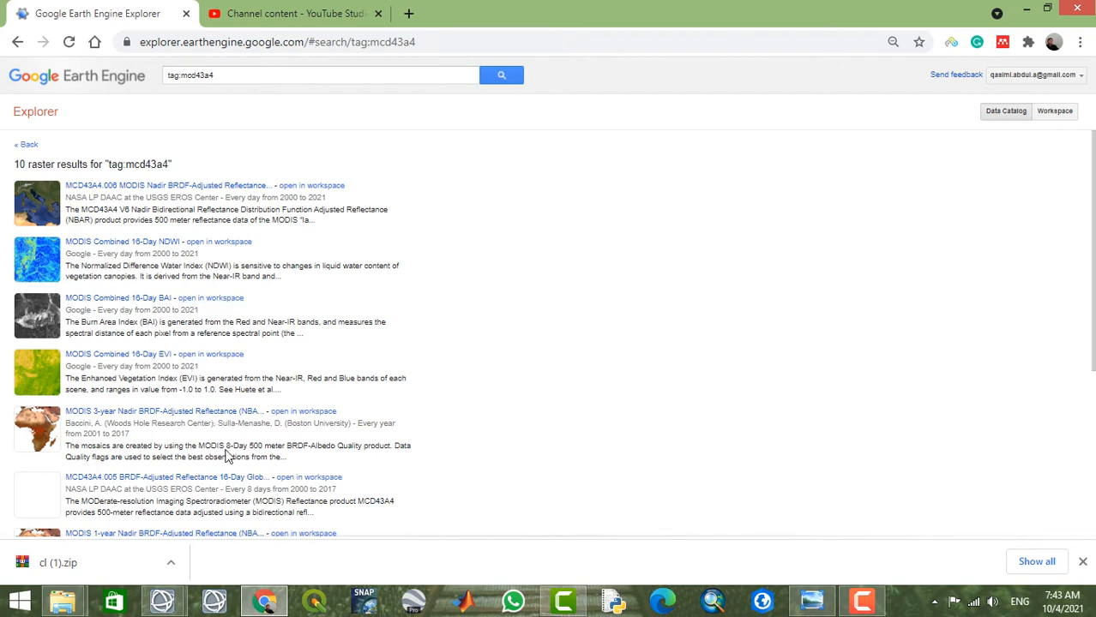
scroll(555, 216, "down", 3)
scroll(553, 215, "down", 3)
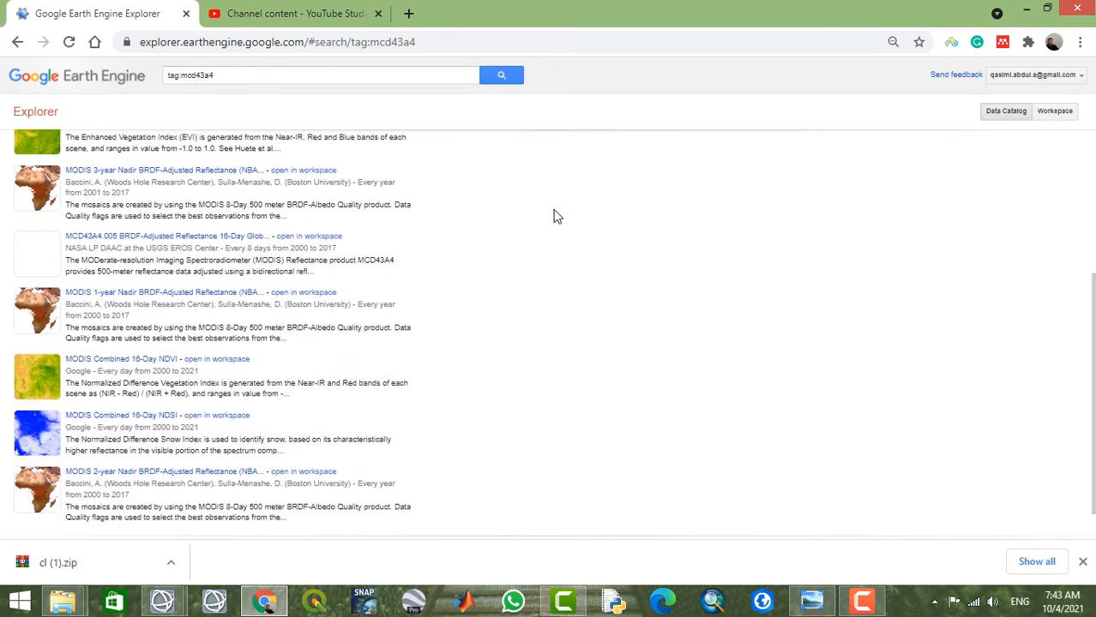
scroll(550, 218, "up", 5)
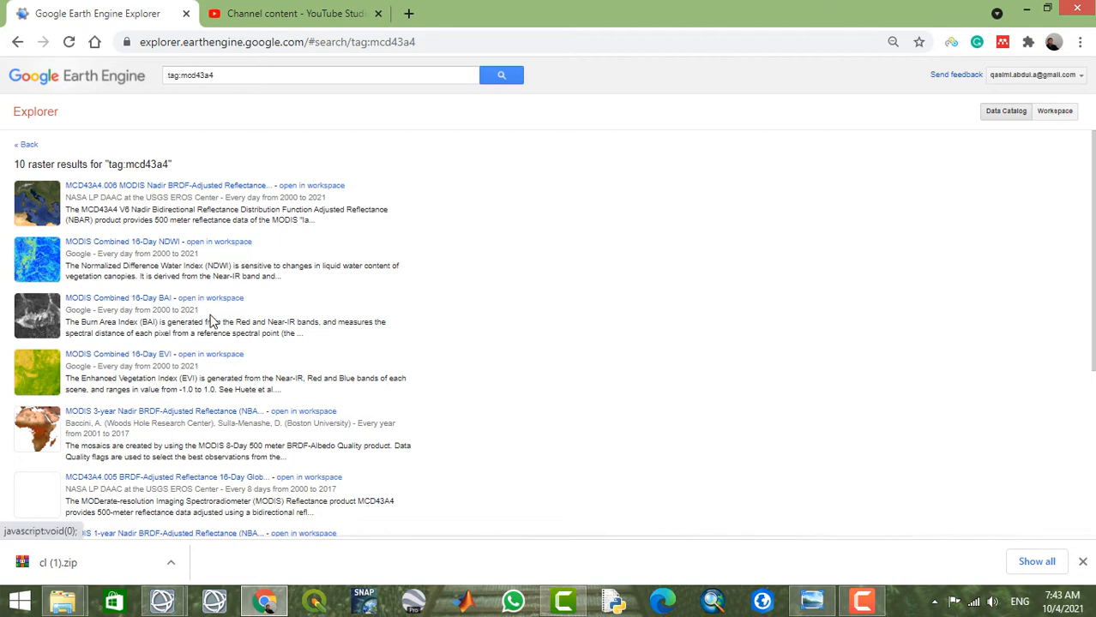
scroll(246, 367, "down", 1)
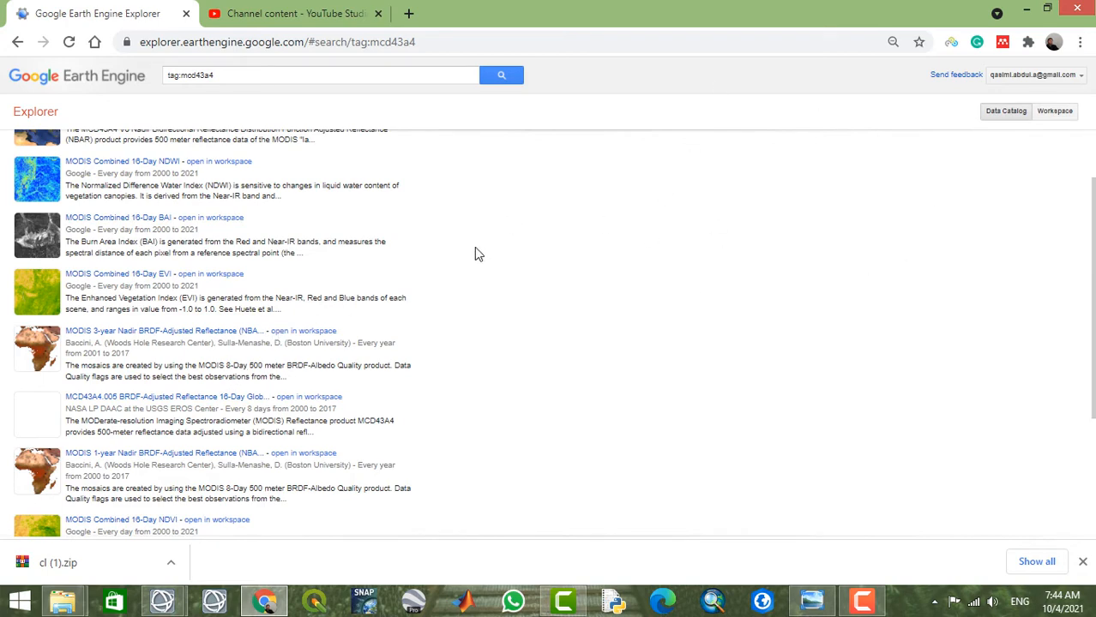
scroll(476, 257, "down", 5)
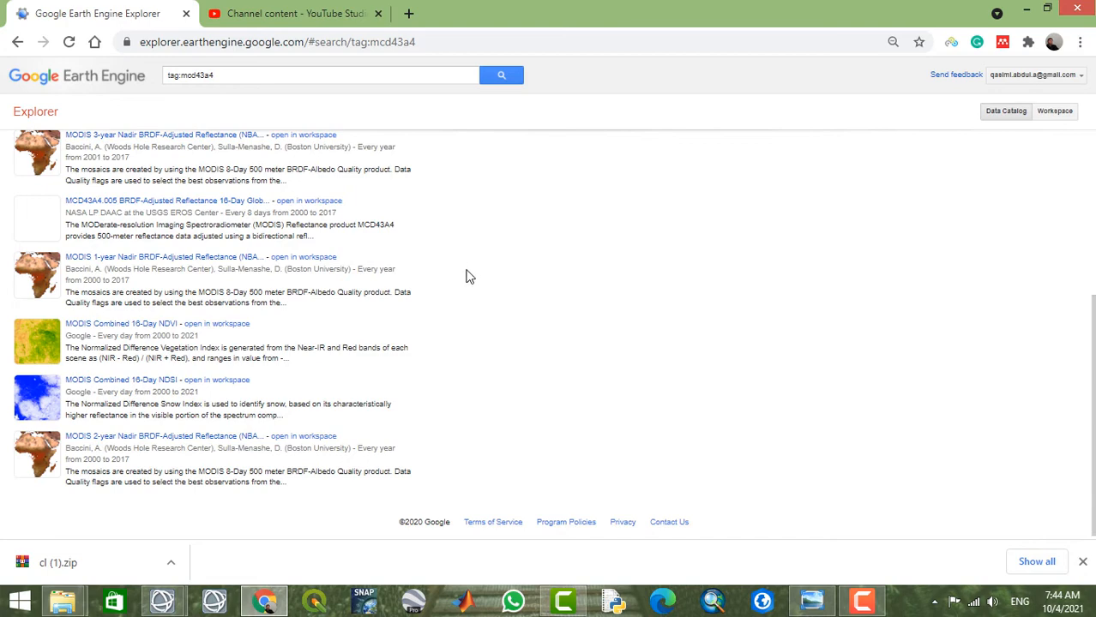
scroll(470, 274, "up", 1)
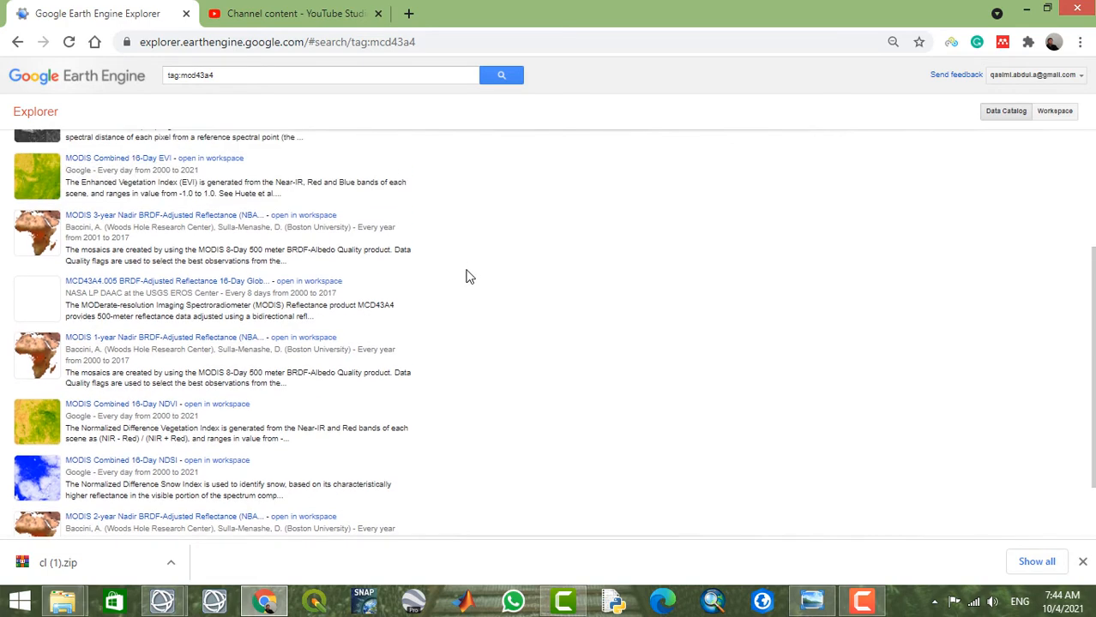
scroll(470, 276, "up", 1)
scroll(469, 276, "up", 1)
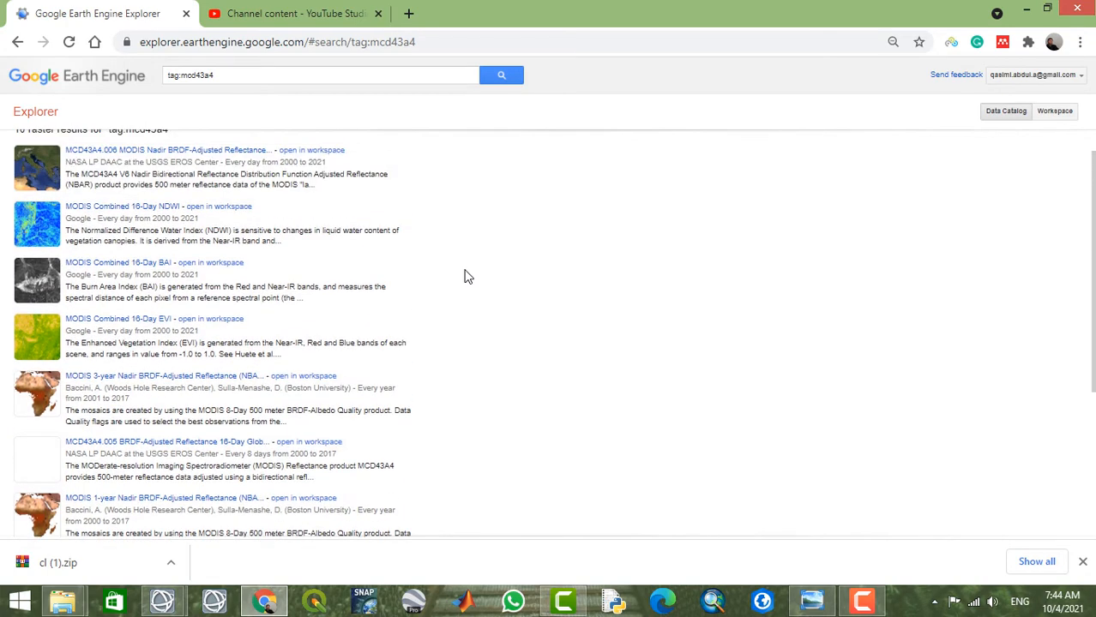
scroll(460, 276, "up", 2)
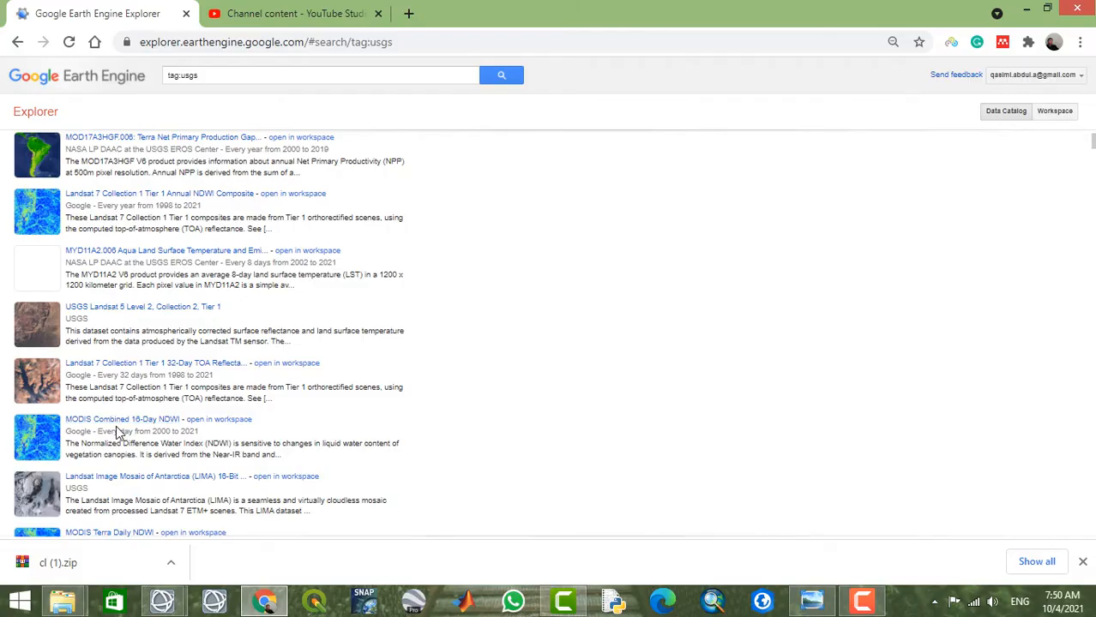
Browse the usgs-tagged datasets and open the details of MYD09GA.006 Aqua Surface Reflectance Daily Global 1km and 500m.
scroll(125, 425, "down", 1)
scroll(133, 433, "down", 1)
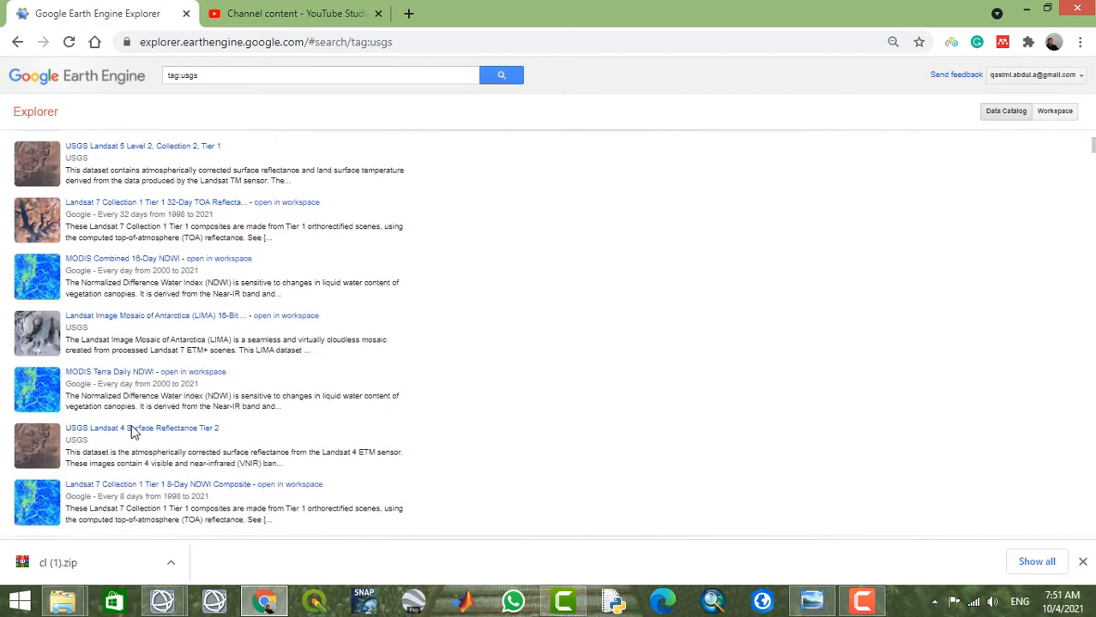
scroll(133, 433, "down", 1)
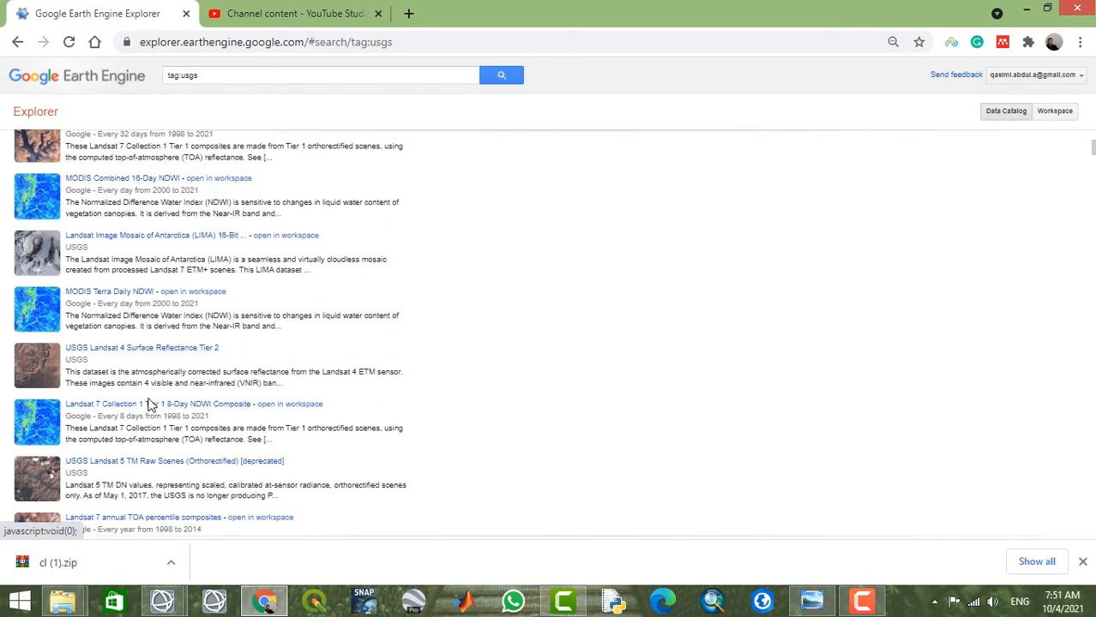
scroll(147, 412, "down", 2)
scroll(149, 404, "down", 1)
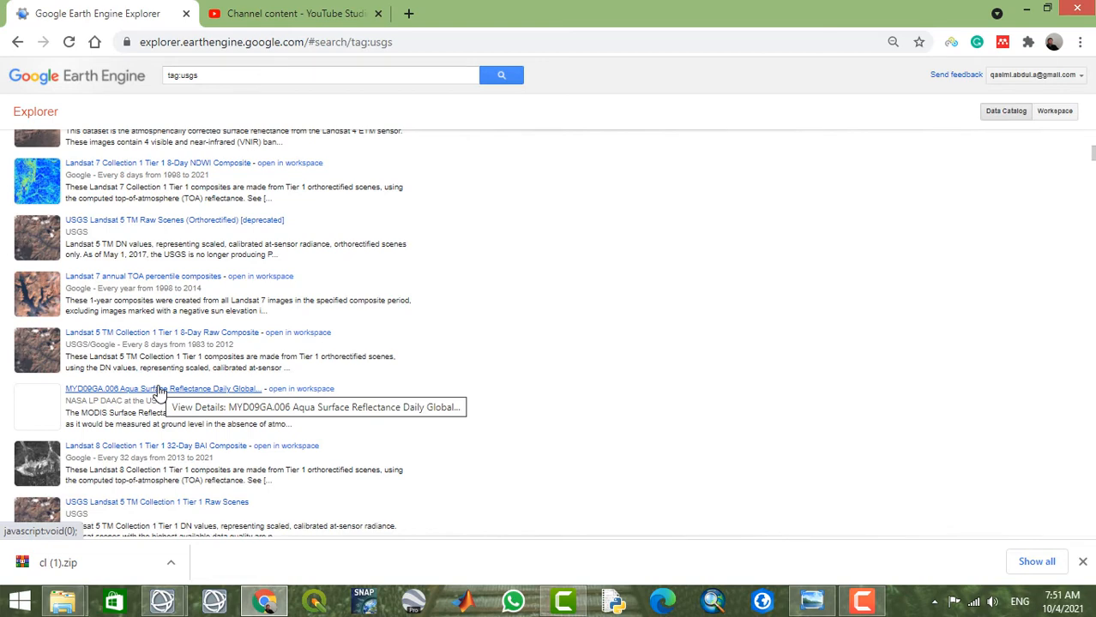
left_click(159, 390)
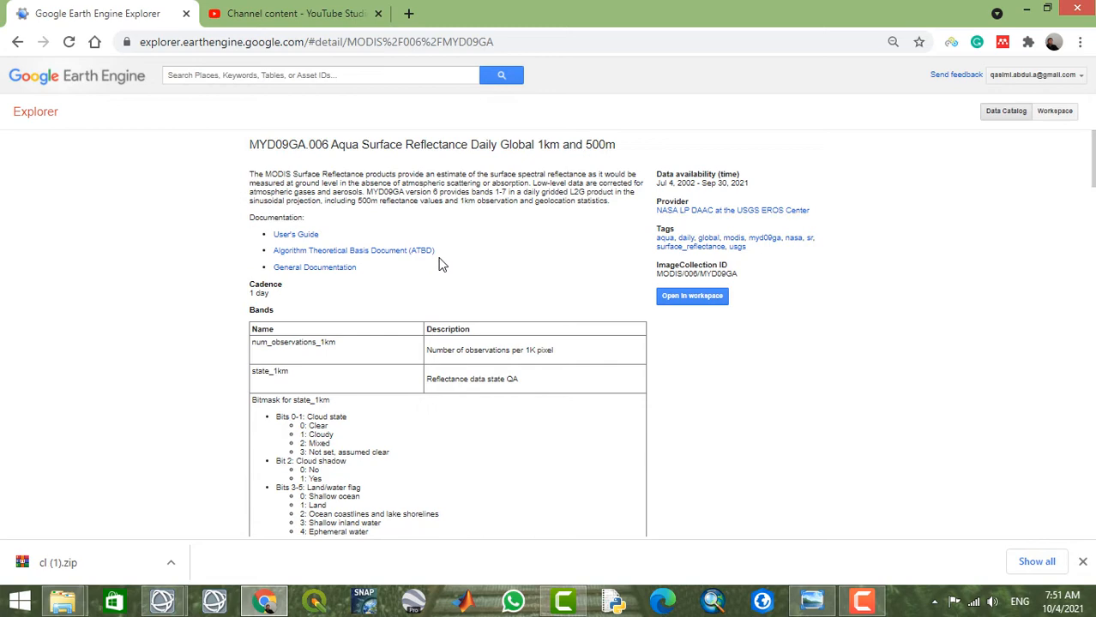
Examine the MYD09GA.006 dataset's description, band list, quality bitmasks, terms of use and sample image.
scroll(439, 265, "down", 3)
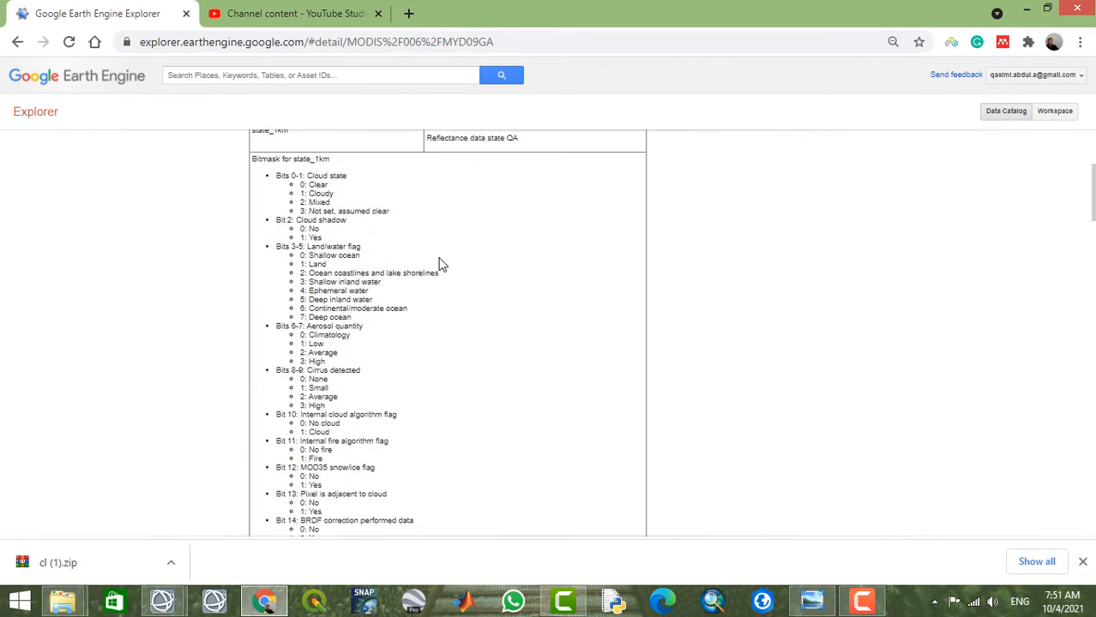
scroll(440, 265, "down", 4)
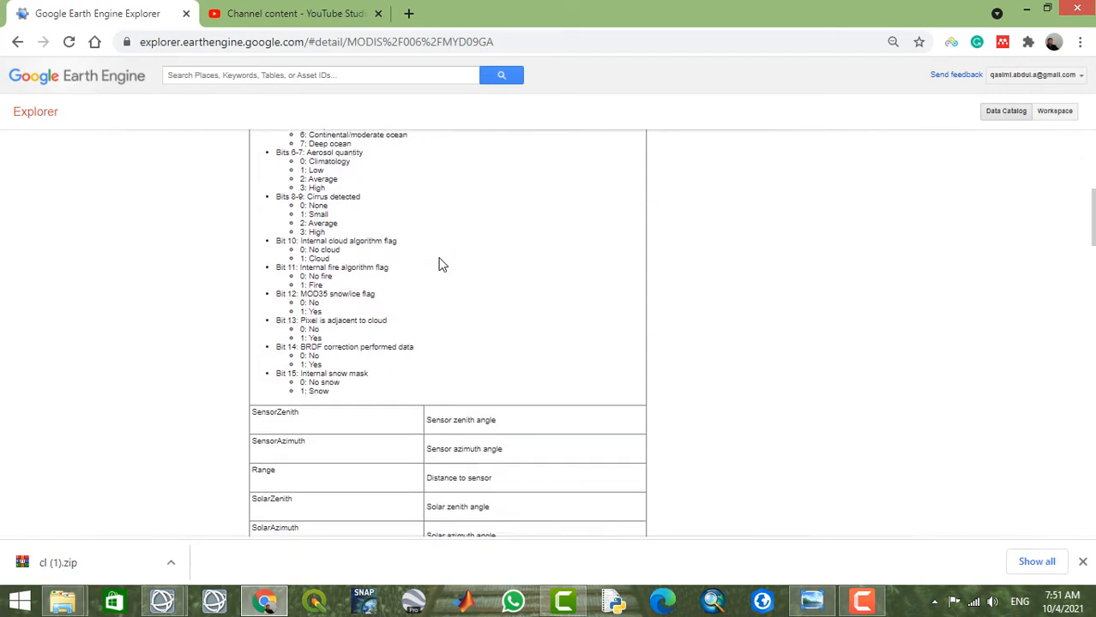
scroll(440, 265, "down", 3)
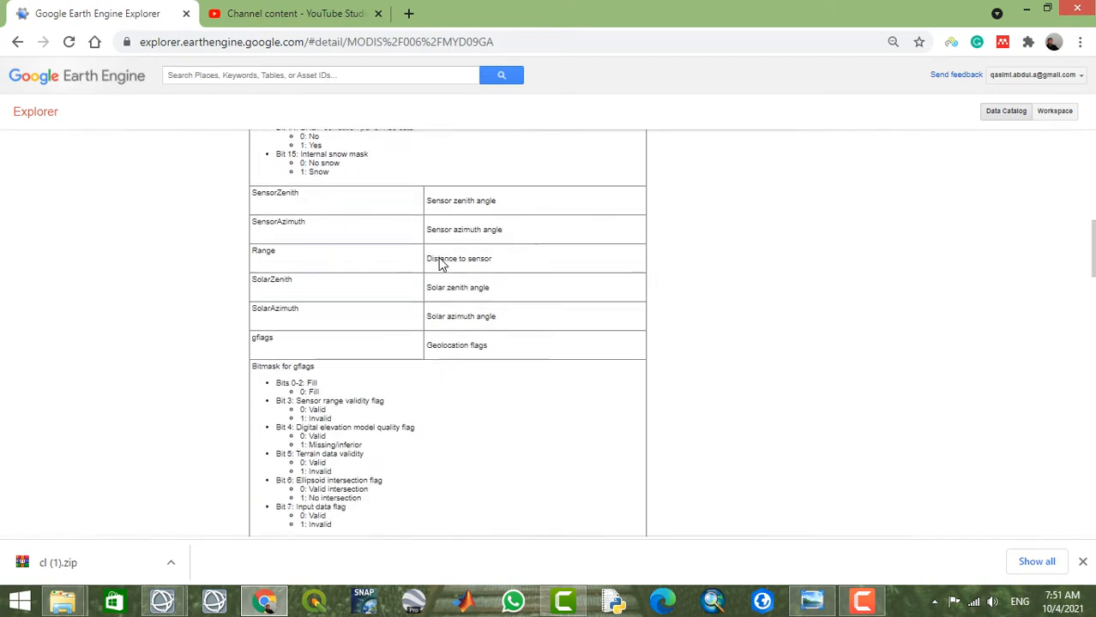
scroll(440, 265, "down", 2)
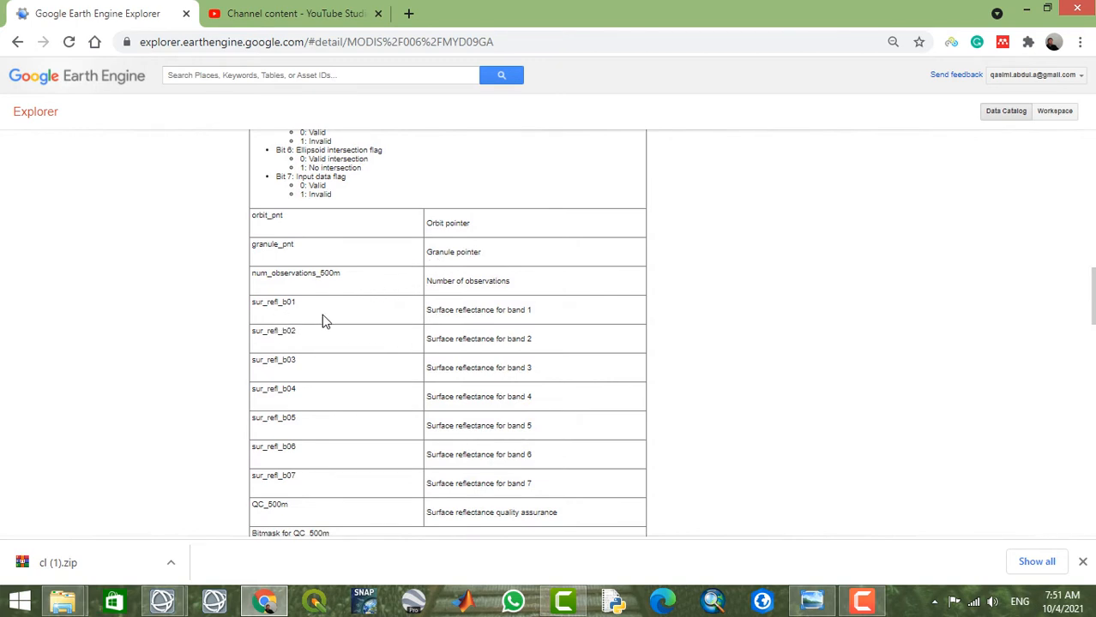
scroll(322, 319, "down", 5)
scroll(318, 321, "up", 4)
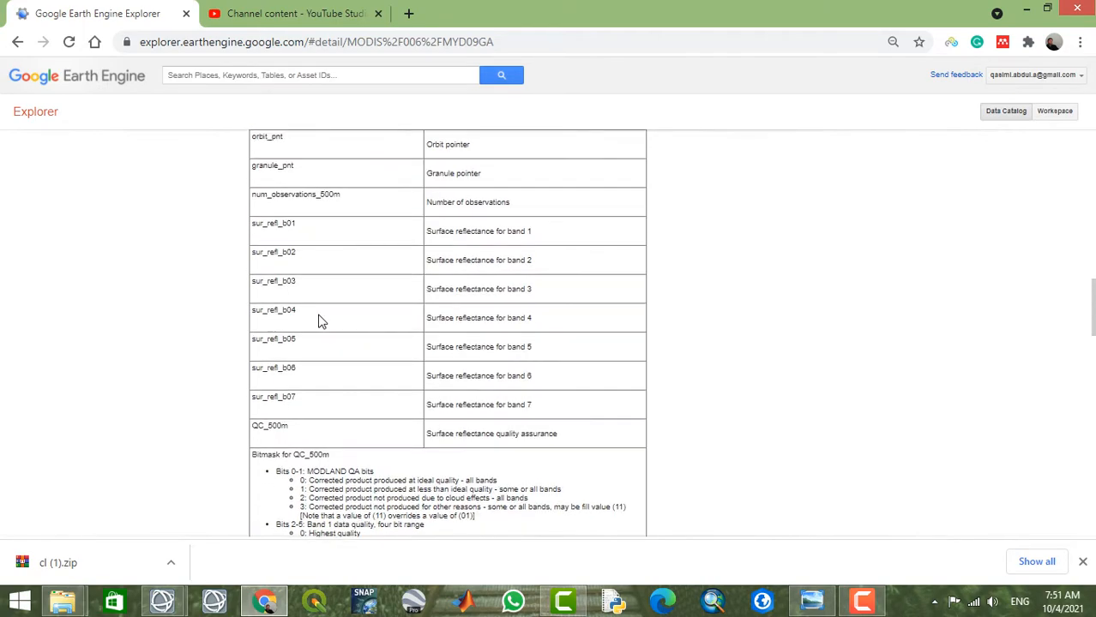
scroll(318, 321, "up", 15)
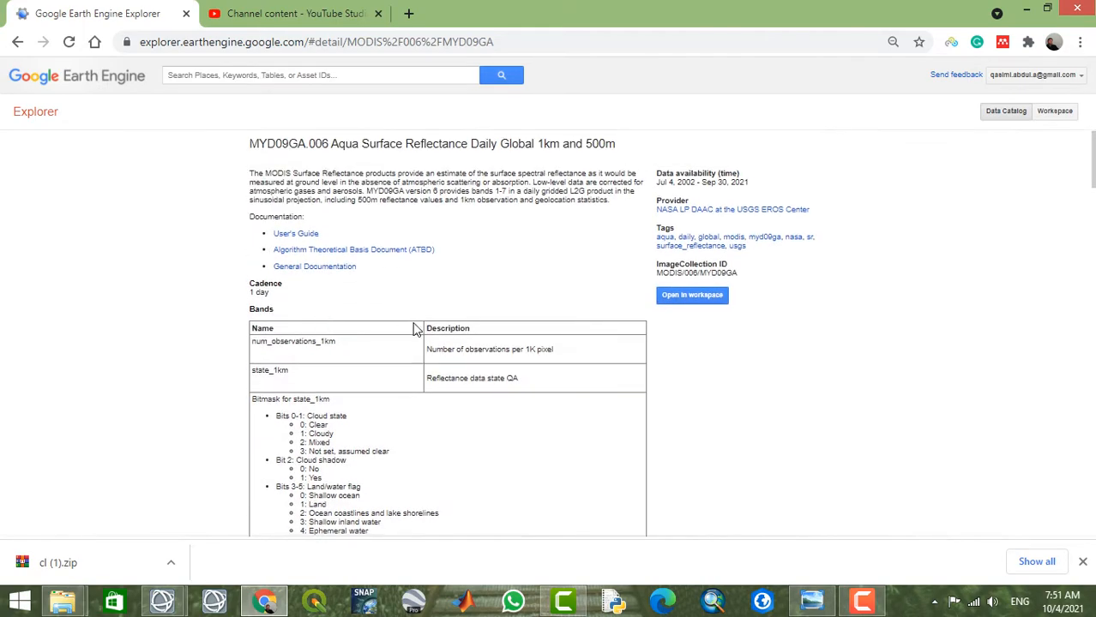
scroll(414, 329, "down", 20)
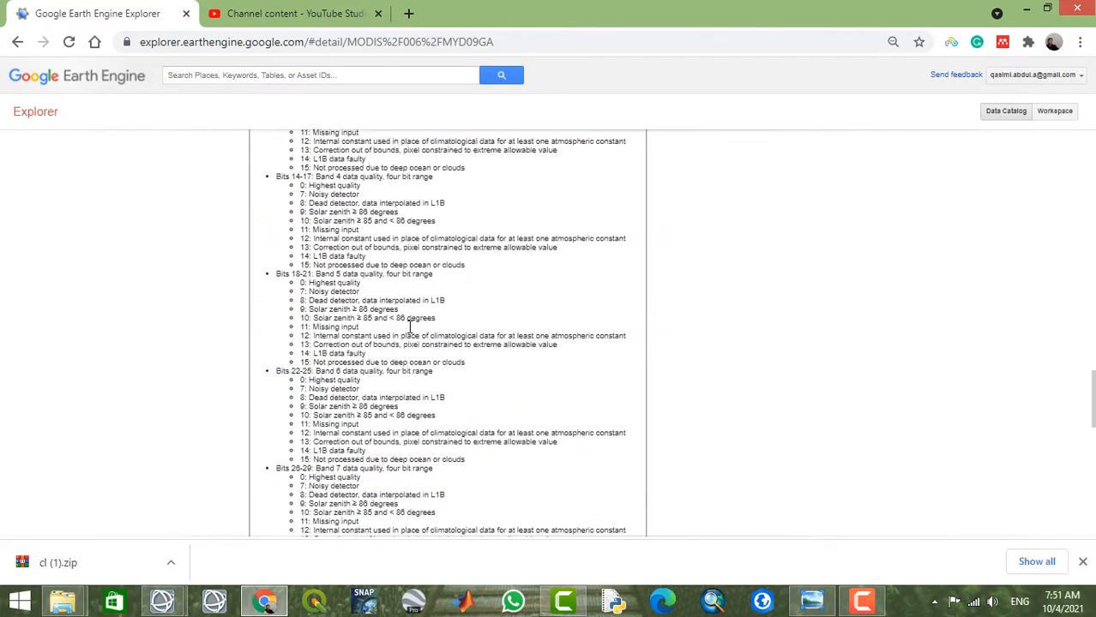
scroll(409, 330, "down", 20)
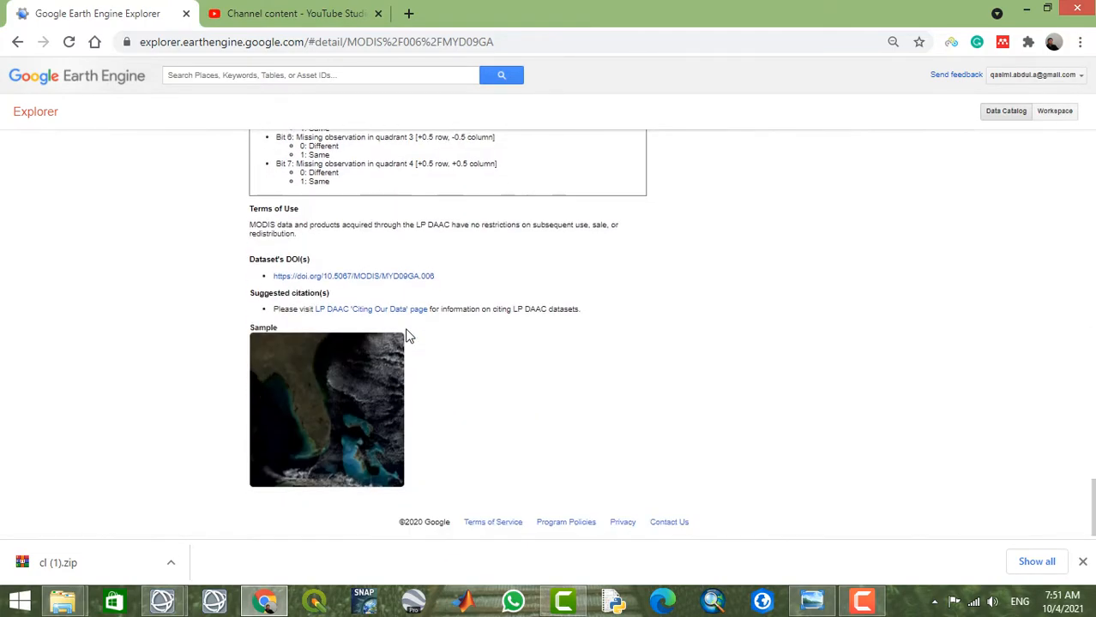
scroll(408, 336, "up", 20)
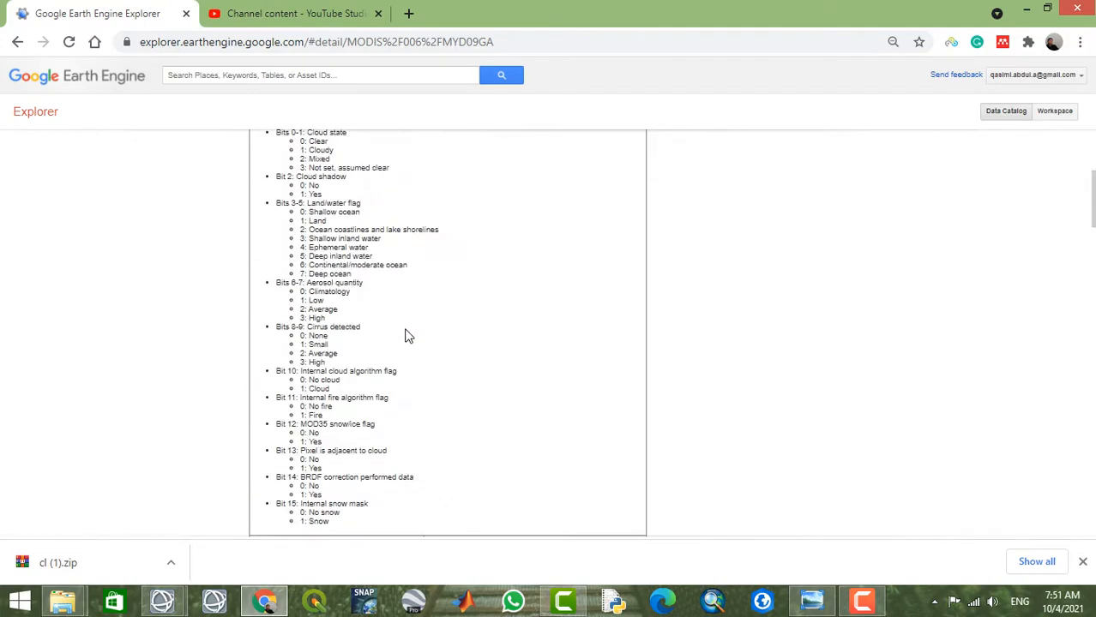
scroll(408, 336, "up", 3)
scroll(407, 336, "up", 1)
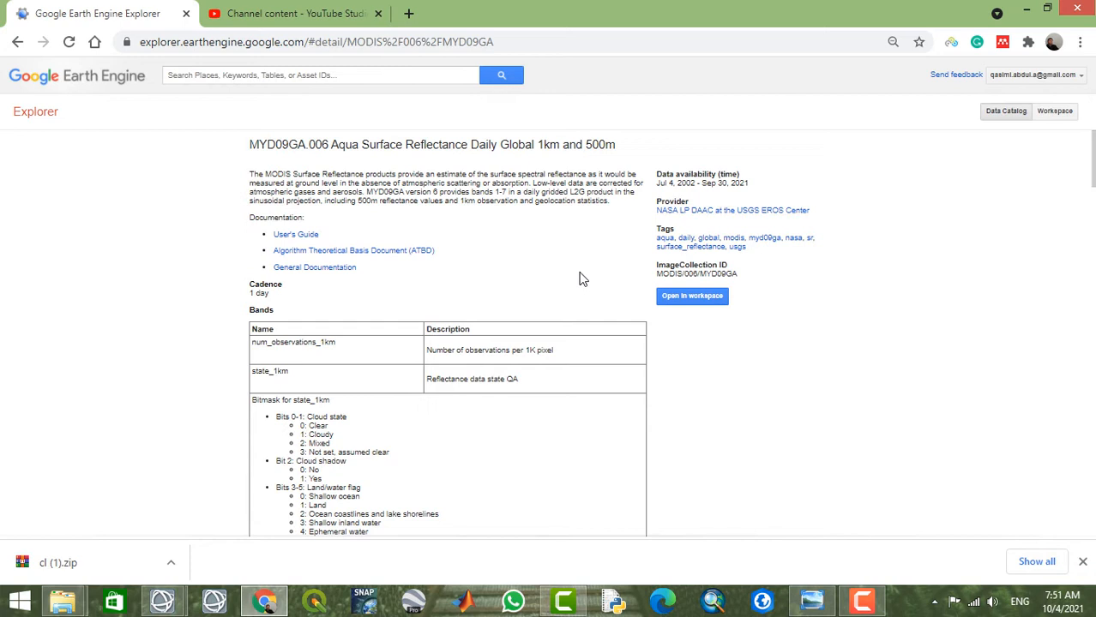
Open the MYD09GA.006 dataset in the workspace to show it on the map.
left_click(694, 298)
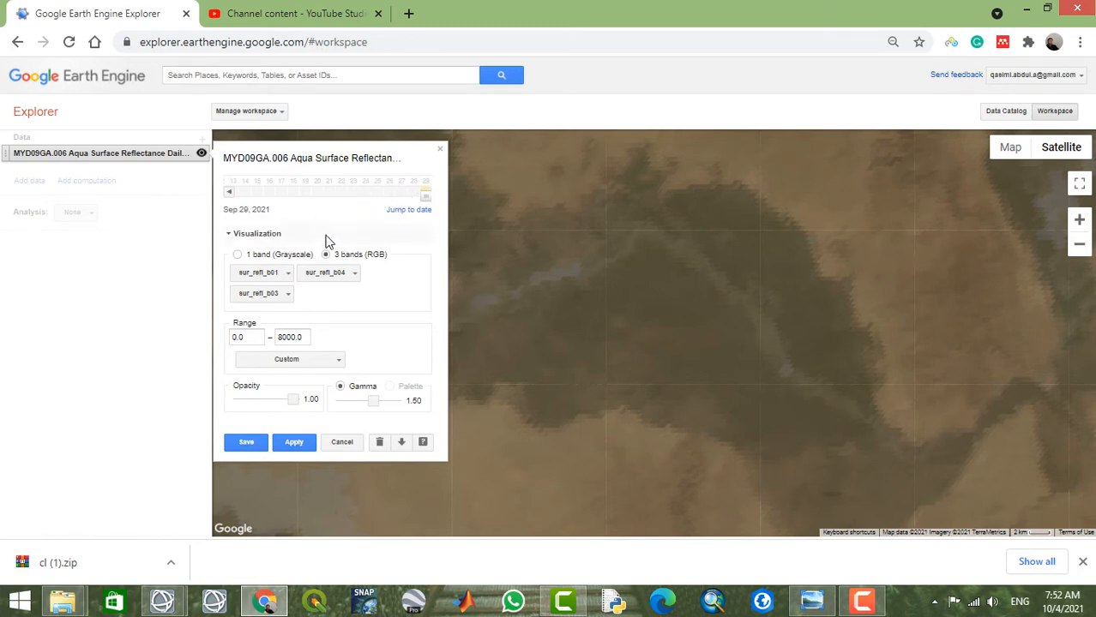
scroll(771, 308, "down", 2)
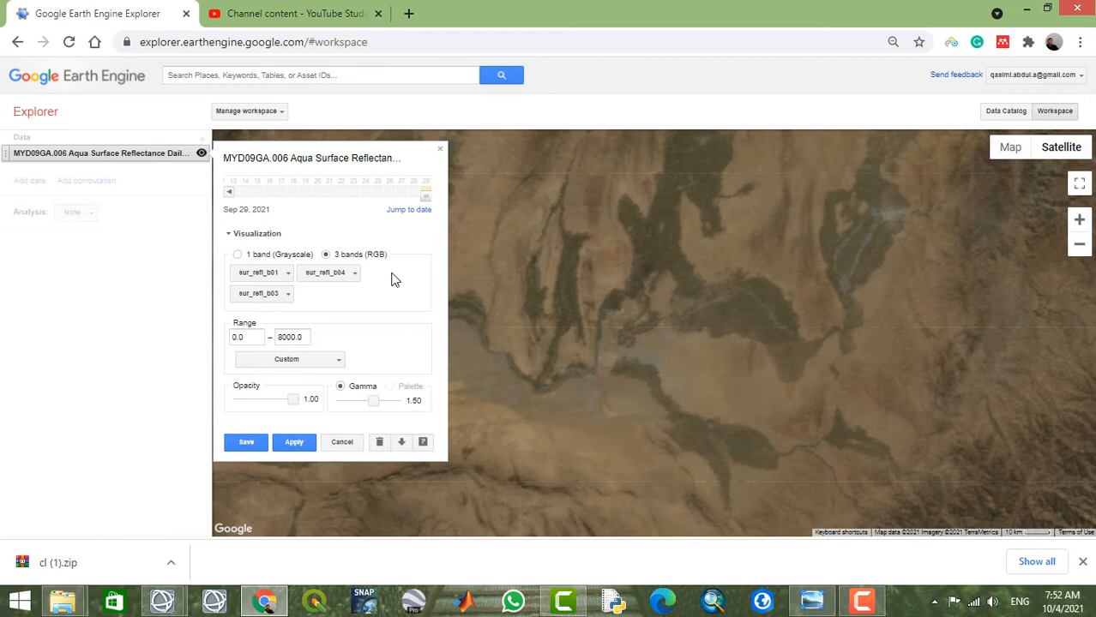
Set the MYD09GA.006 layer's range to a 90% stretch and its date to September 21, 2021.
left_click(337, 366)
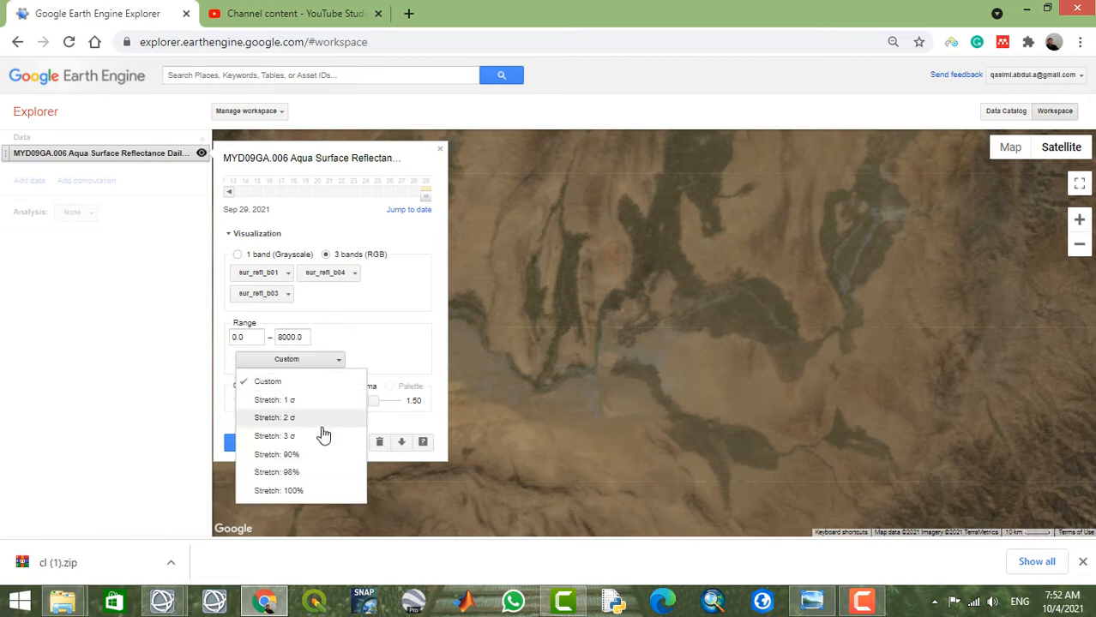
left_click(323, 454)
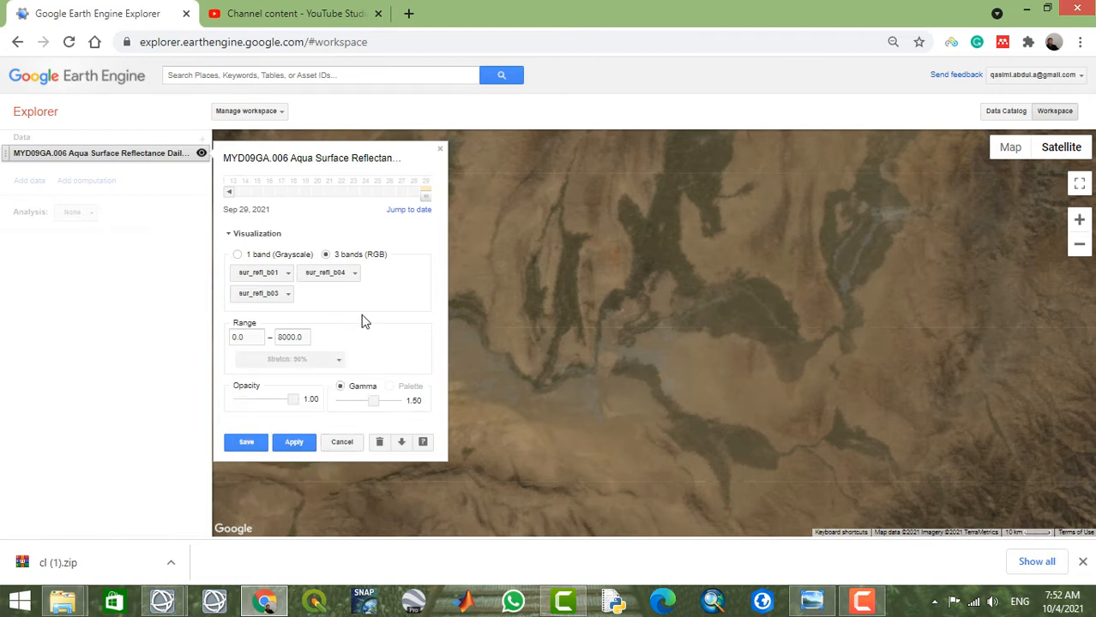
left_click(354, 196)
left_click(329, 194)
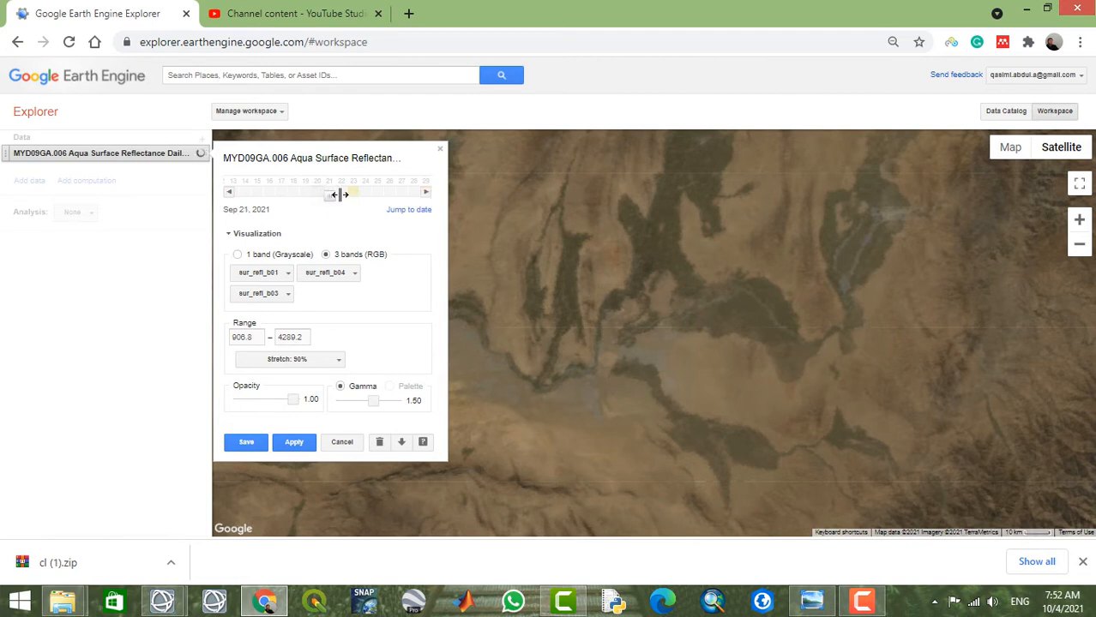
left_click(410, 211)
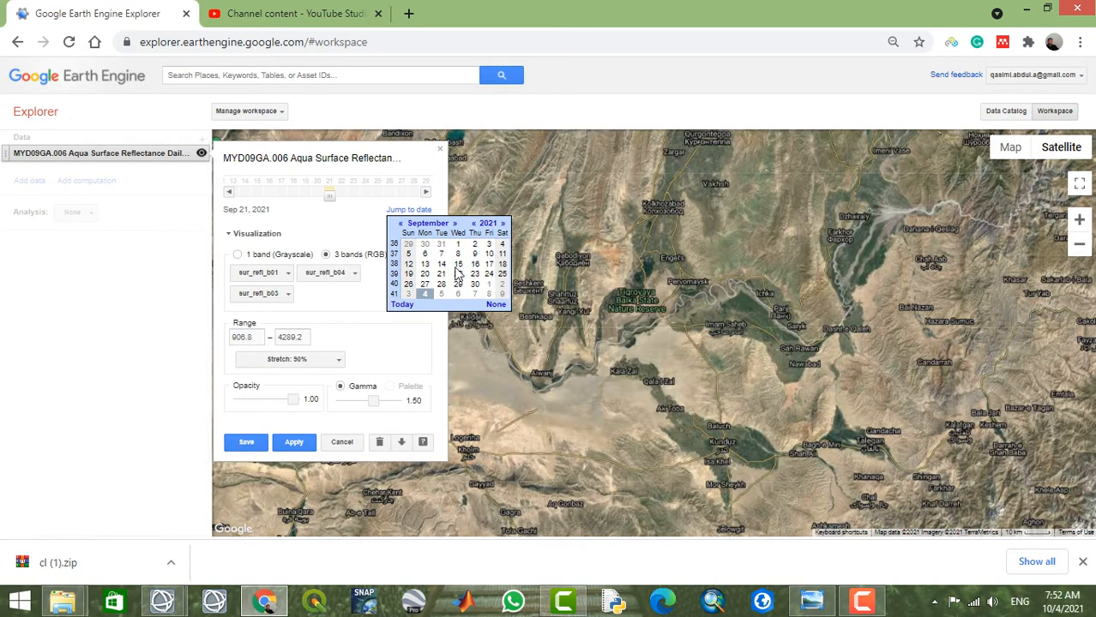
left_click(426, 224)
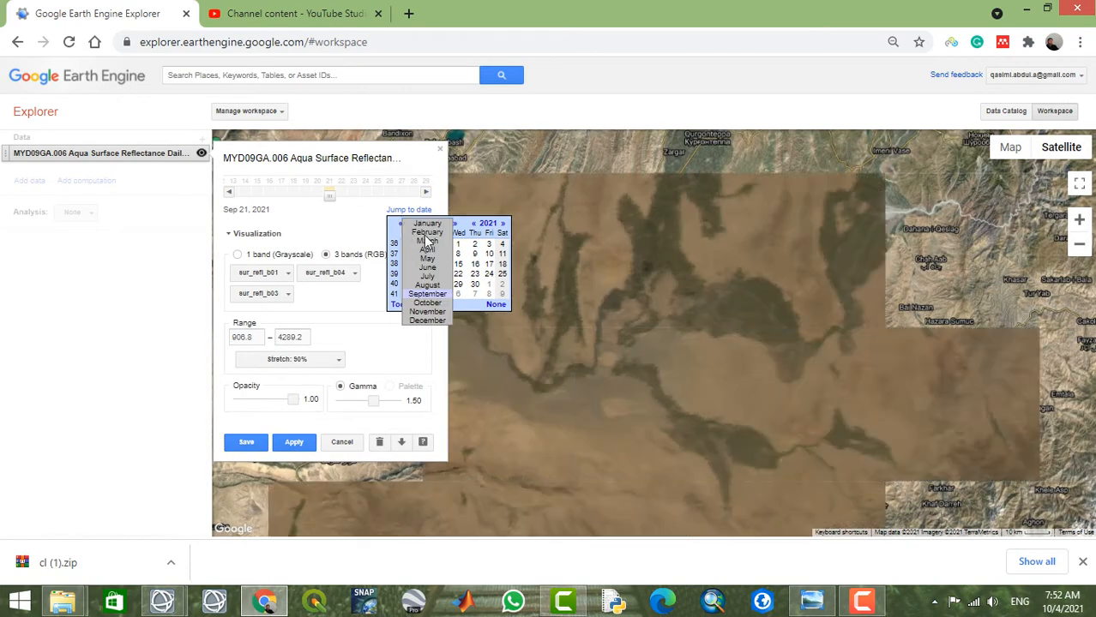
left_click(433, 277)
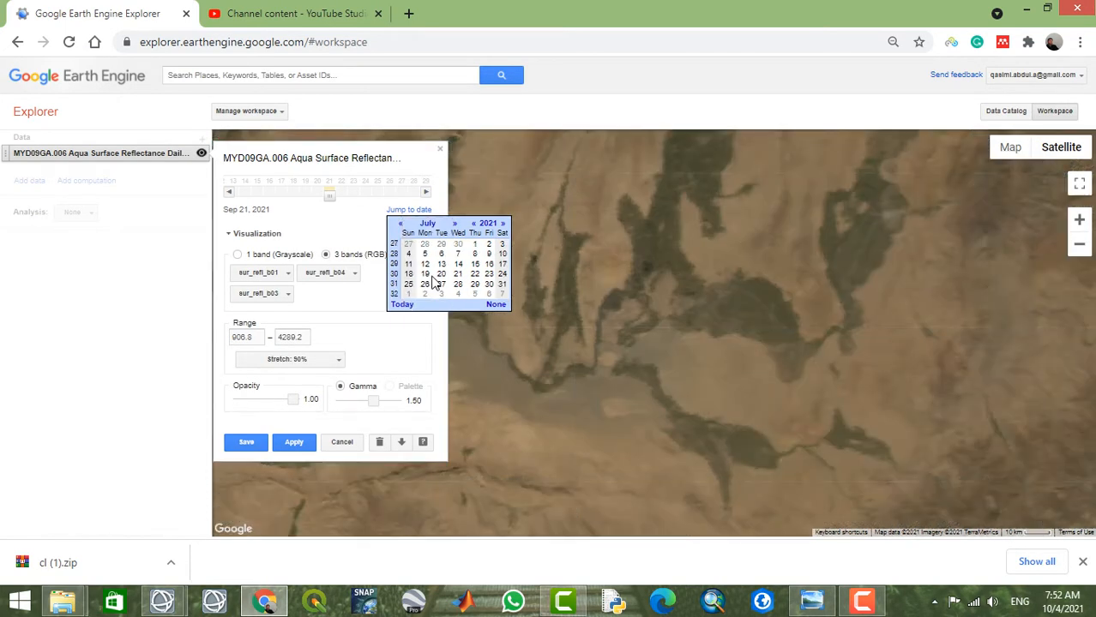
left_click(400, 224)
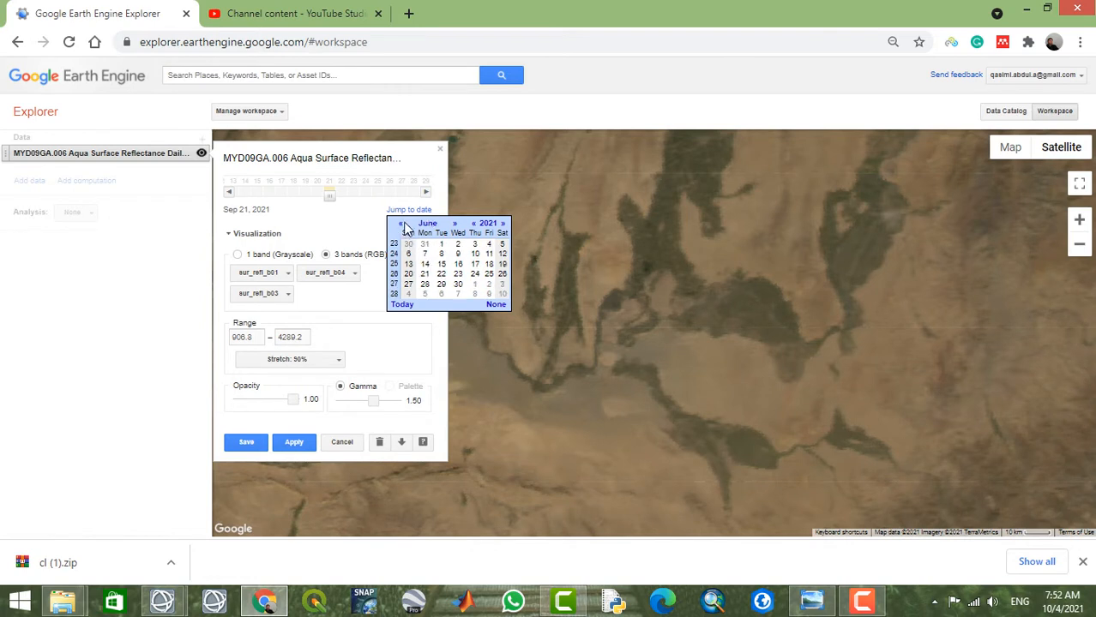
left_click(426, 224)
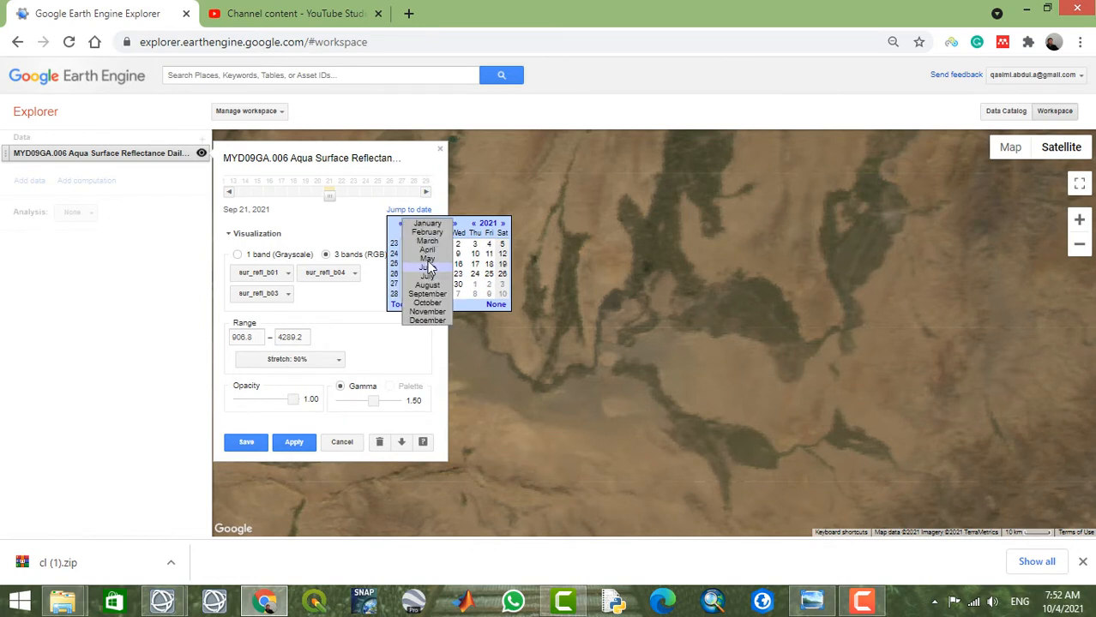
left_click(428, 259)
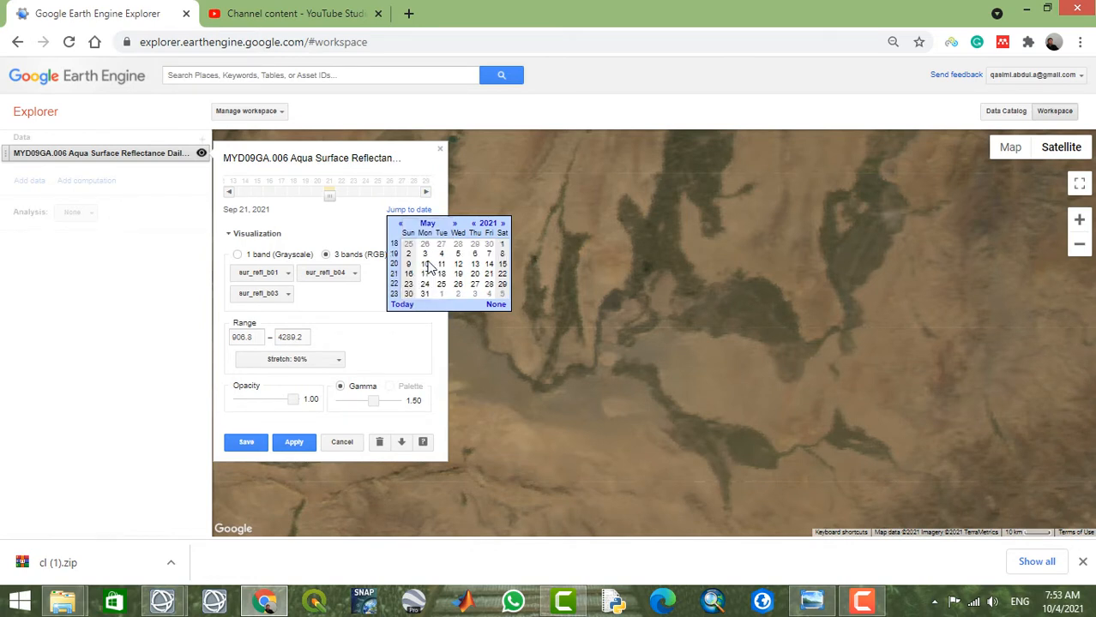
left_click(475, 225)
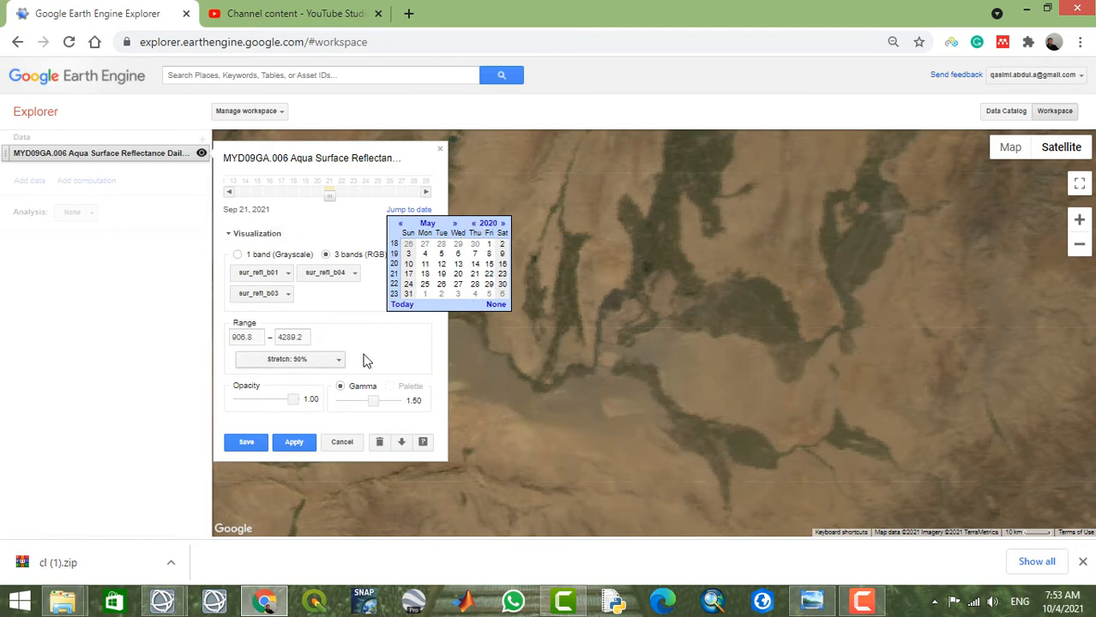
left_click(496, 305)
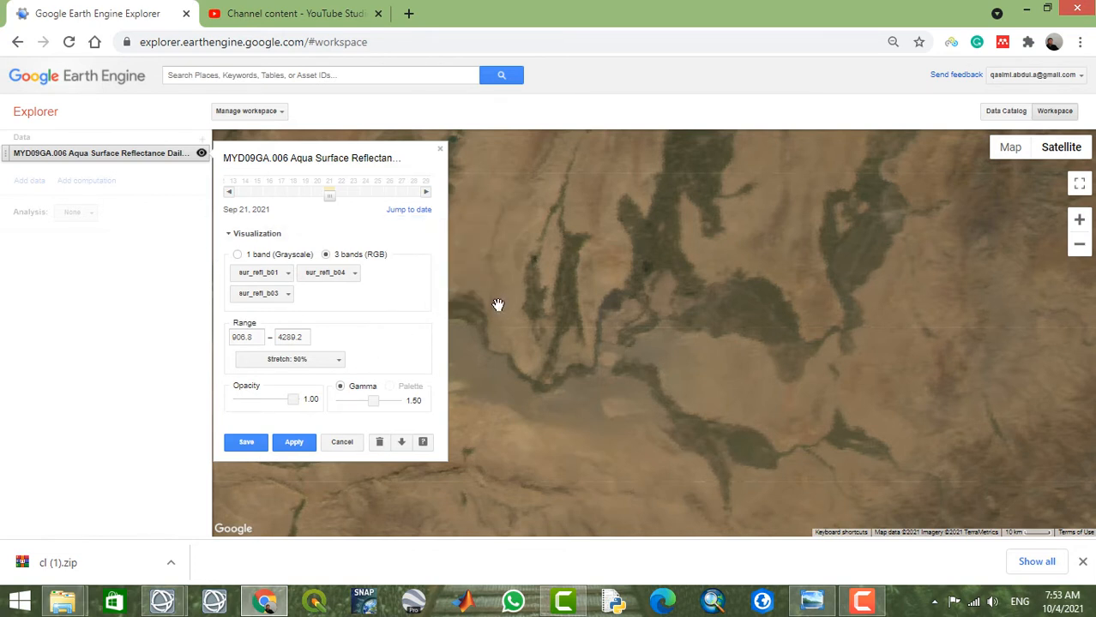
Apply the stretch to the MYD09GA.006 layer and jump its date to May 4, 2020.
left_click(298, 443)
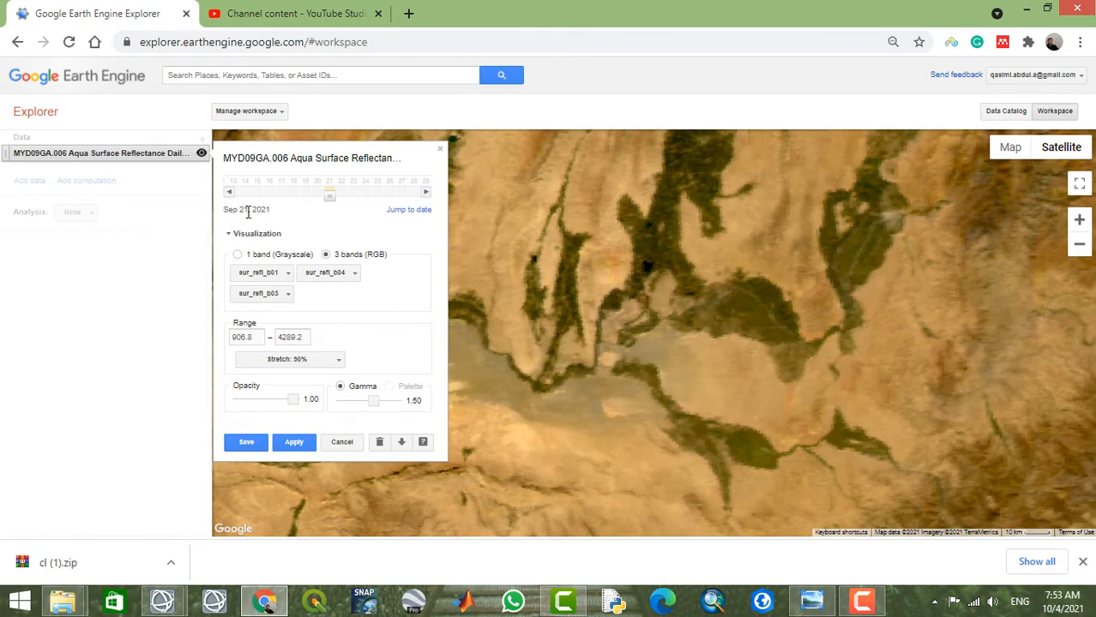
left_click(410, 210)
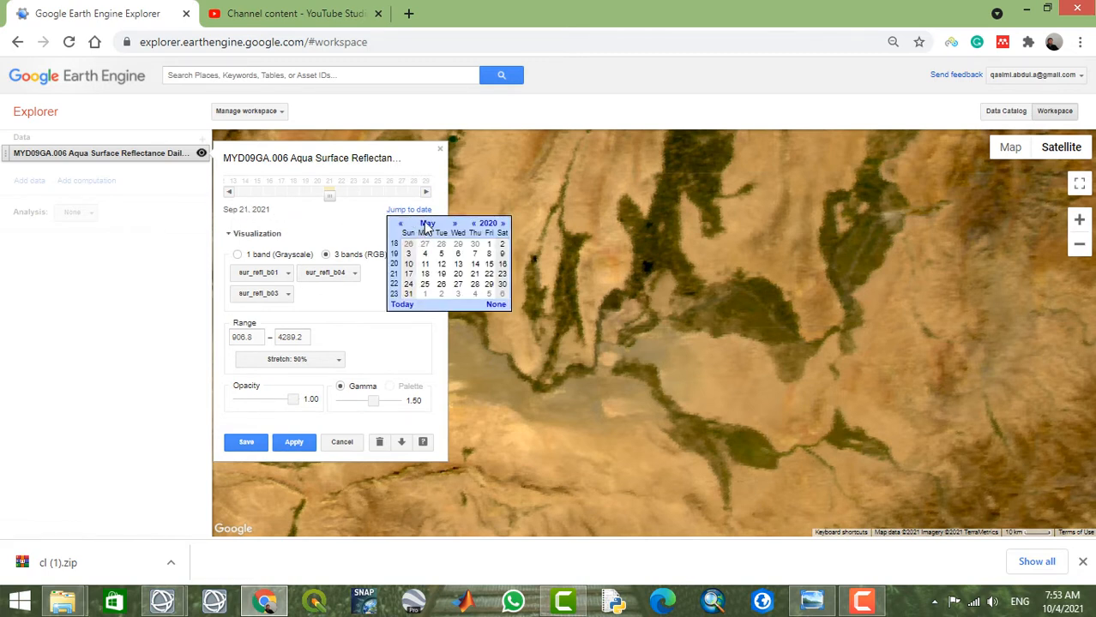
left_click(426, 224)
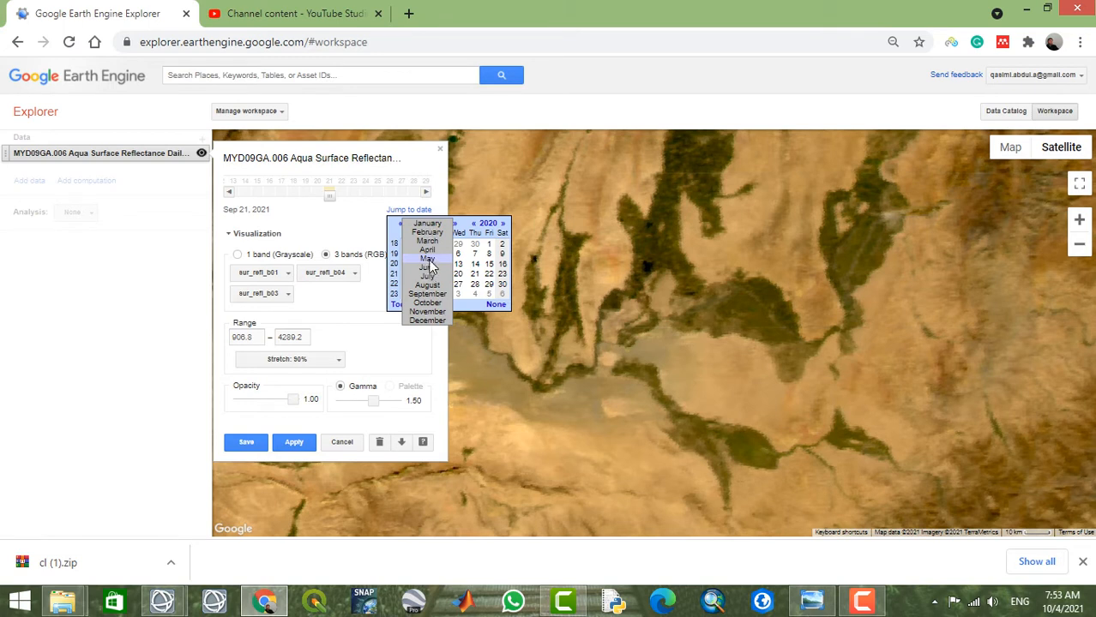
left_click(428, 259)
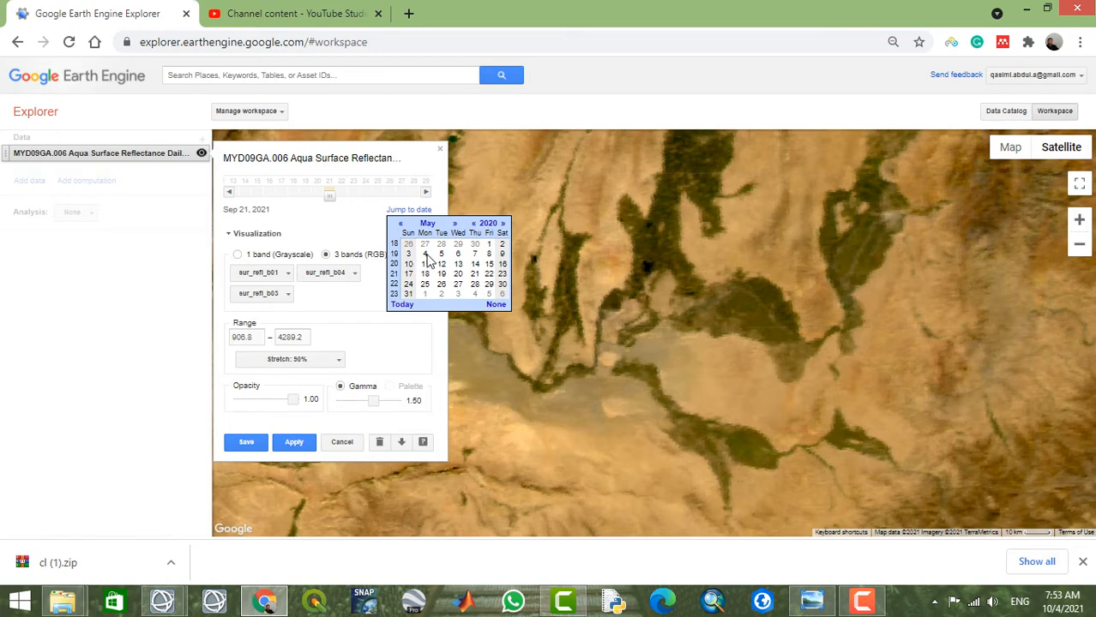
left_click(428, 260)
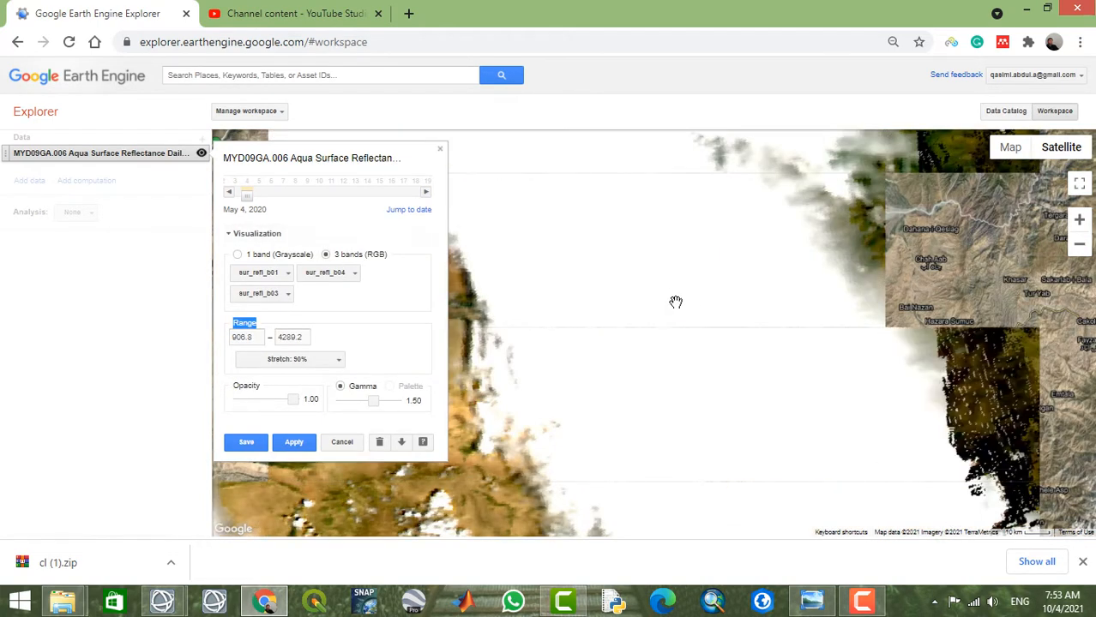
Jump the MYD09GA.006 layer's date to June 8, 2020 and inspect the imagery around northern Afghanistan.
scroll(721, 294, "down", 2)
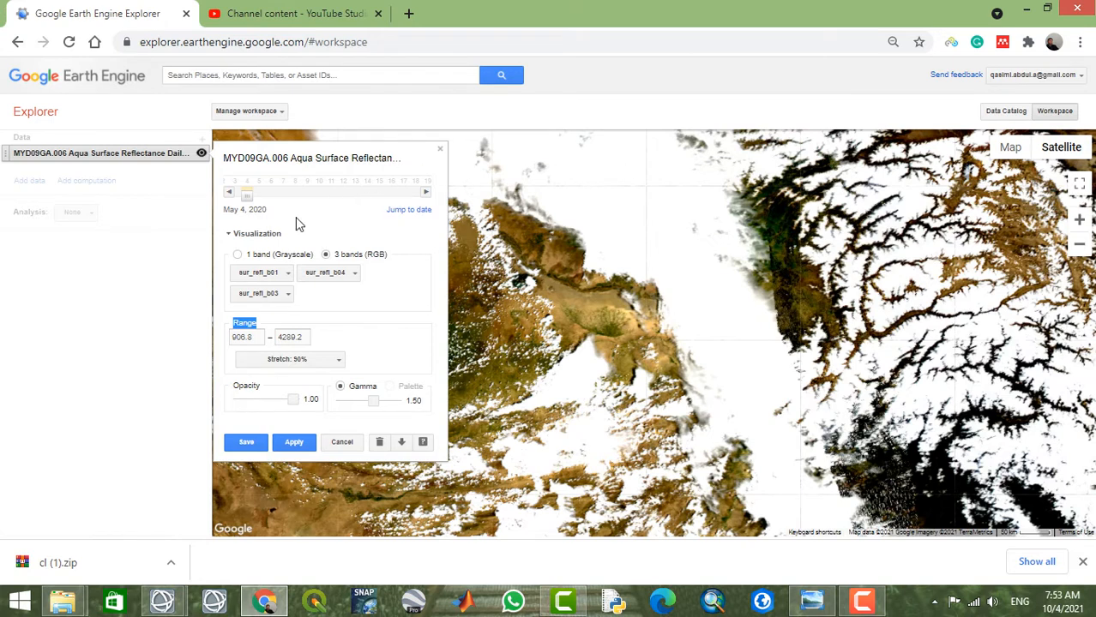
left_click(409, 210)
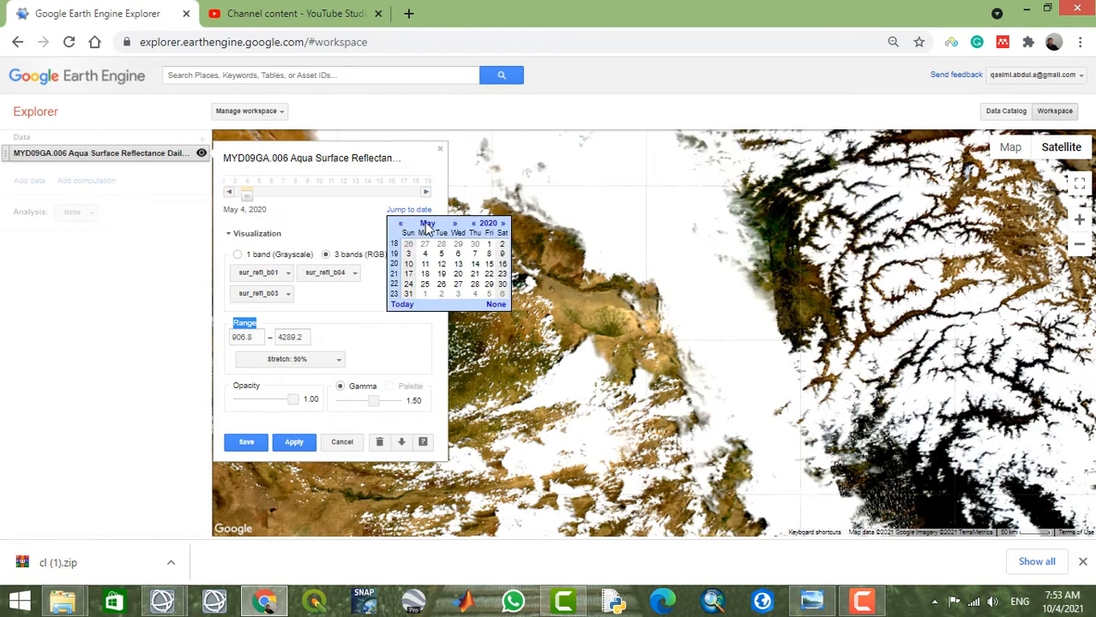
left_click(427, 224)
left_click(433, 271)
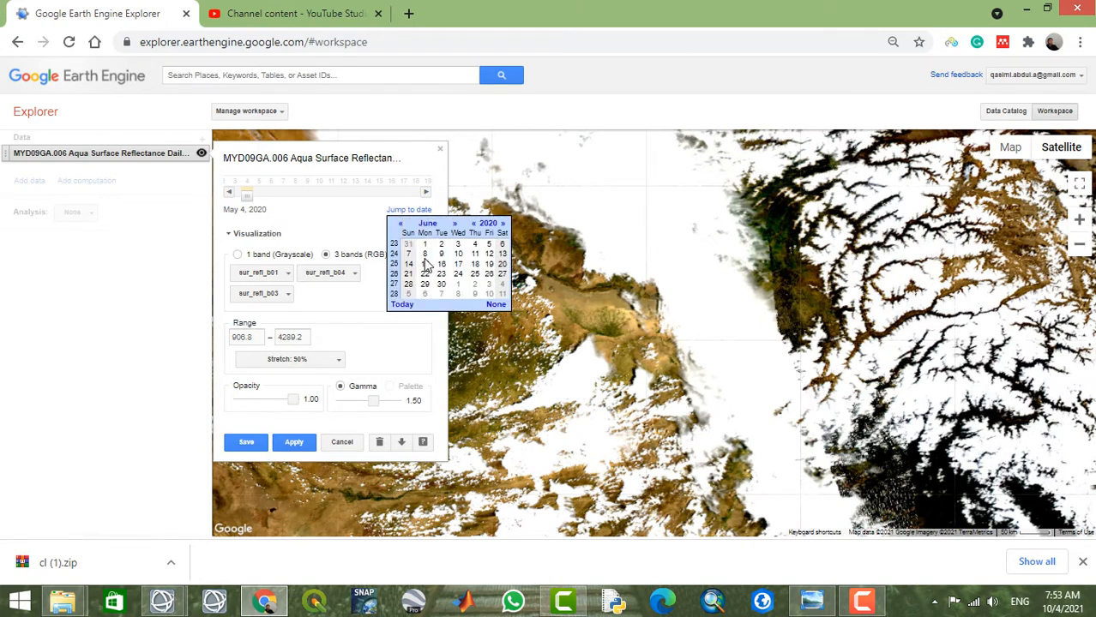
left_click(425, 255)
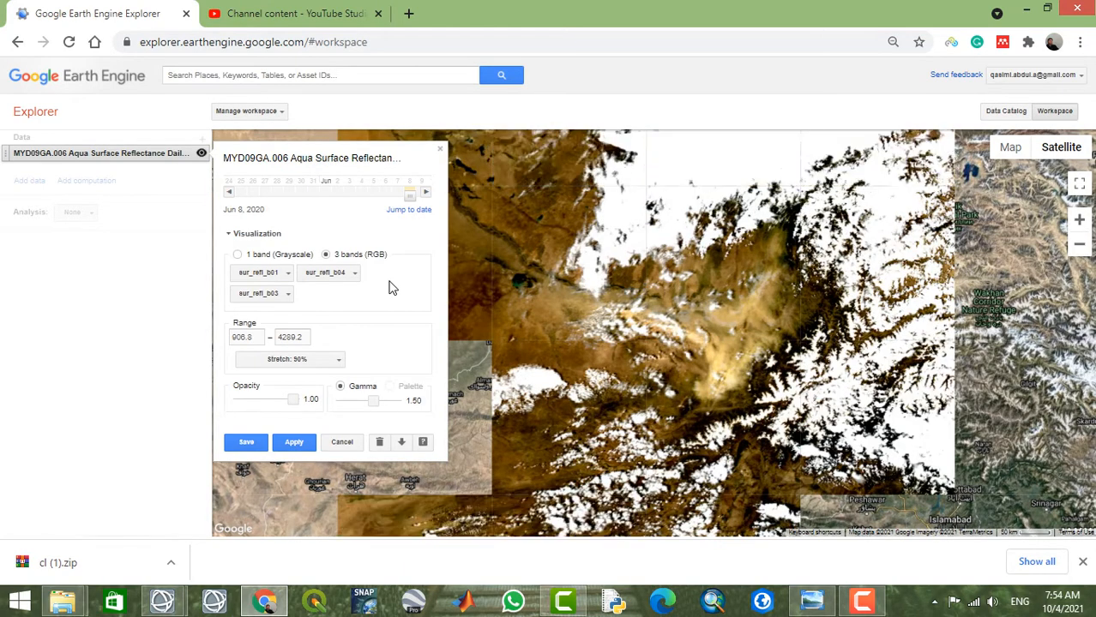
left_click_drag(718, 286, 840, 302)
left_click_drag(729, 233, 763, 310)
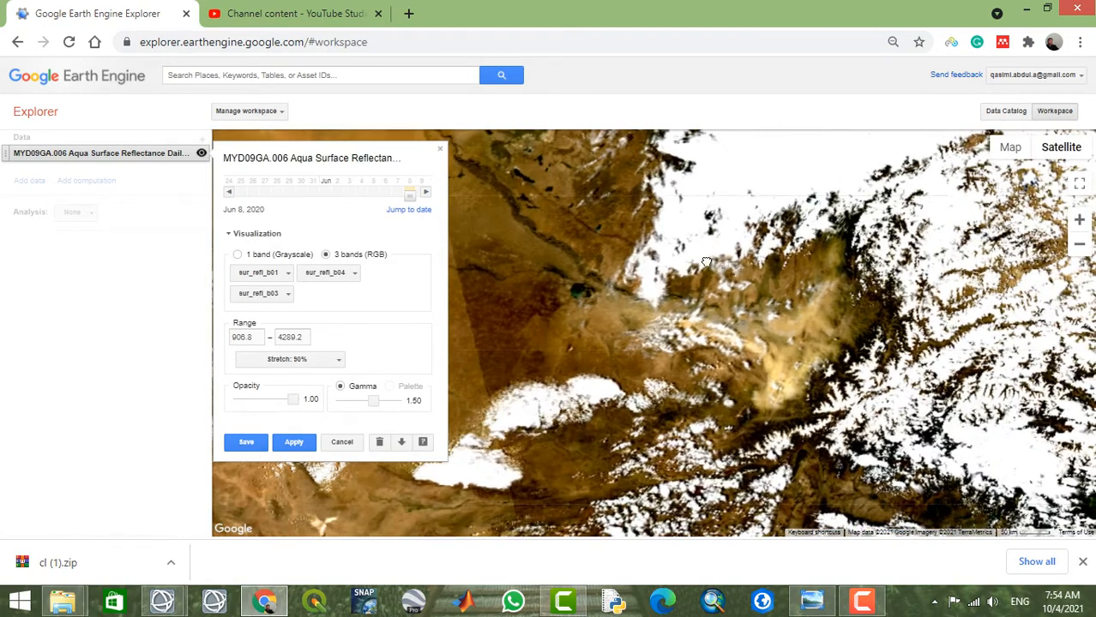
left_click_drag(734, 264, 627, 150)
mouse_move(735, 270)
left_mouse_down()
mouse_move(680, 245)
mouse_move(738, 329)
left_mouse_up()
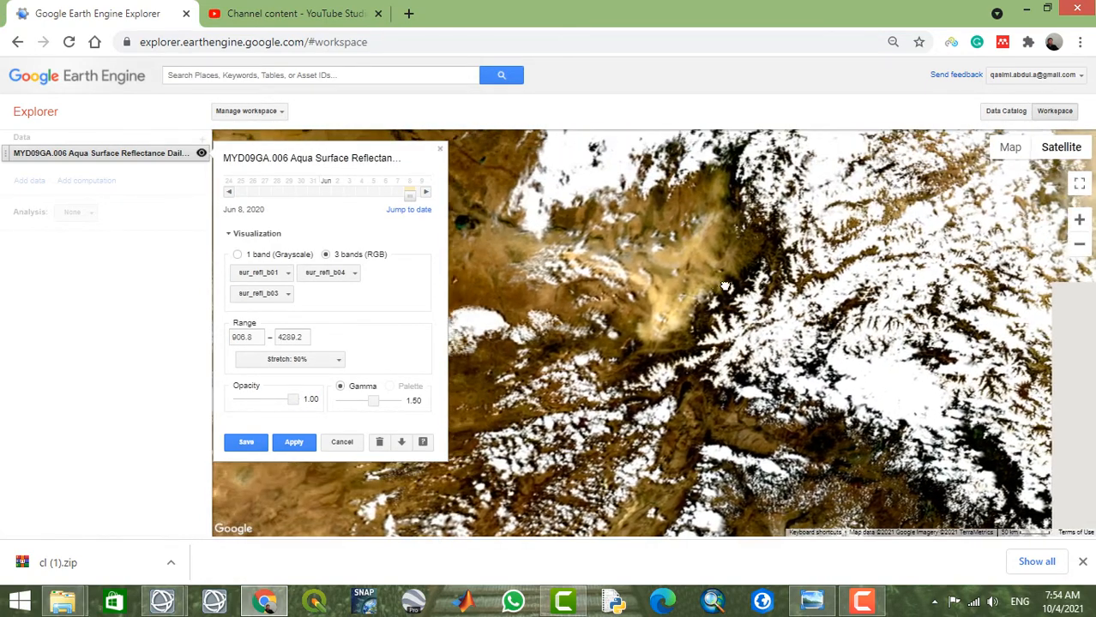
Jump the MYD09GA.006 layer to its most recent image, September 29, 2021, and inspect the Kunduz area.
left_click(407, 211)
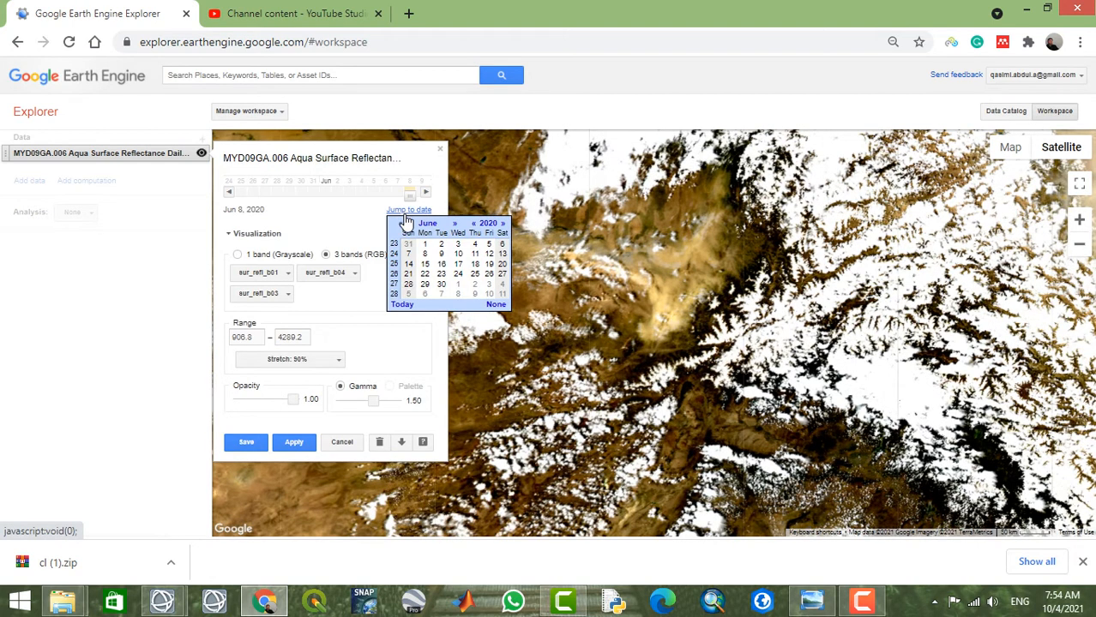
left_click(405, 306)
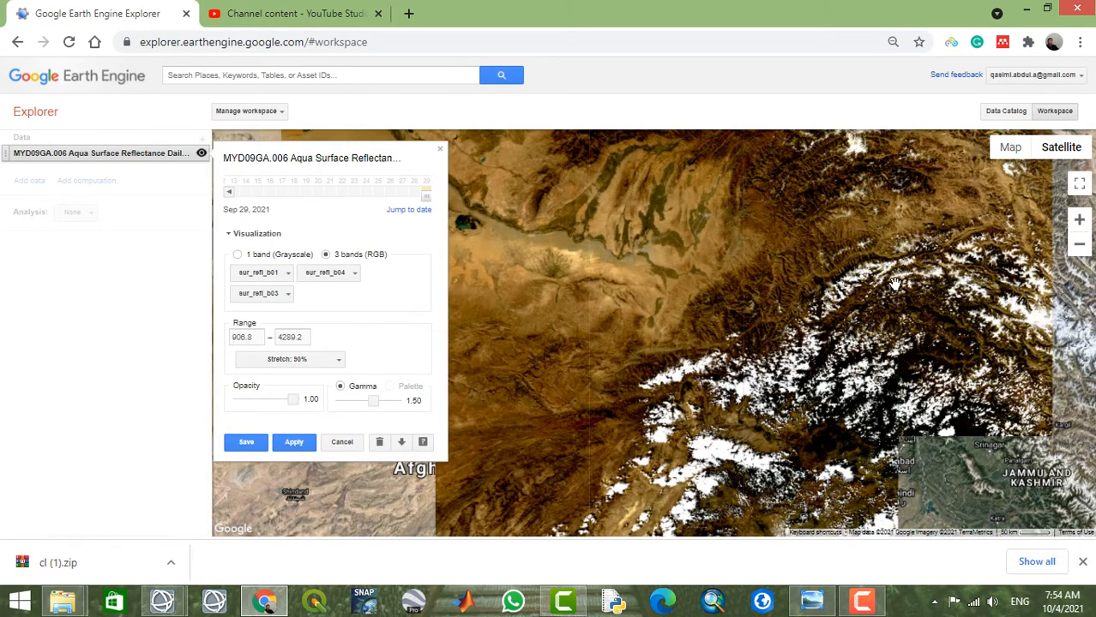
left_click_drag(759, 237, 877, 314)
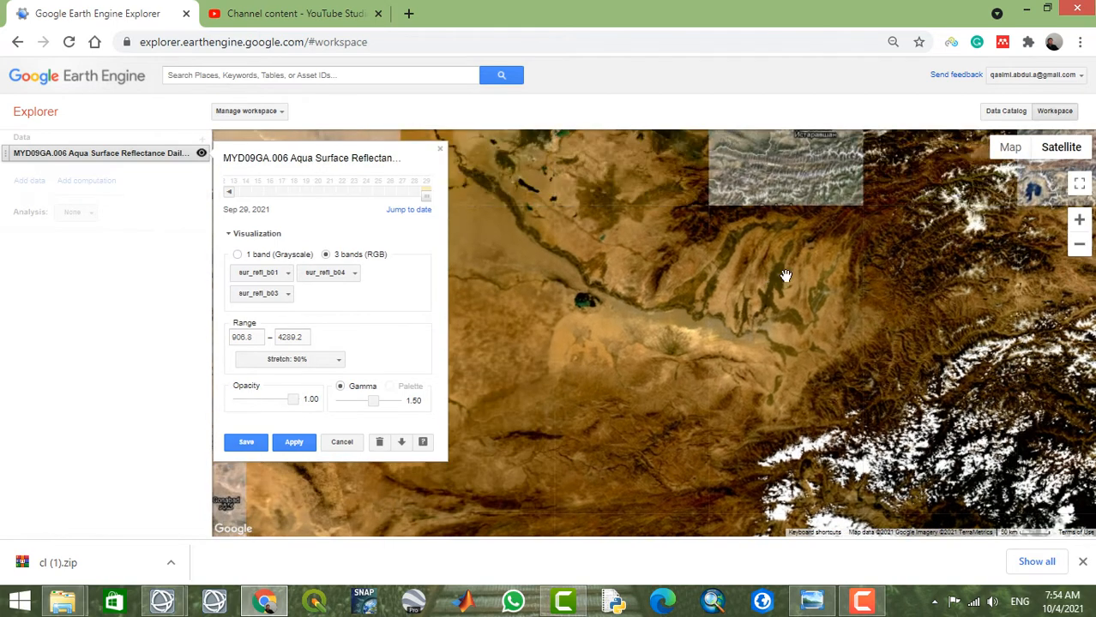
scroll(791, 318, "up", 3)
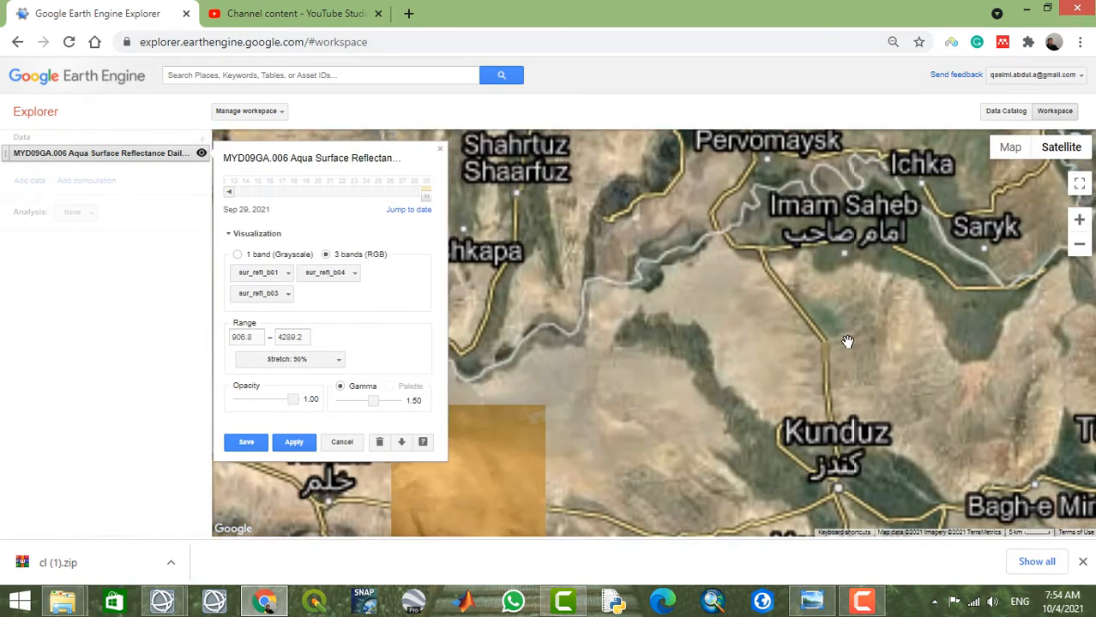
left_click_drag(846, 338, 720, 205)
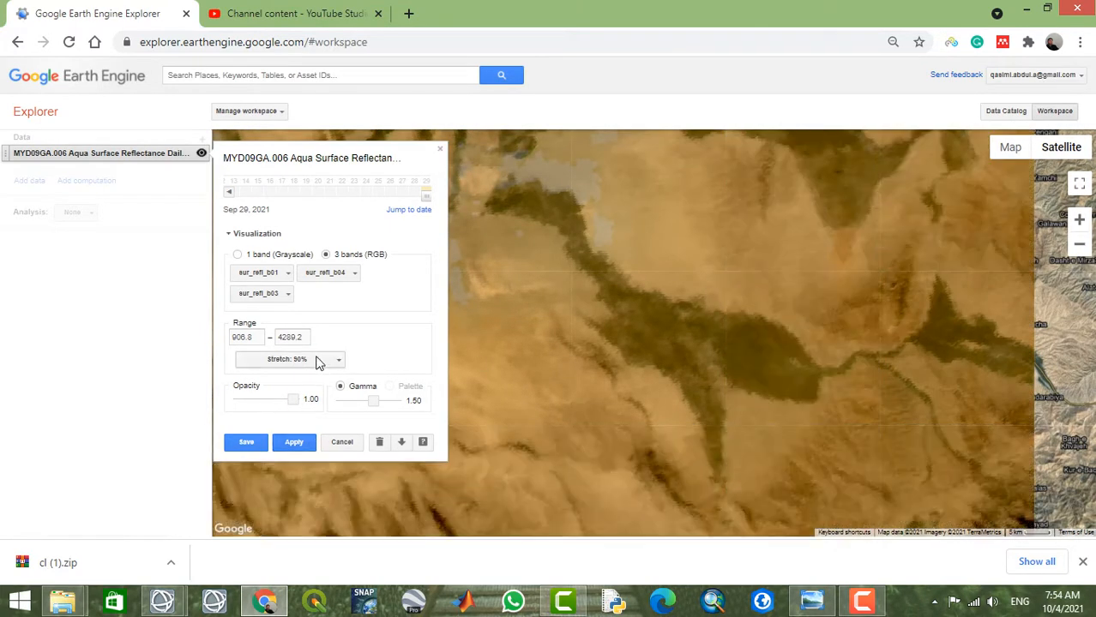
Recompute the layer's range with the 90% stretch for the current map view and apply it.
left_click(318, 360)
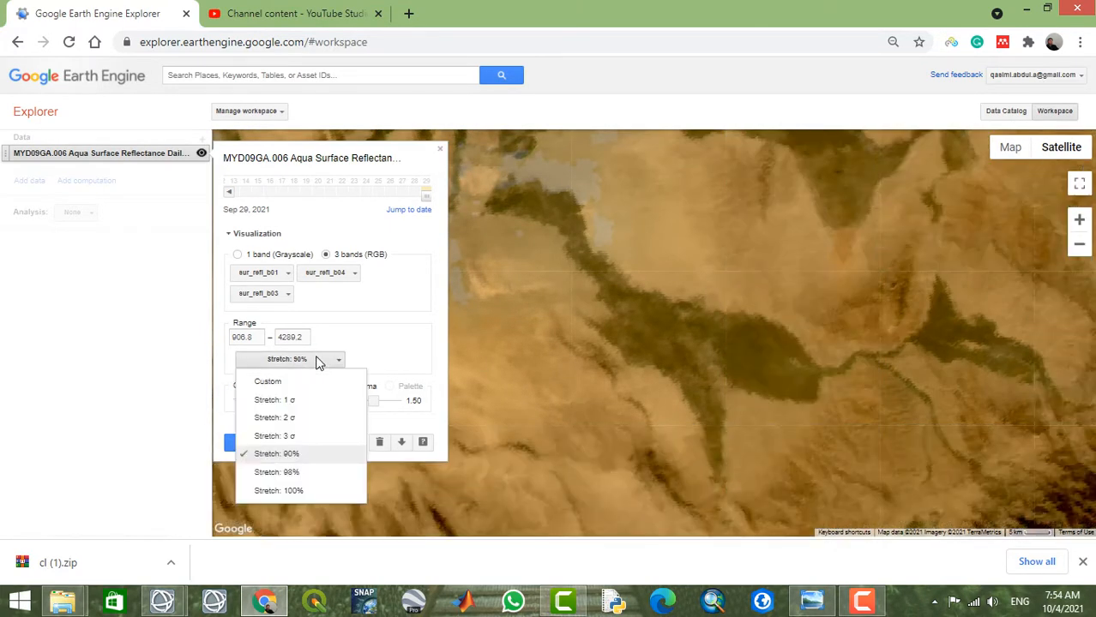
left_click(291, 455)
left_click(292, 445)
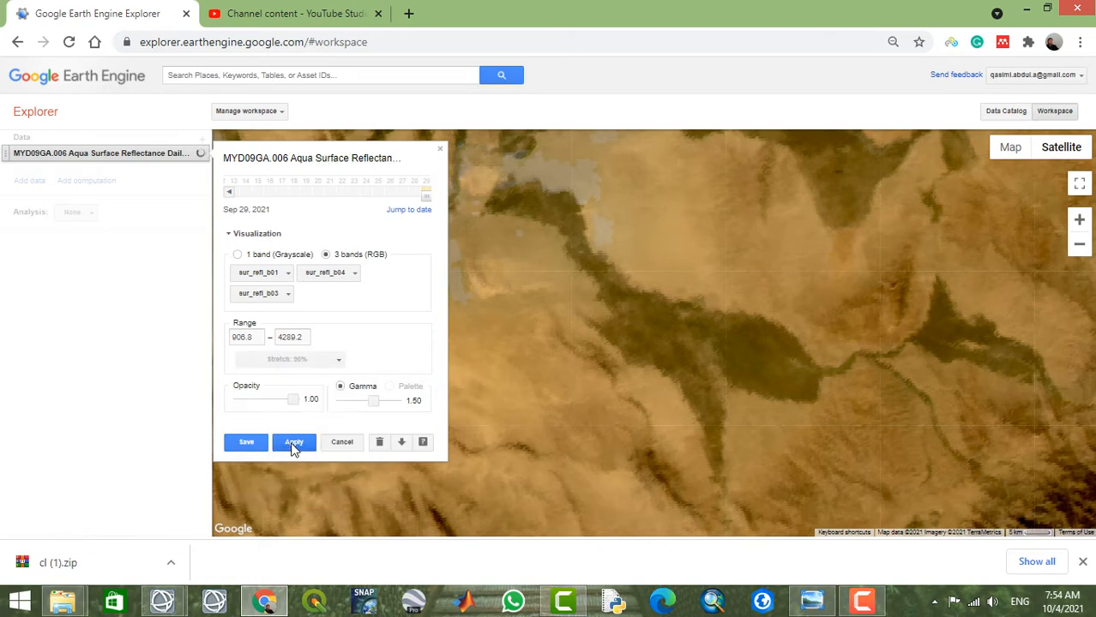
scroll(661, 389, "down", 2)
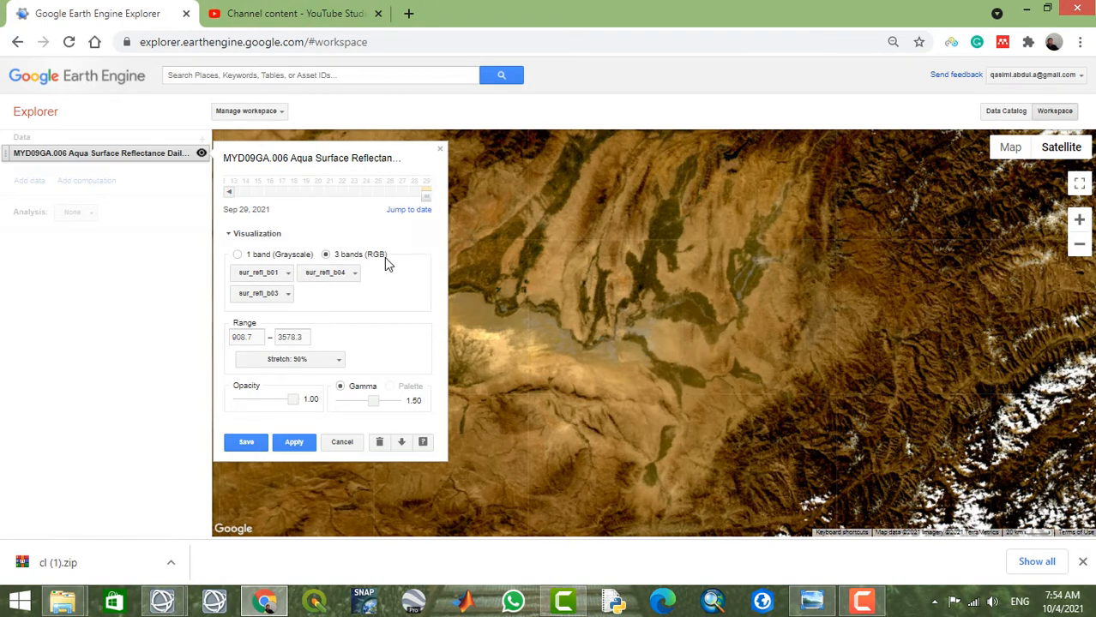
Review the bands available for the RGB display, then close the layer settings without changes.
left_click(357, 272)
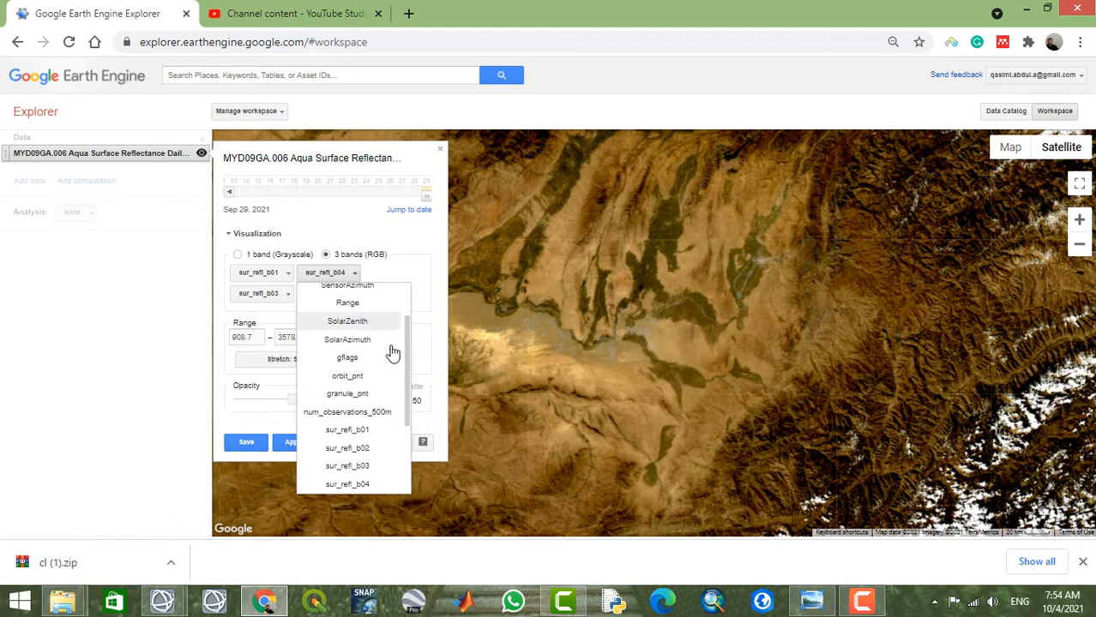
left_click_drag(407, 378, 413, 307)
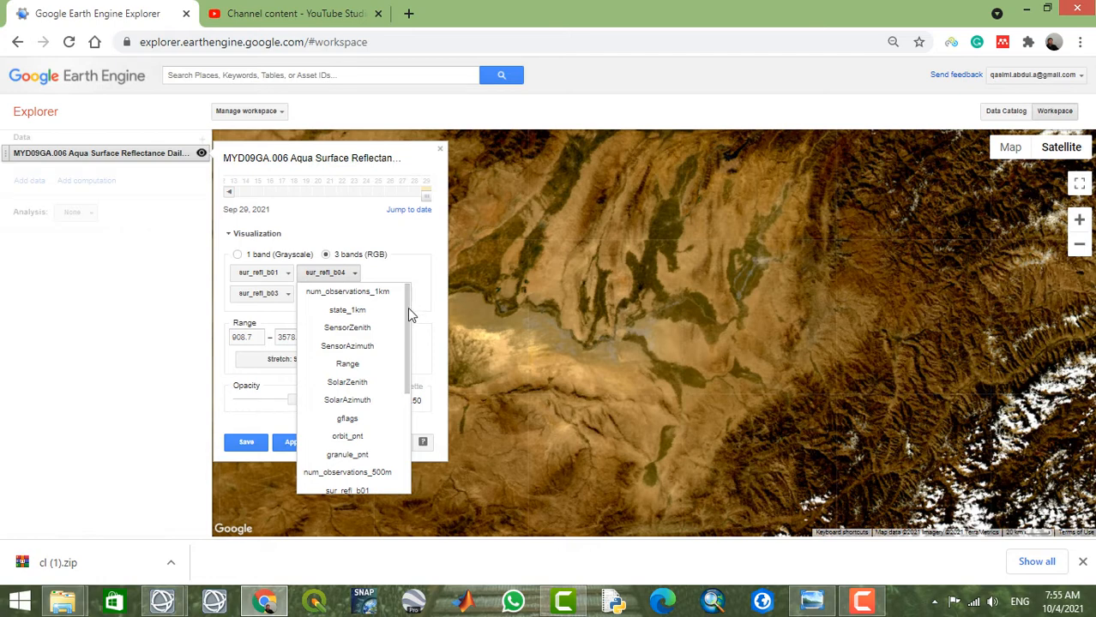
left_click_drag(407, 307, 419, 288)
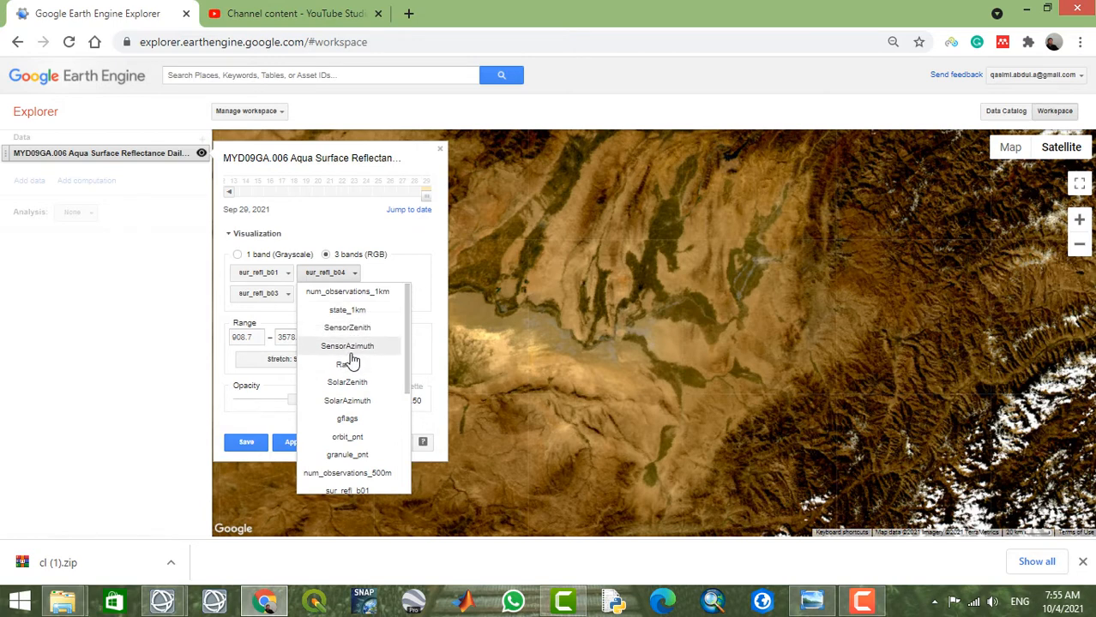
left_click_drag(408, 332, 407, 410)
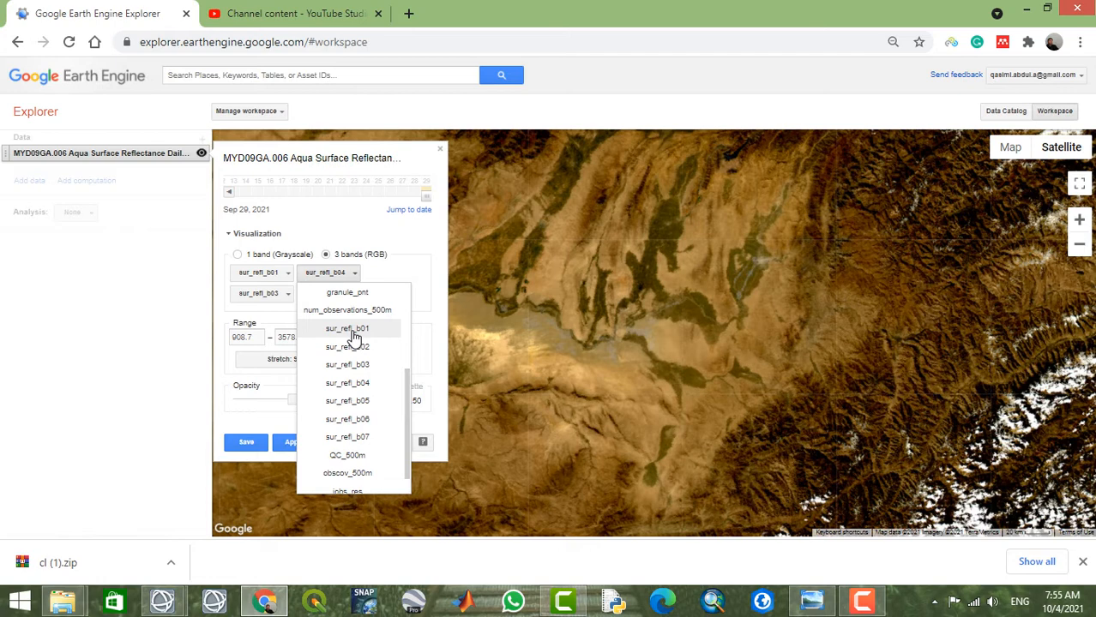
left_click(333, 221)
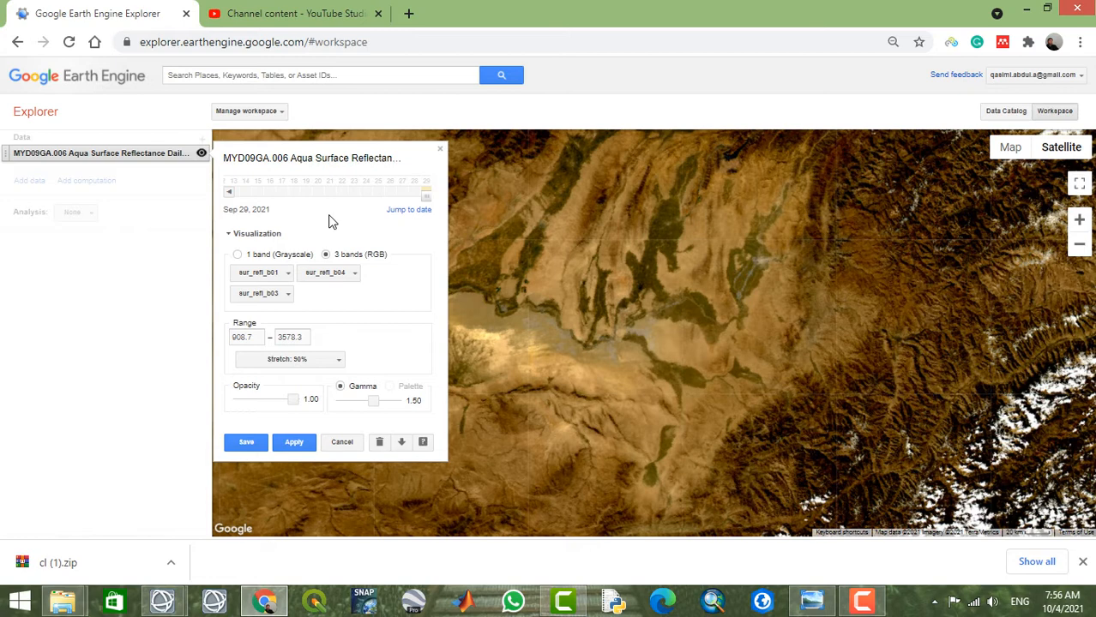
left_click(351, 273)
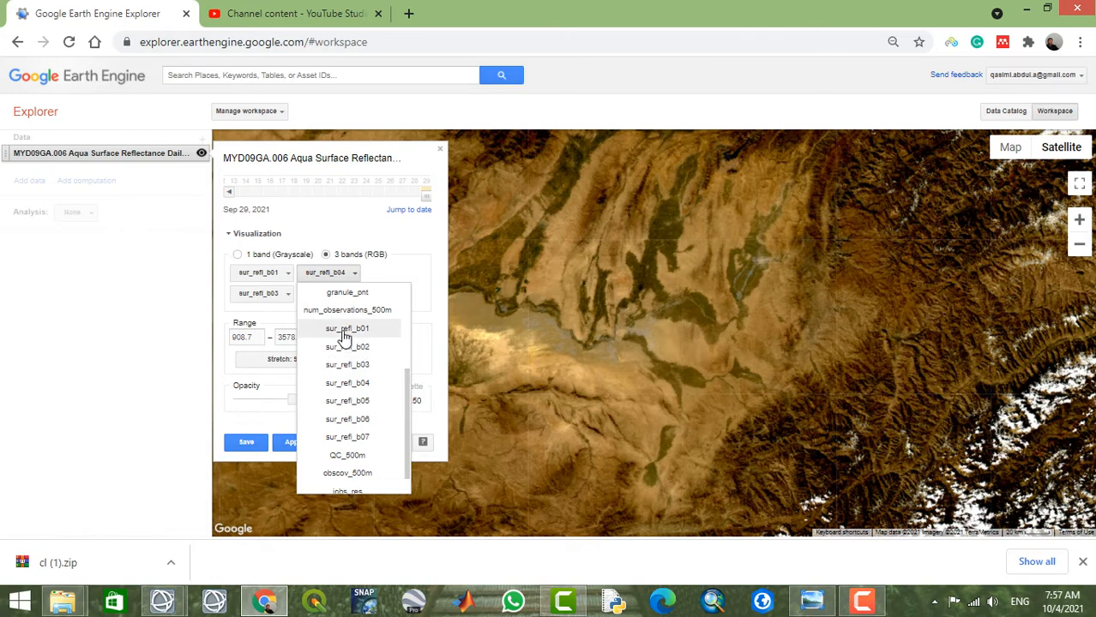
left_click(367, 223)
left_click(341, 442)
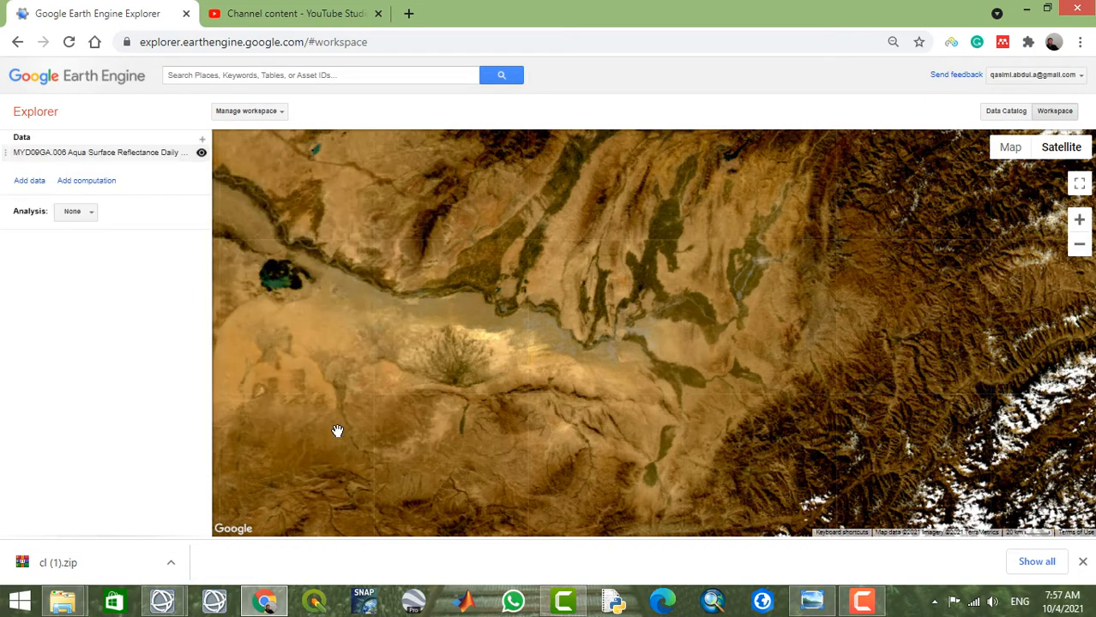
Add an Expression computation layer and choose the MYD09GA.006 dataset as its input image.
left_click(98, 182)
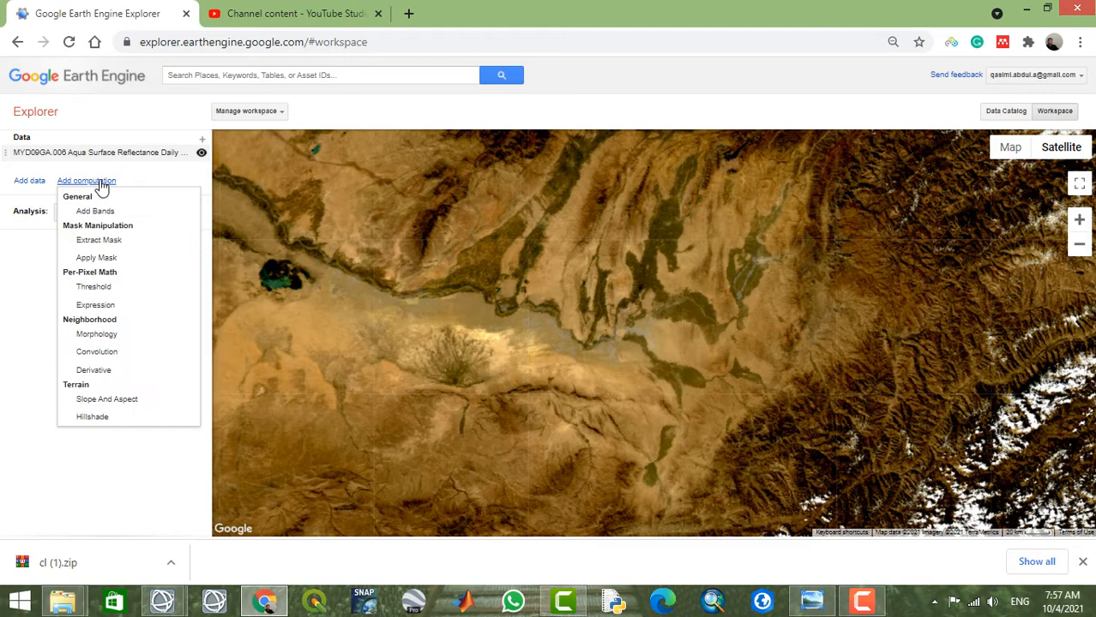
left_click(107, 307)
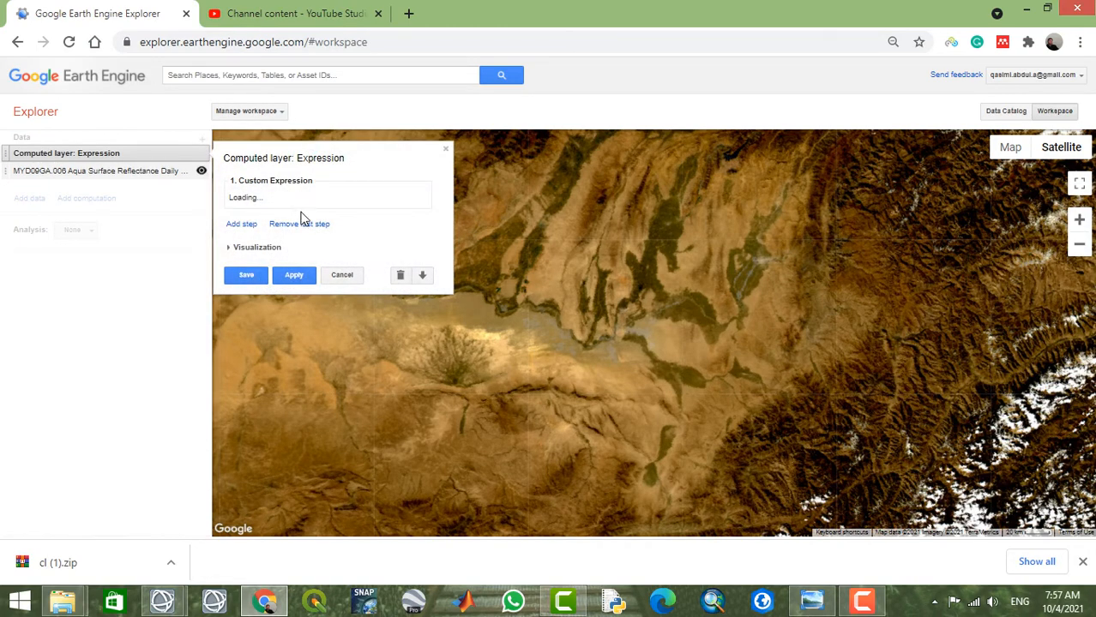
left_click(353, 205)
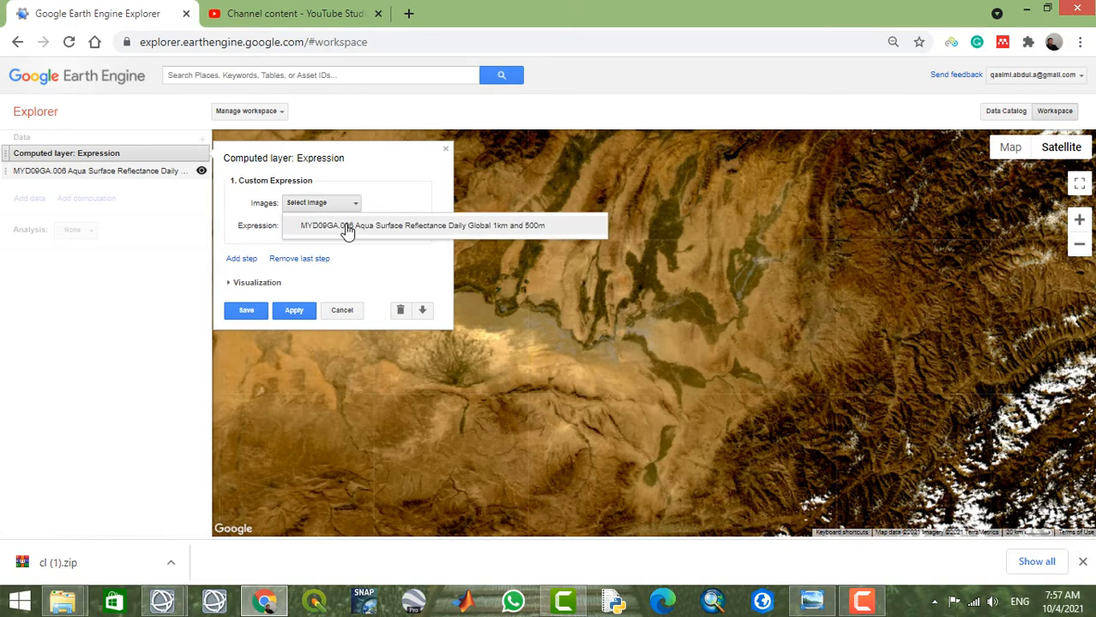
left_click(348, 228)
left_click(318, 252)
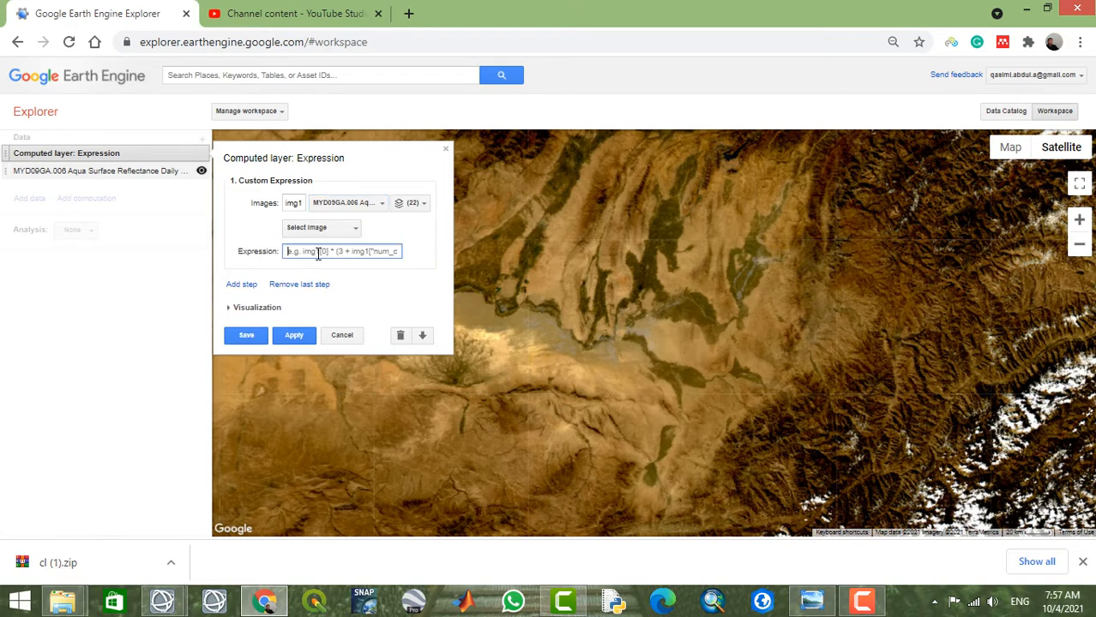
Change the input image's alias to M.
left_click(302, 204)
key("BackSpace")
key("BackSpace")
key("BackSpace")
key("BackSpace")
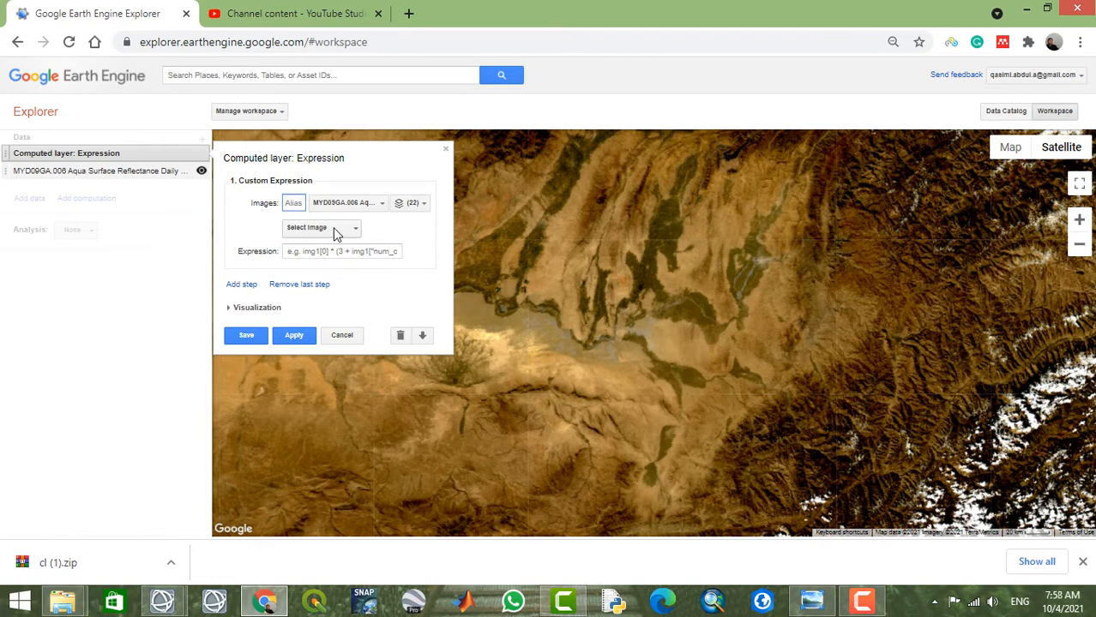
type("M")
Begin the expression as a bracketed difference with 'sur_refl_b02' as its first band: (['sur_refl_b02']-[]).
left_click(344, 251)
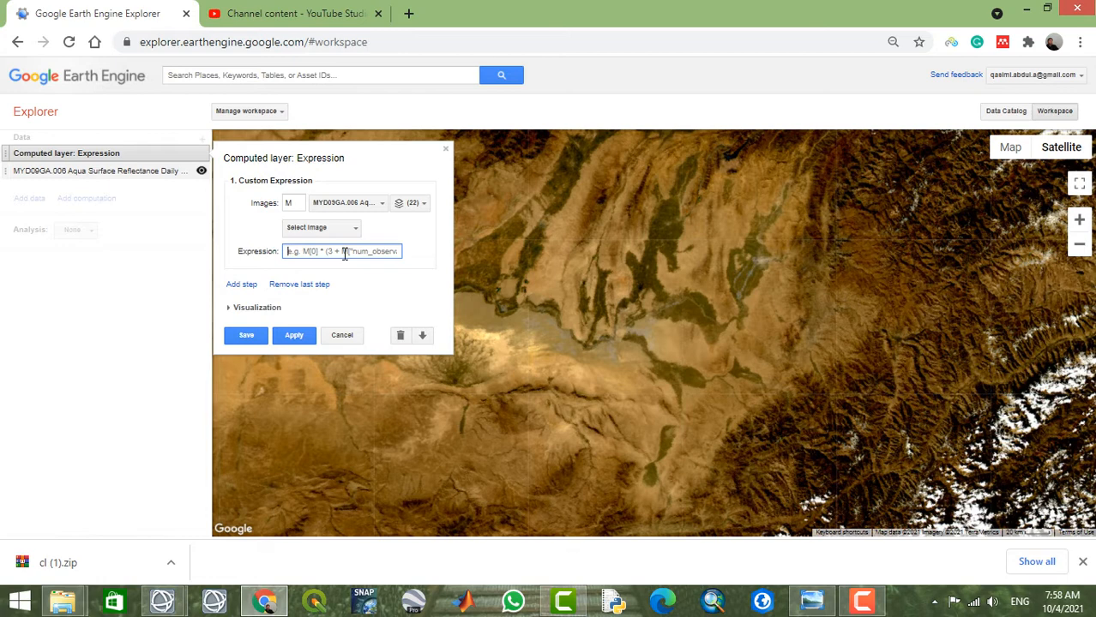
type("(")
type(")")
type("()")
key("Left")
key("Left")
type("-\"")
key("BackSpace")
left_click(425, 204)
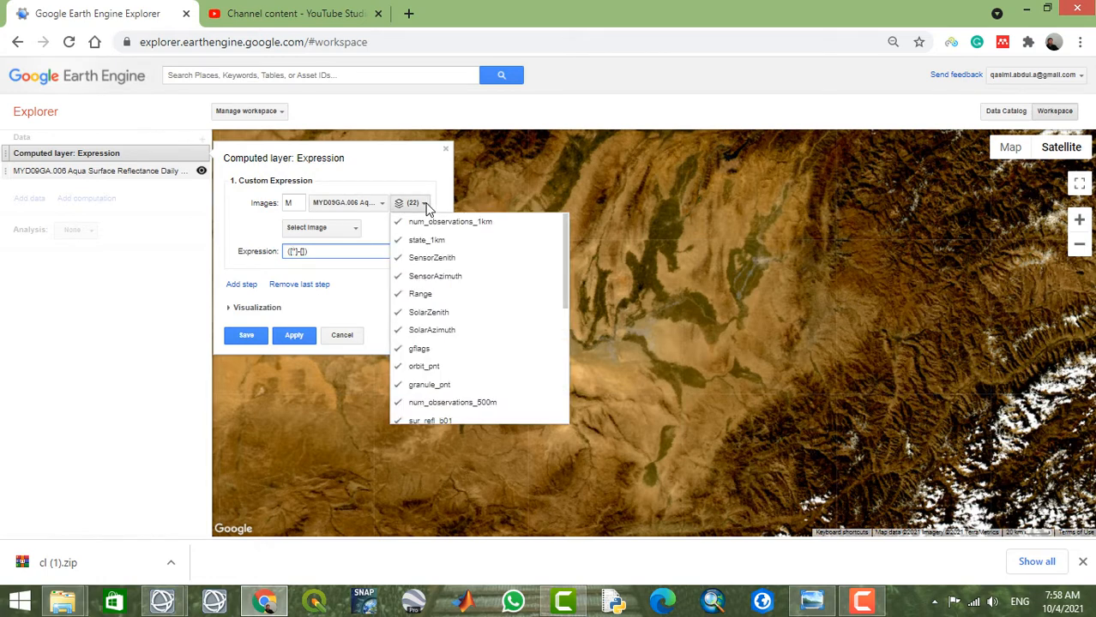
left_click_drag(564, 273, 565, 322)
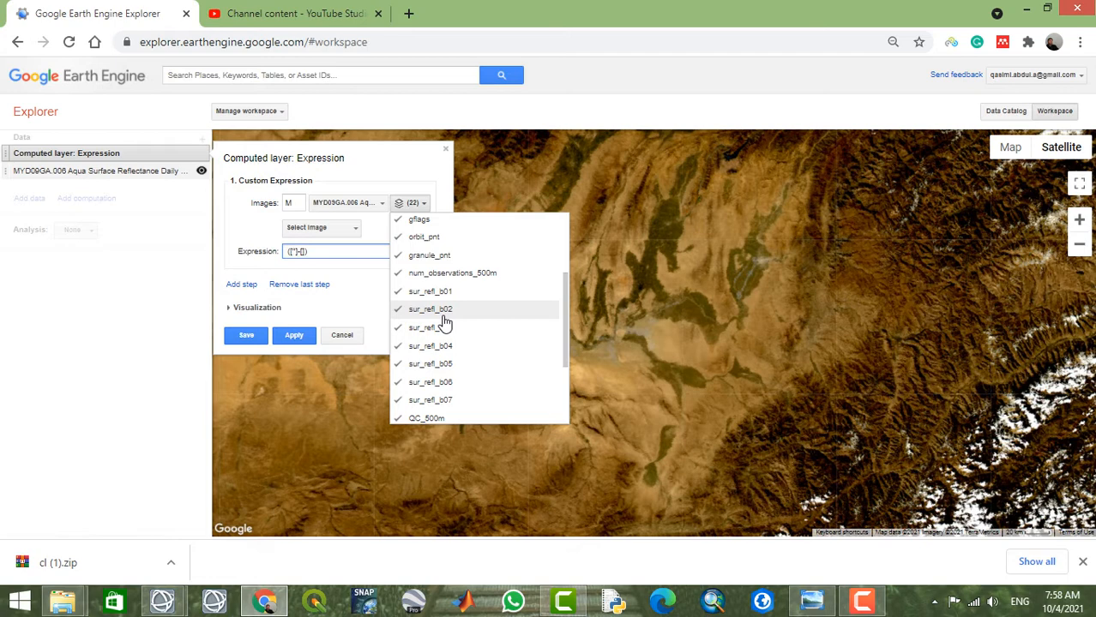
type("sur_refl_b02")
left_click(328, 273)
left_click(338, 252)
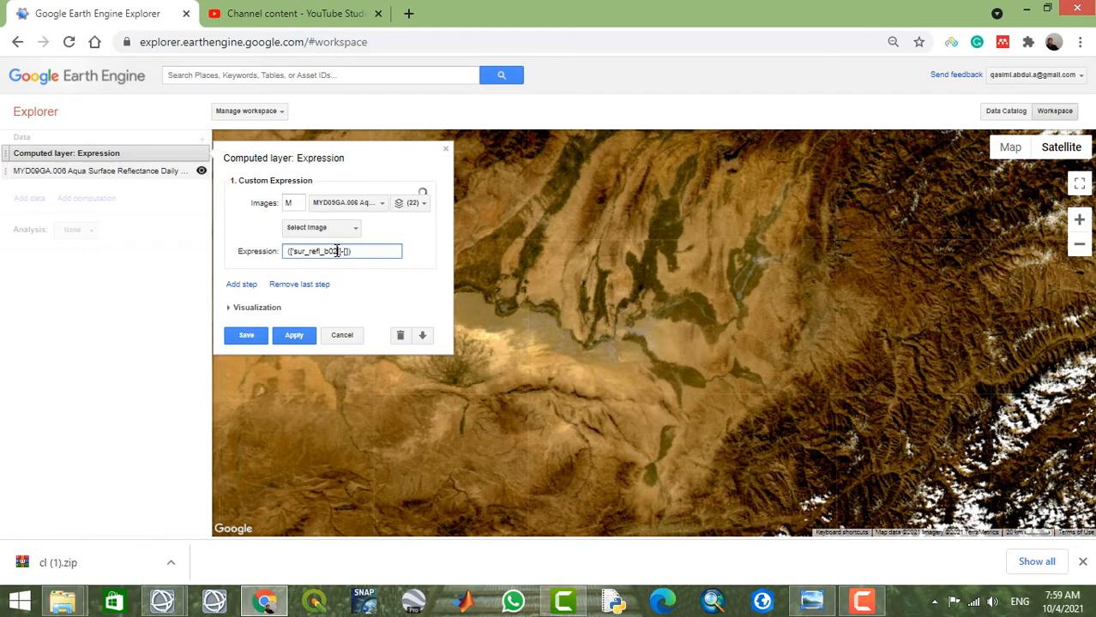
Reuse the quoted band name in the empty second brackets and change it to 'sur_refl_b01'.
key("shift+Left")
key("Right")
key("Right")
key("shift+Left")
key("shift+Left")
key("shift+Left")
key("shift+Left")
key("shift+Left")
key("shift+Left")
key("shift+Left")
key("shift+Left")
key("shift+Left")
key("shift+Left")
key("shift+Left")
key("shift+Left")
key("shift+Left")
left_click(345, 251)
type("'sur_refl_b02'")
key("BackSpace")
type("1")
Duplicate the bracketed difference as the denominator and turn it into a sum: /(['sur_refl_b02']+['sur_refl_b01']).
triple_click(402, 250)
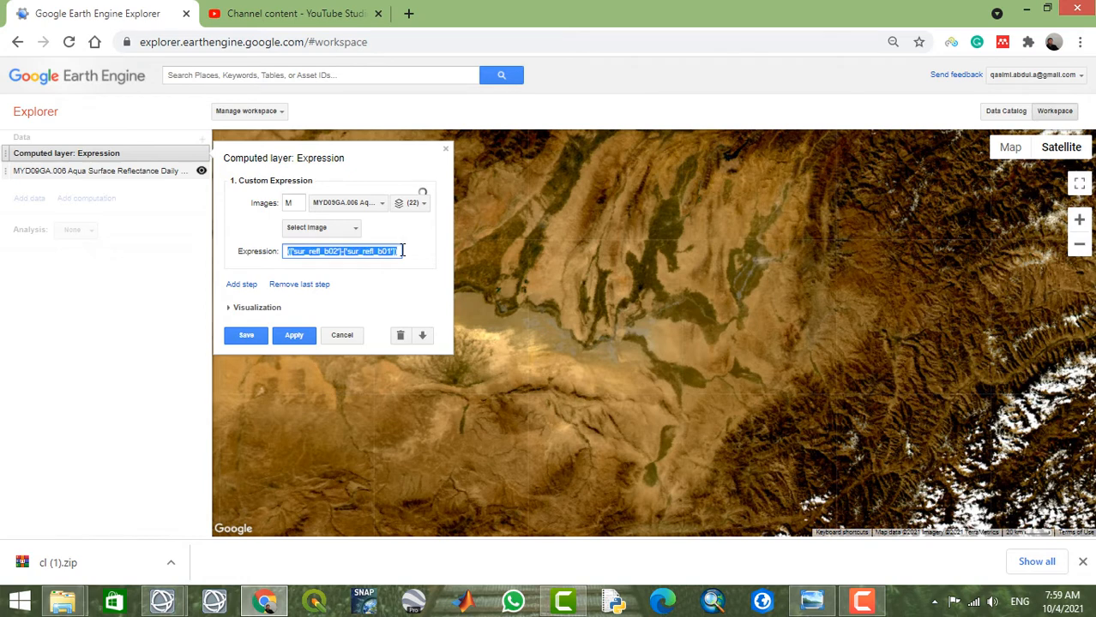
left_click(402, 250)
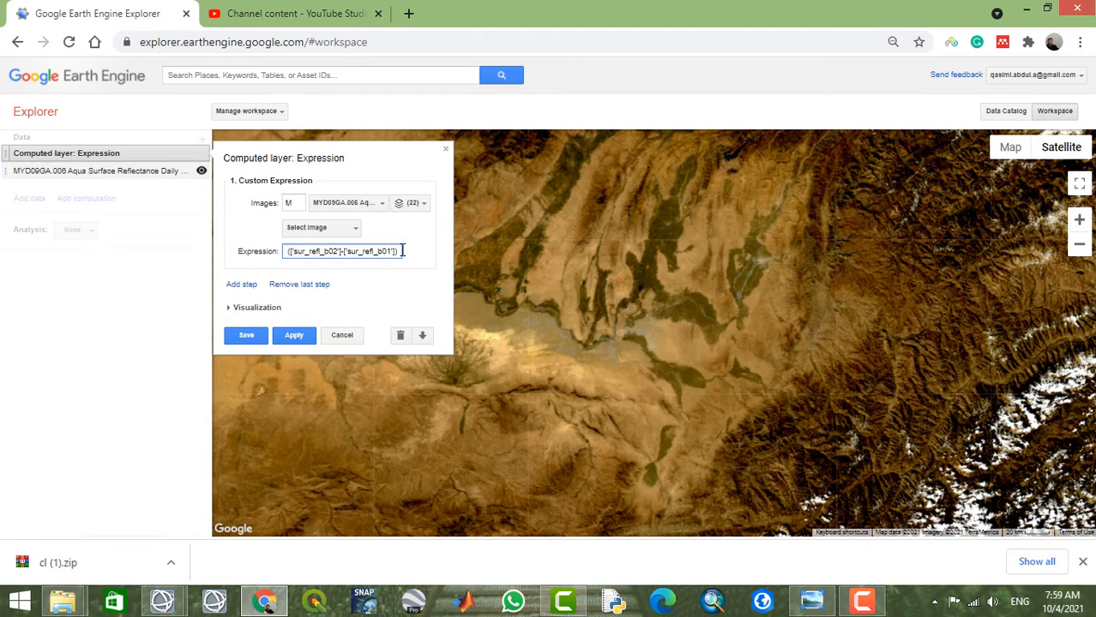
type("/")
key("BackSpace")
left_click(341, 252)
key("BackSpace")
type("+")
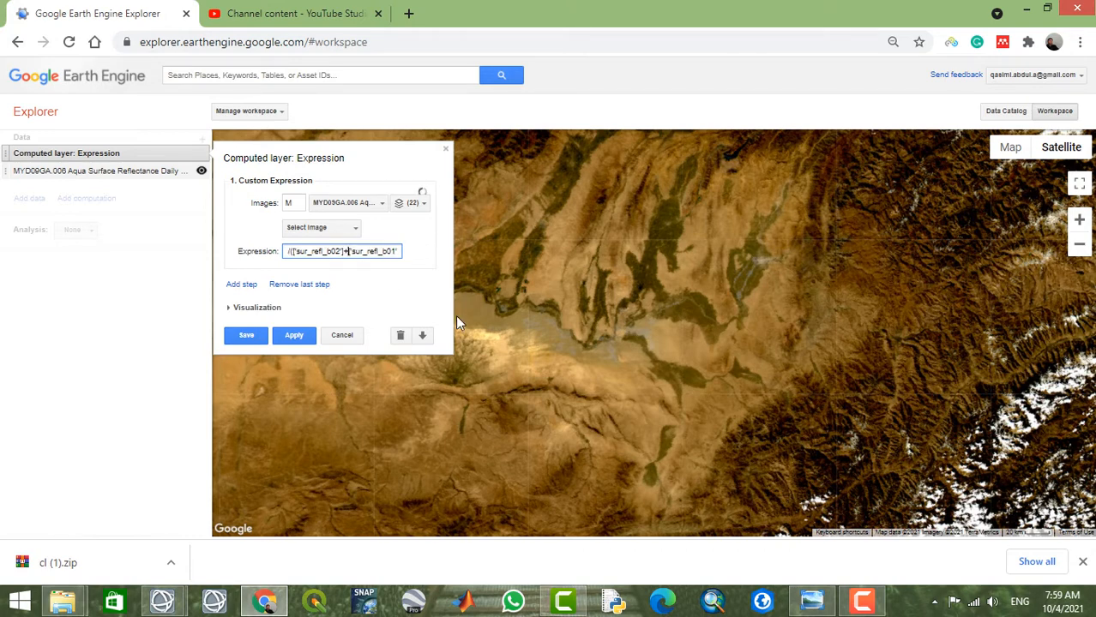
Check the expression back to its beginning and apply it to the computed layer.
key("Left")
key("Left")
key("Left")
key("Left")
key("Left")
key("Left")
key("Left")
key("Left")
key("Left")
key("Left")
key("Left")
key("Left")
key("Left")
key("Left")
key("Left")
key("Left")
key("Left")
key("Left")
key("Left")
key("Left")
key("Left")
key("Left")
key("Left")
key("Left")
key("Left")
key("Left")
key("Left")
key("Left")
key("Left")
key("Left")
key("Left")
key("Left")
key("Left")
key("Left")
key("Left")
key("Left")
key("Left")
key("Left")
key("Left")
key("Left")
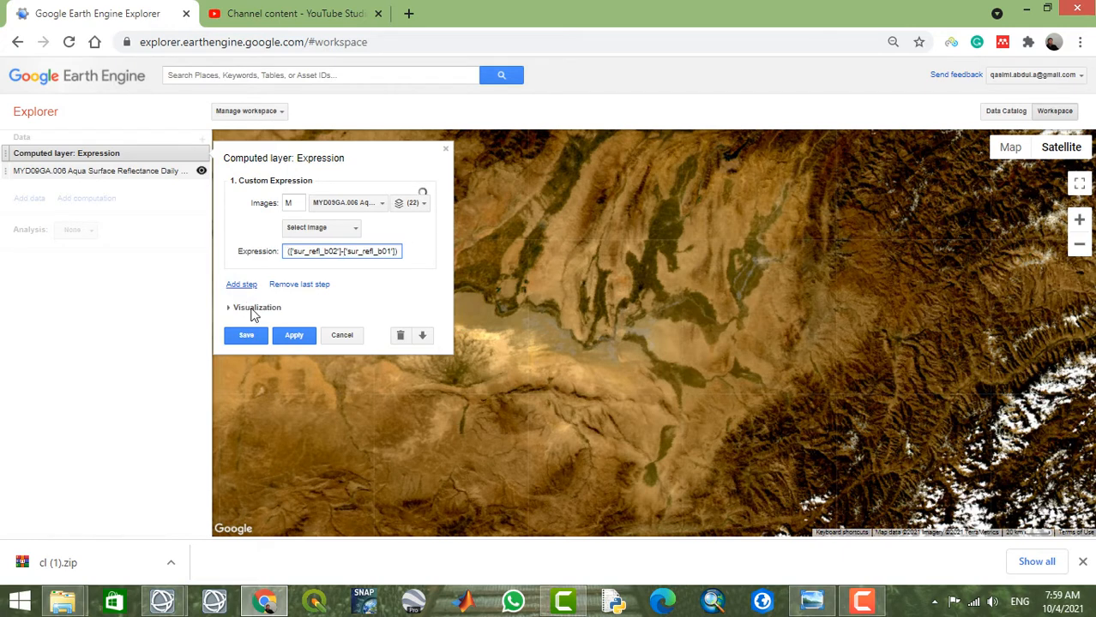
left_click(295, 337)
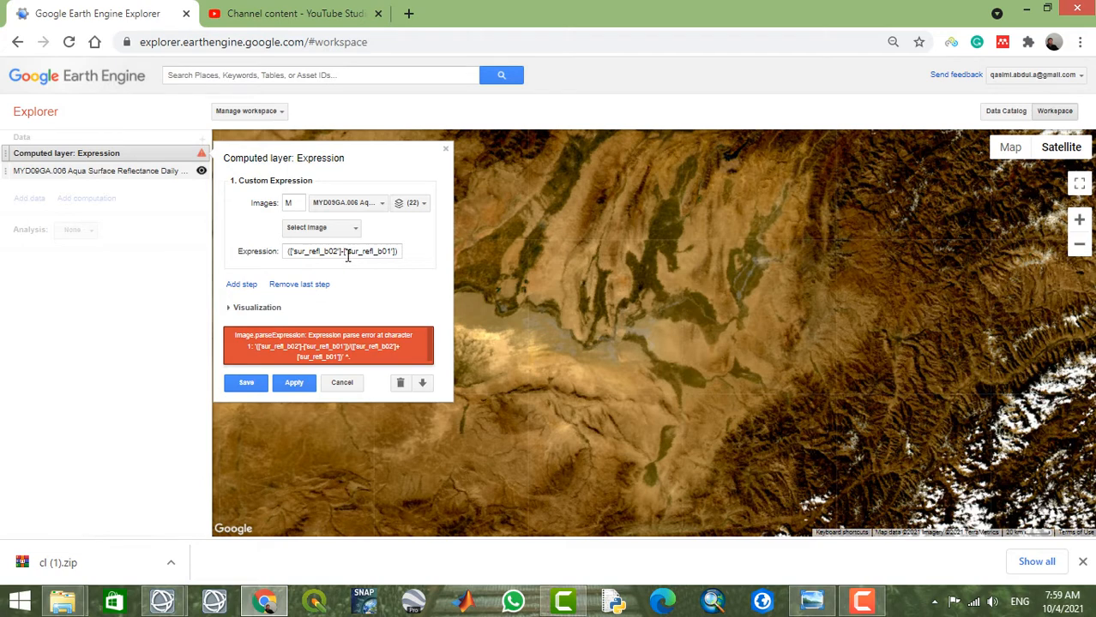
Prefix both numerator bands of the expression with the image variable M, making it (M['sur_refl_b02']-M['sur_refl_b01']).
left_click(289, 251)
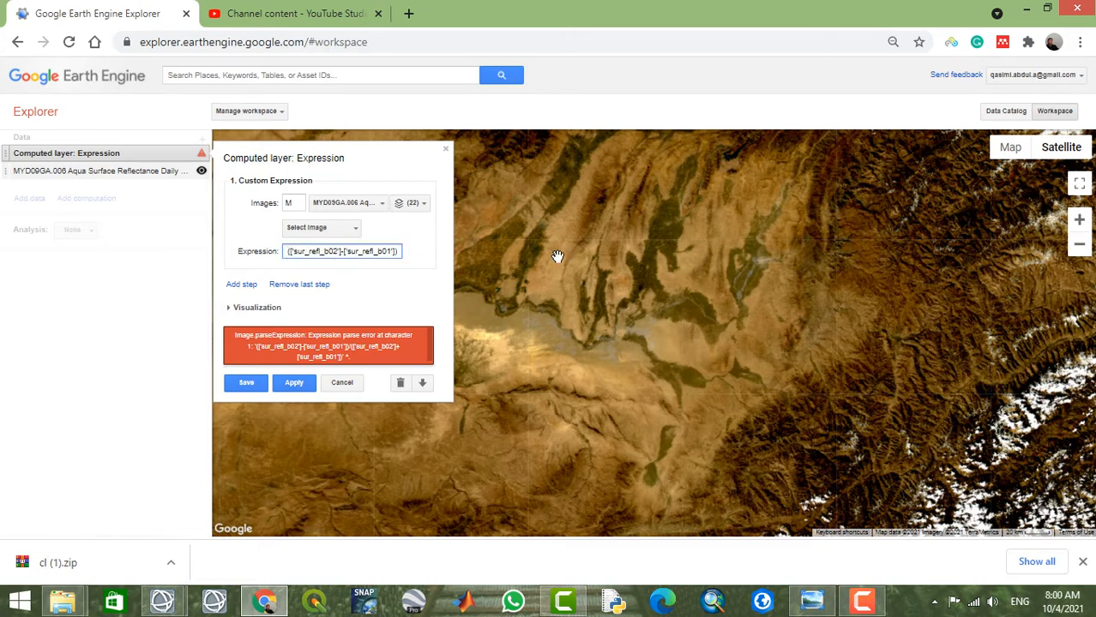
key("Right")
key("Delete")
type("m")
key("BackSpace")
type("M[")
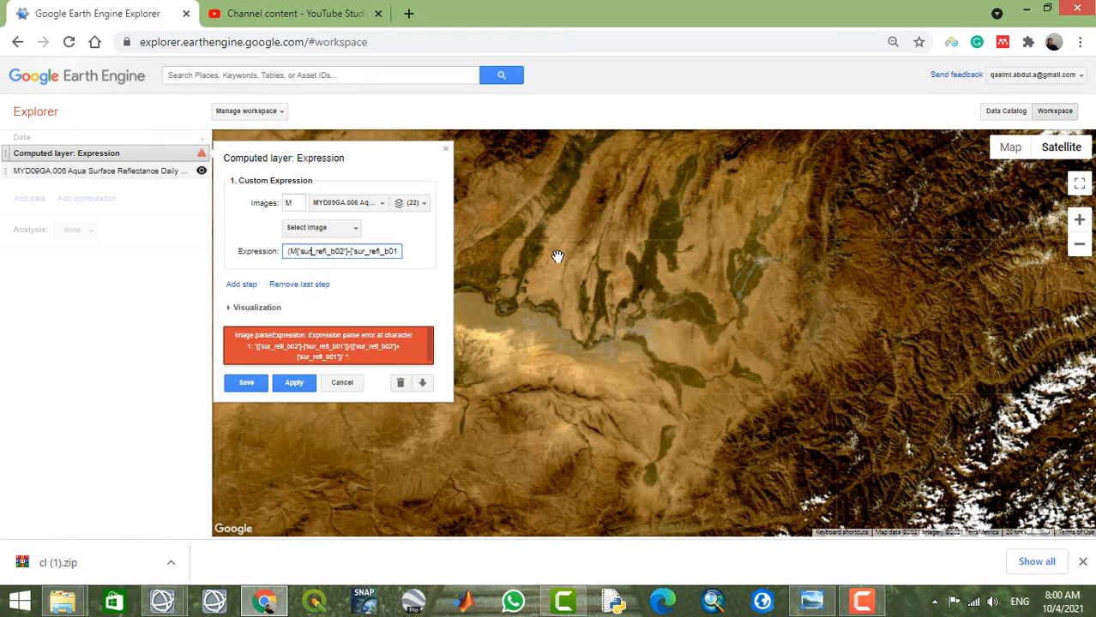
key("Right")
key("Right")
key("Right")
key("Right")
key("Right")
key("Right")
key("Right")
key("Right")
key("Right")
type("M")
Prefix both denominator bands with M, as in (M['sur_refl_b02']+M['sur_refl_b01']), and apply and save the computed layer.
key("Right")
key("Right")
key("Right")
key("Right")
key("Right")
key("Right")
key("Right")
key("Right")
key("Right")
key("Right")
key("Right")
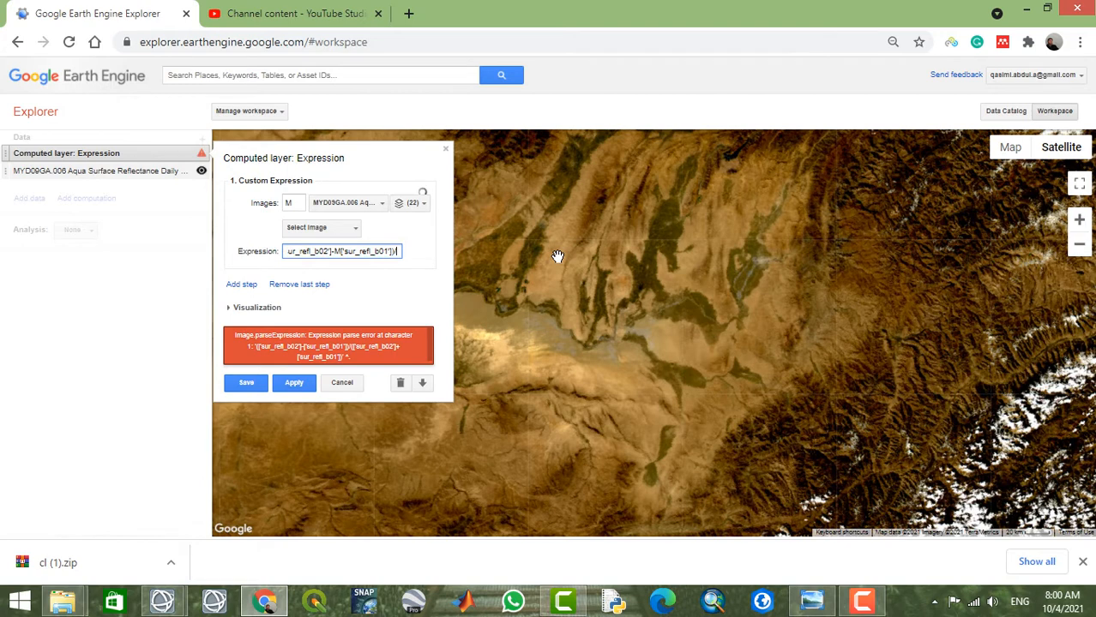
type("/(")
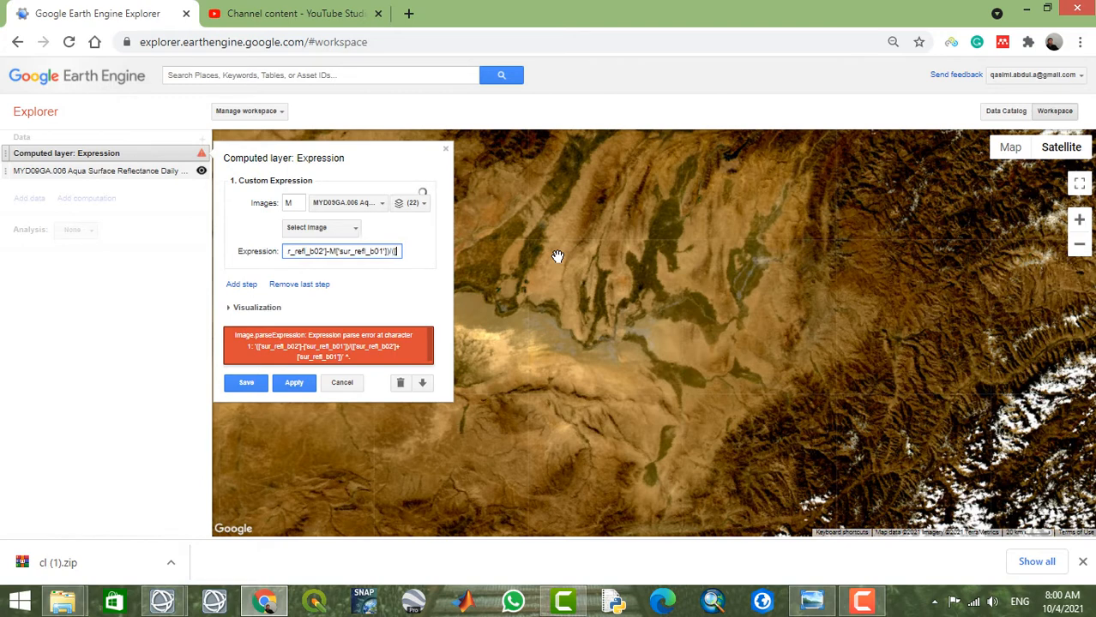
type("M")
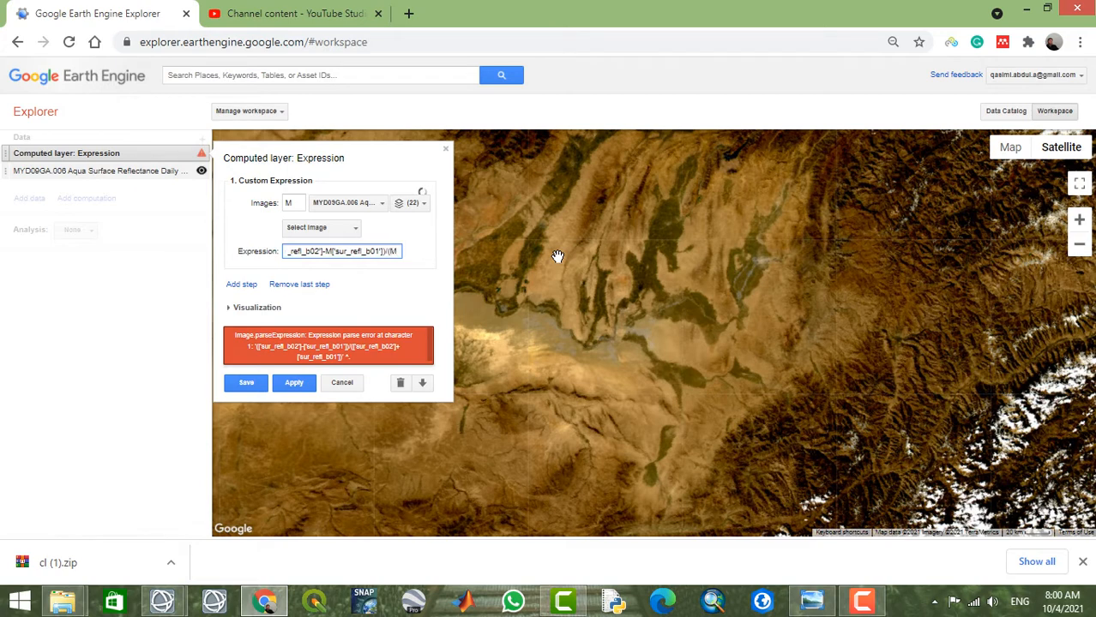
type("['sur_refl_b0")
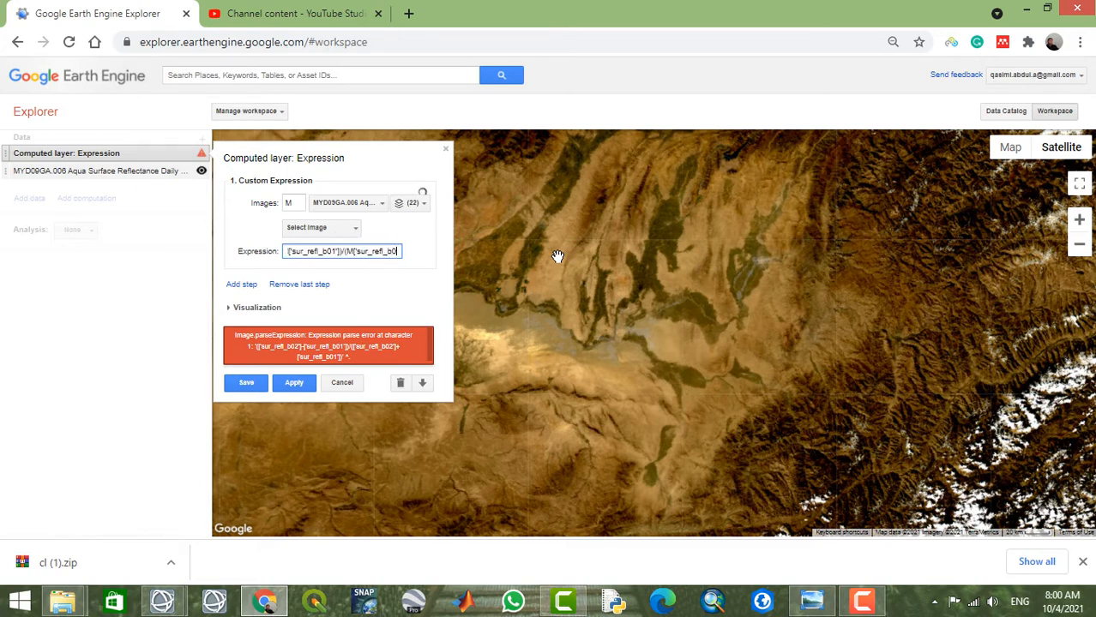
type("2']+")
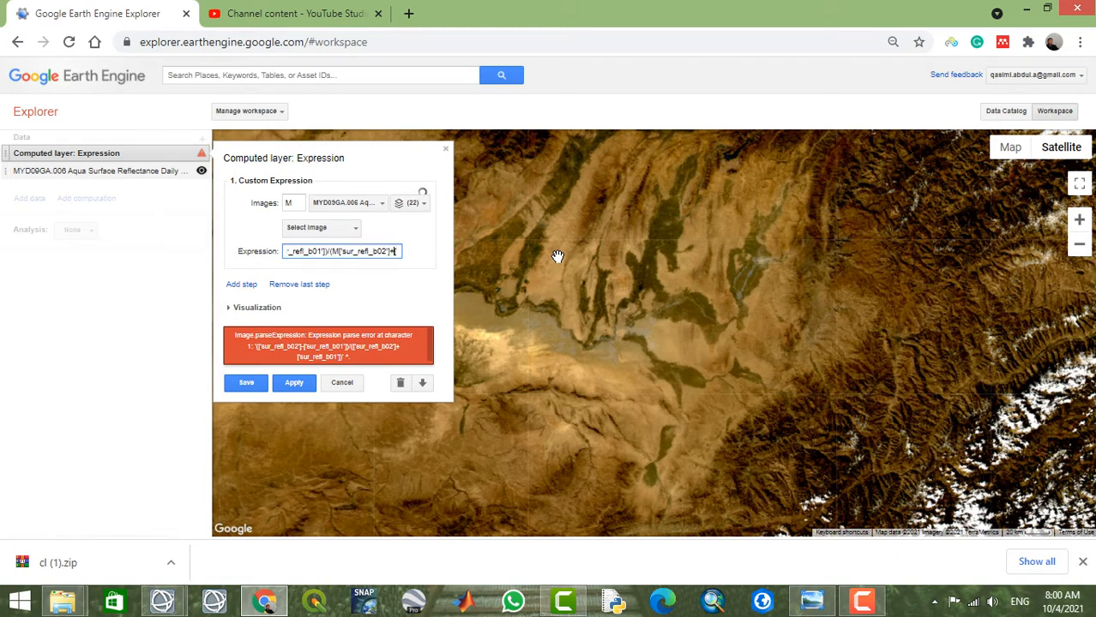
type("M")
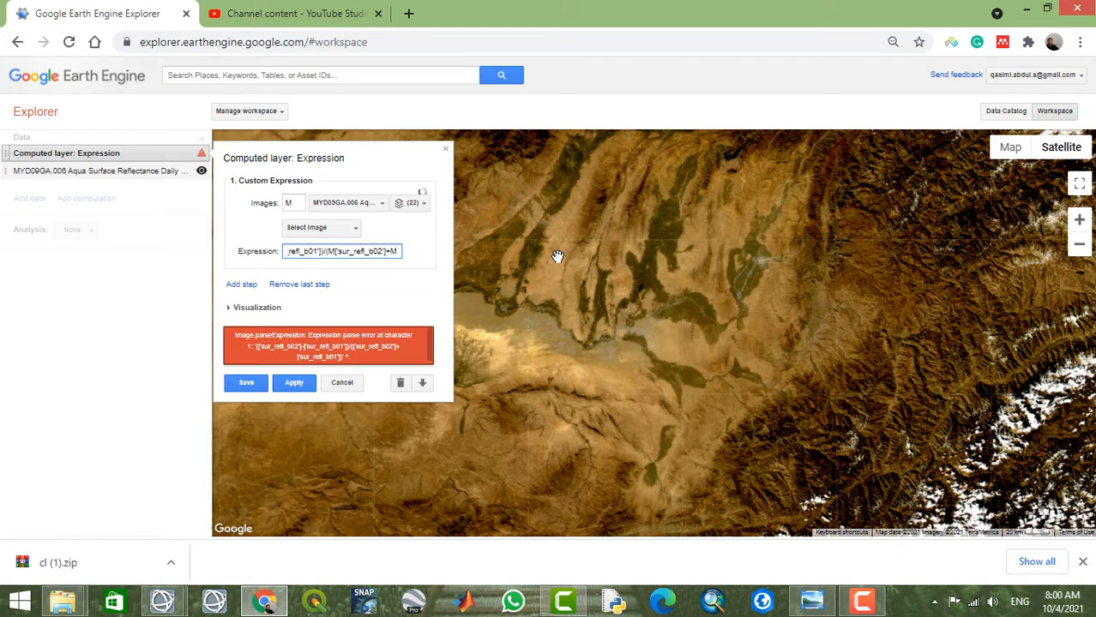
left_click(297, 387)
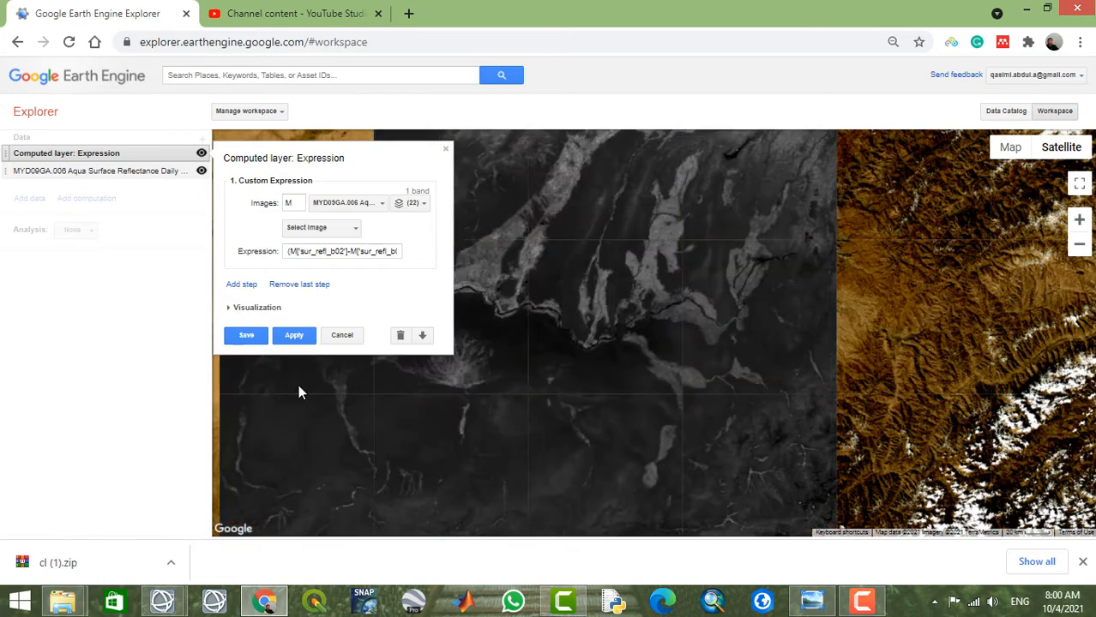
left_click(244, 336)
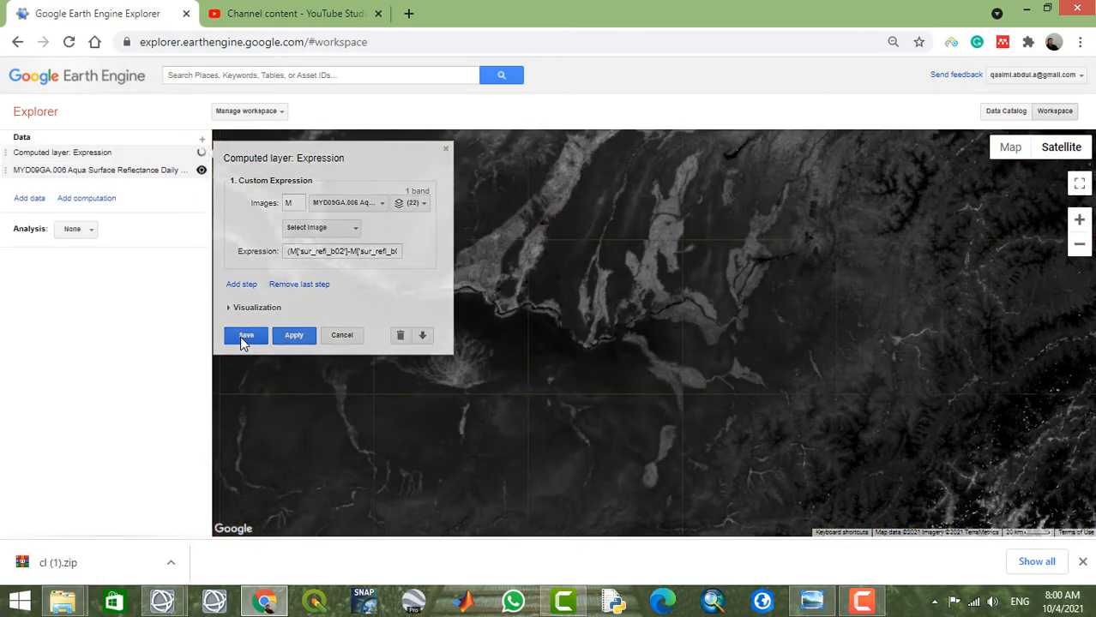
Examine the computed normalized-difference layer across the wider surrounding region, comparing its bright and dark areas.
scroll(626, 337, "down", 2)
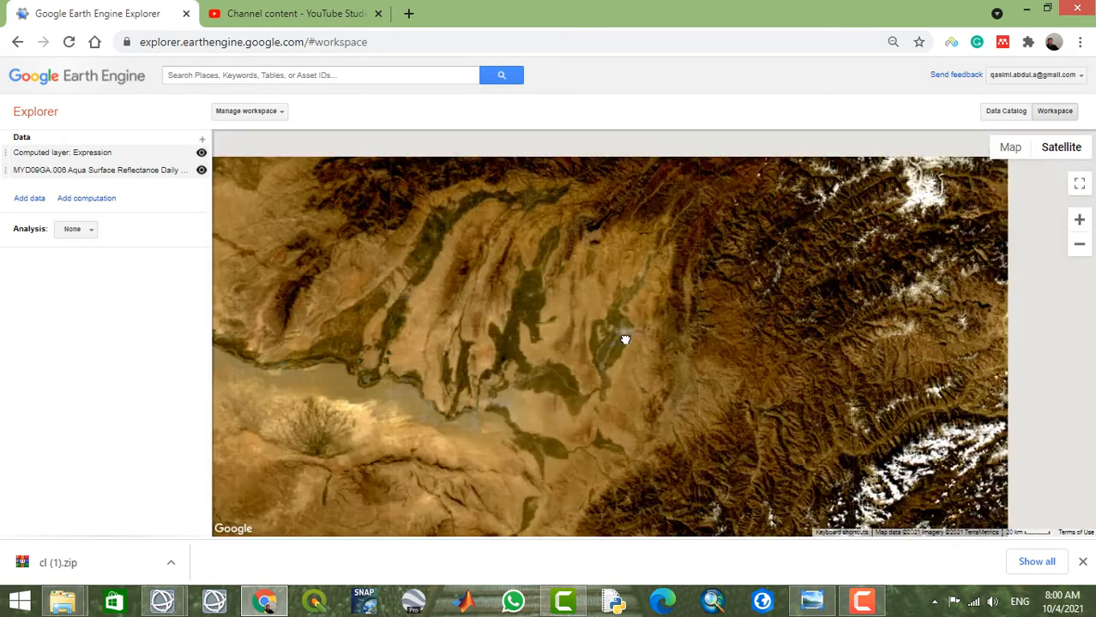
scroll(625, 337, "down", 2)
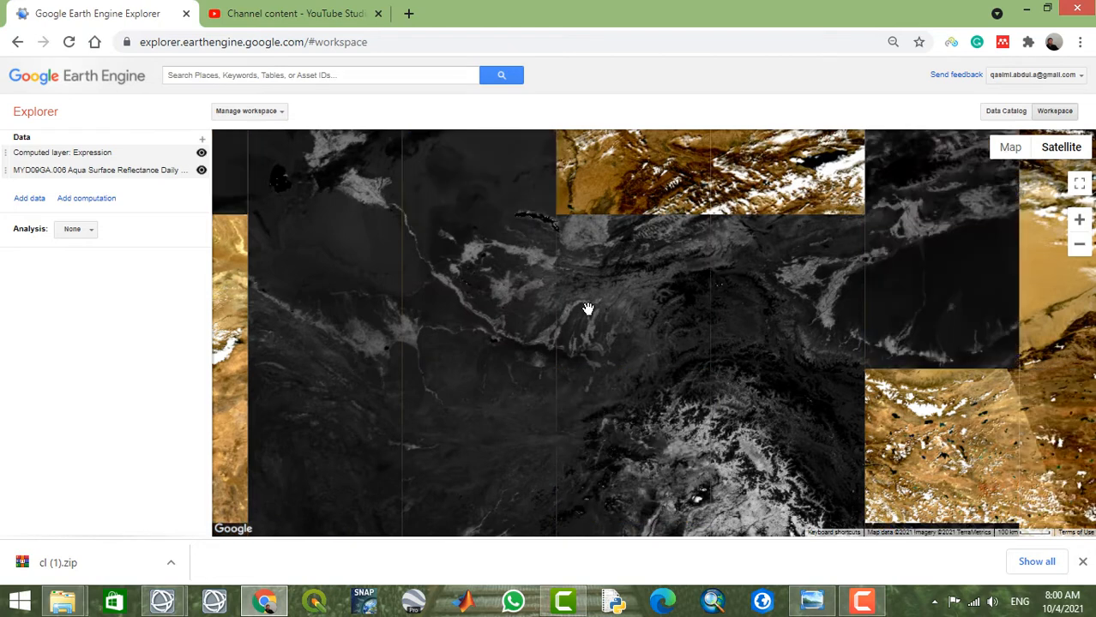
left_click_drag(525, 316, 708, 295)
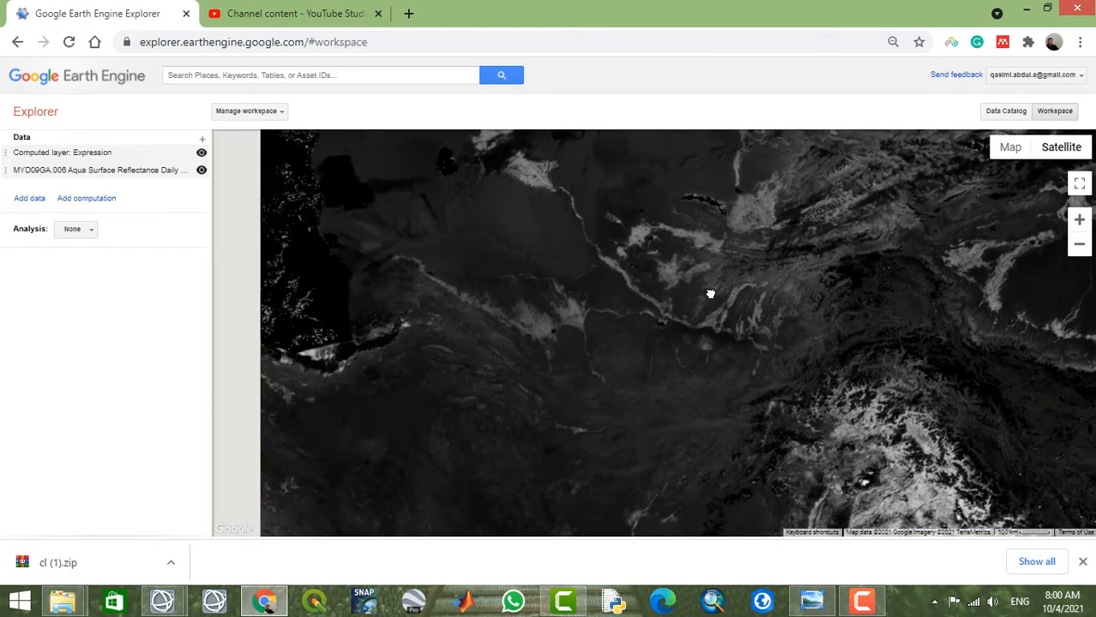
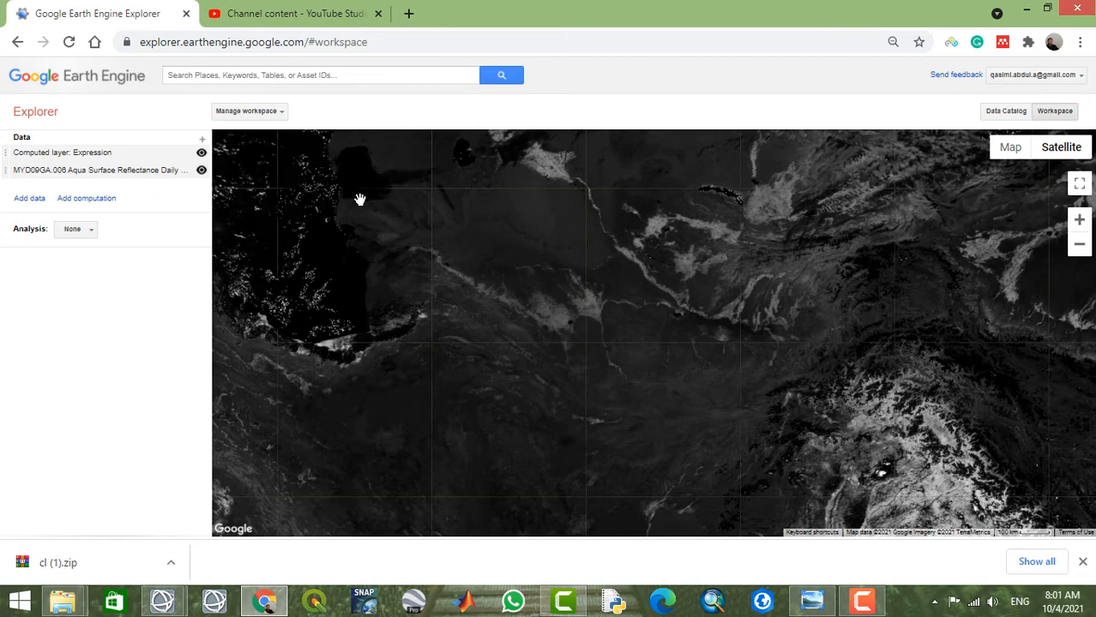
left_click_drag(658, 291, 597, 259)
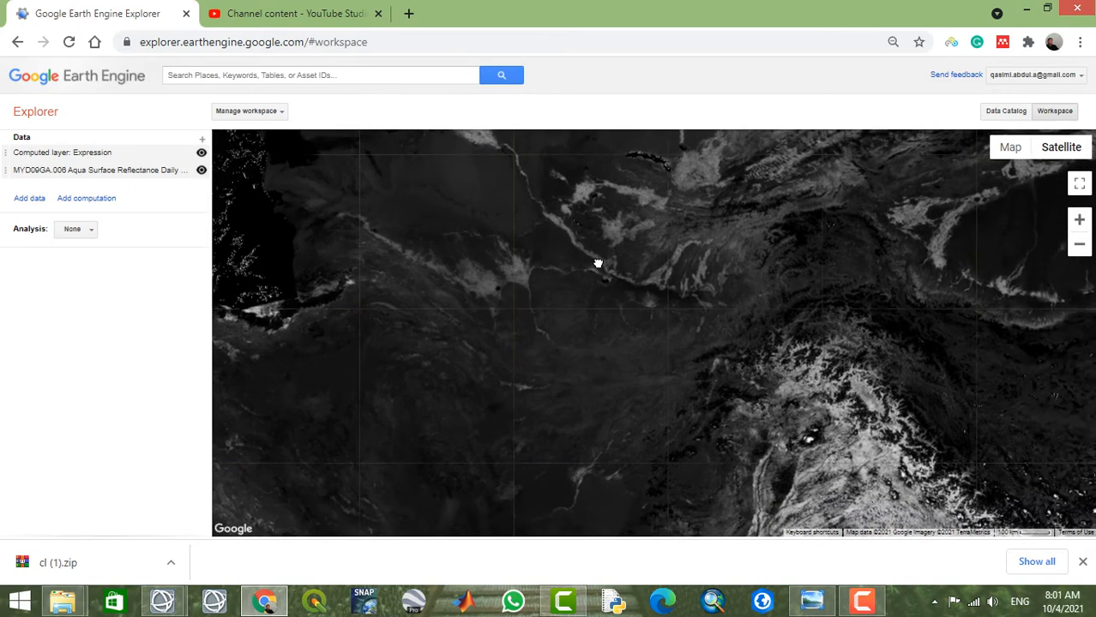
left_click_drag(636, 320, 581, 259)
left_click_drag(631, 301, 571, 229)
left_click_drag(555, 291, 633, 367)
left_click_drag(400, 221, 481, 304)
left_click_drag(455, 264, 489, 389)
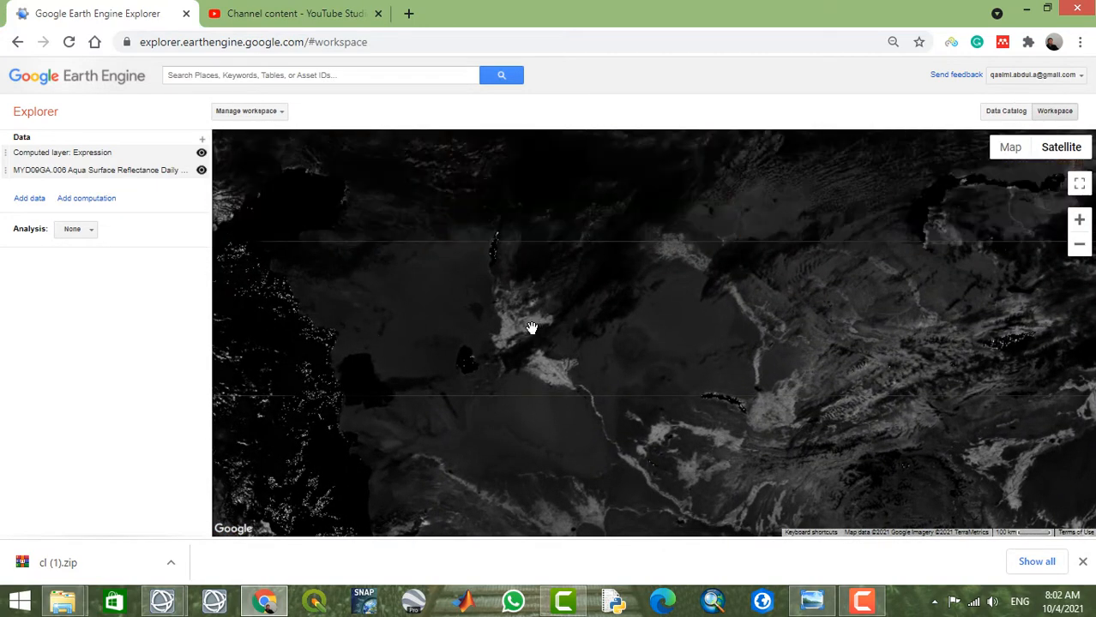
left_click_drag(423, 269, 428, 144)
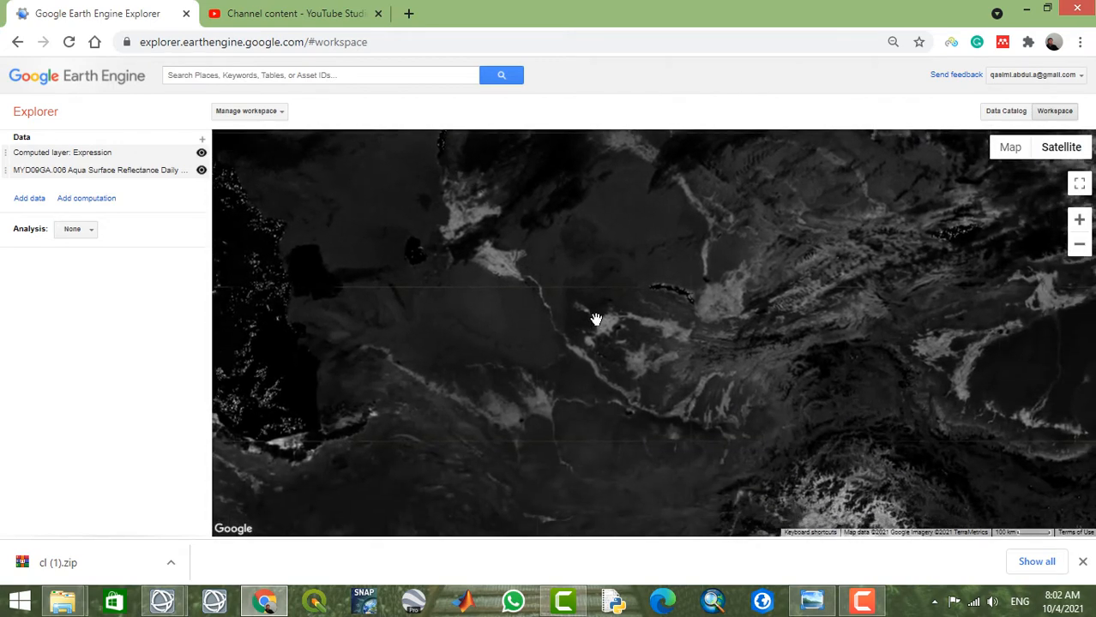
left_click_drag(594, 320, 494, 276)
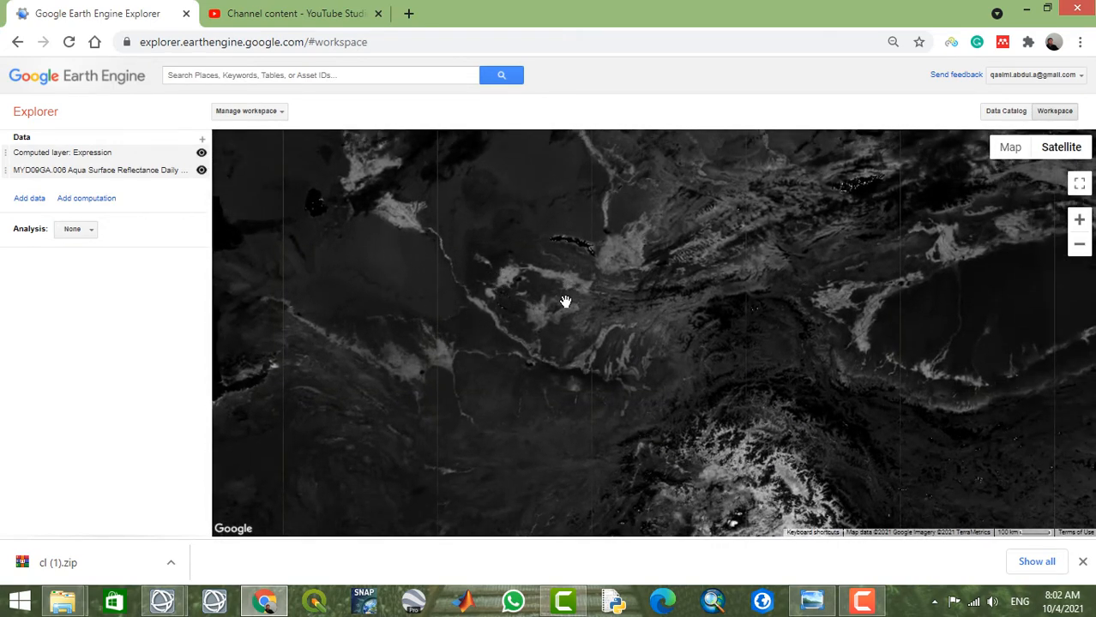
left_click_drag(447, 254, 512, 258)
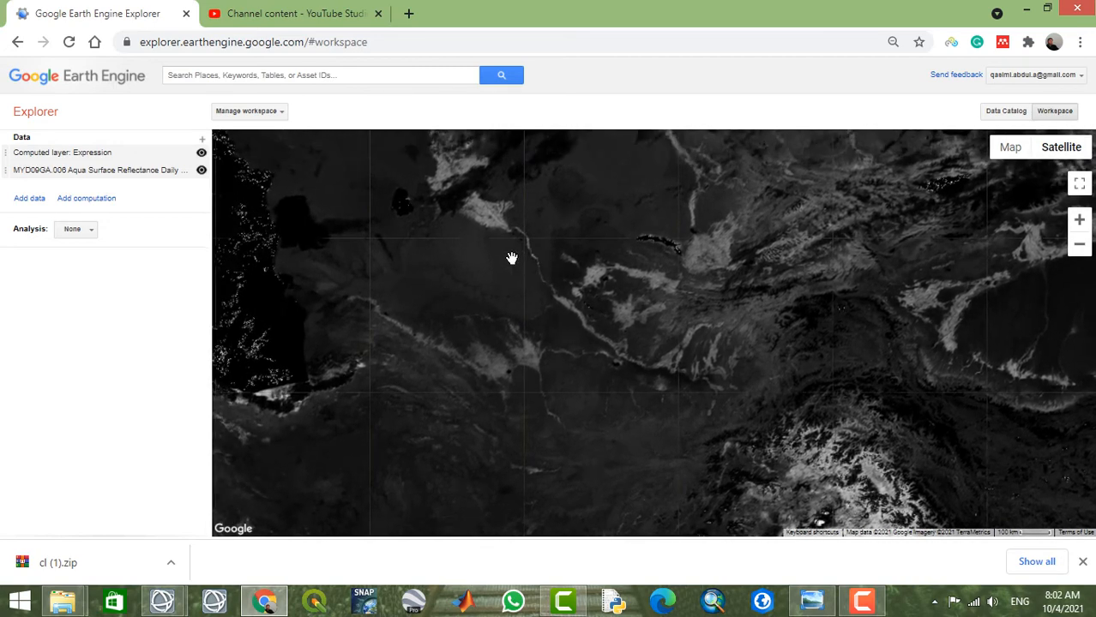
left_click(376, 75)
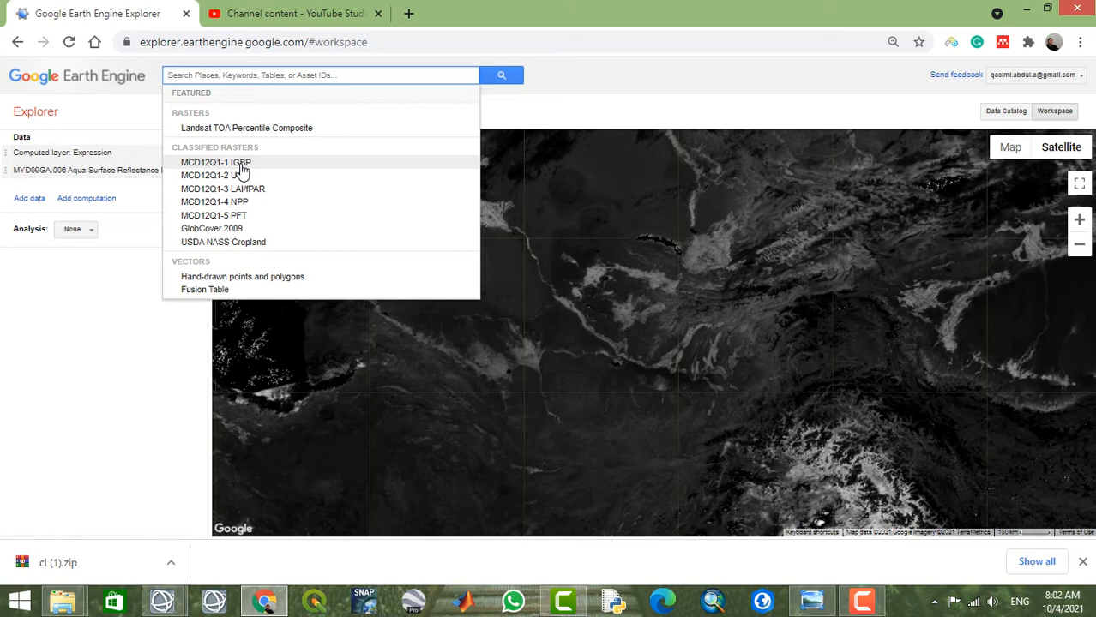
left_click(210, 164)
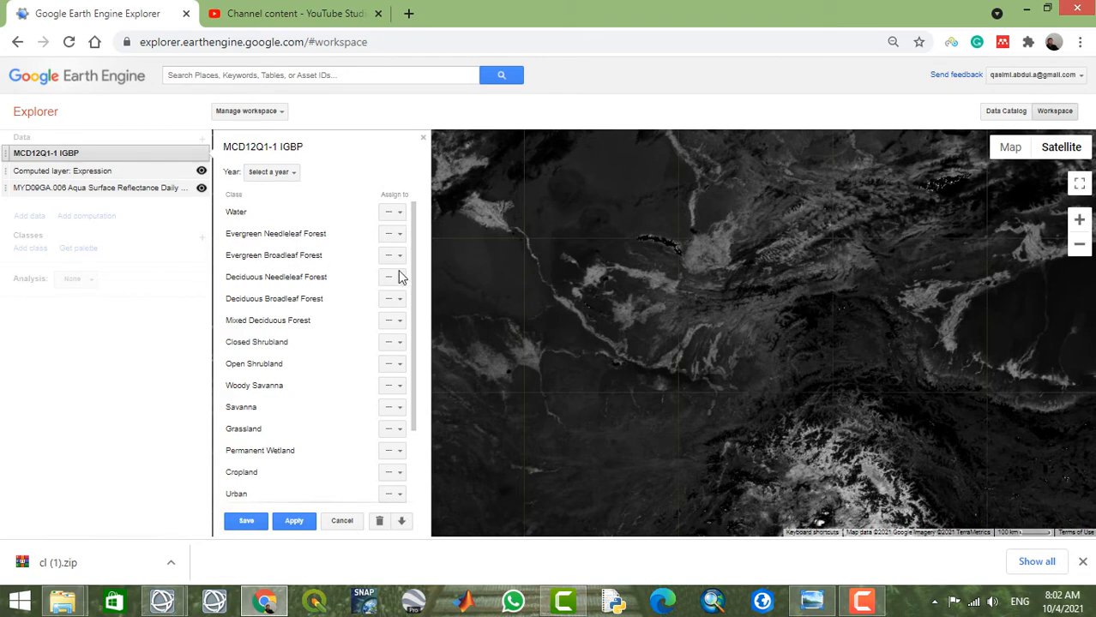
left_click_drag(414, 264, 423, 209)
left_click(291, 174)
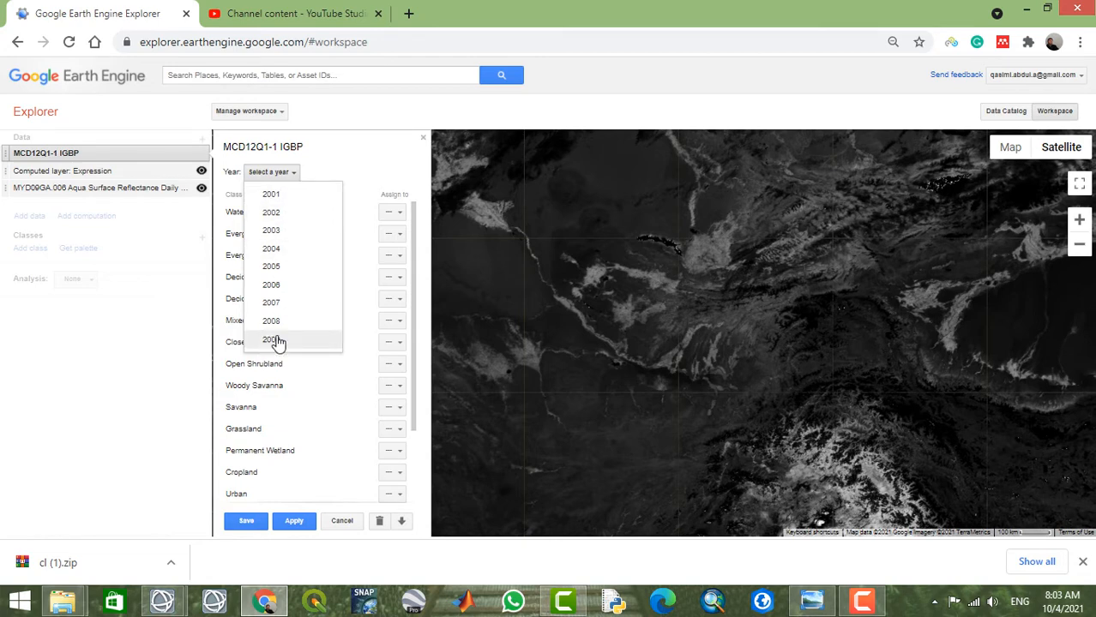
left_click(332, 145)
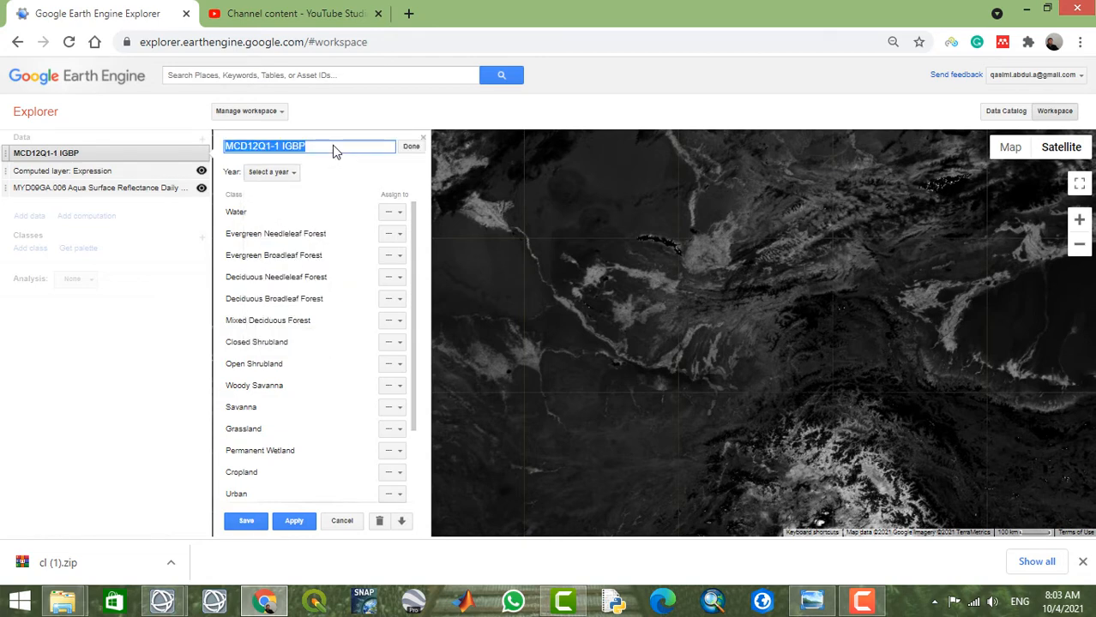
left_click(417, 146)
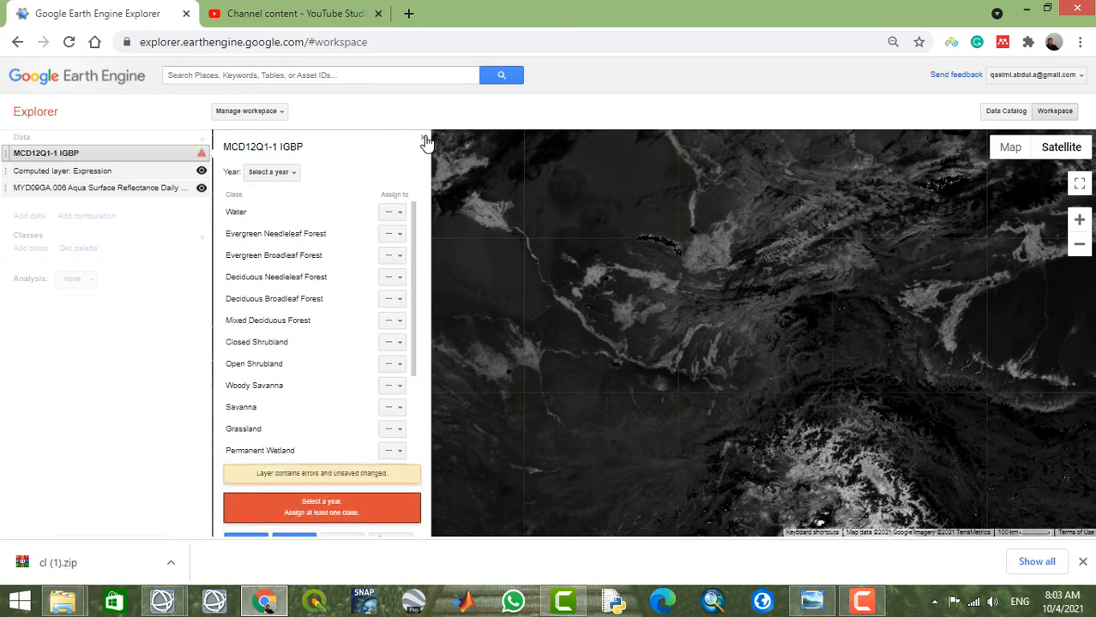
scroll(322, 457, "down", 3)
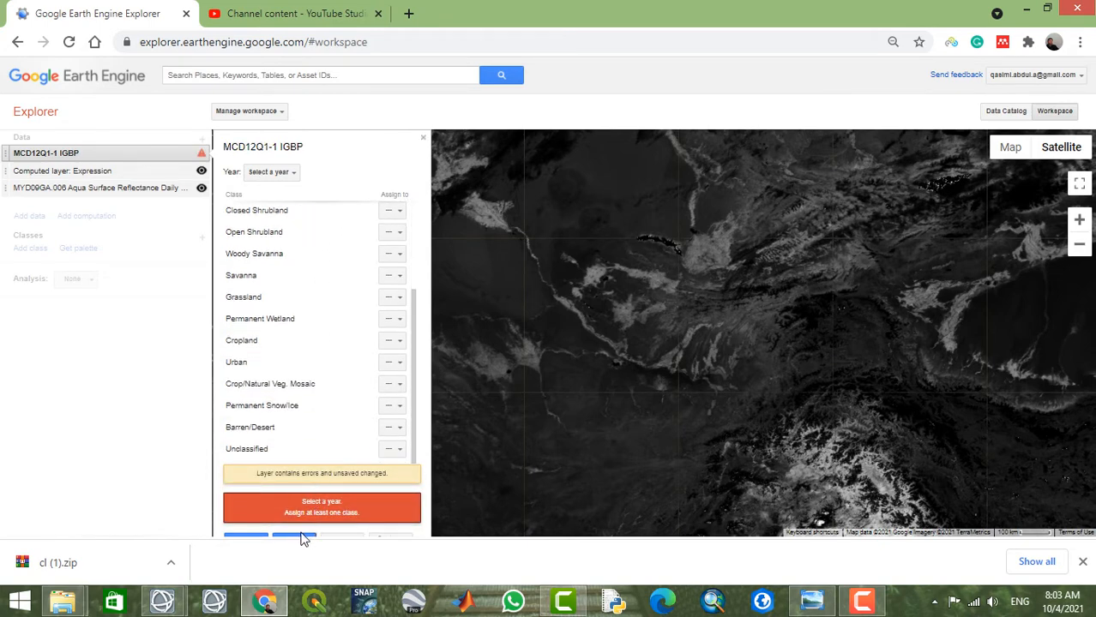
left_click(384, 539)
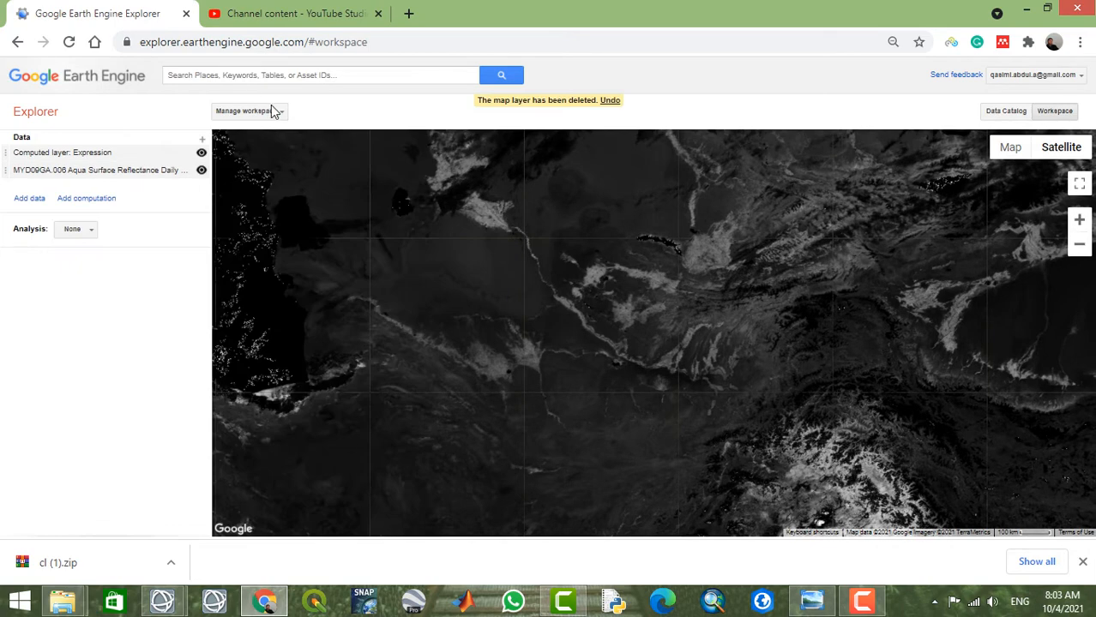
Add the classified raster MCD12Q1-2 UMD to the workspace and set its year to 2005.
left_click(332, 75)
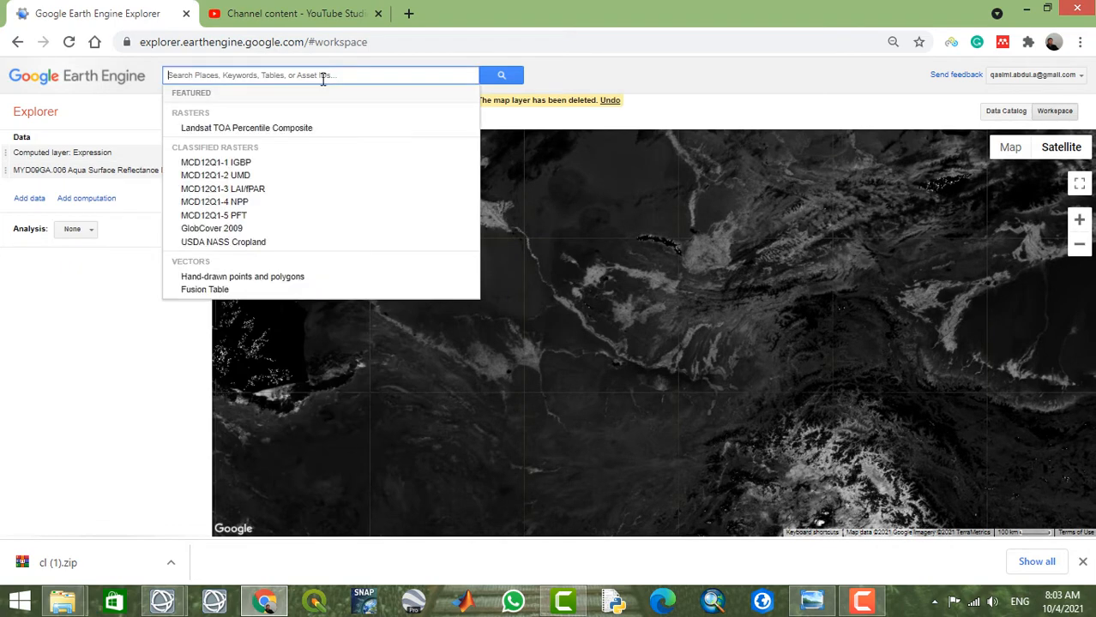
left_click(250, 176)
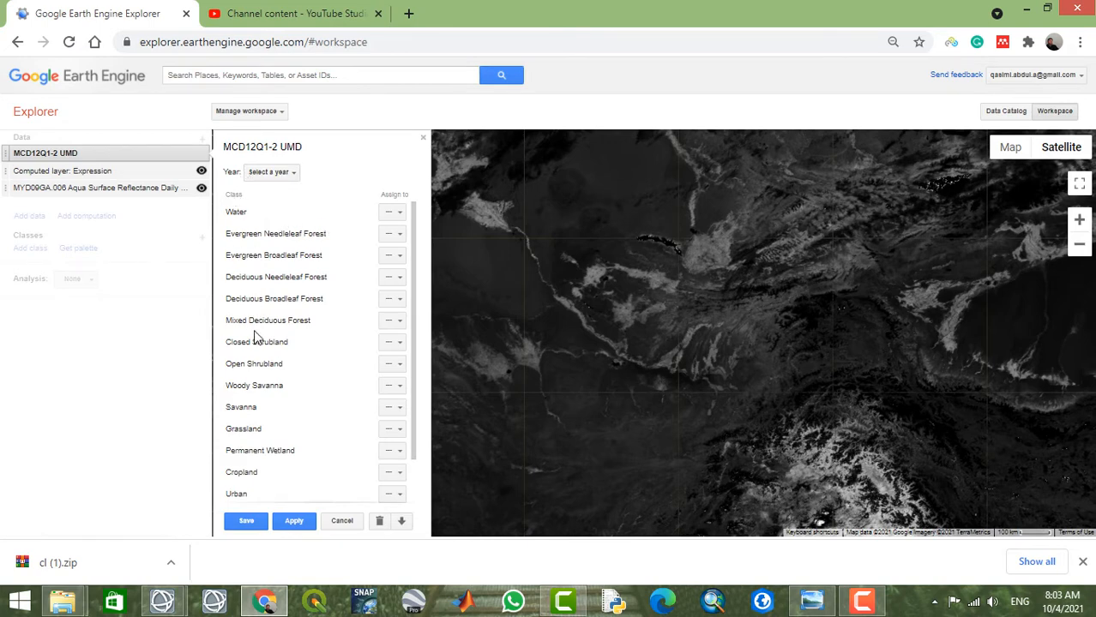
left_click(290, 174)
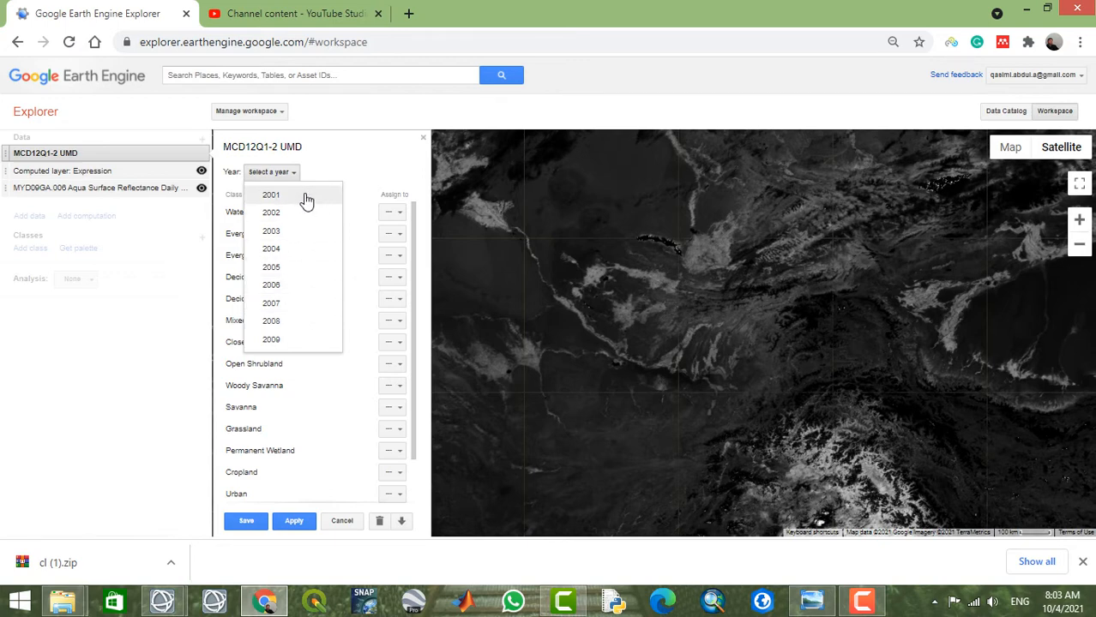
left_click(360, 144)
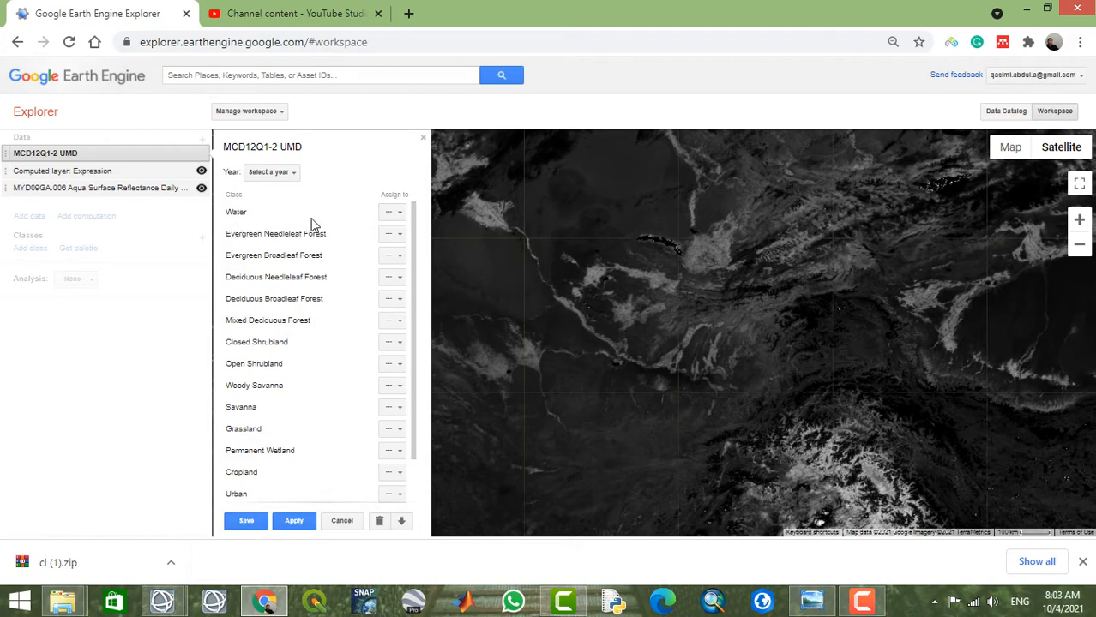
left_click(287, 171)
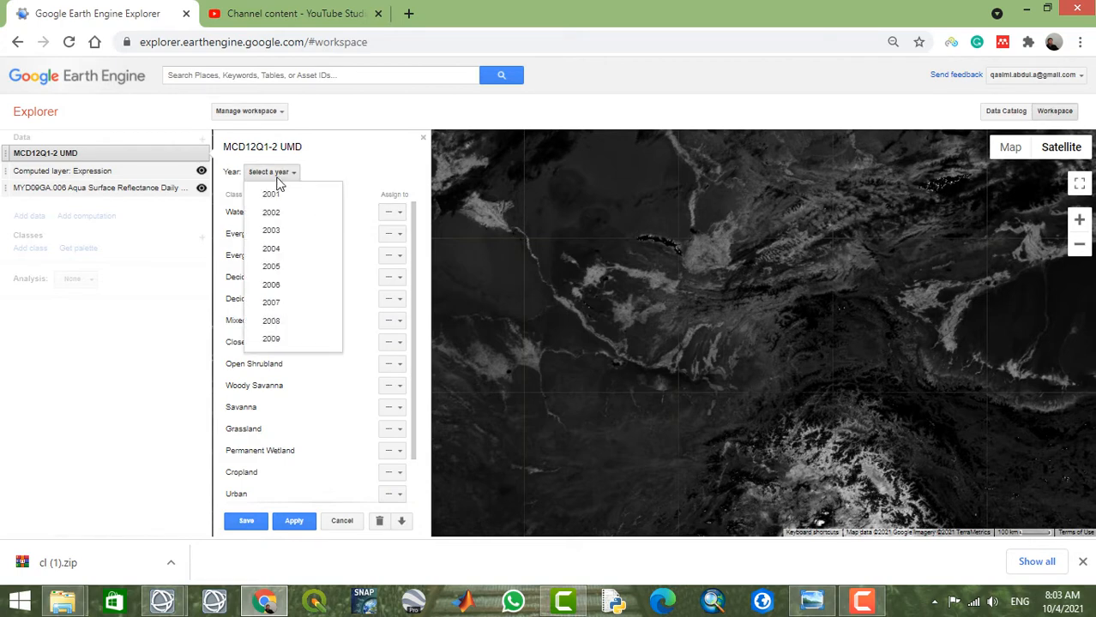
left_click(270, 271)
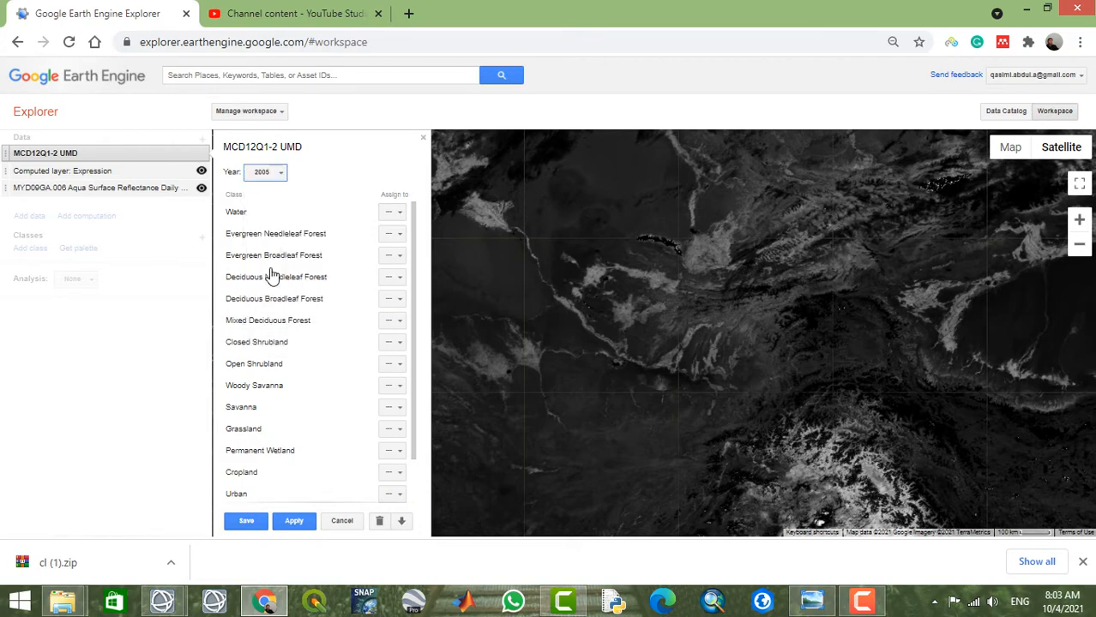
Create a new class for the Water category of MCD12Q1-2 UMD and assign Water to it.
left_click(400, 213)
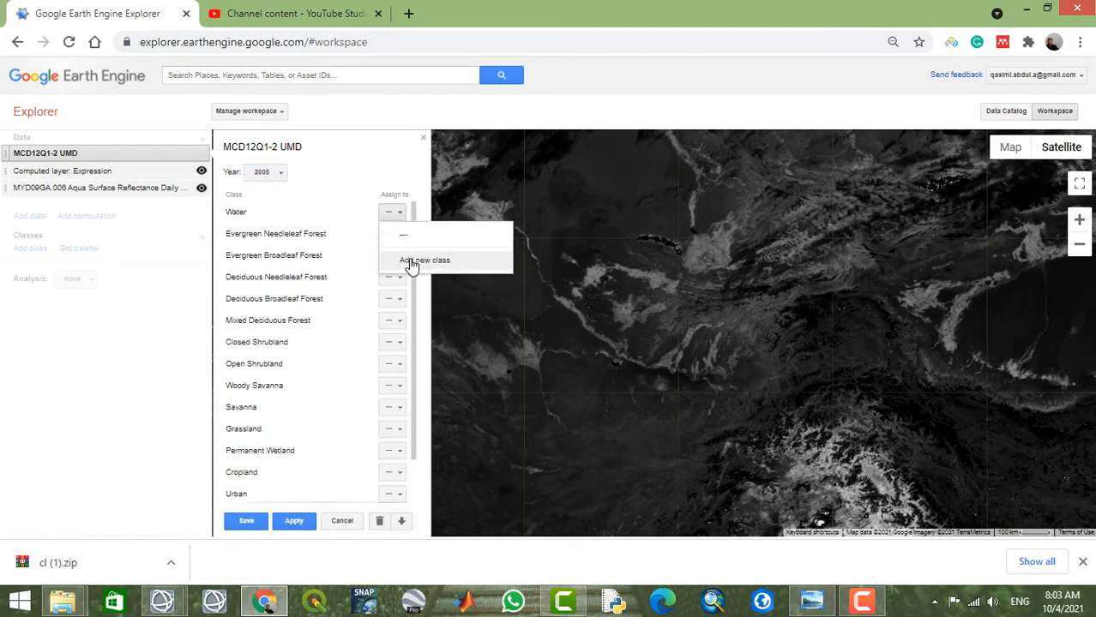
left_click(412, 266)
left_click(397, 212)
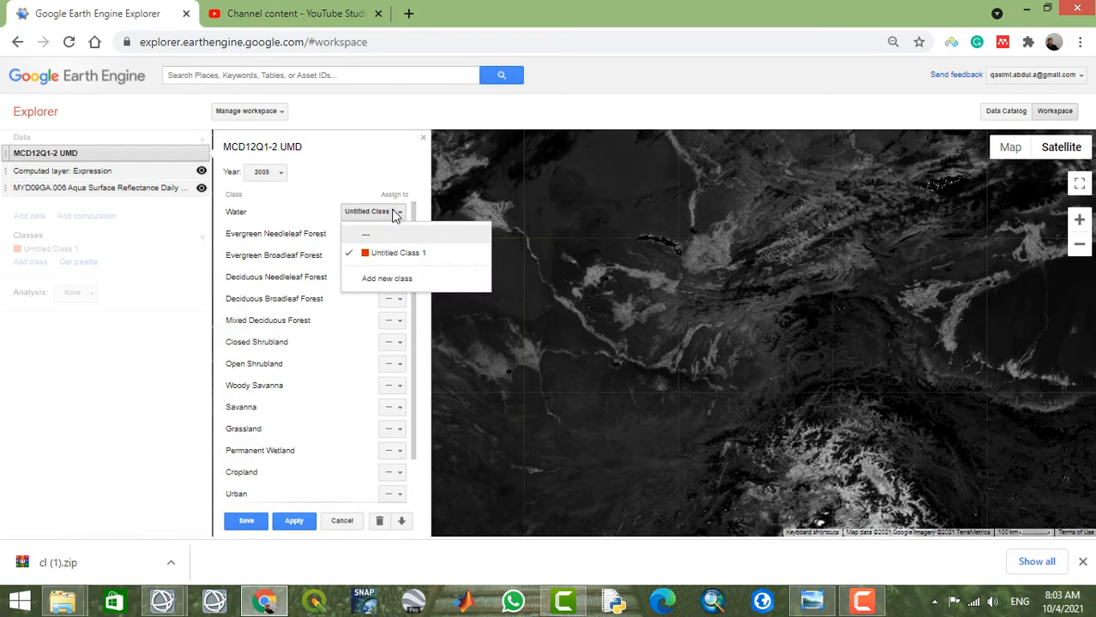
left_click(369, 254)
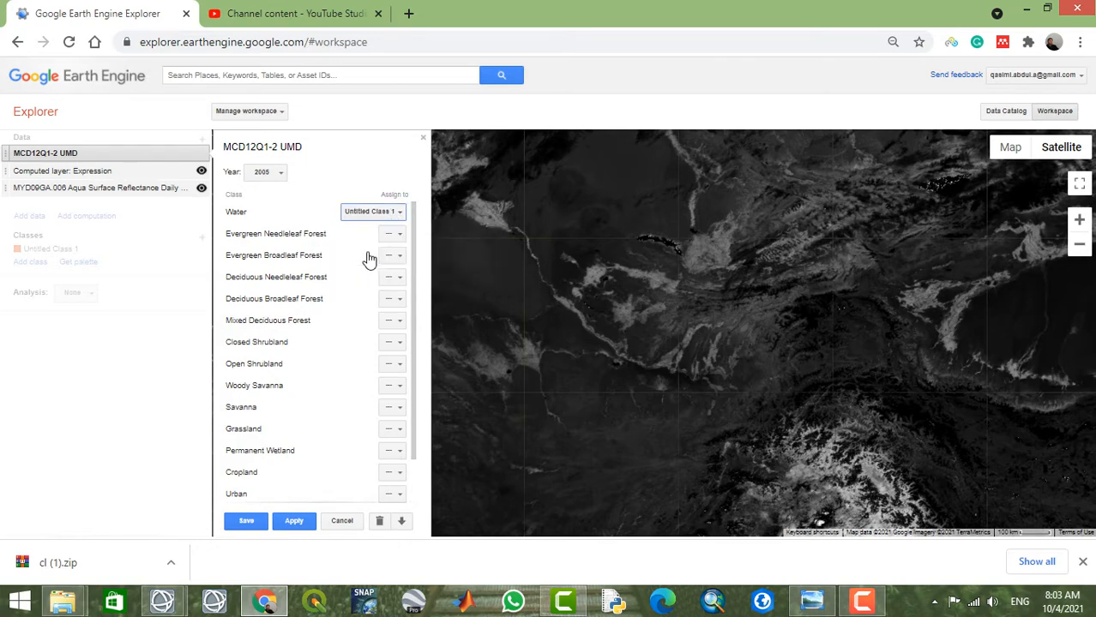
Keep the Water category assigned to Untitled Class 1 and apply the MCD12Q1-2 UMD layer to the map.
left_click(386, 212)
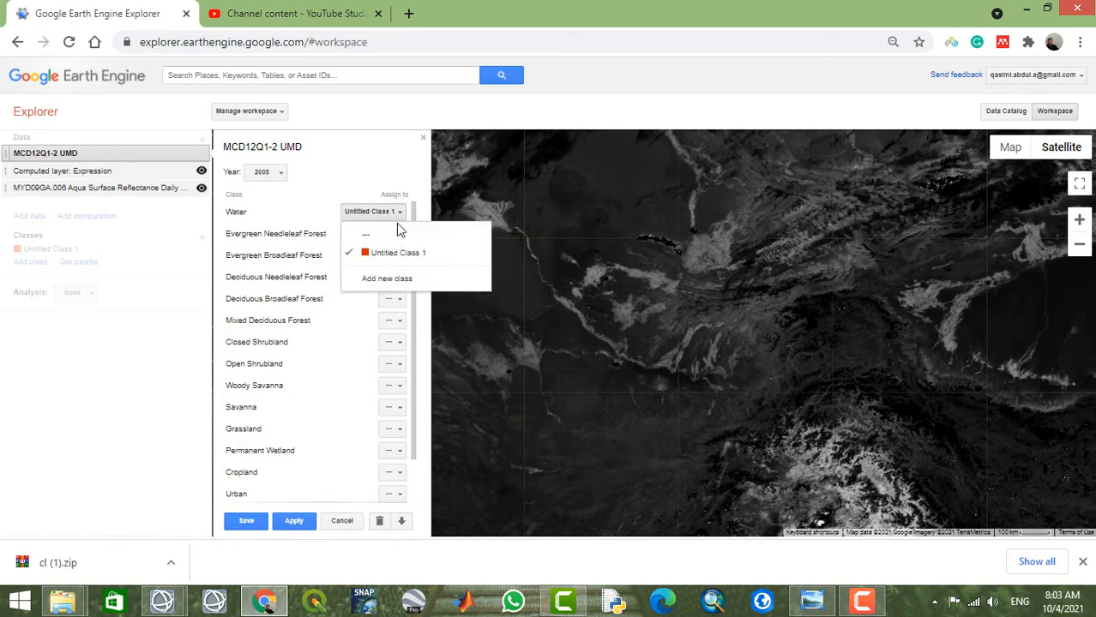
left_click(337, 208)
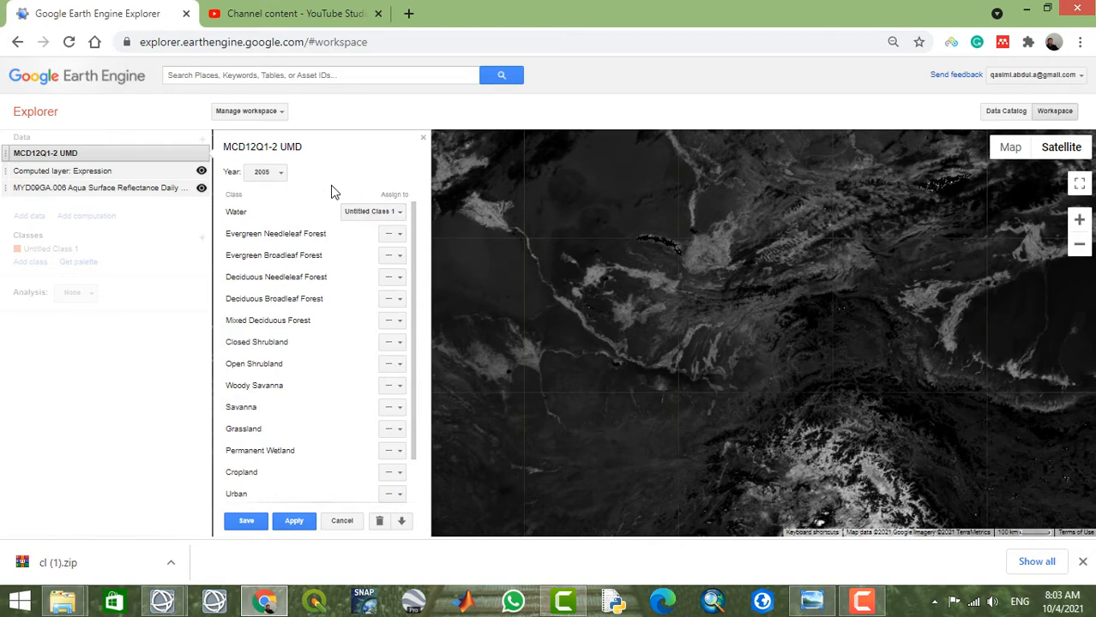
left_click(289, 525)
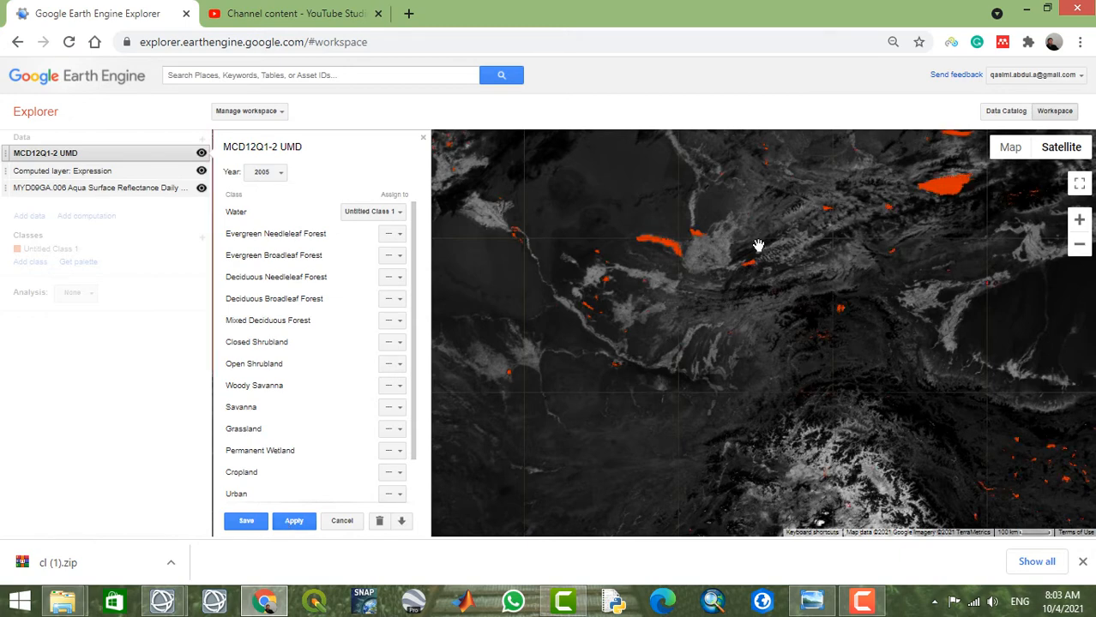
Examine the areas classified as water across the wider region, including the large lakes and the river course.
left_click_drag(766, 317, 709, 337)
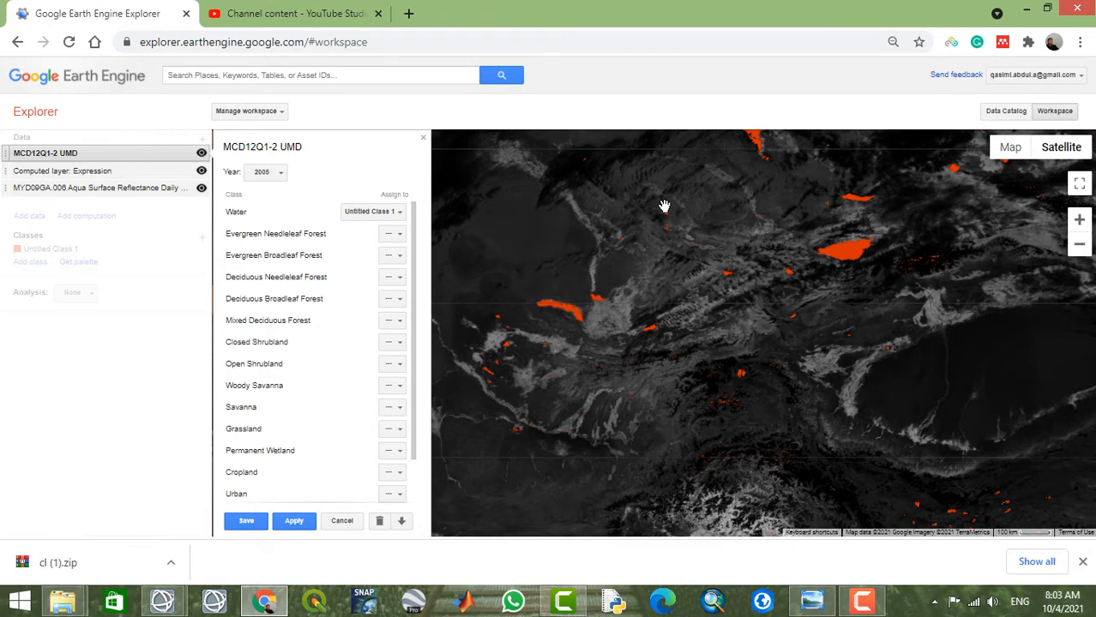
left_click_drag(660, 279, 725, 202)
scroll(708, 275, "down", 3)
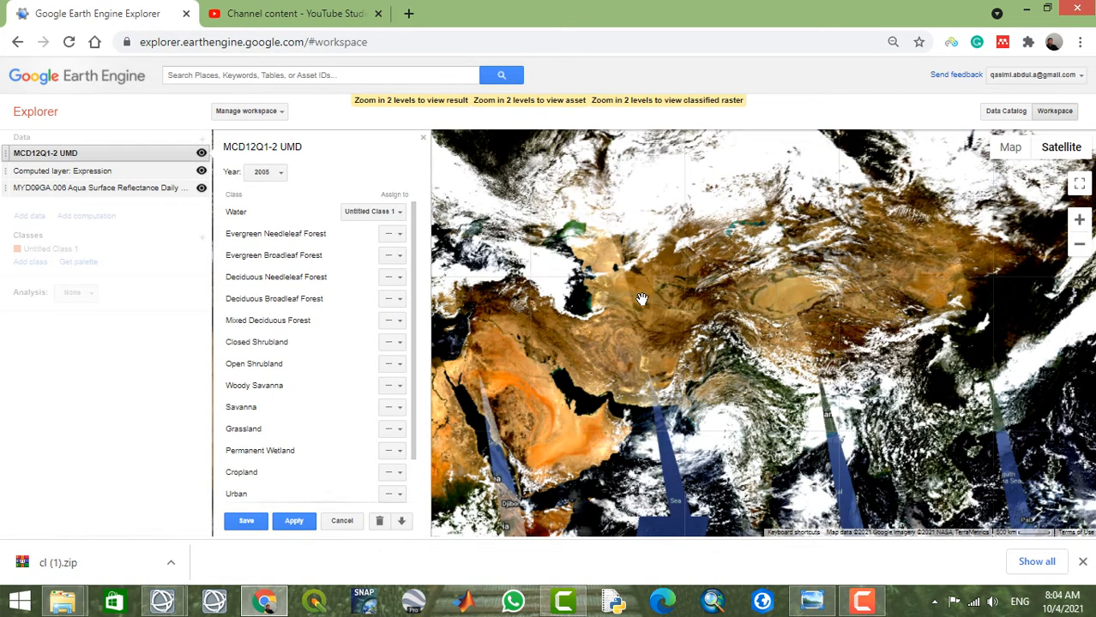
scroll(654, 314, "up", 3)
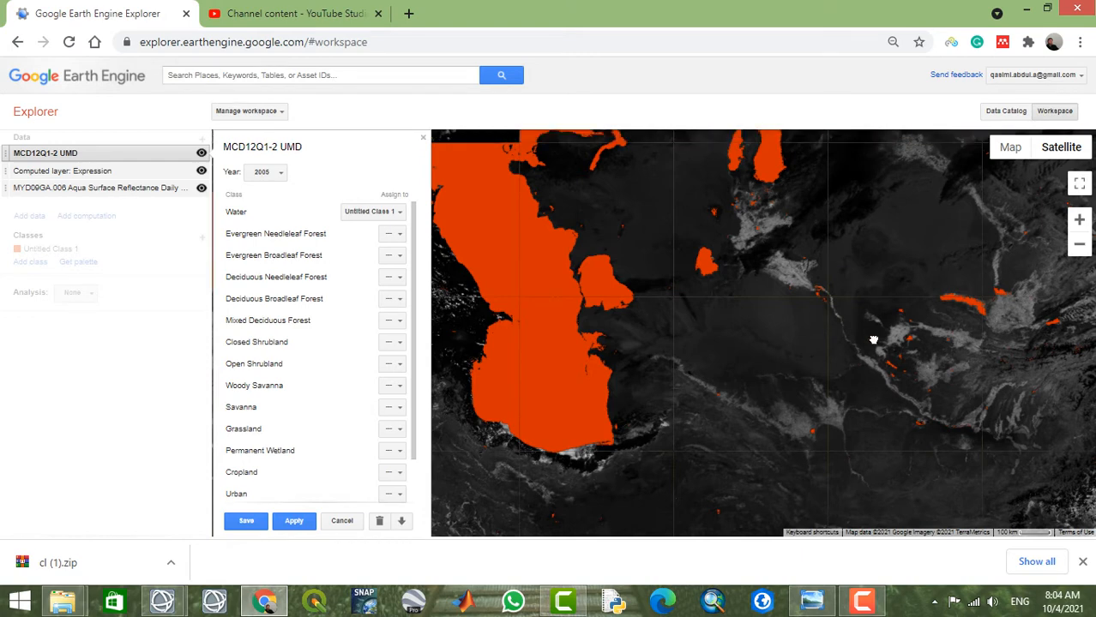
scroll(716, 237, "up", 2)
scroll(725, 266, "up", 1)
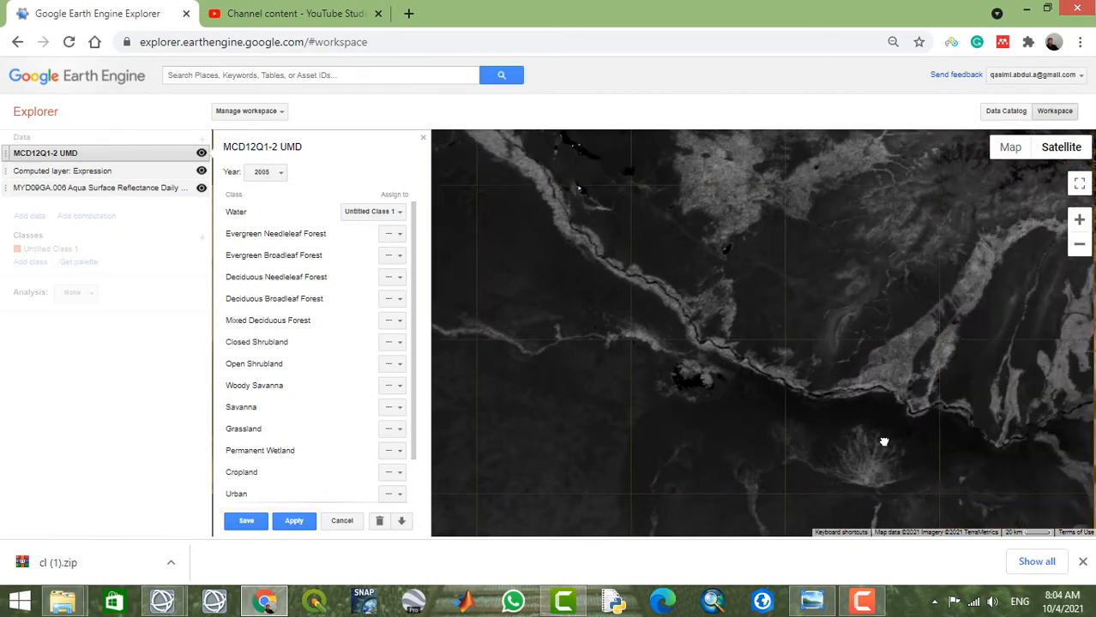
left_click_drag(883, 442, 749, 342)
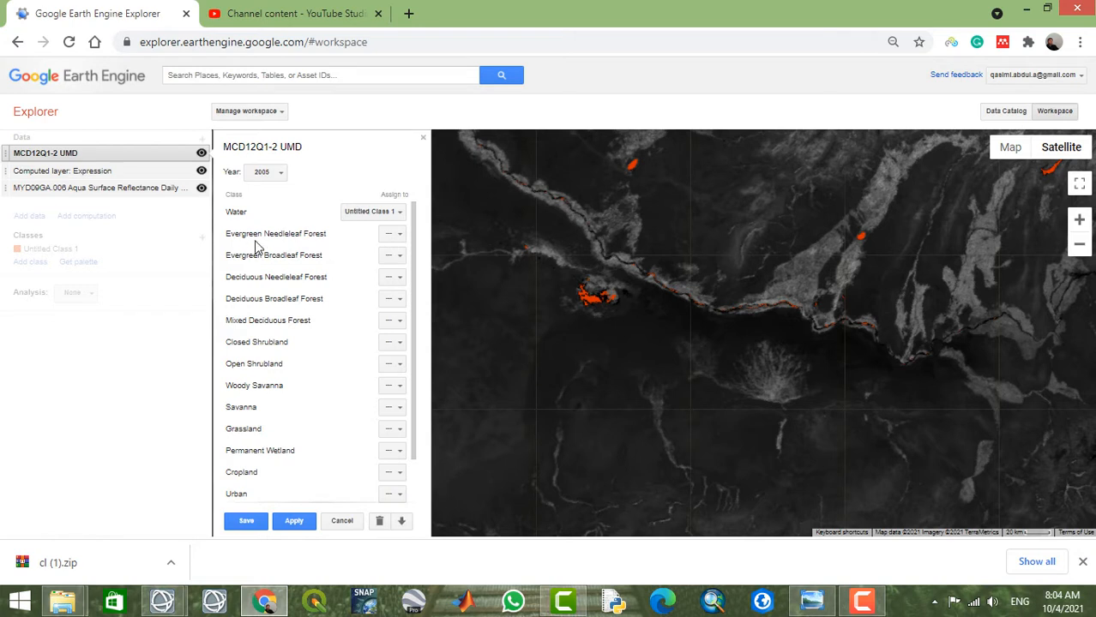
Assign the Evergreen Needleleaf Forest category to Untitled Class 1 and apply the change.
left_click(399, 237)
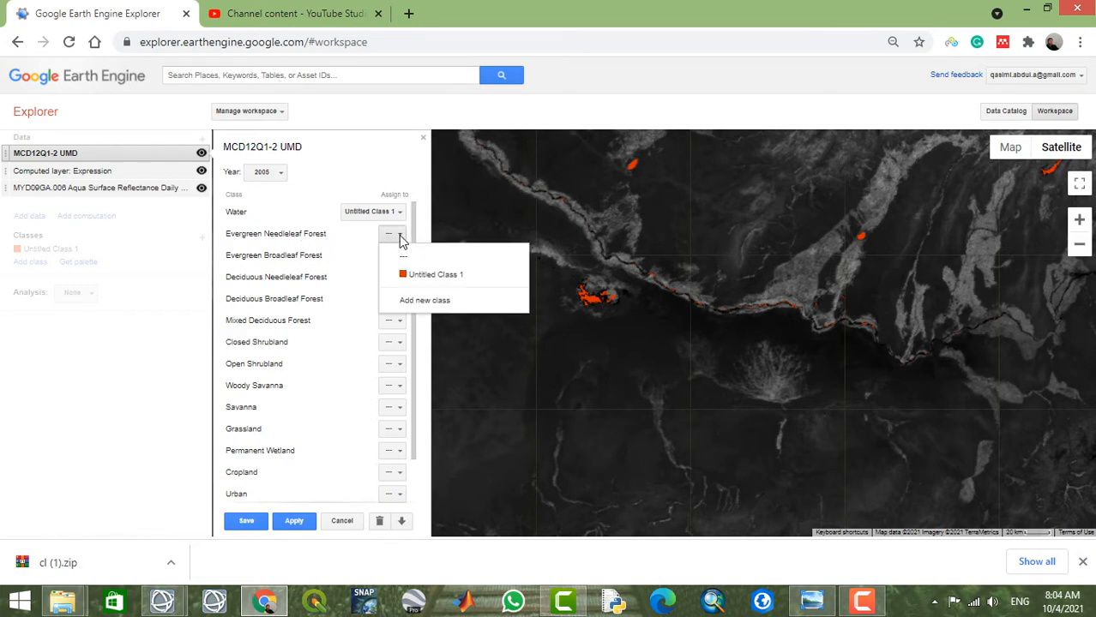
left_click(418, 275)
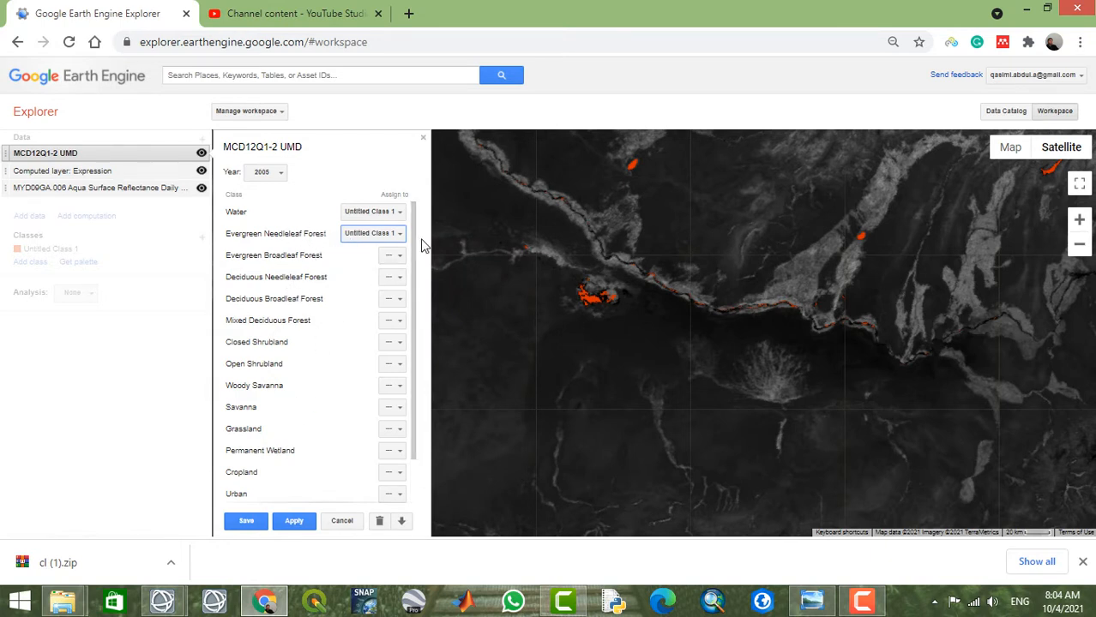
left_click(294, 522)
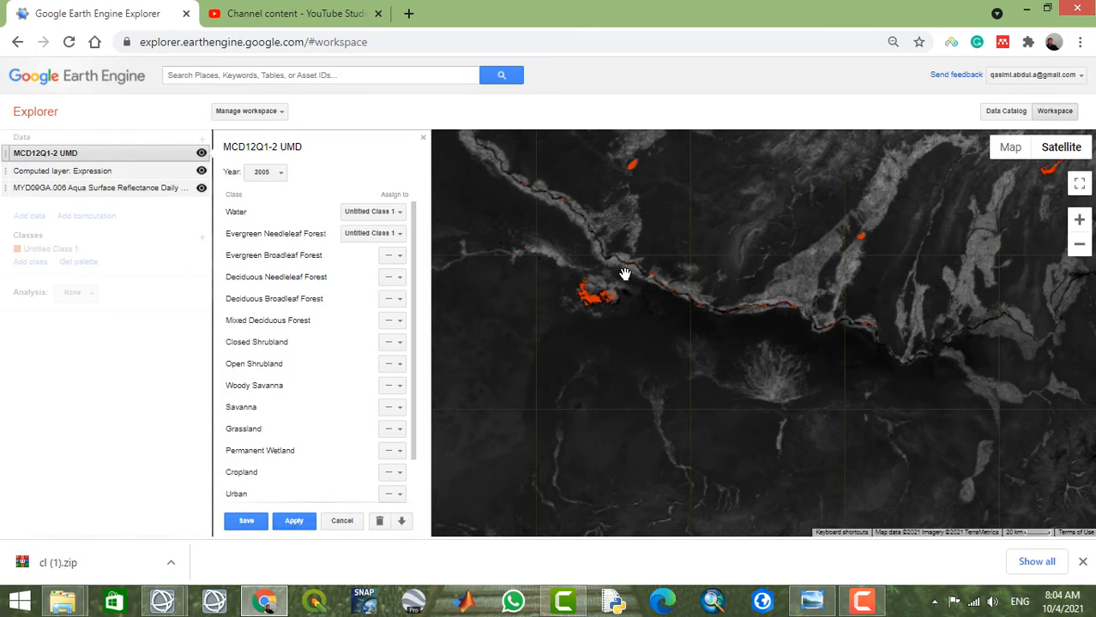
Hide the computed expression layer, assign the Cropland category to Untitled Class 1 and apply the land-cover layer.
left_click(202, 168)
left_click(201, 155)
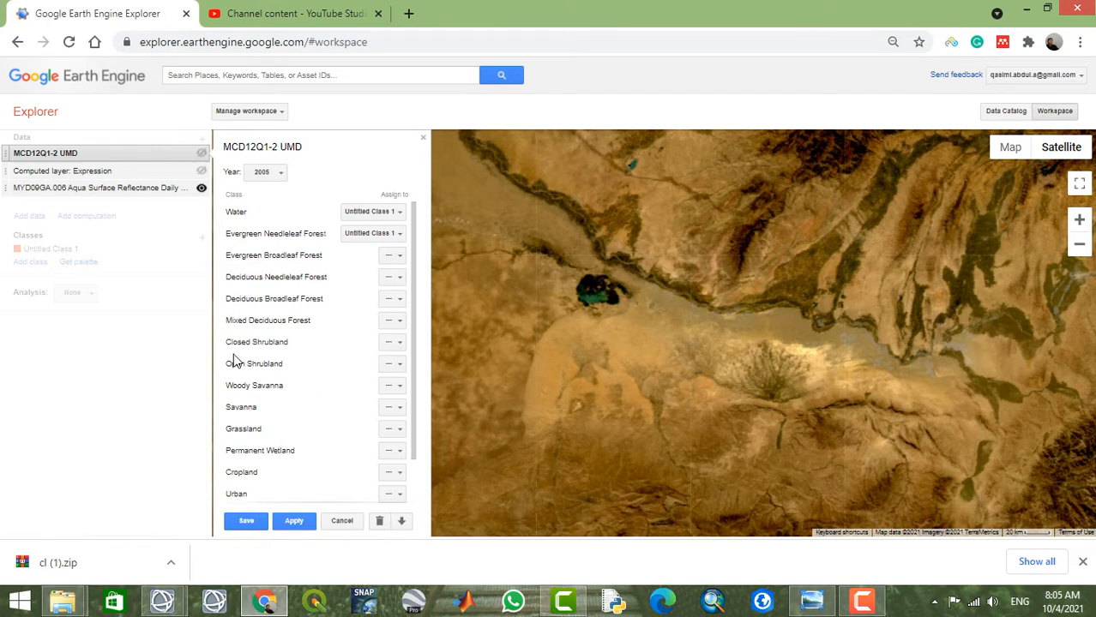
left_click_drag(414, 240, 401, 316)
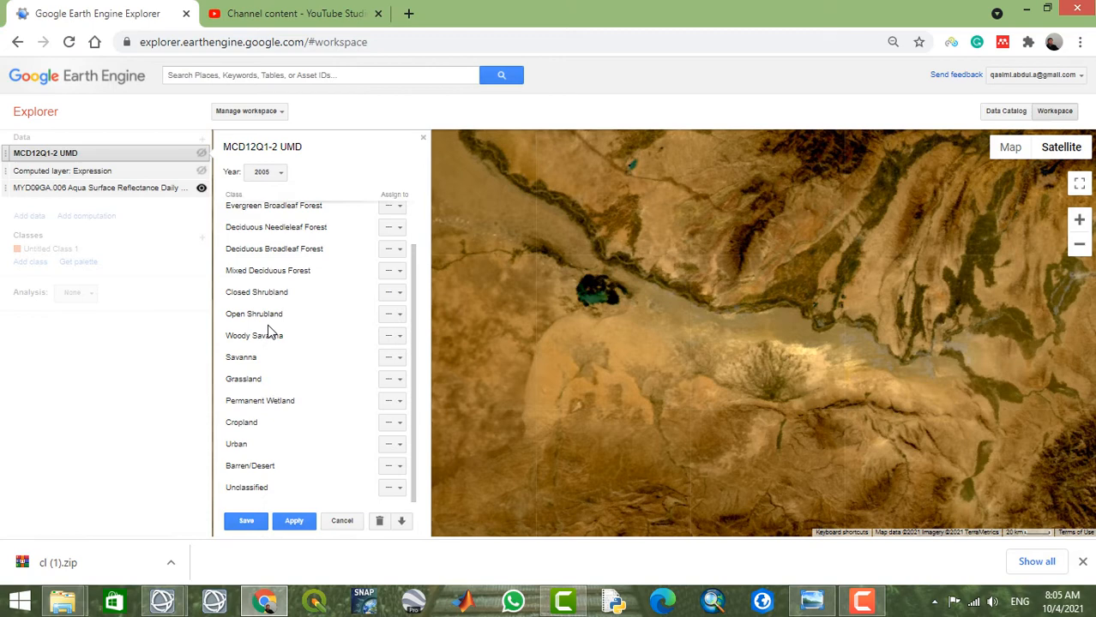
left_click(400, 424)
left_click(419, 461)
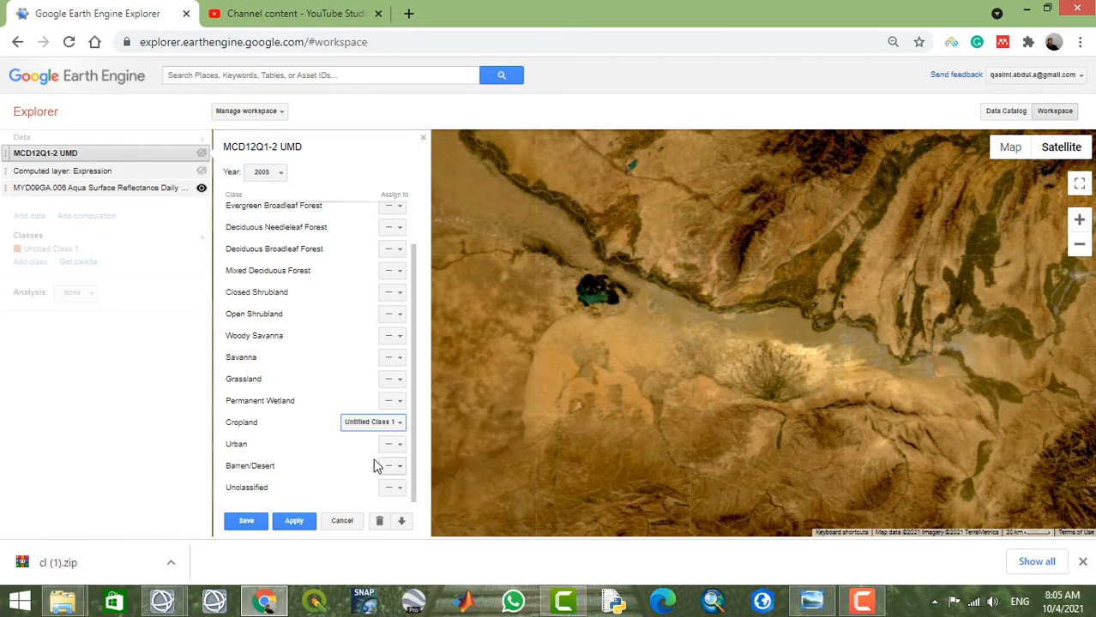
left_click(292, 521)
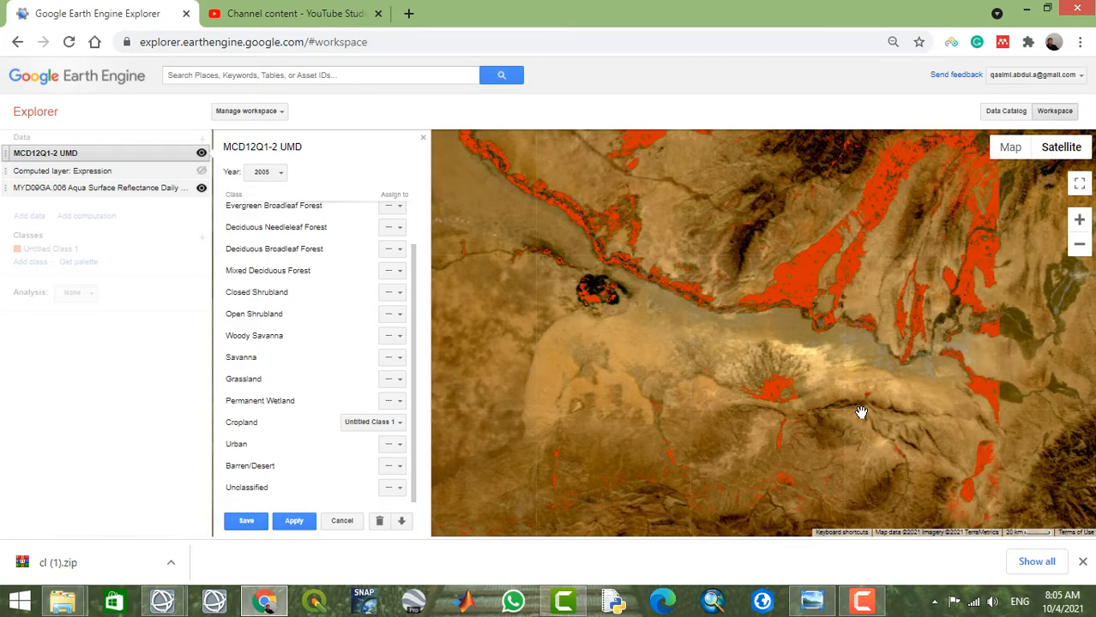
left_click_drag(905, 404, 768, 305)
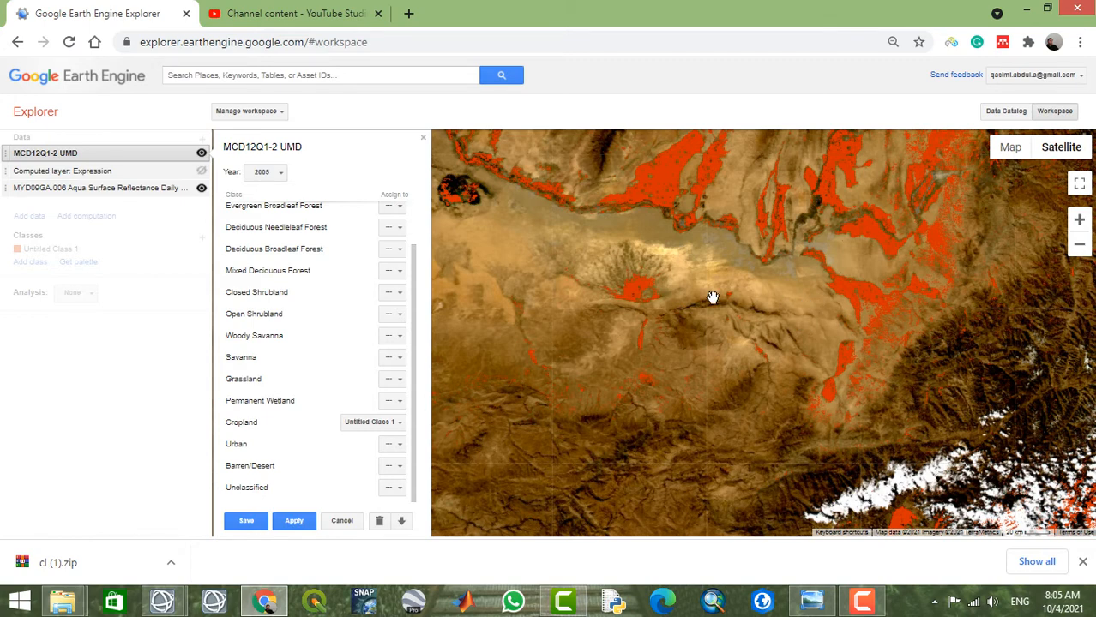
Assign the Urban category to Untitled Class 1, apply it and hide the land-cover layer to compare with the imagery.
left_click(398, 445)
left_click(410, 486)
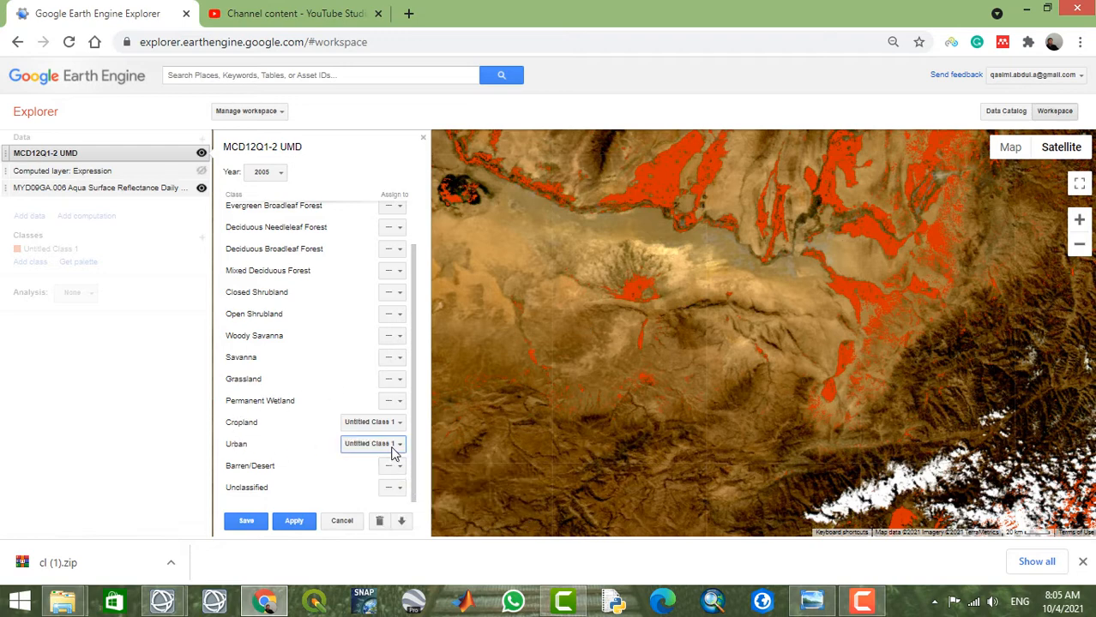
left_click(294, 522)
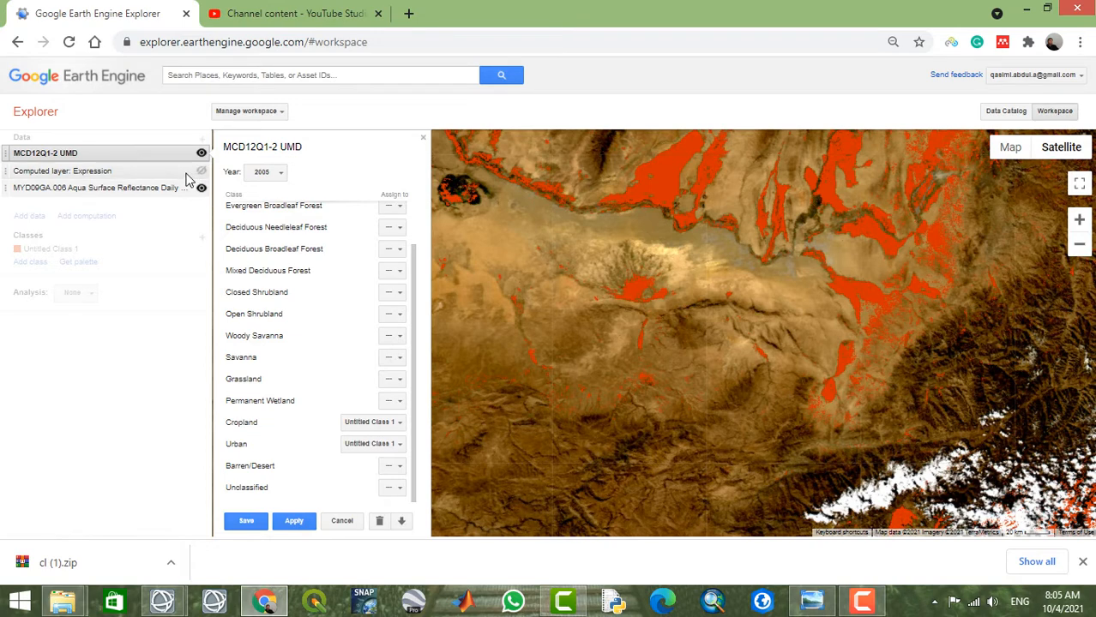
left_click(296, 523)
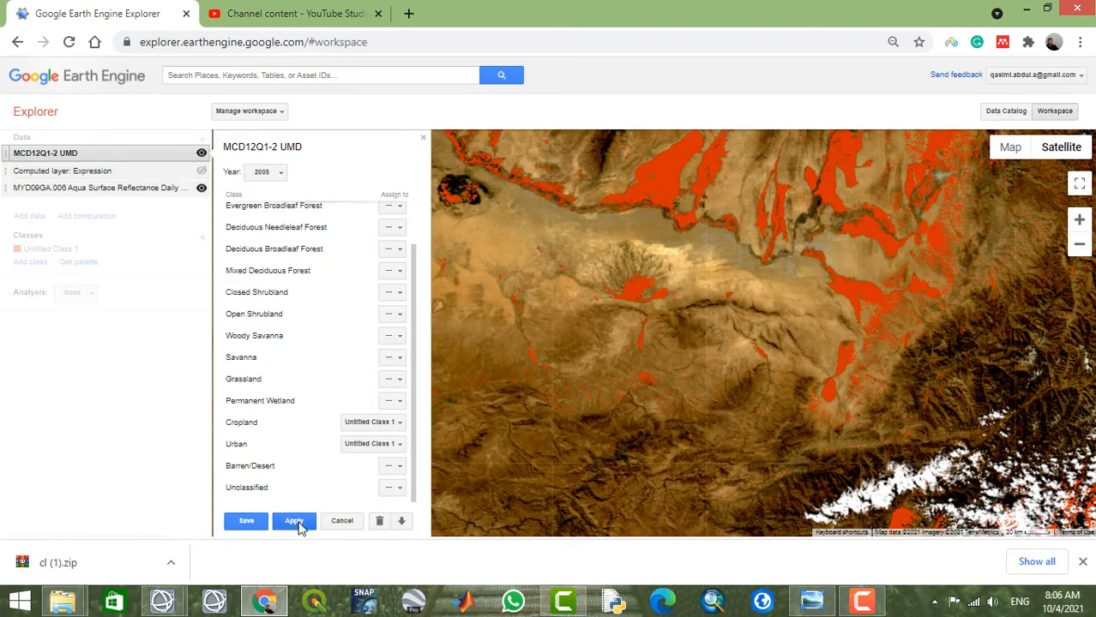
left_click(200, 154)
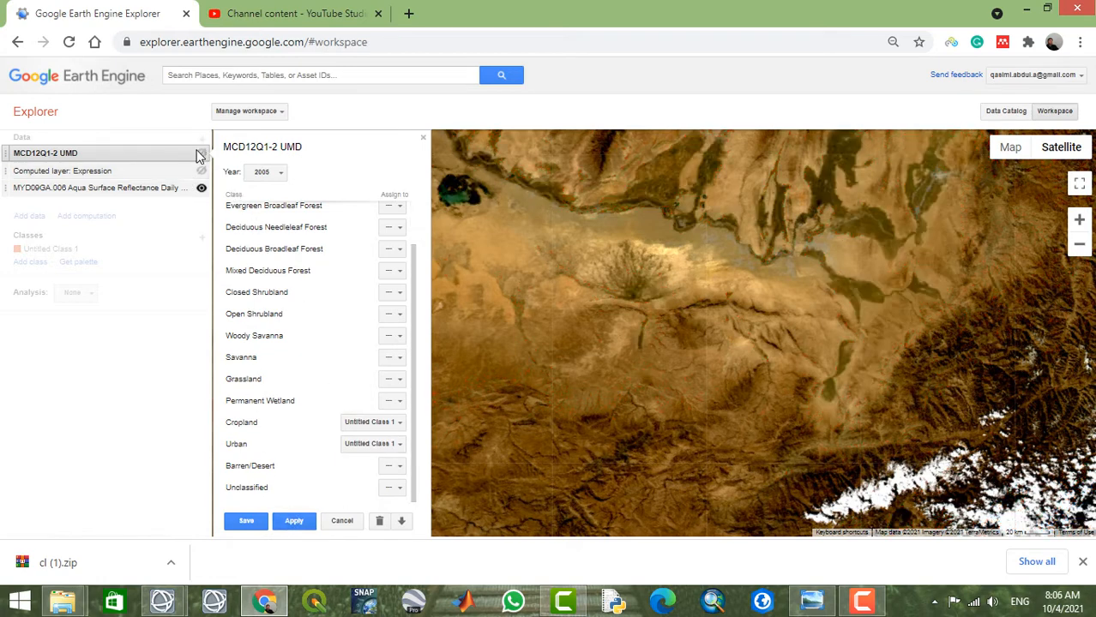
Create a new class for the Urban category, assign Urban to it and apply the change.
left_click(399, 445)
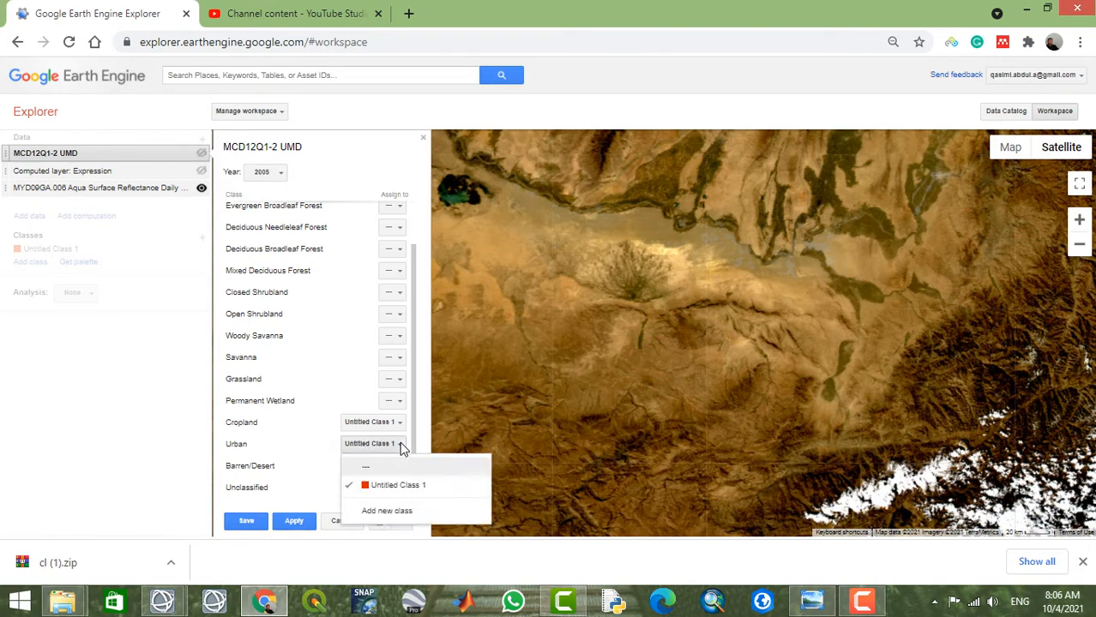
left_click(395, 512)
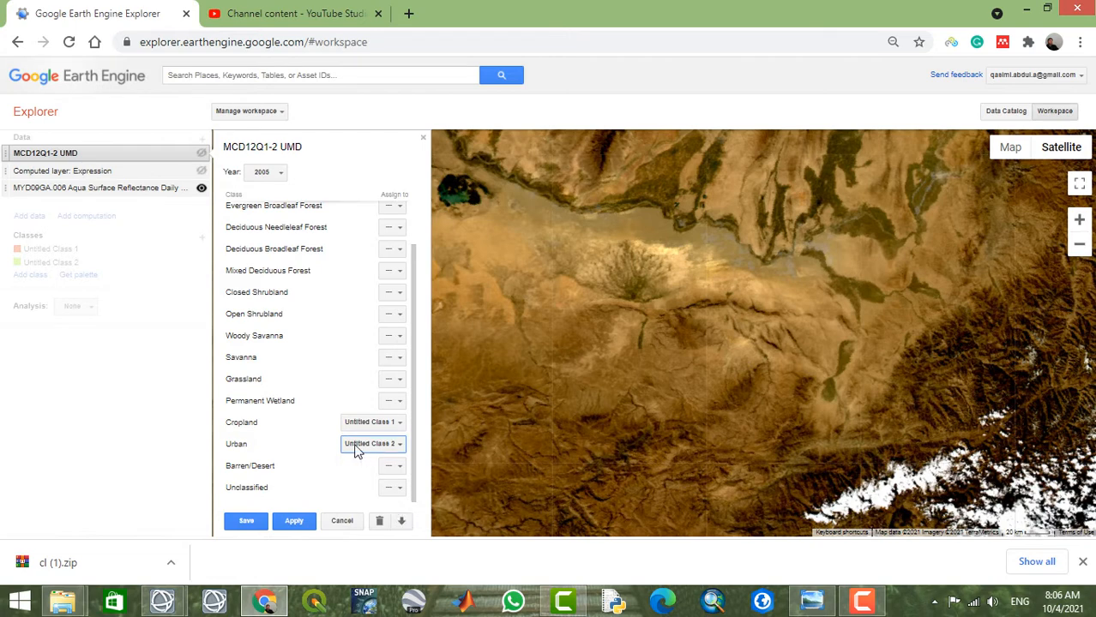
left_click(291, 524)
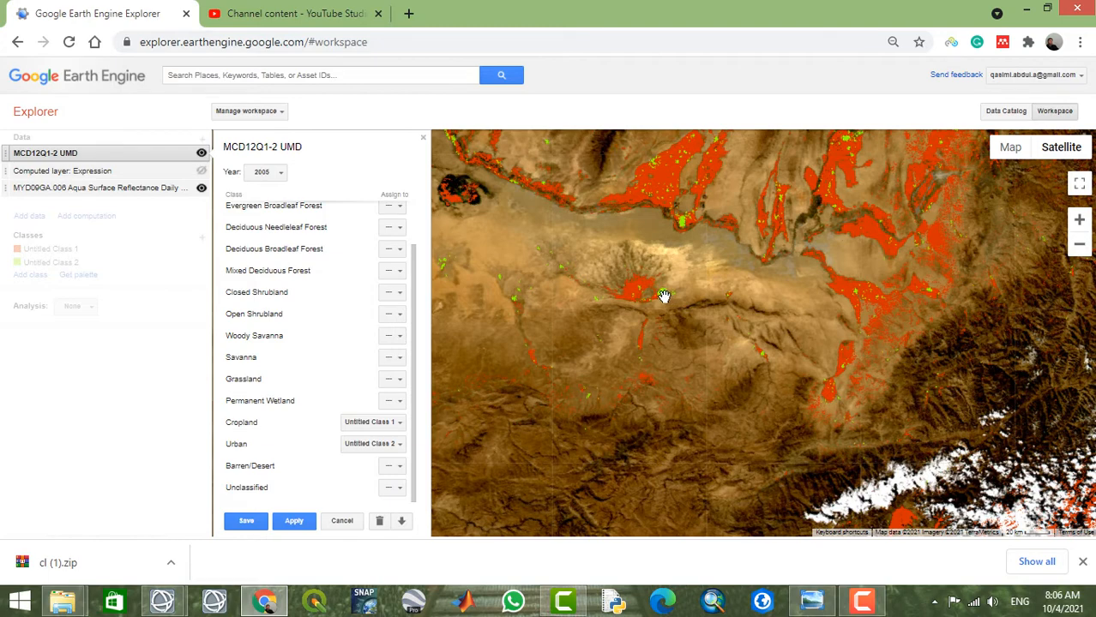
Examine where the Cropland and Urban classes fall on the map and cancel out of the land-cover layer's settings.
scroll(664, 295, "up", 1)
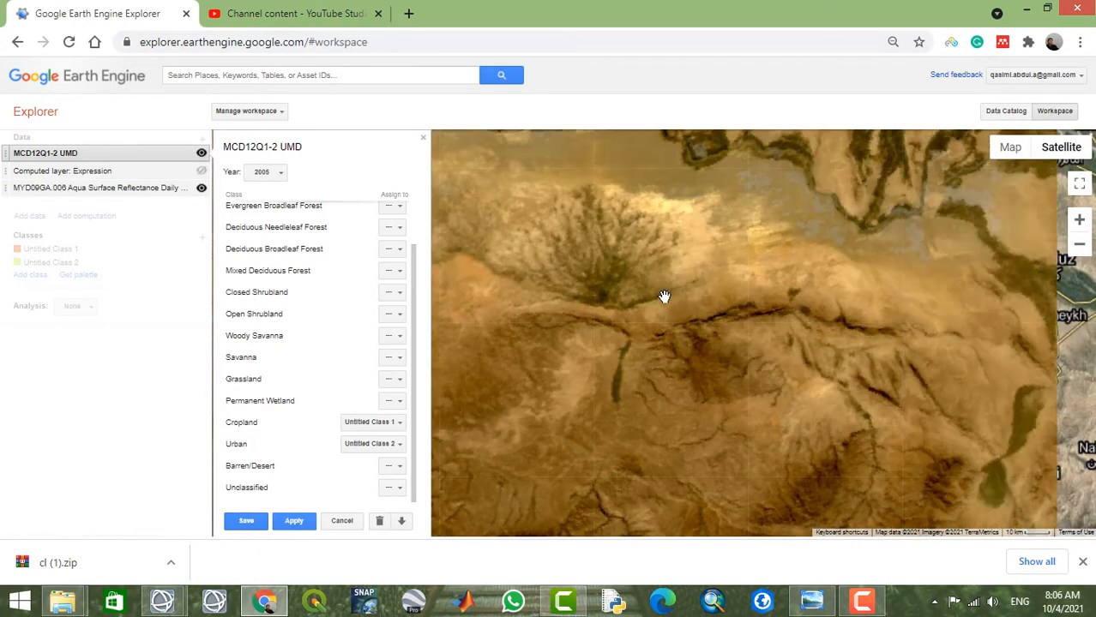
scroll(664, 296, "up", 2)
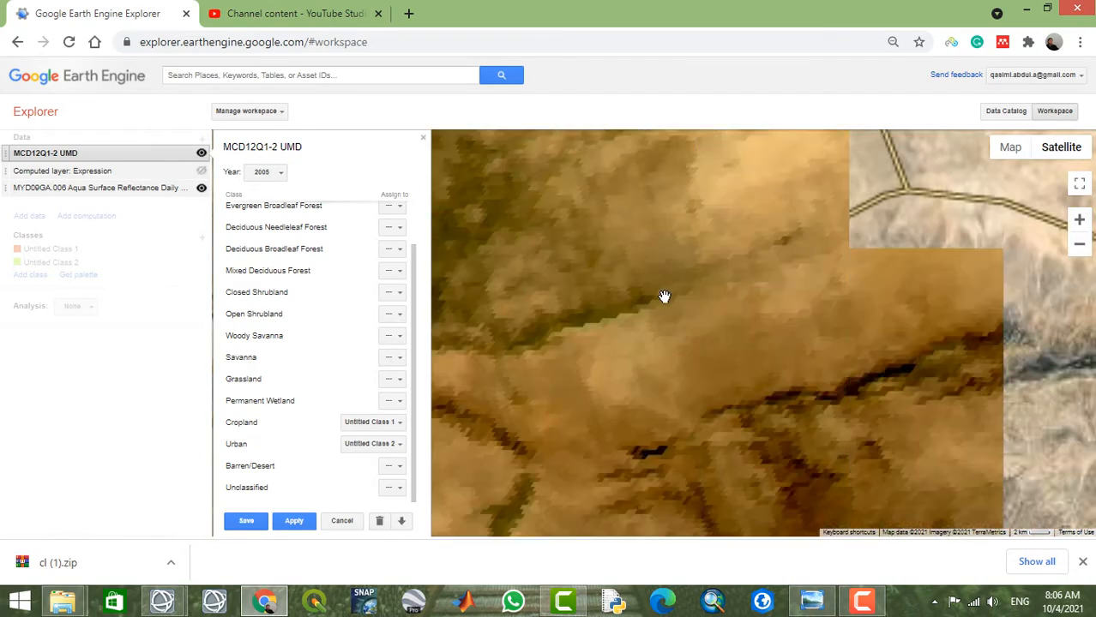
scroll(664, 296, "down", 2)
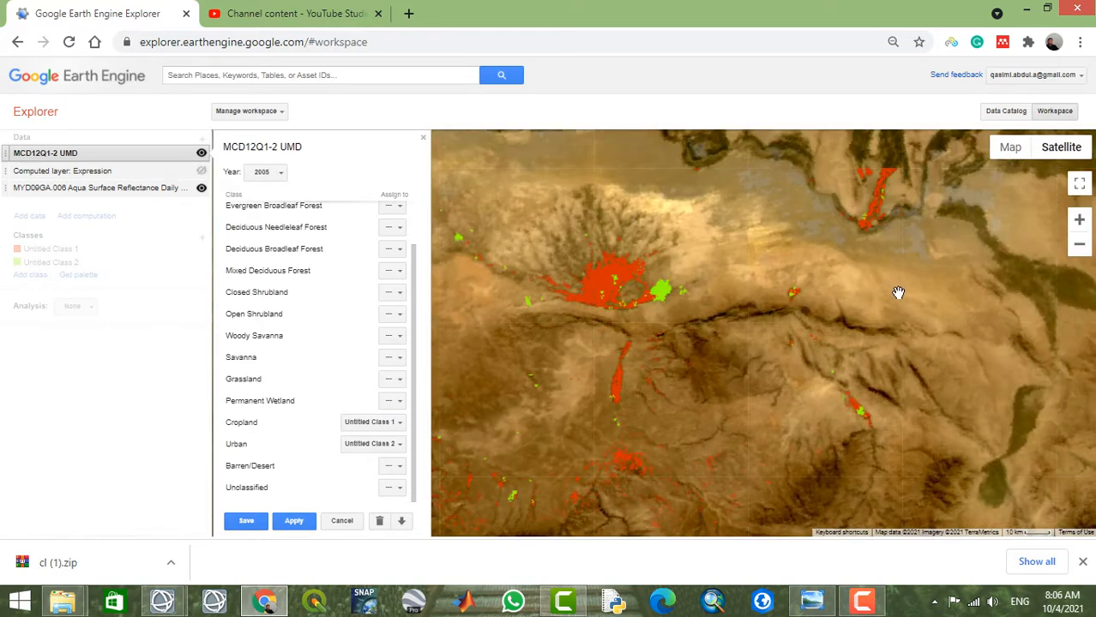
left_click_drag(898, 293, 765, 282)
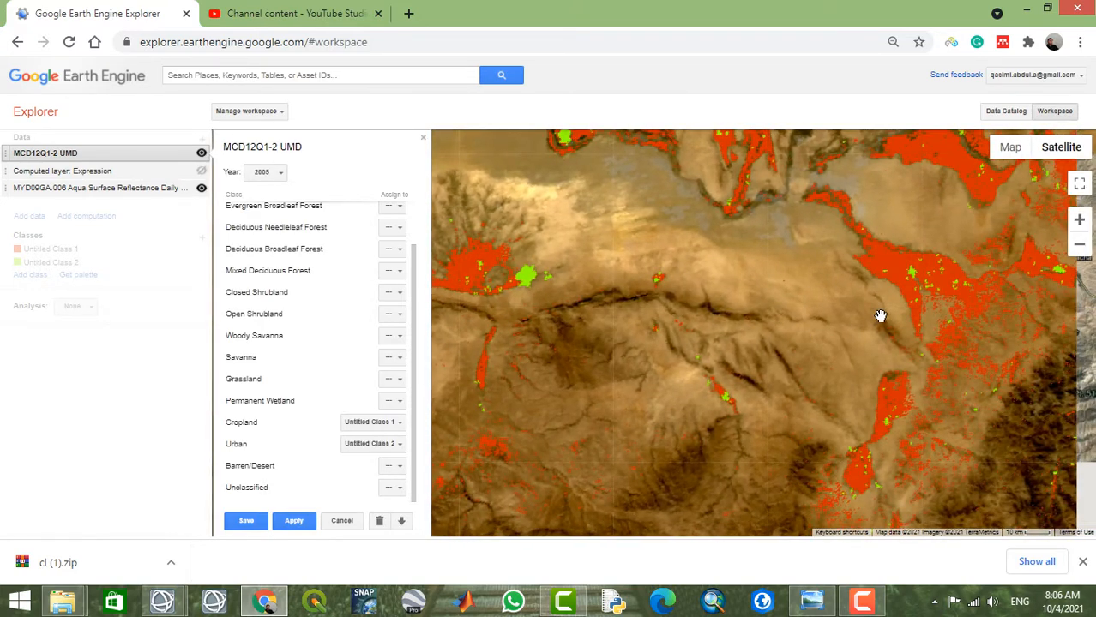
left_click_drag(880, 317, 668, 226)
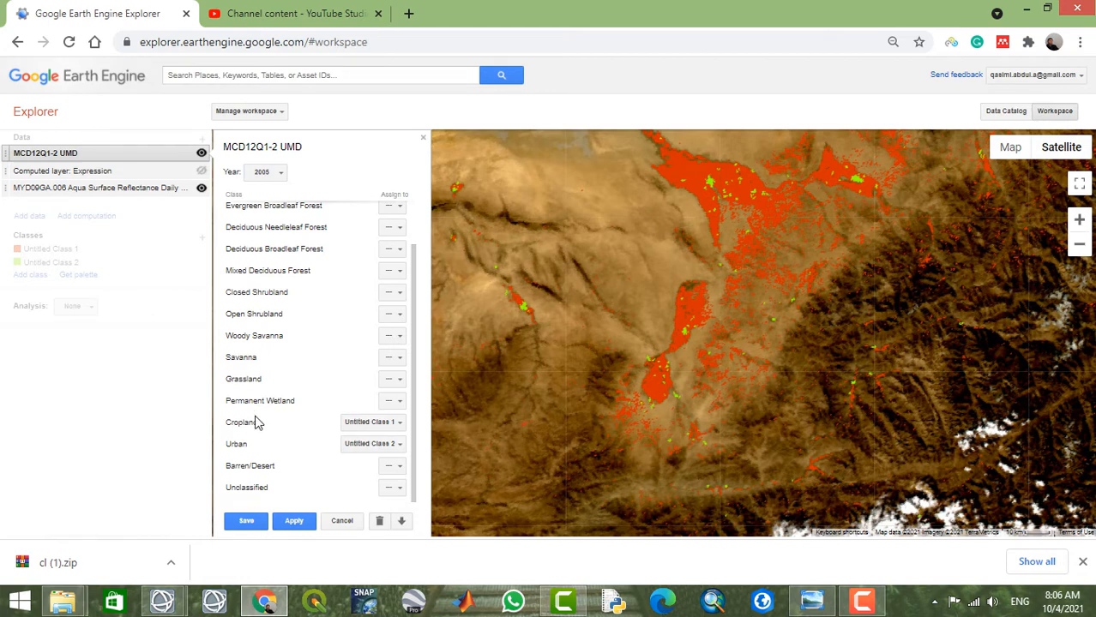
left_click(423, 142)
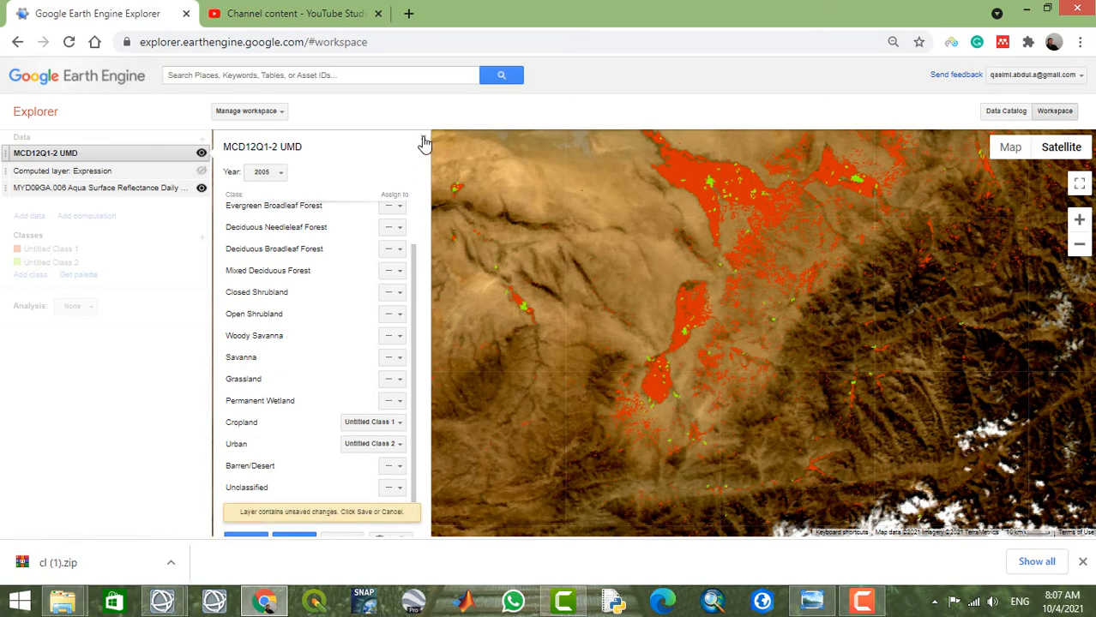
left_click(355, 541)
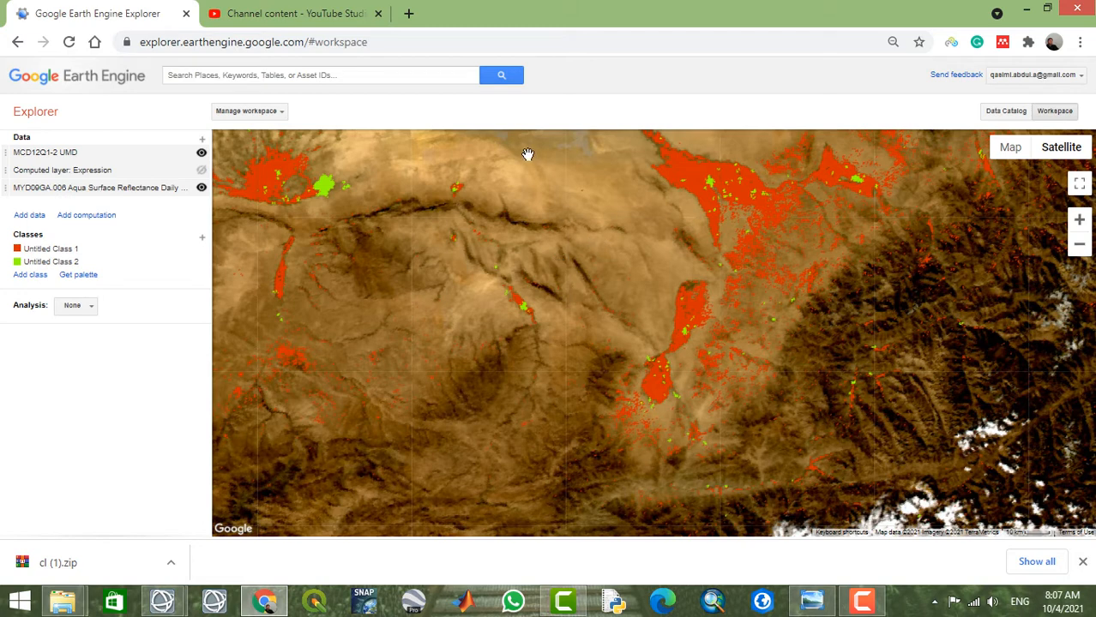
Search the data catalog for NDSI and browse the full list of matching raster datasets.
left_click(386, 75)
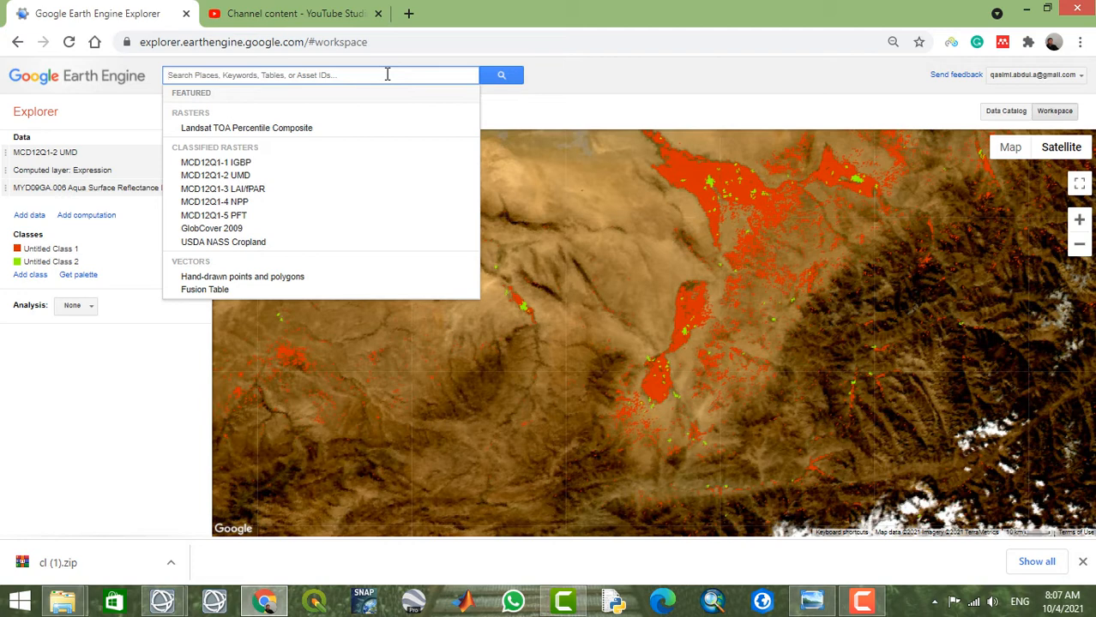
type("NDS")
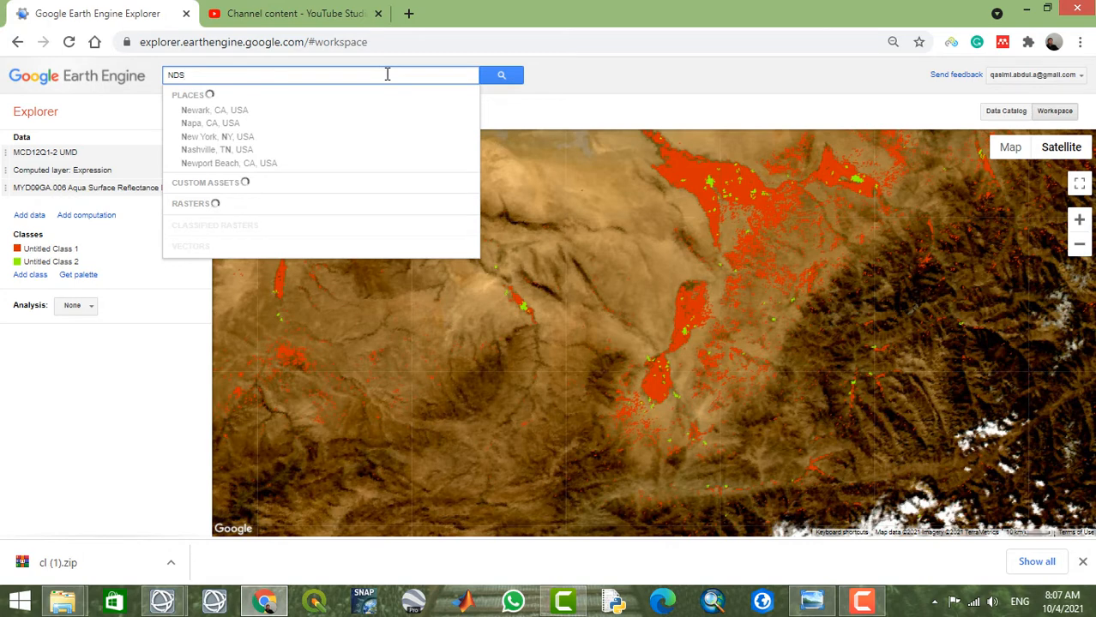
type("I")
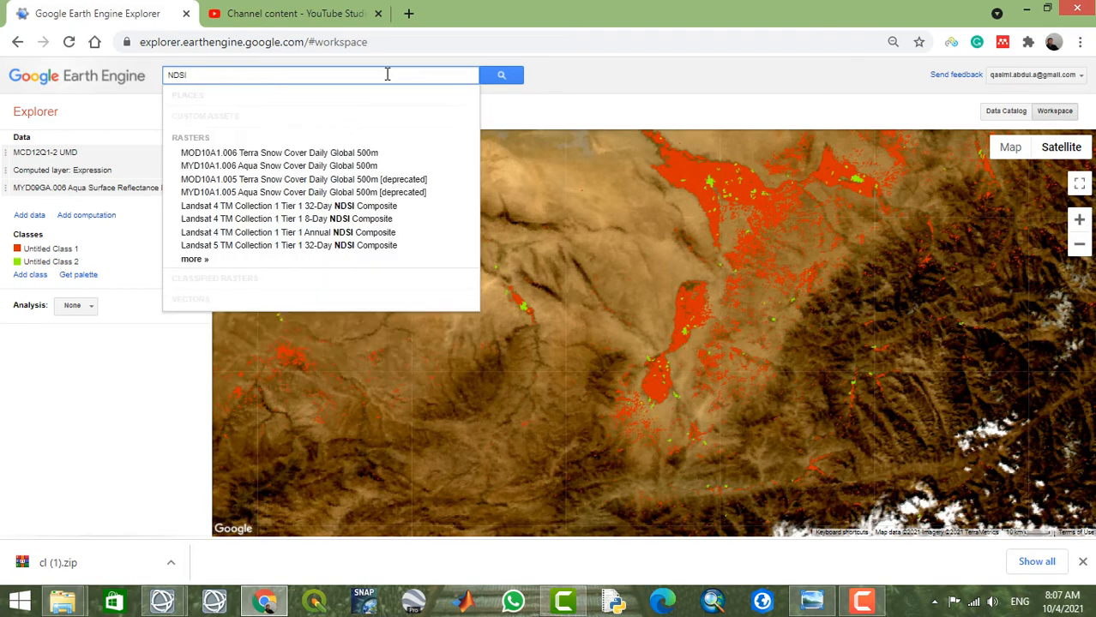
left_click(198, 260)
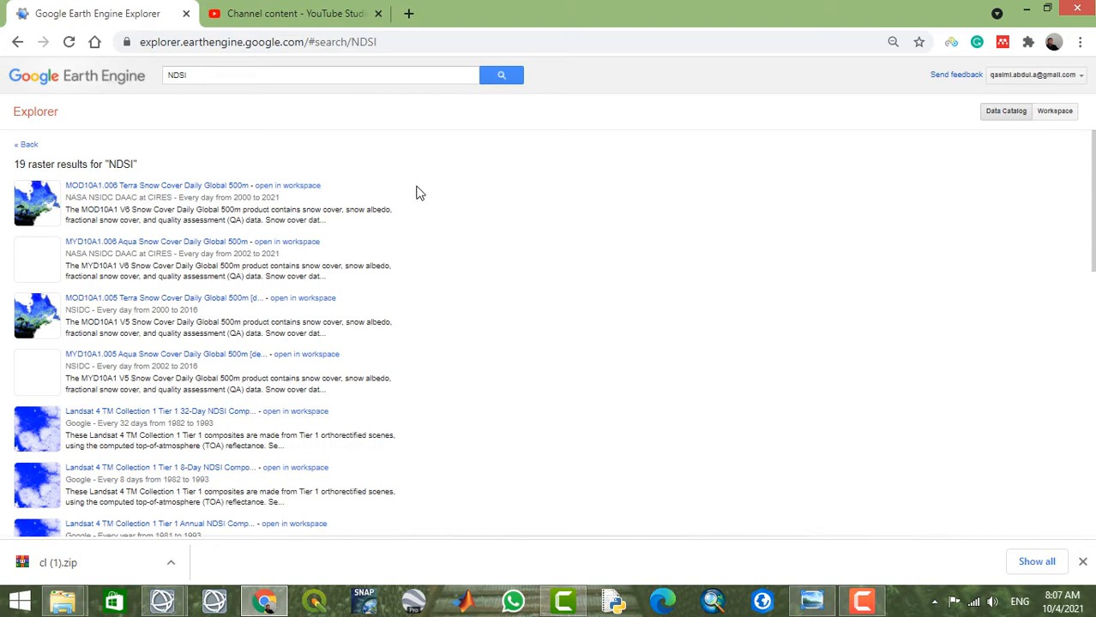
scroll(506, 193, "down", 2)
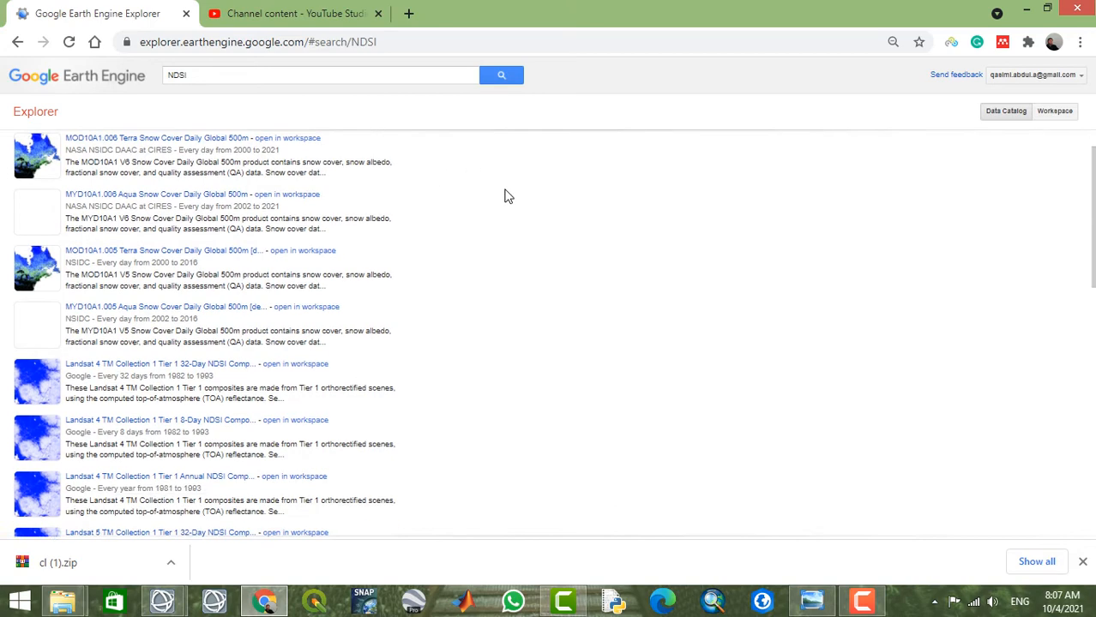
Open the Landsat 8 Collection 1 Tier 1 Annual NDSI Composite from the NDSI results in the workspace.
scroll(343, 205, "up", 2)
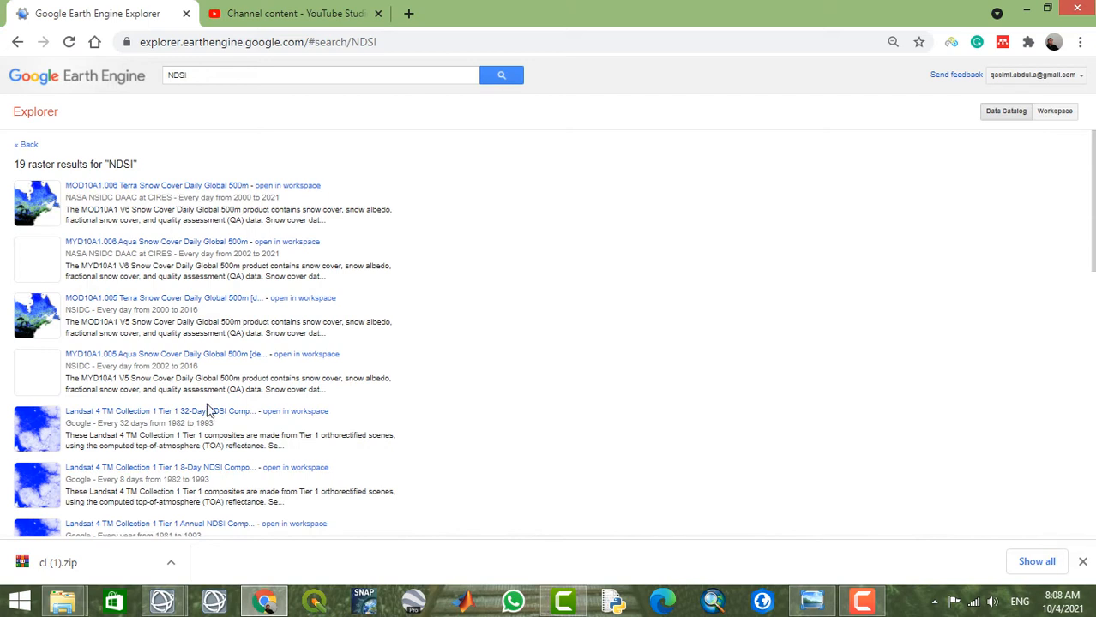
scroll(217, 424, "down", 1)
scroll(216, 425, "down", 1)
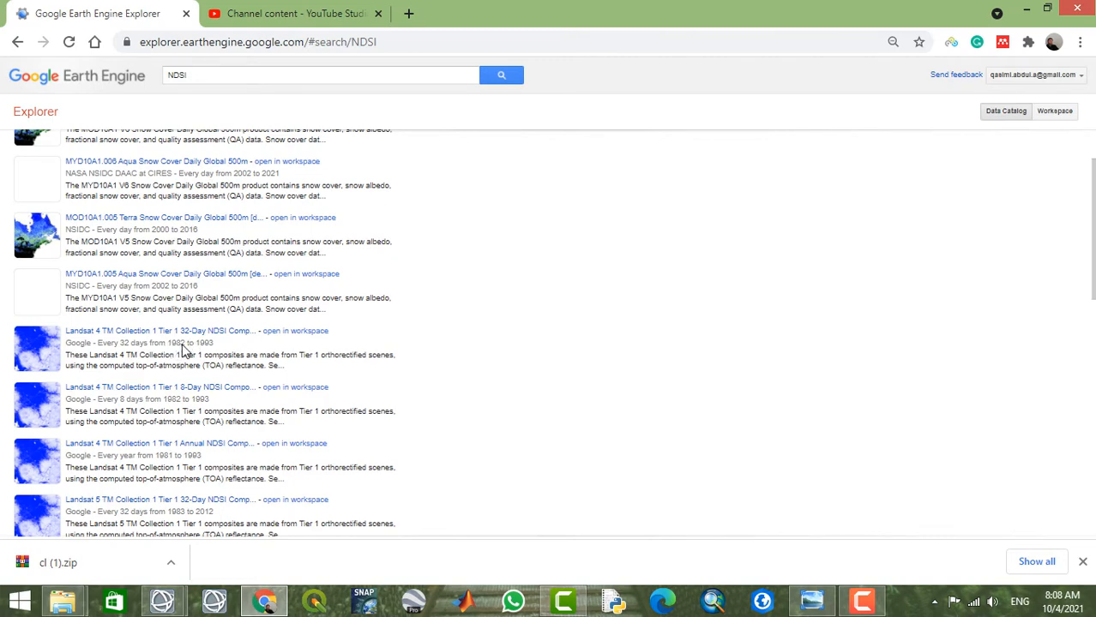
scroll(249, 351, "down", 2)
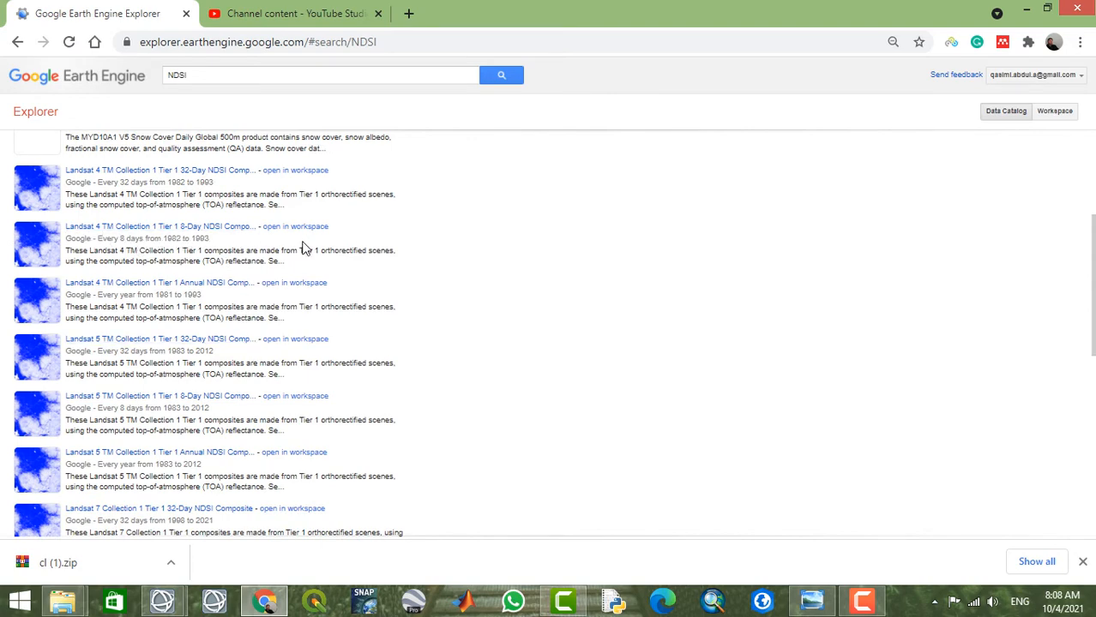
scroll(163, 319, "down", 1)
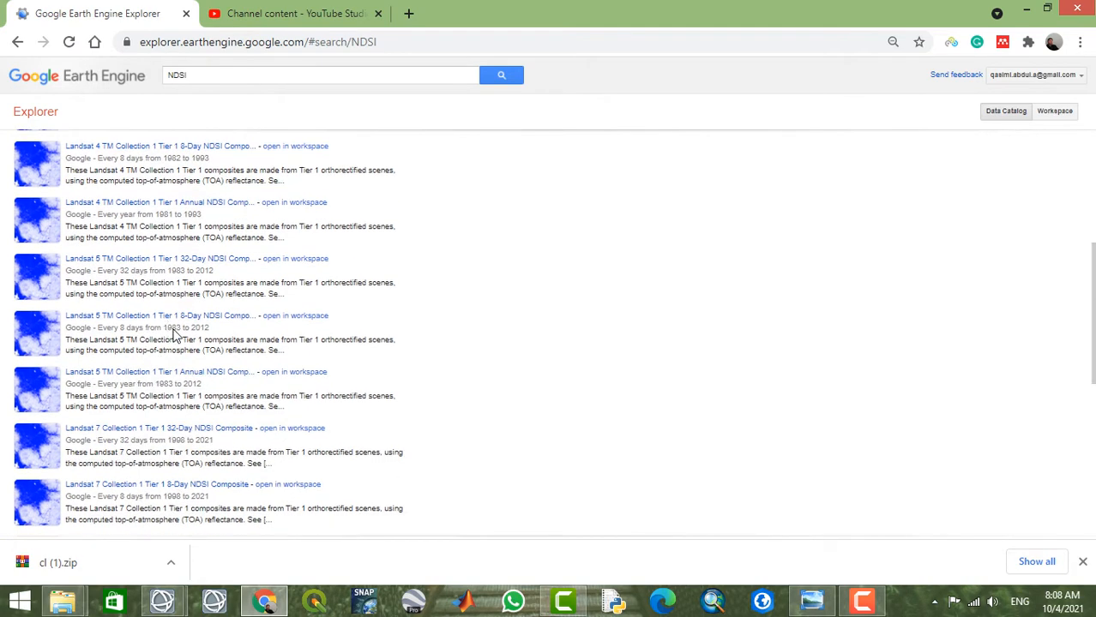
scroll(199, 345, "down", 1)
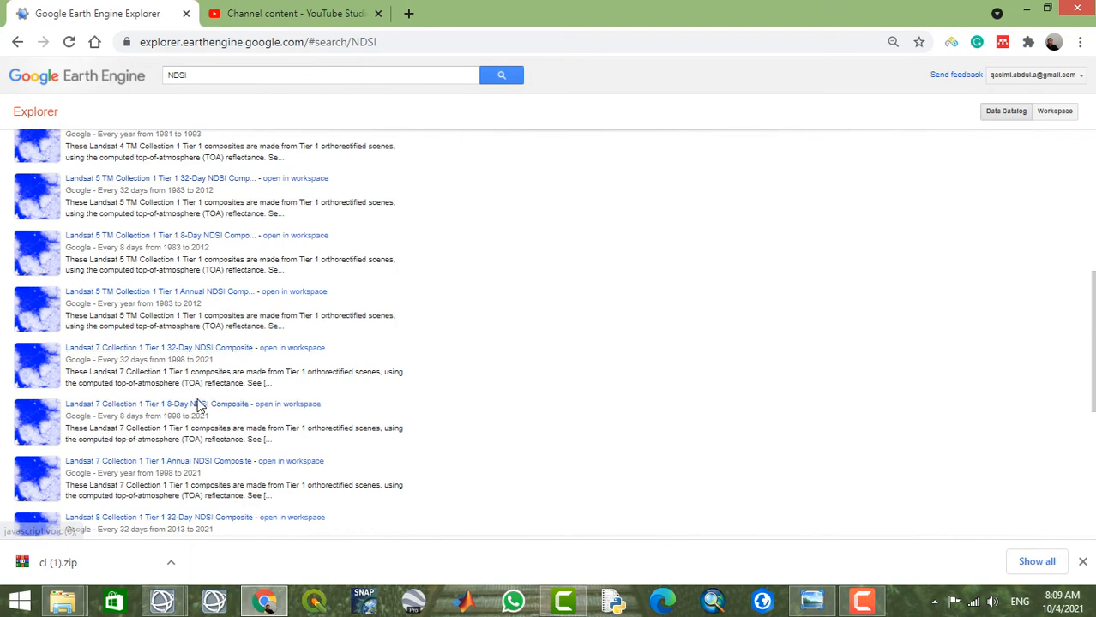
scroll(197, 408, "down", 1)
scroll(197, 408, "down", 1)
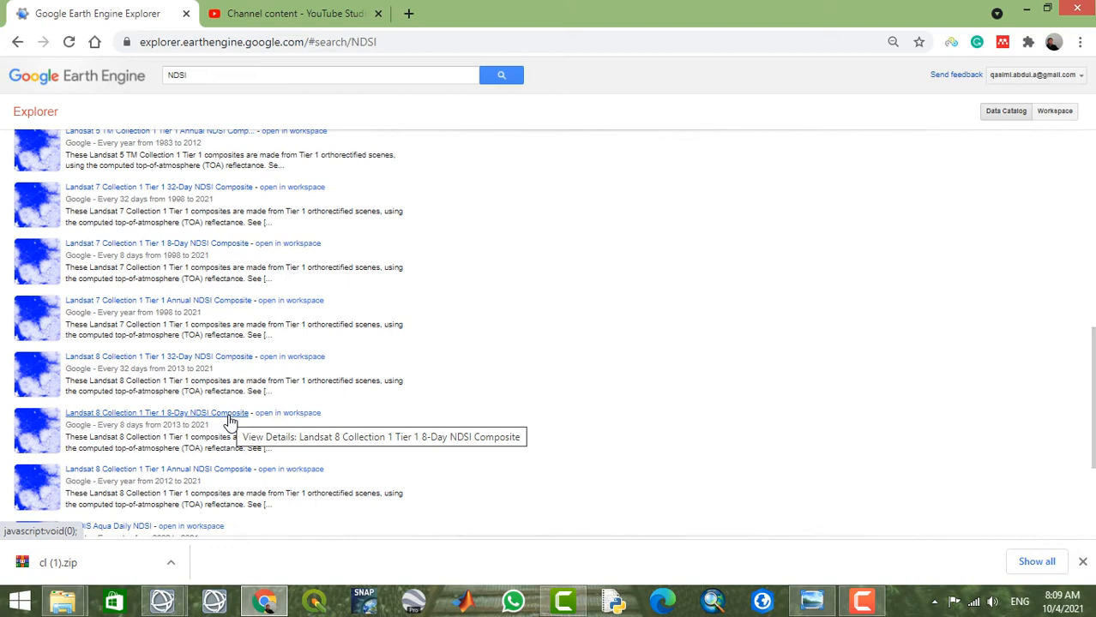
scroll(228, 421, "down", 1)
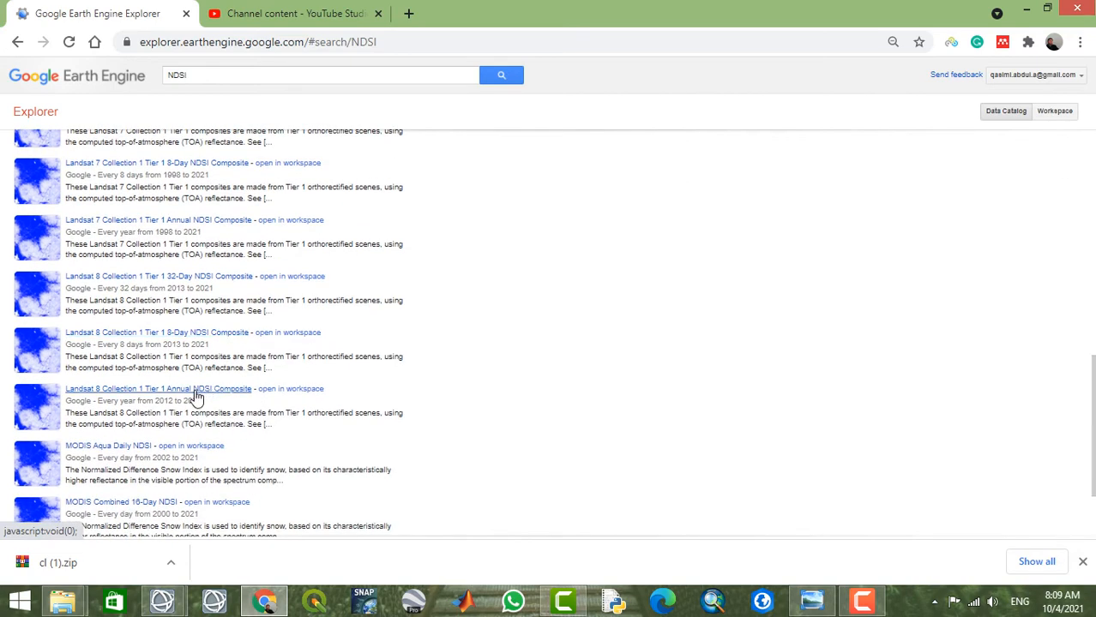
left_click(295, 394)
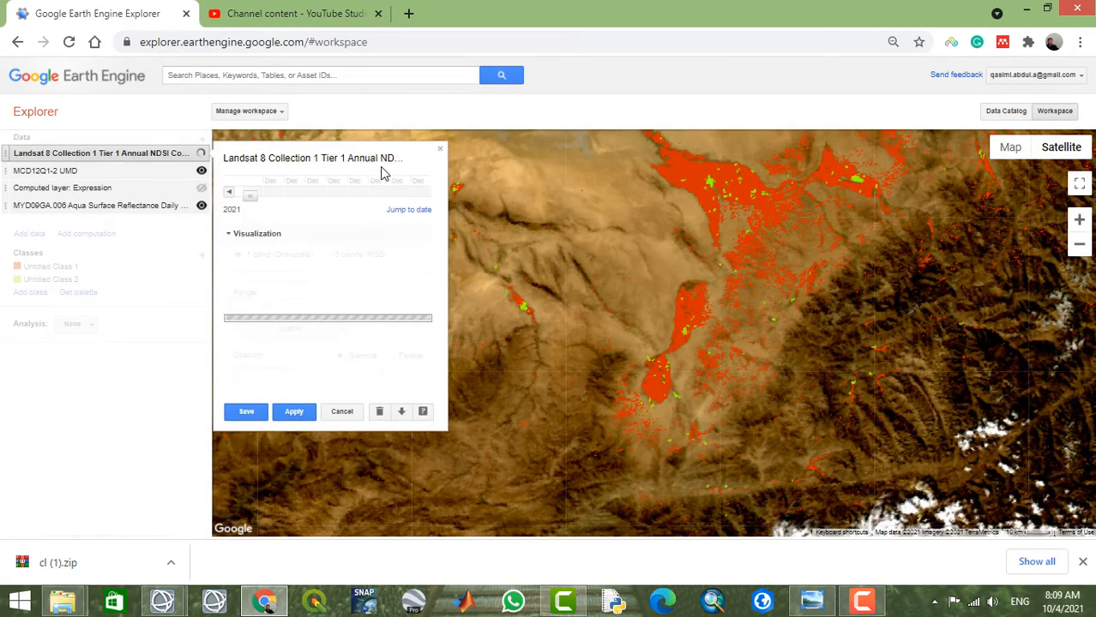
Hide the MCD12Q1-2 UMD and MYD09GA.006 layers and view the NDSI layer over a wider area with the NDSI band kept.
left_click(202, 171)
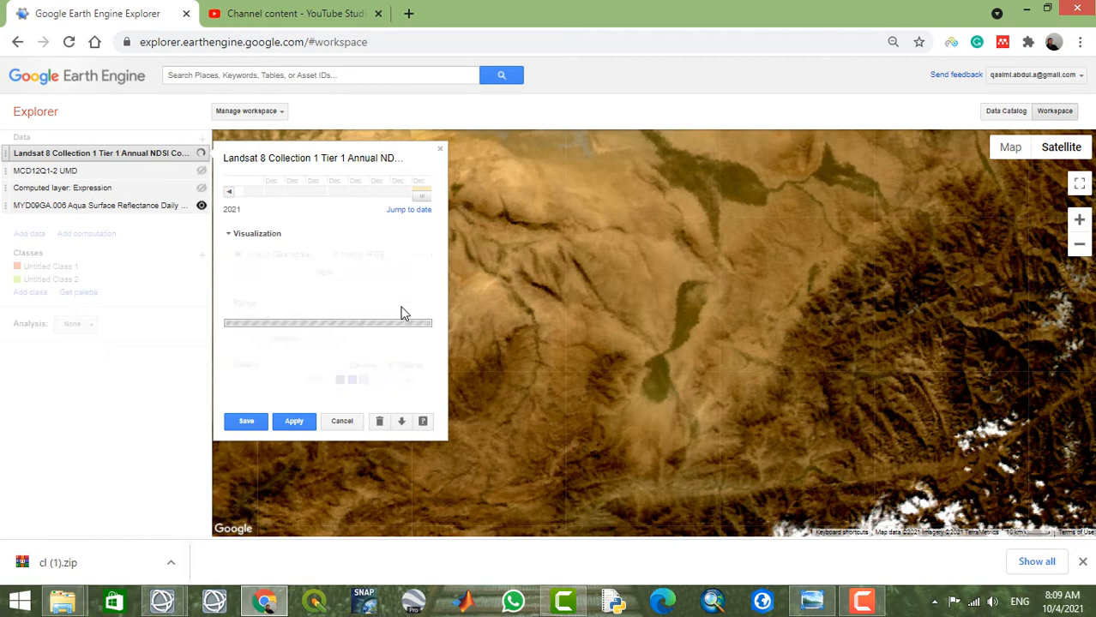
left_click(201, 206)
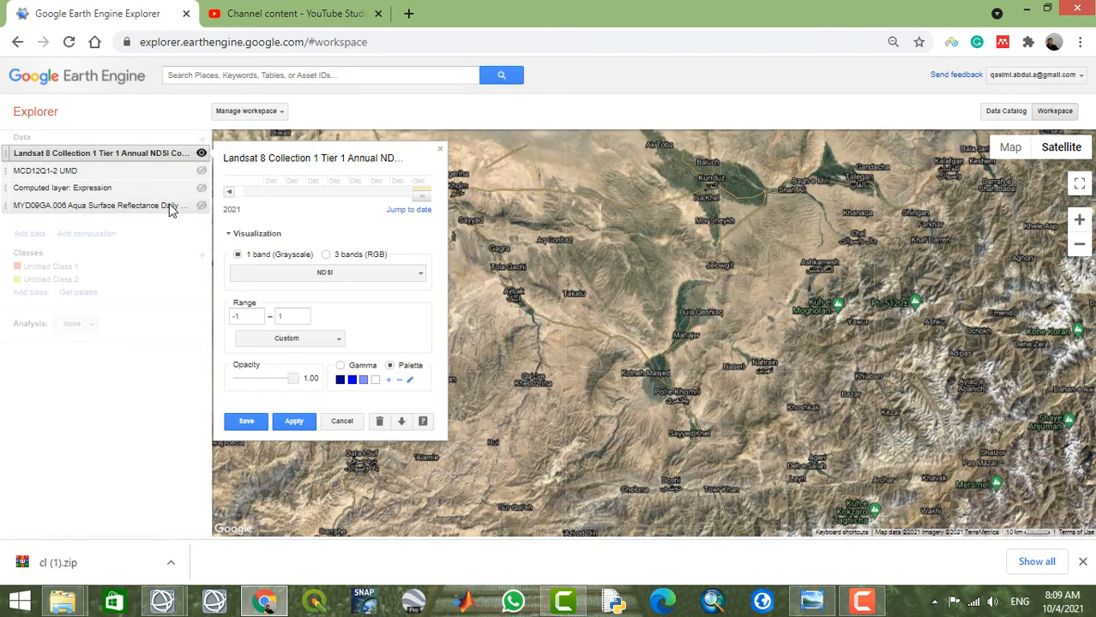
left_click(420, 275)
left_click(420, 276)
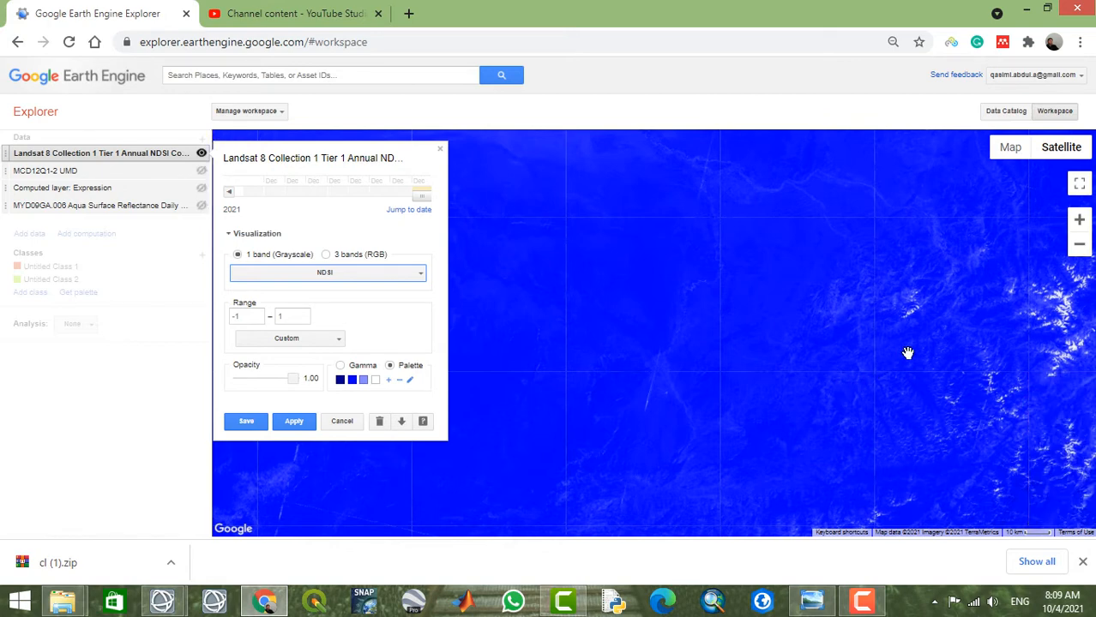
scroll(891, 343, "down", 2)
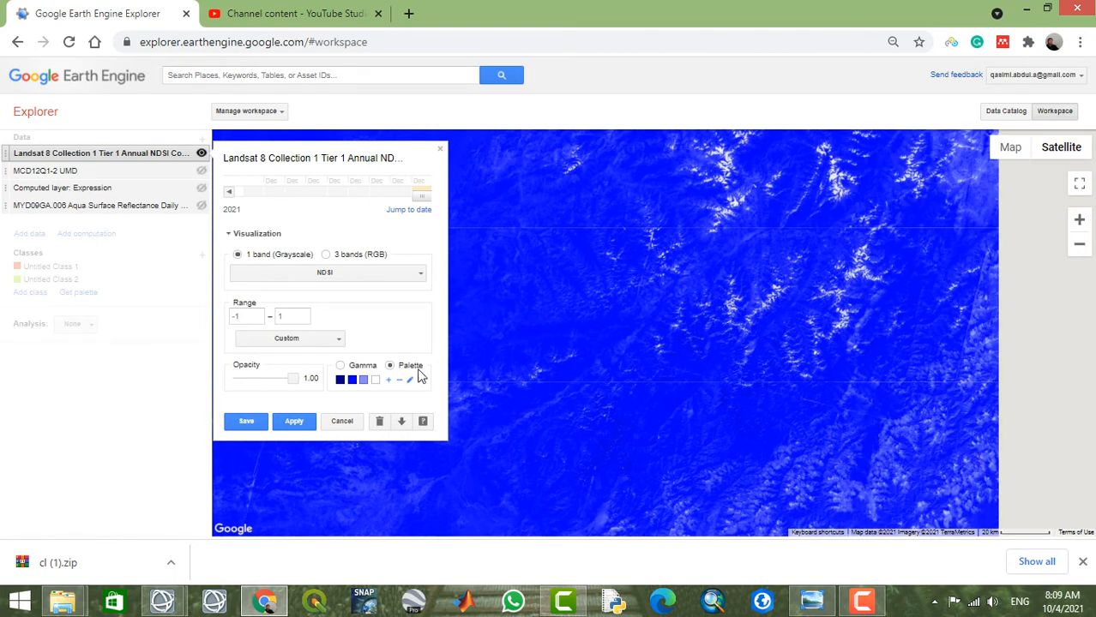
Display the NDSI layer with Gamma instead of Palette, set its range to Stretch: 90% and apply the changes.
left_click(340, 366)
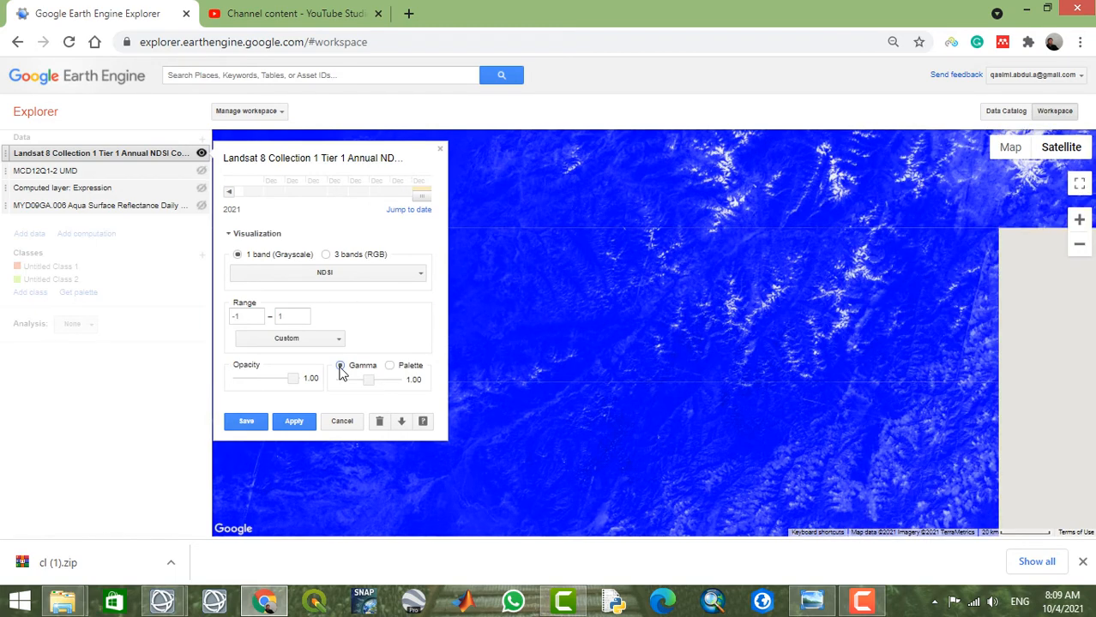
left_click(390, 366)
left_click(341, 367)
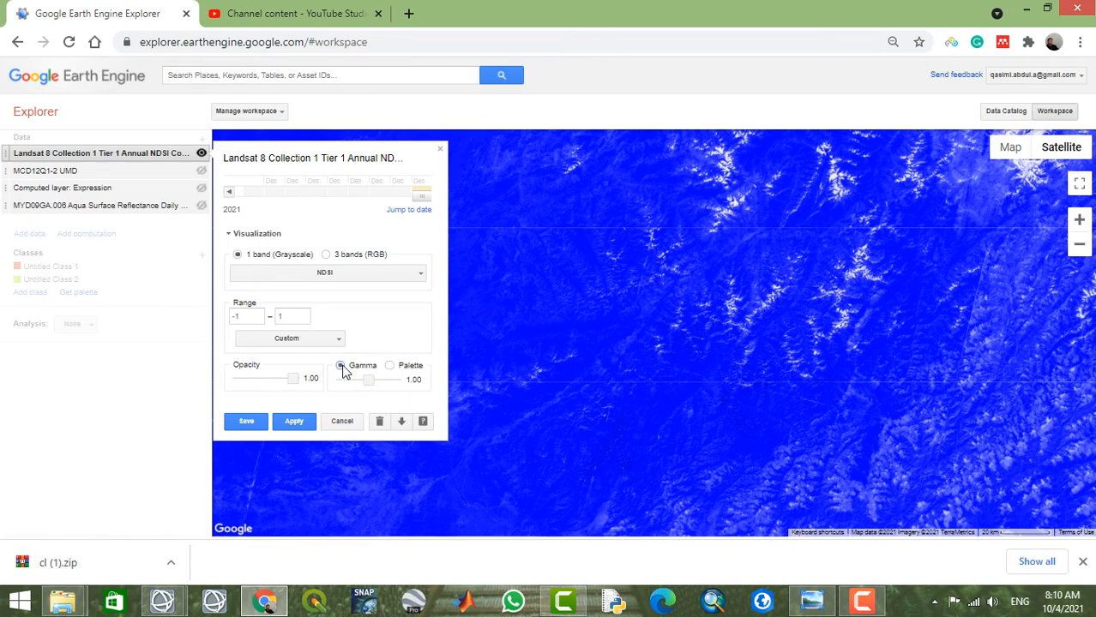
left_click(390, 366)
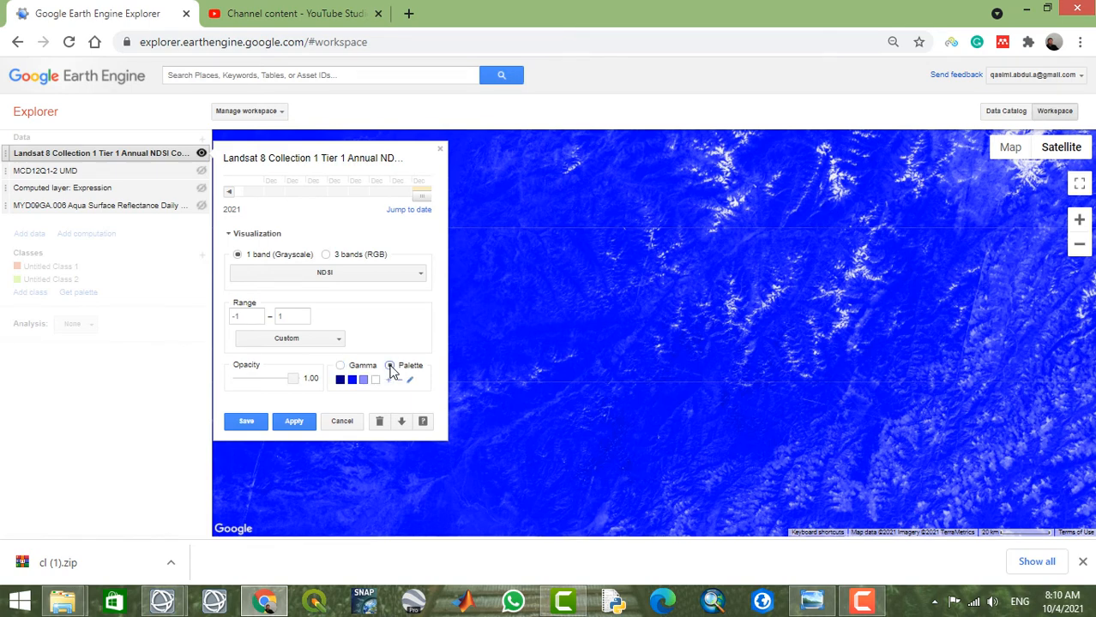
left_click(342, 366)
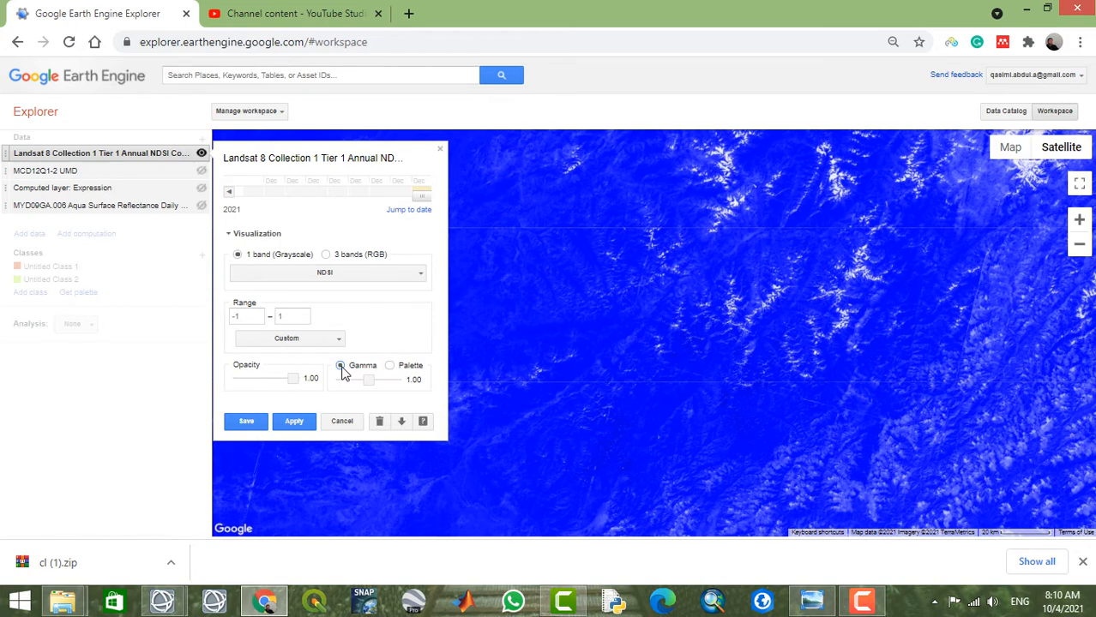
left_click(334, 343)
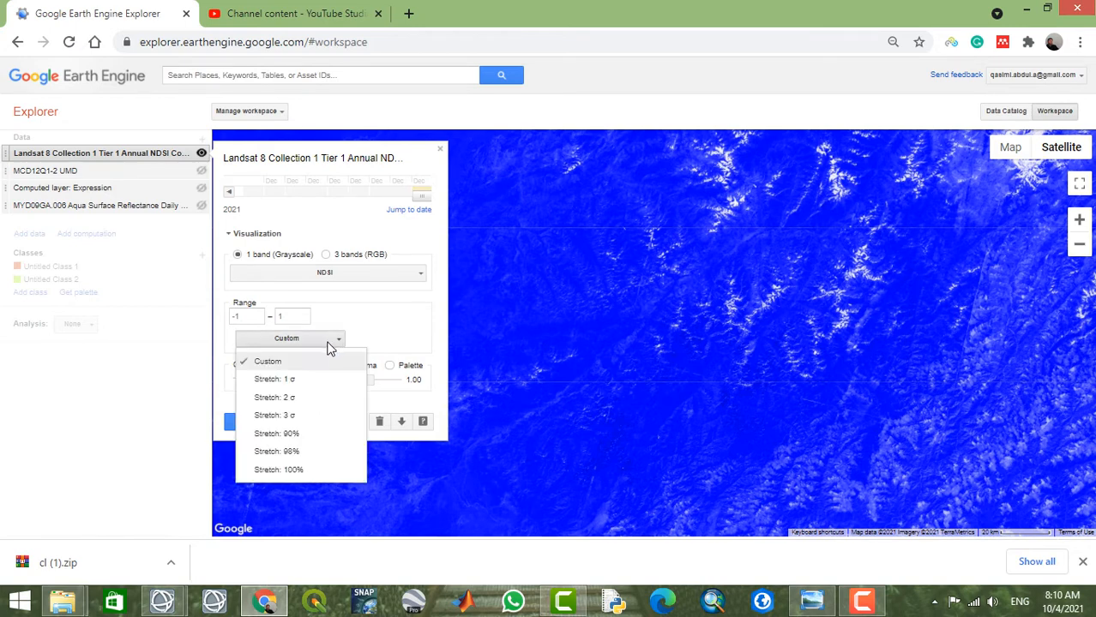
left_click(298, 432)
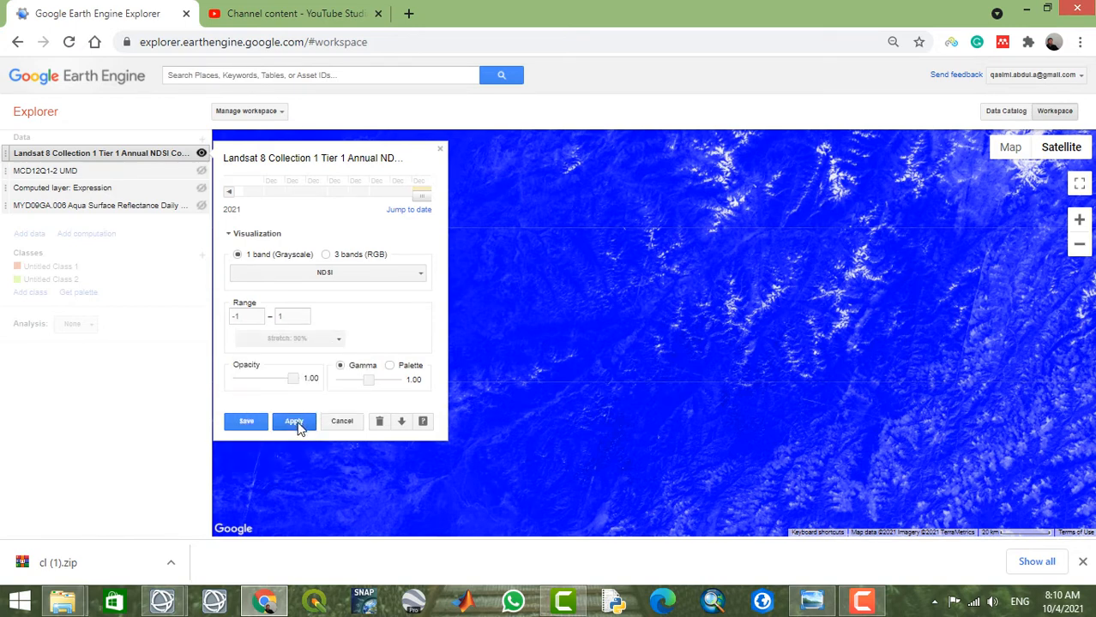
left_click(294, 421)
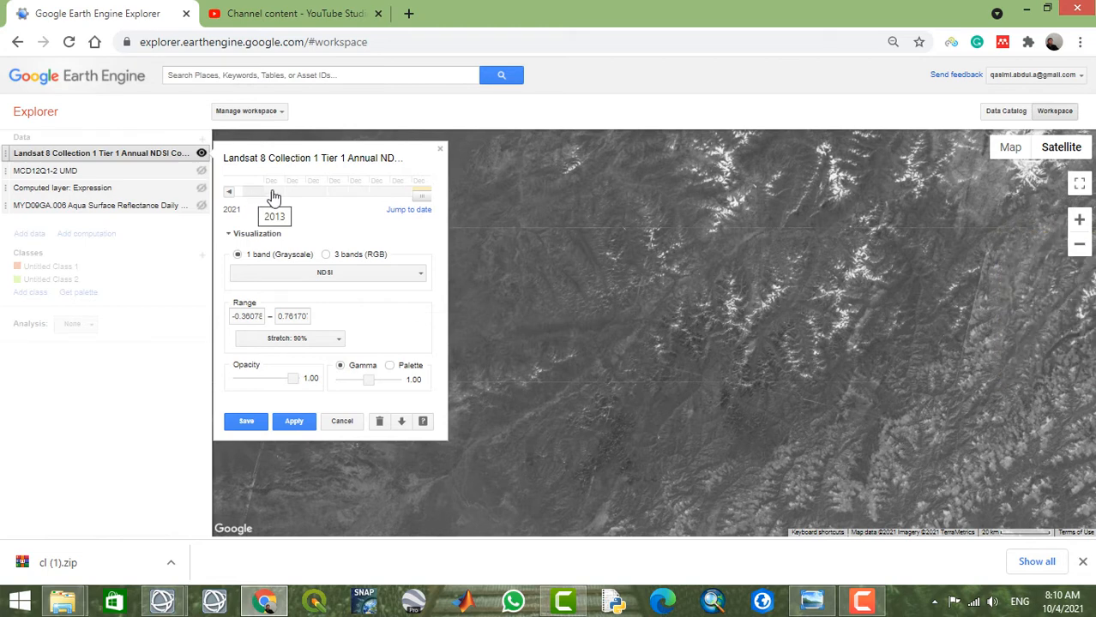
Jump the Landsat 8 annual NDSI layer's date to 5 August 2015.
left_click(415, 213)
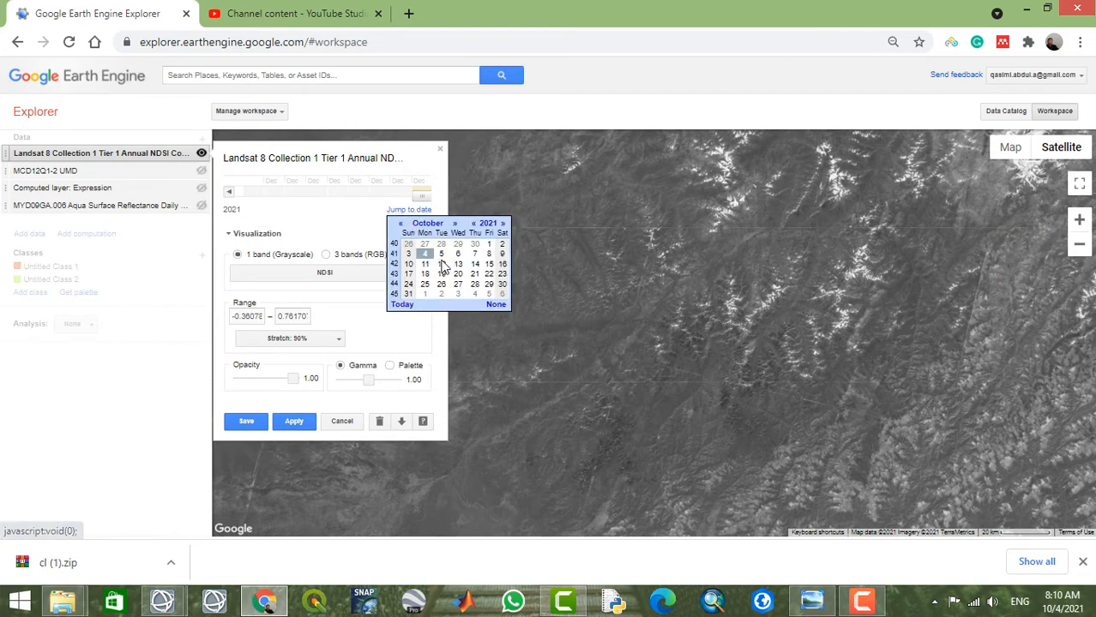
left_click(402, 223)
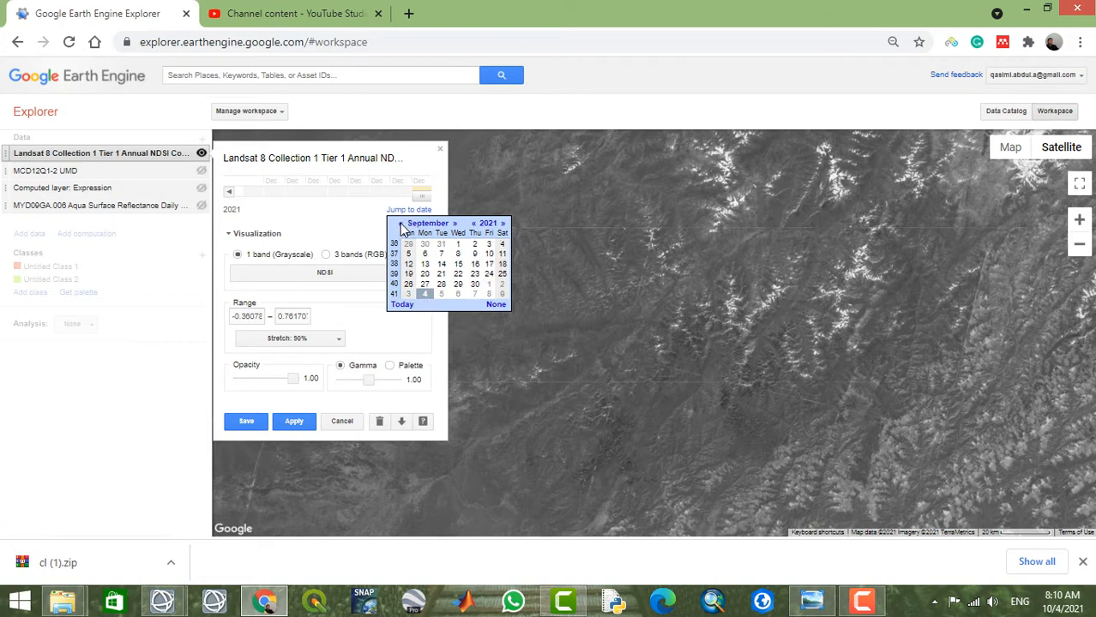
left_click(402, 225)
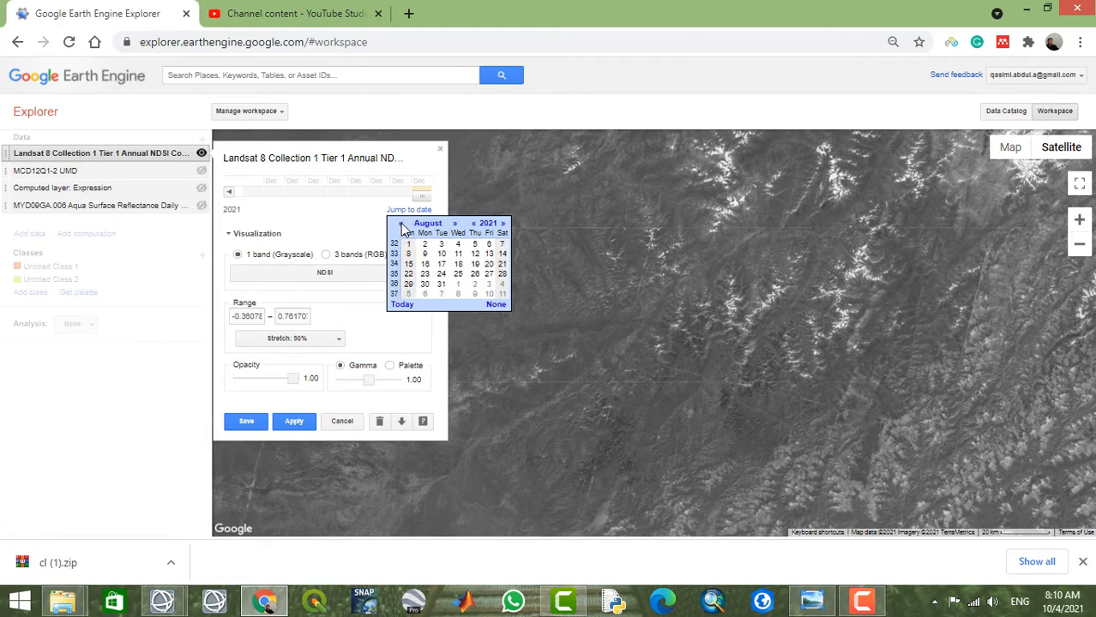
left_click(473, 224)
left_click(473, 224)
left_click(473, 223)
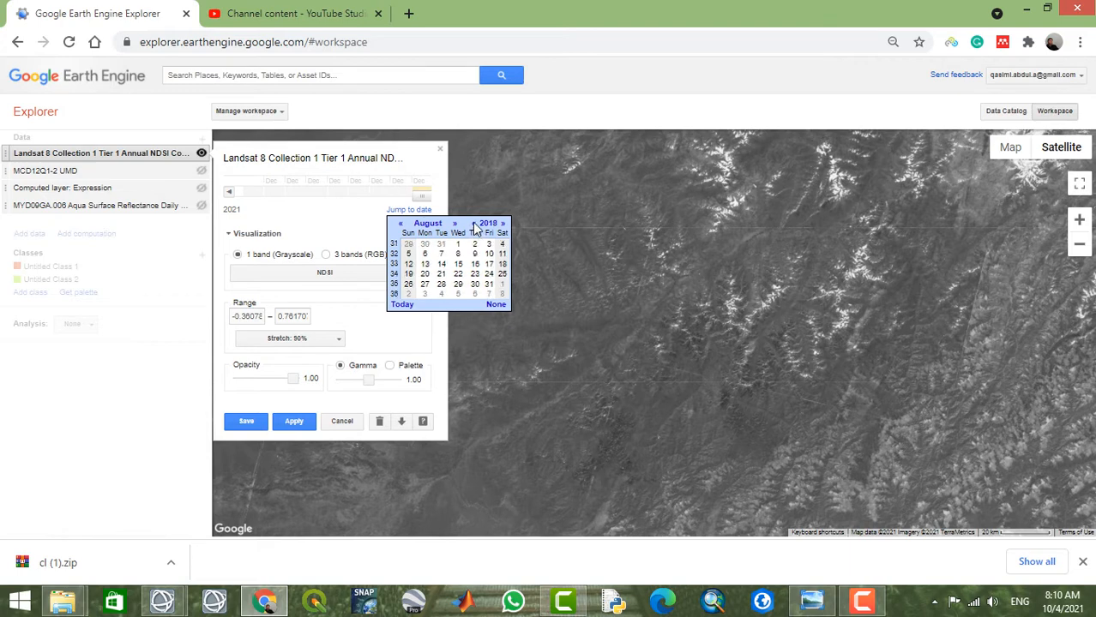
left_click(473, 223)
left_click(473, 223)
left_click(473, 224)
left_click(474, 224)
left_click(473, 224)
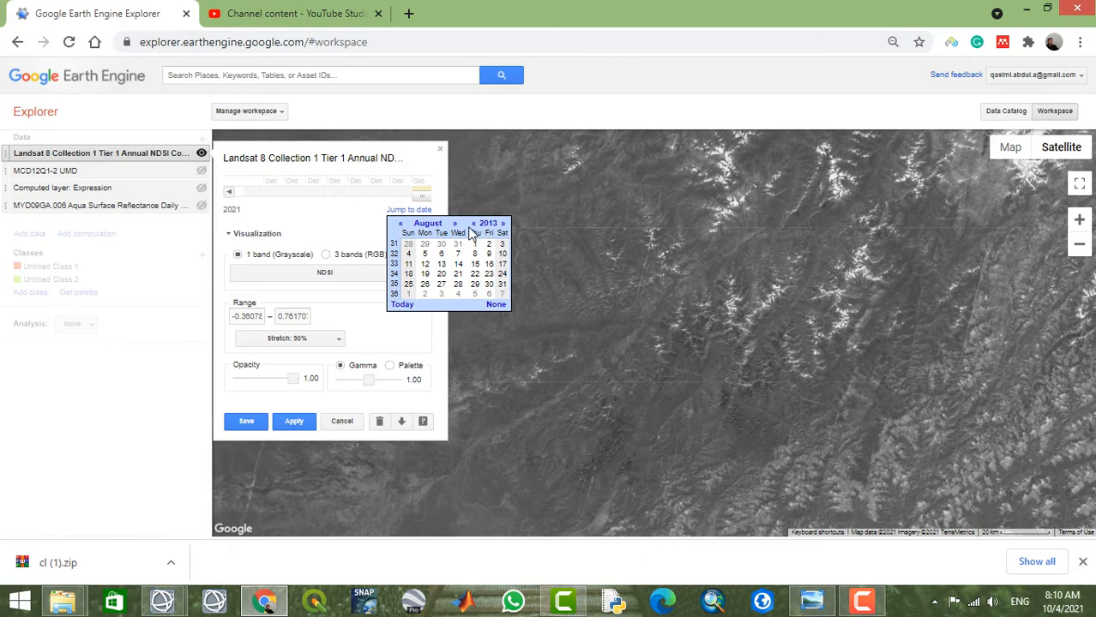
left_click(503, 224)
left_click(503, 226)
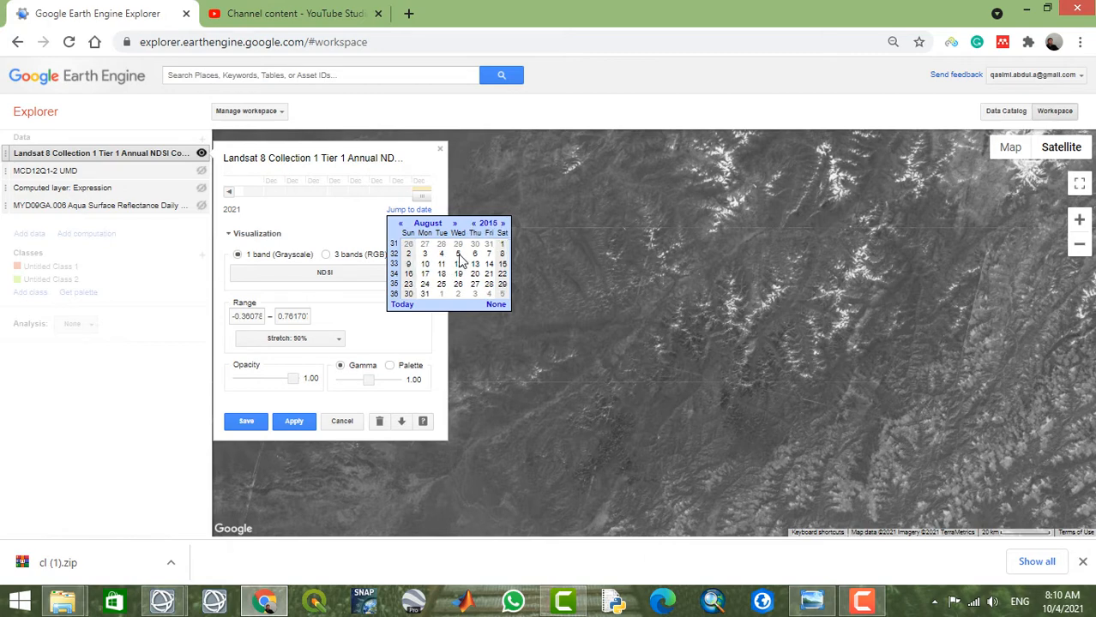
left_click(458, 255)
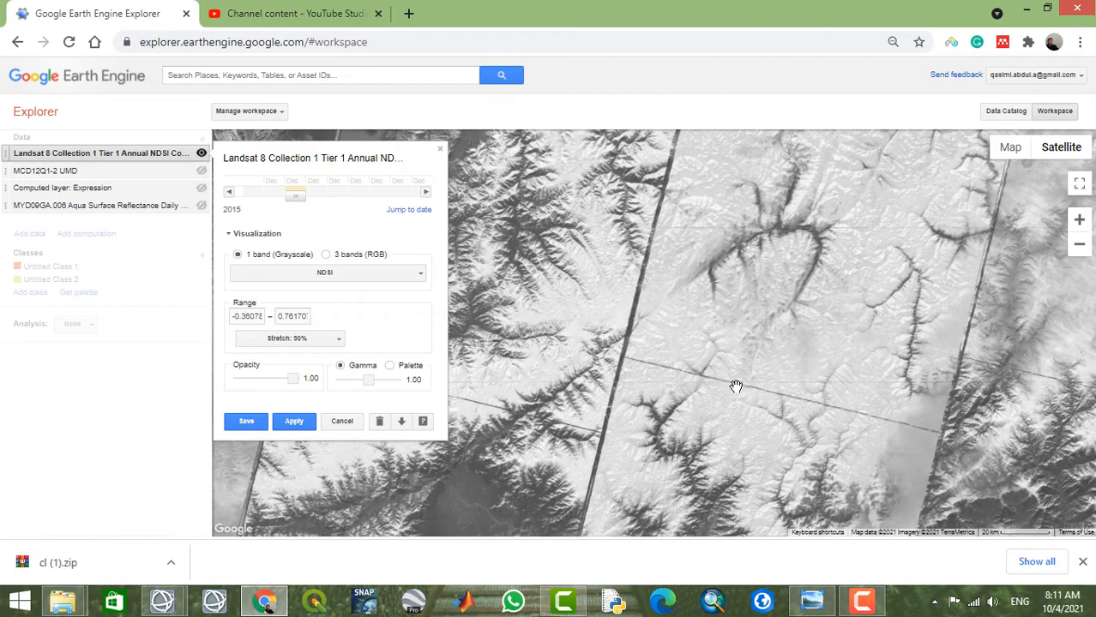
Examine the 2015 snow cover across the wider region, cancel out of the NDSI layer's settings and hide the layer.
scroll(724, 301, "down", 2)
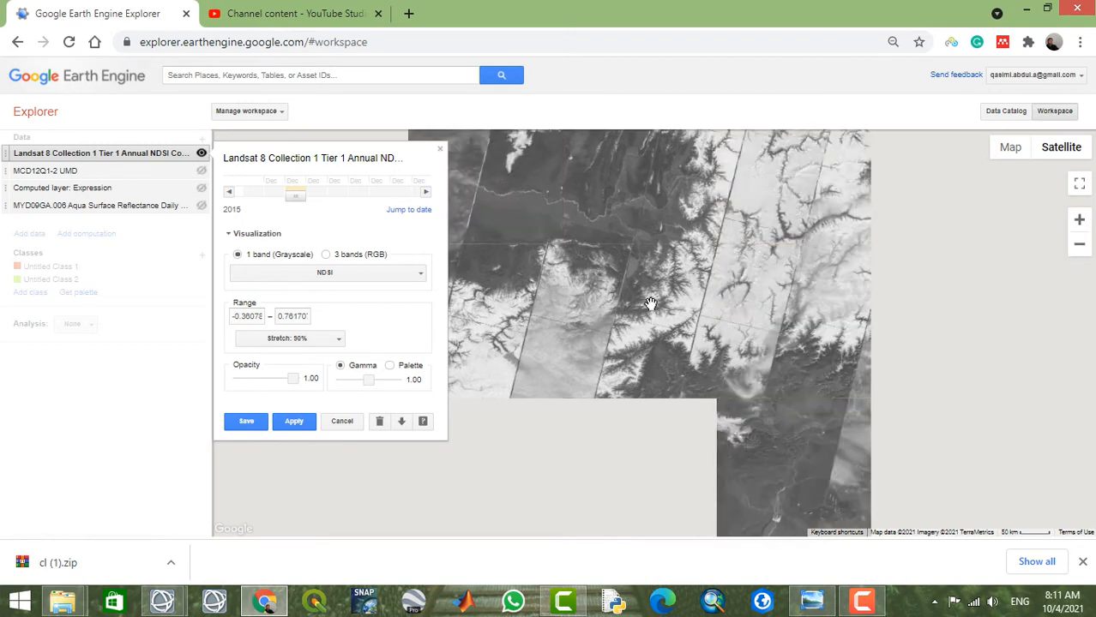
left_click_drag(649, 303, 640, 252)
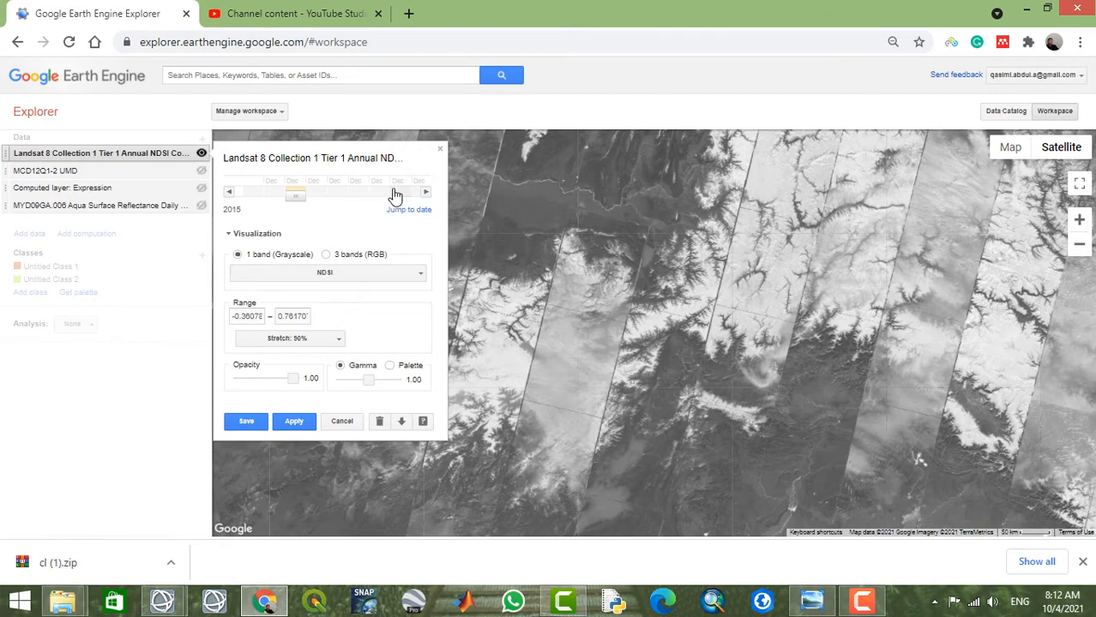
left_click(341, 422)
left_click(201, 153)
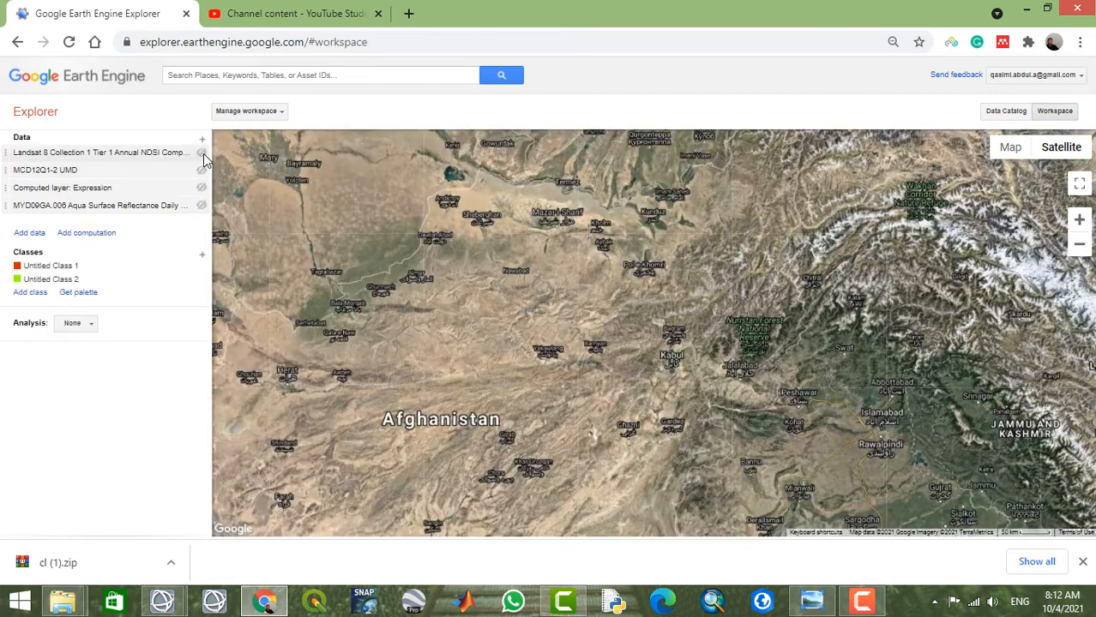
Search the data catalog for lst and browse the full list of matching raster datasets.
left_click(353, 75)
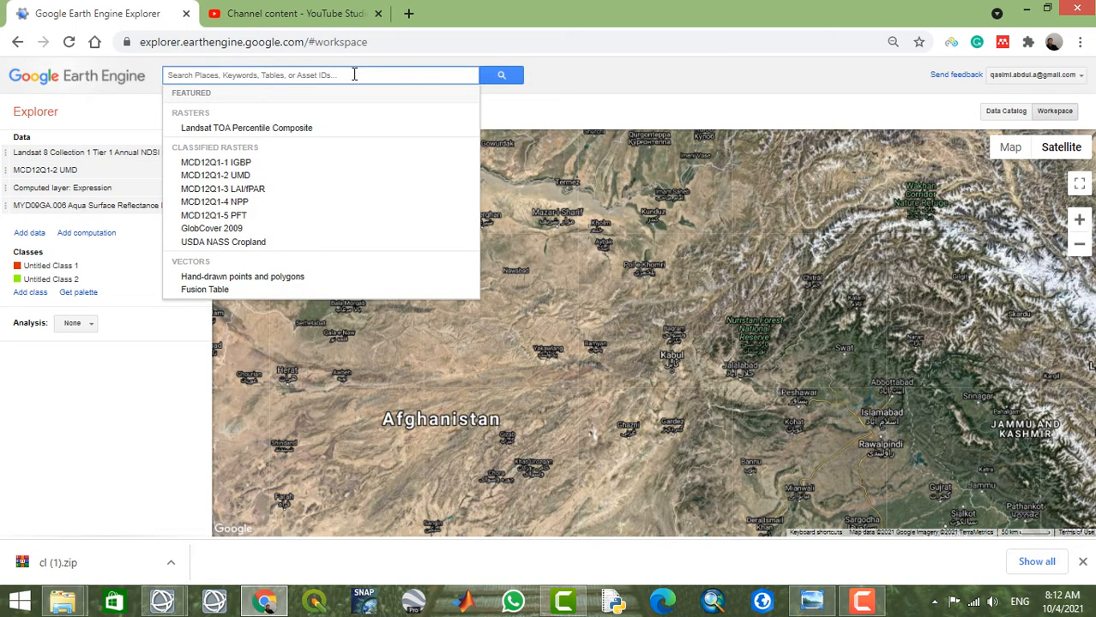
type("Is")
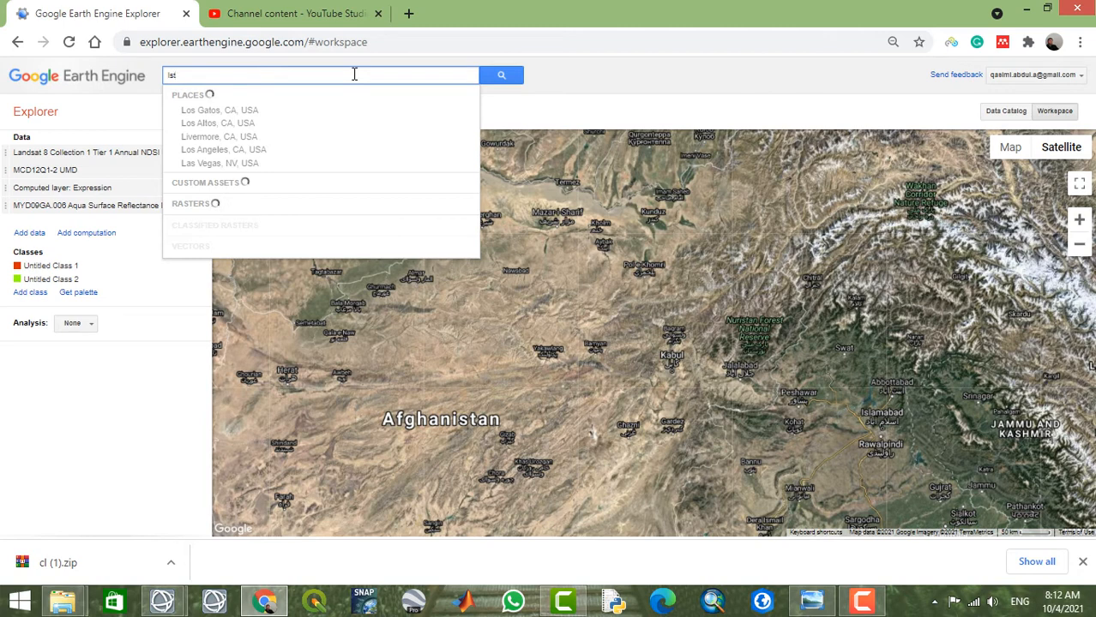
type("t")
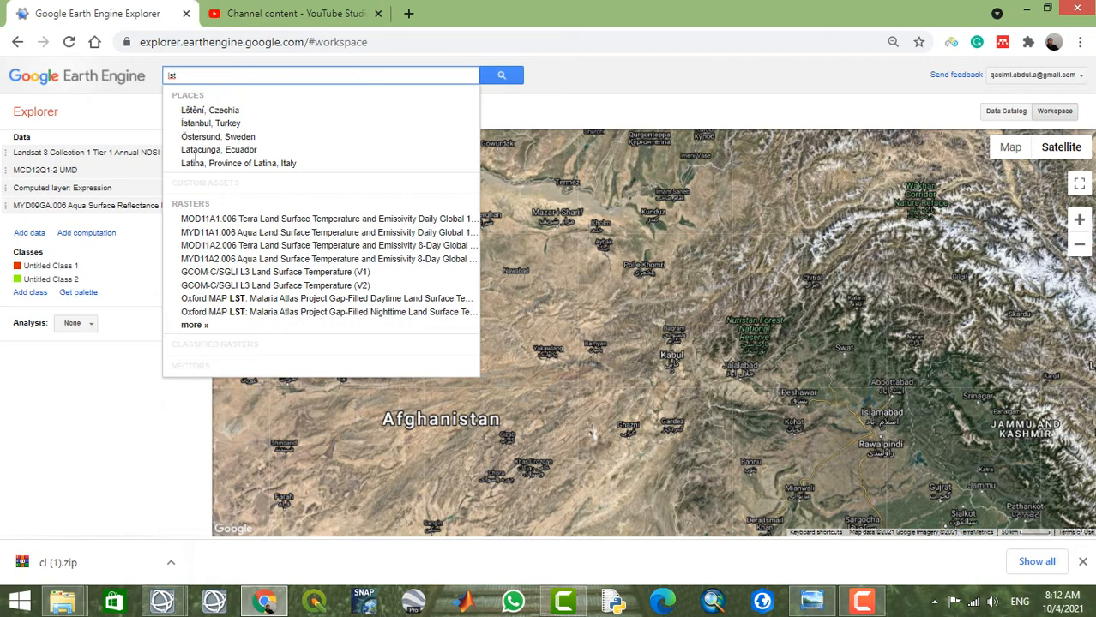
left_click(197, 325)
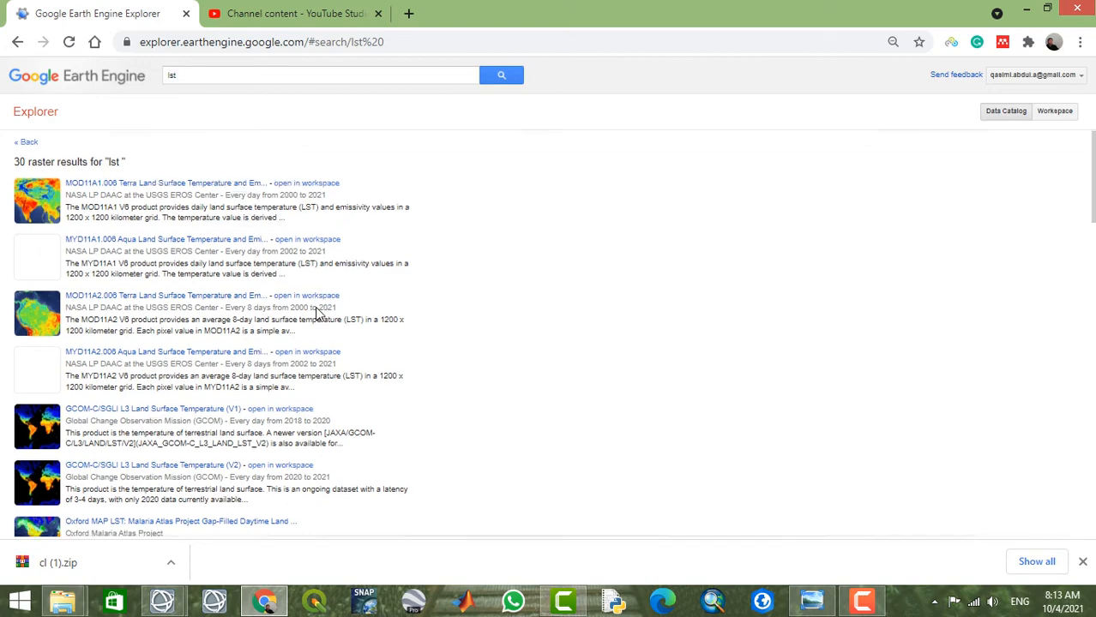
scroll(318, 308, "down", 2)
scroll(318, 312, "up", 2)
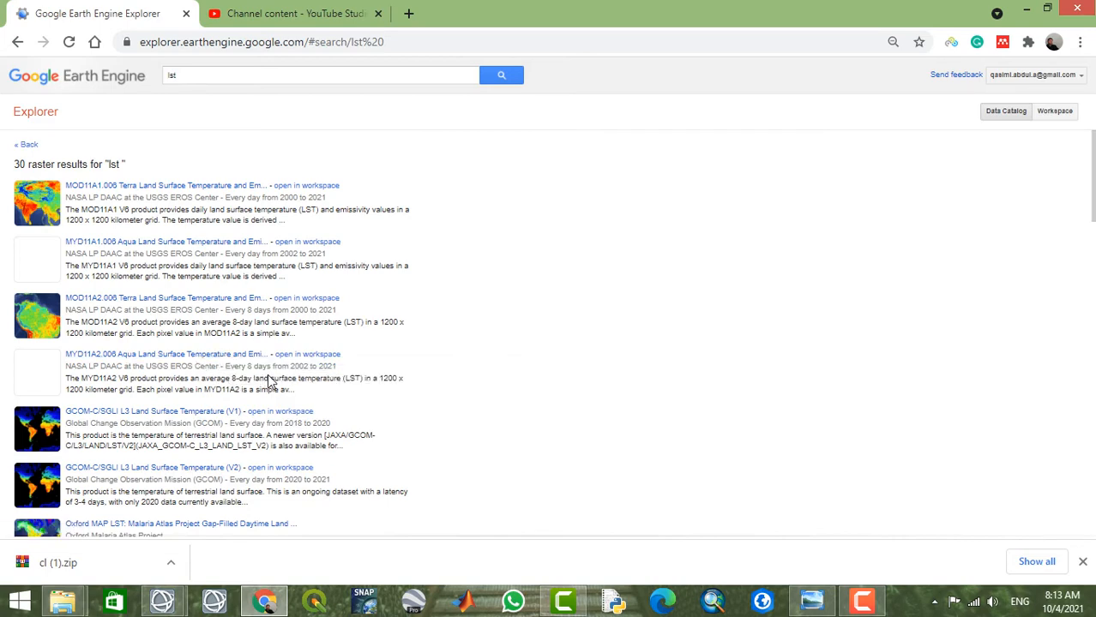
scroll(266, 380, "down", 4)
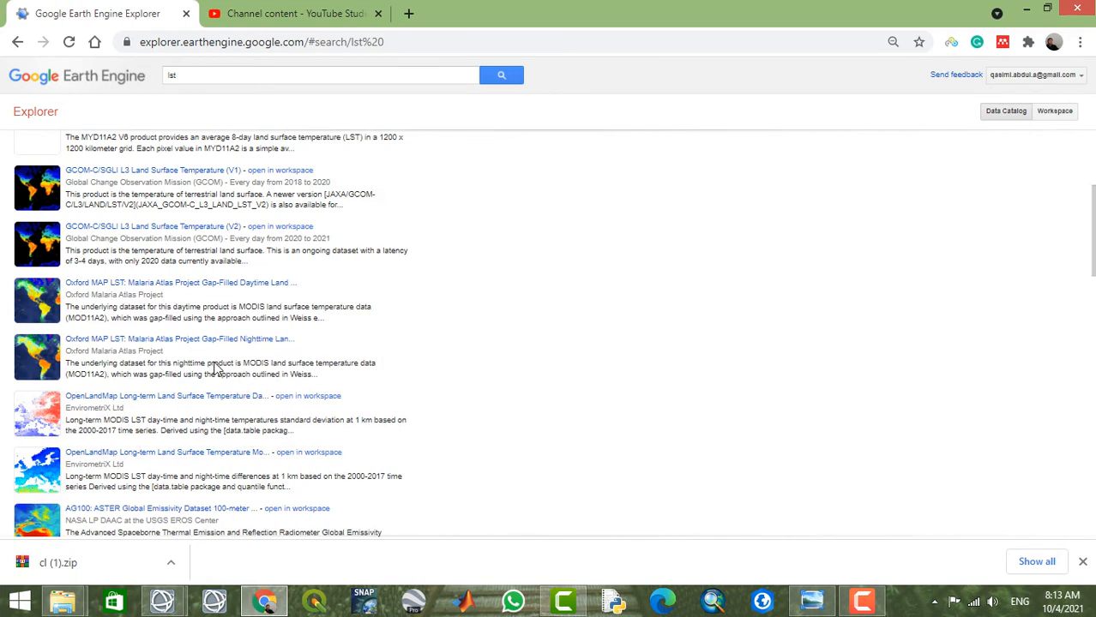
Look through the lst results down to the Landsat Level 2 and urban heat island datasets and back to the MODIS entries.
scroll(219, 388, "down", 3)
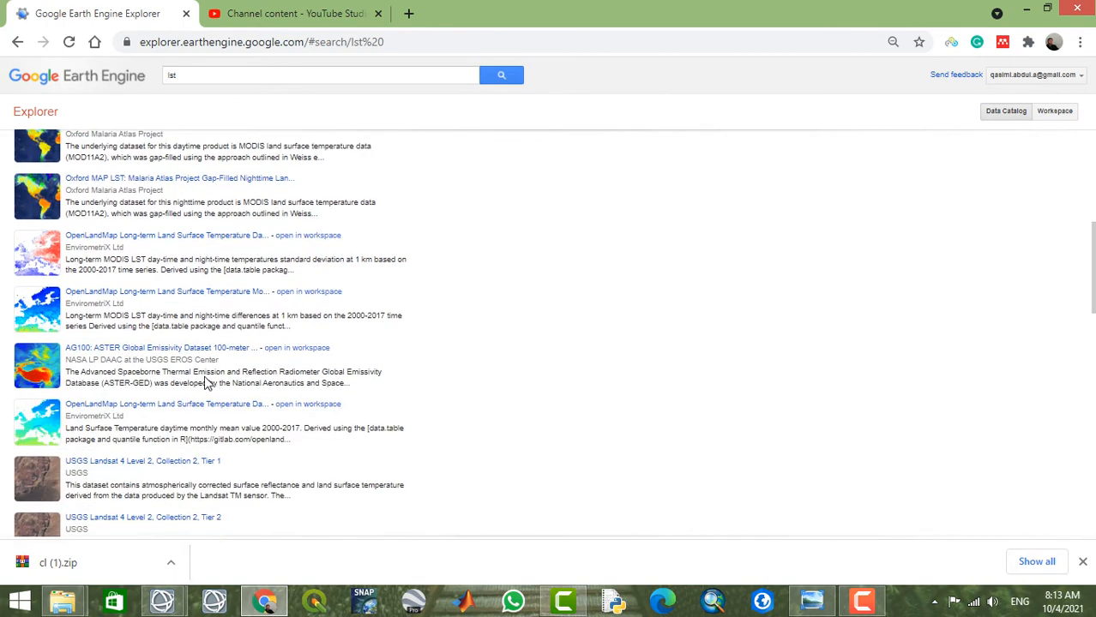
scroll(204, 382, "down", 1)
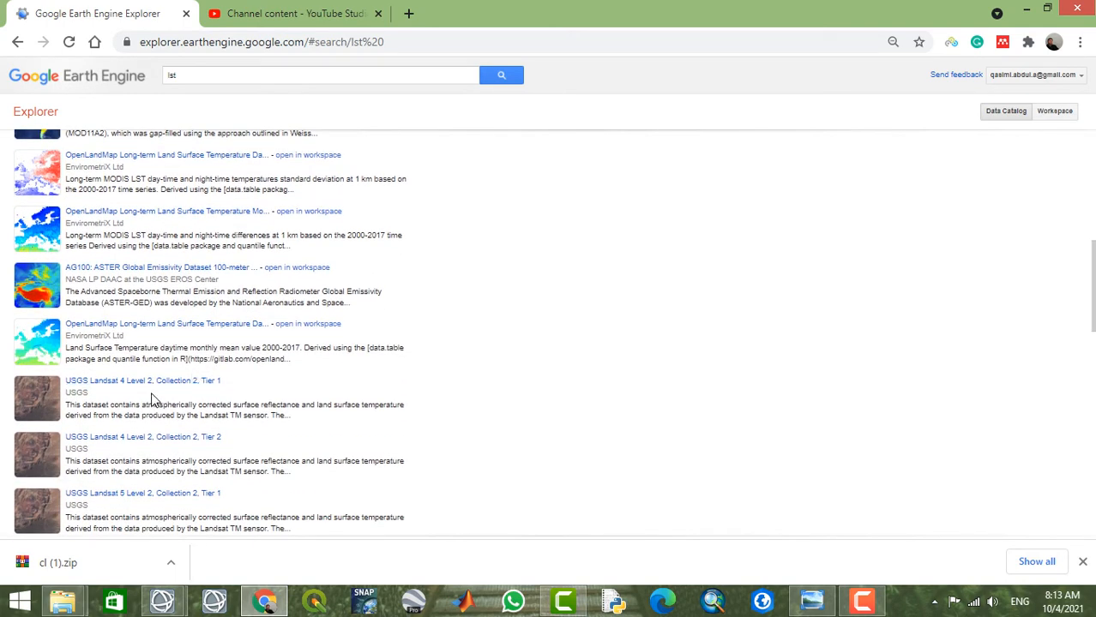
scroll(201, 403, "down", 2)
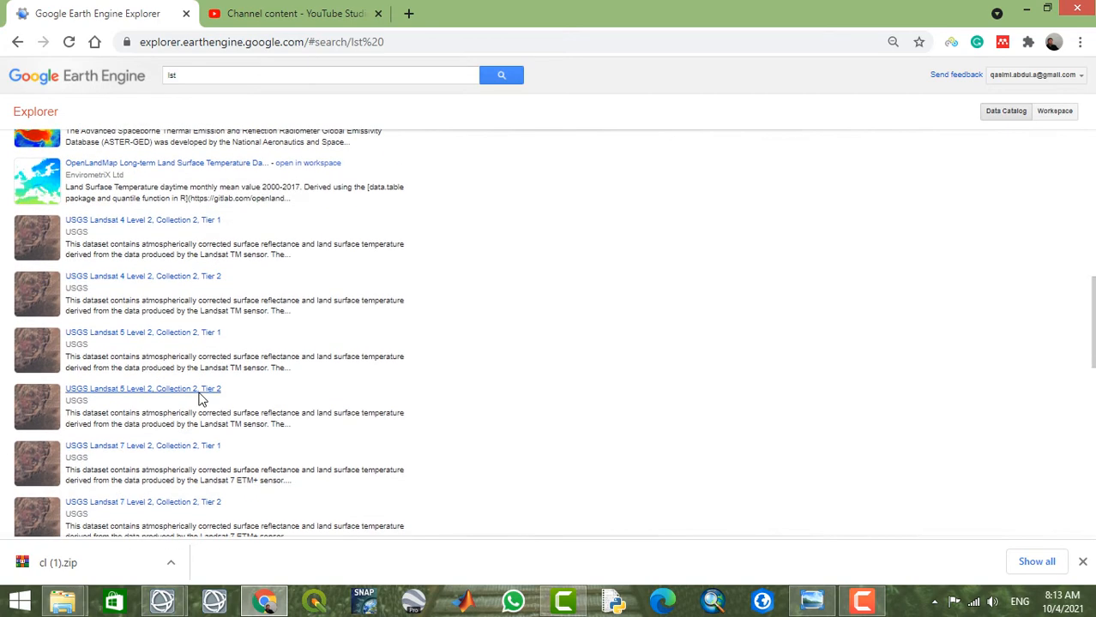
scroll(199, 399, "down", 4)
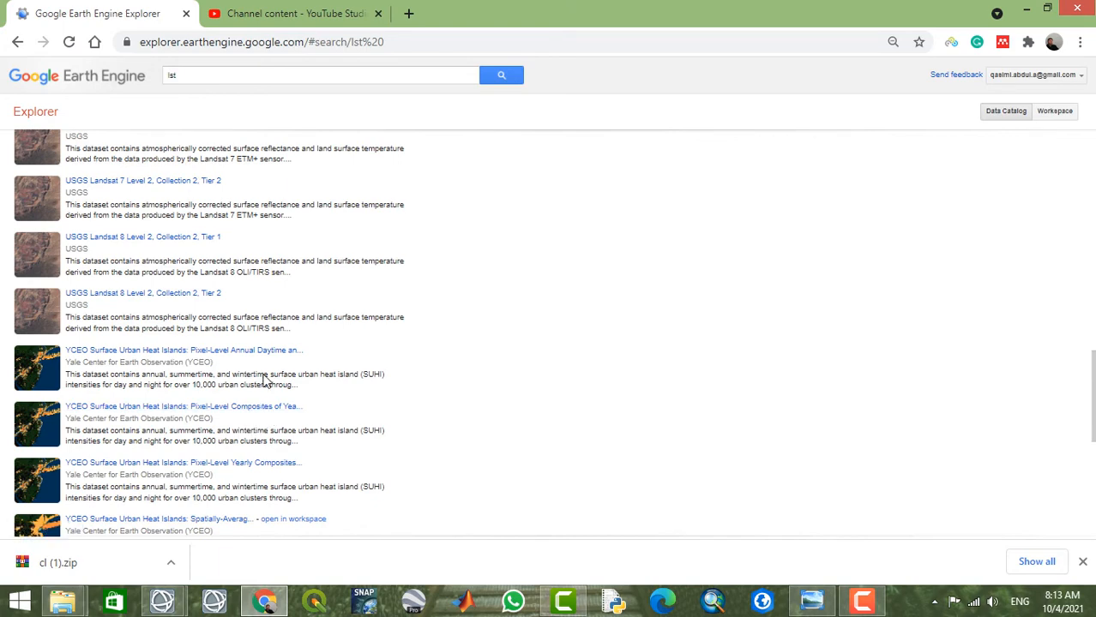
scroll(266, 380, "up", 10)
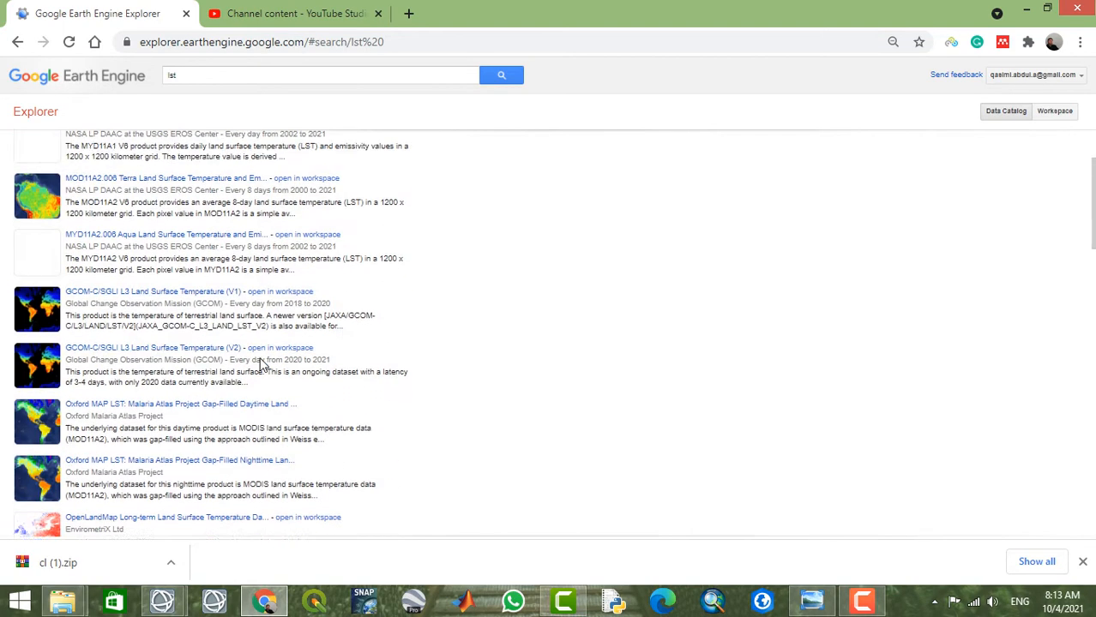
scroll(261, 364, "up", 2)
scroll(262, 365, "down", 1)
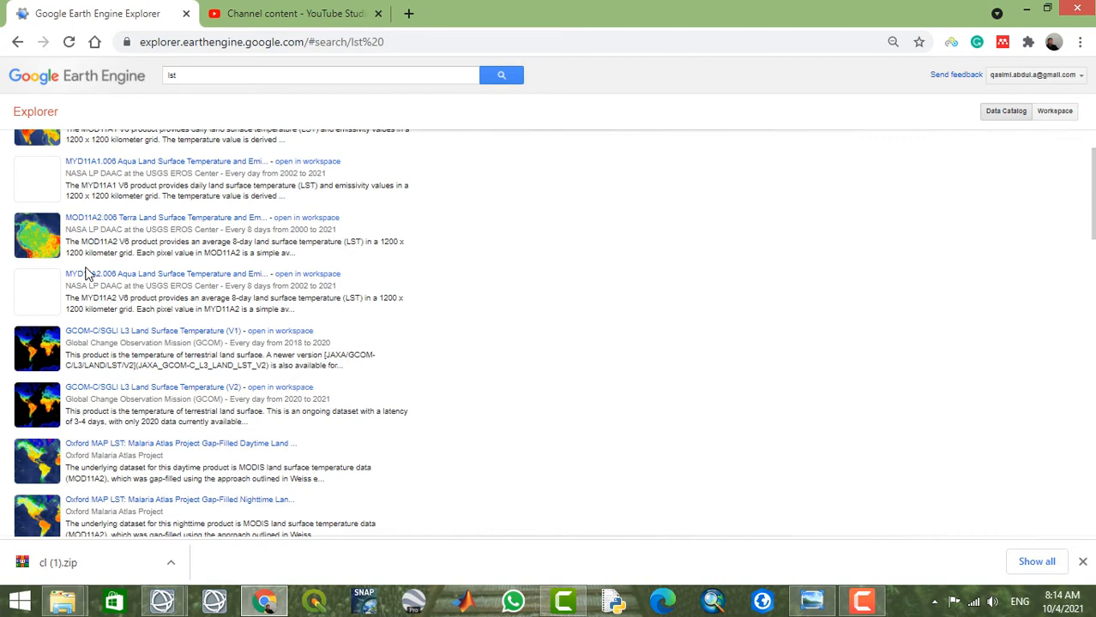
Review the MOD11A2.006 Terra Land Surface Temperature dataset's description and band list, and return to the lst results.
left_click(203, 220)
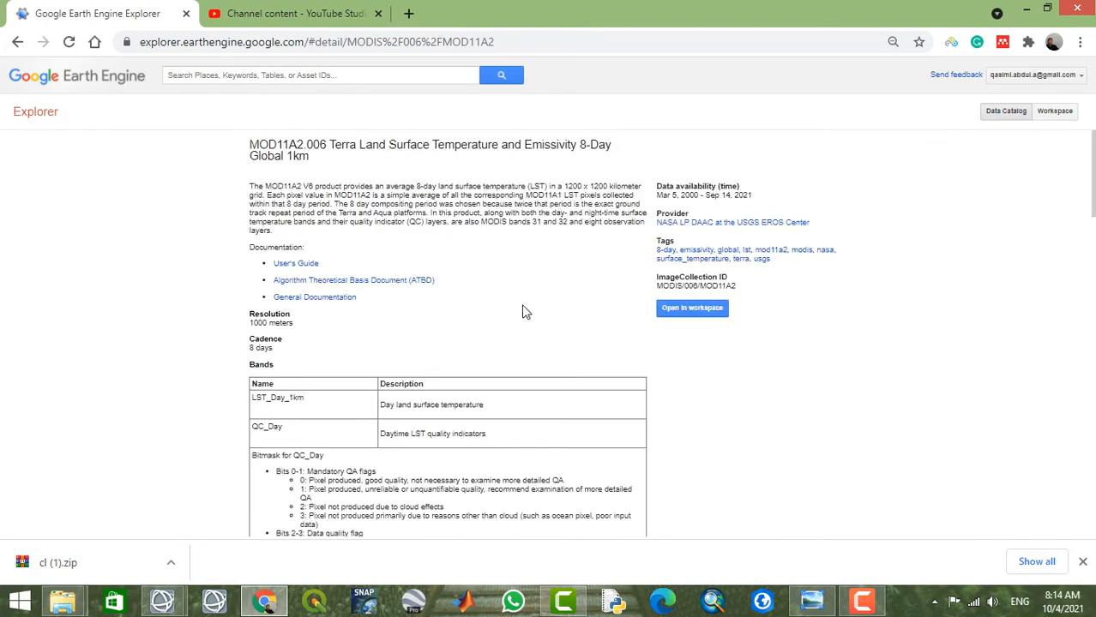
scroll(524, 310, "down", 3)
scroll(525, 312, "down", 1)
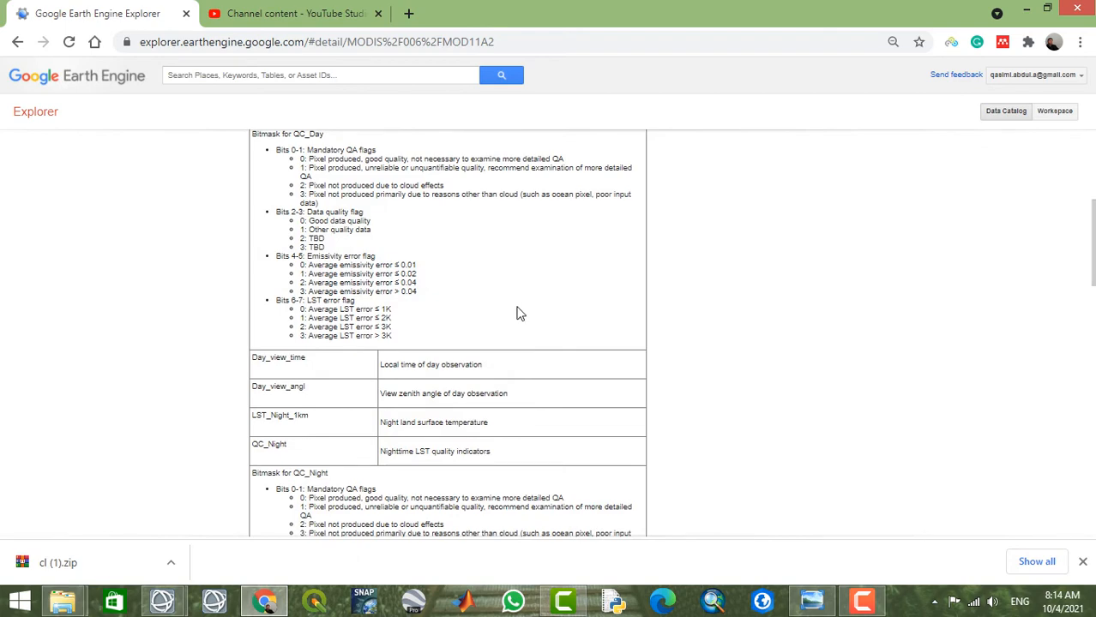
scroll(520, 313, "down", 6)
scroll(520, 314, "down", 6)
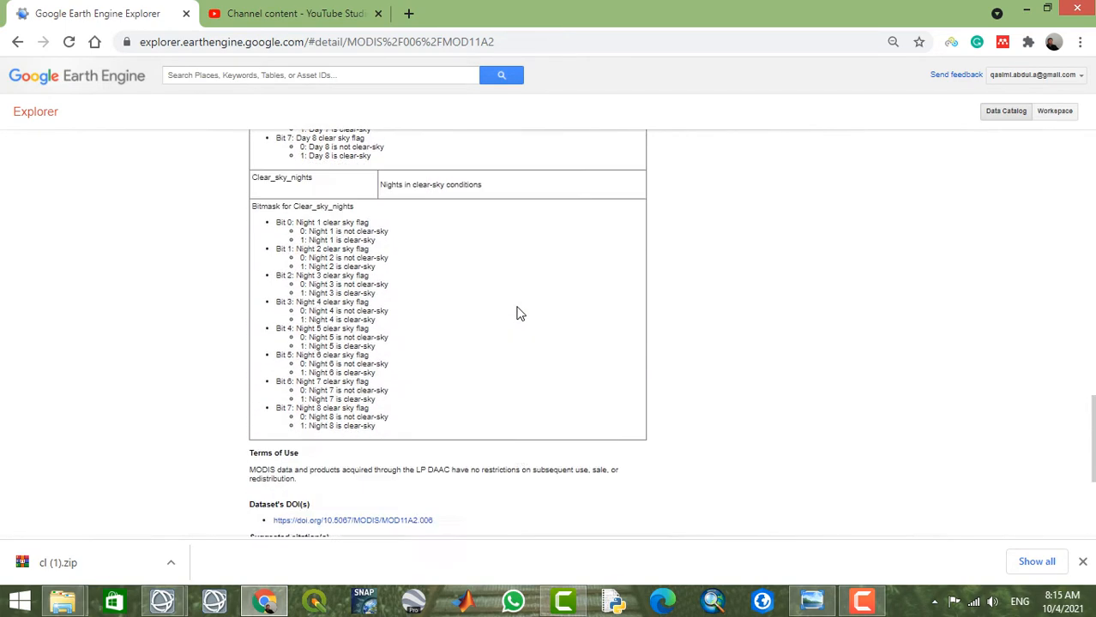
scroll(519, 314, "up", 15)
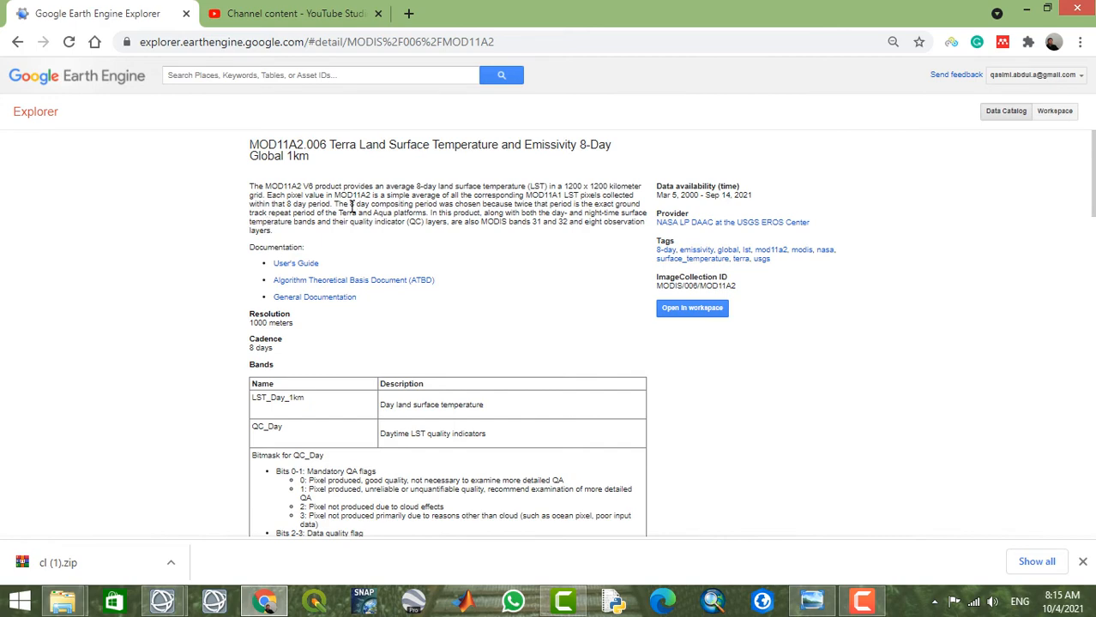
left_click(16, 42)
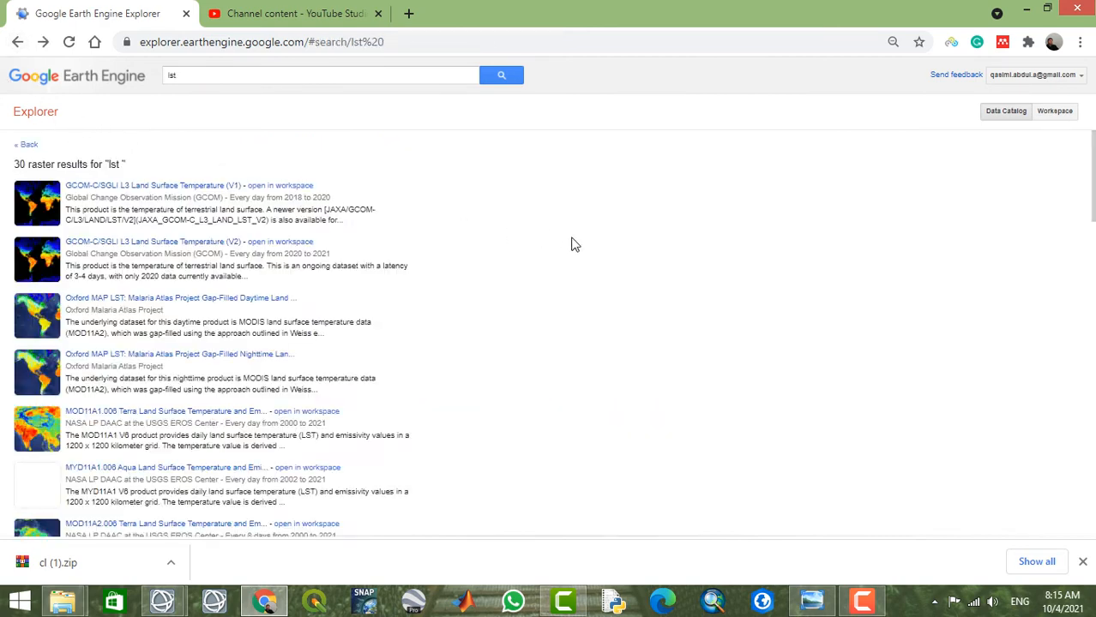
Find the USGS Landsat 8 Level 2, Collection 2, Tier 2 dataset among the lst results and open its details.
scroll(566, 249, "down", 5)
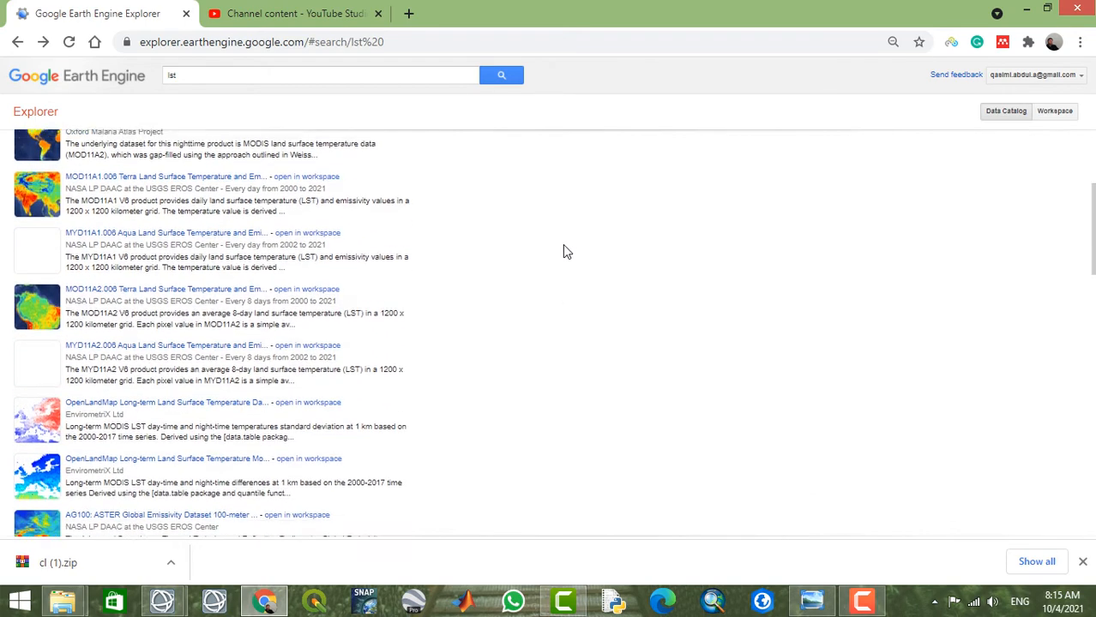
scroll(514, 267, "down", 2)
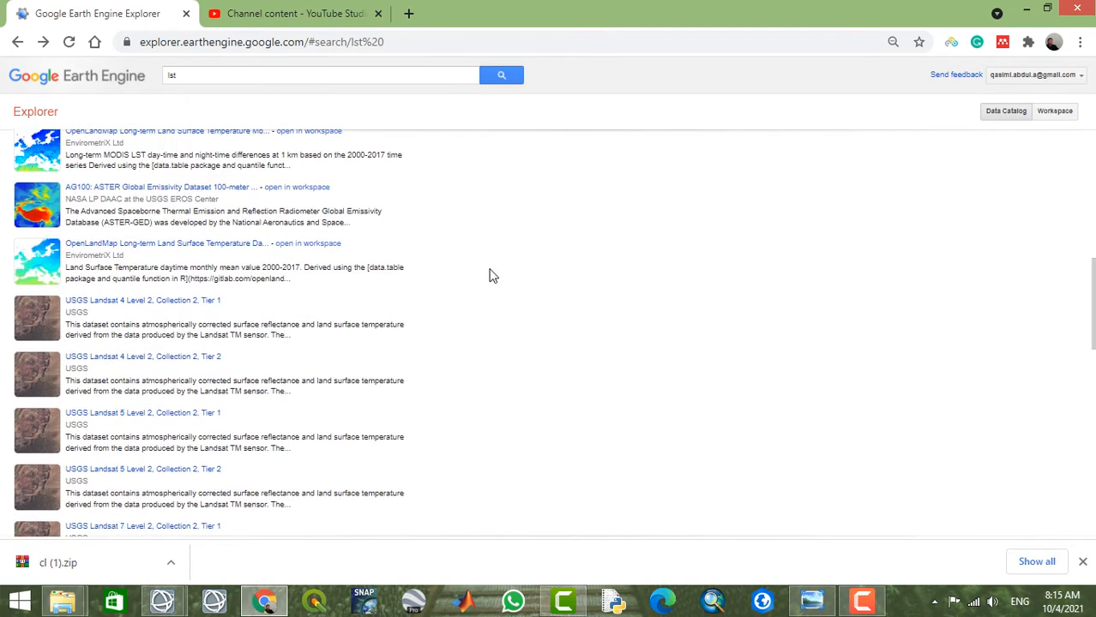
scroll(488, 275, "down", 1)
scroll(479, 277, "down", 3)
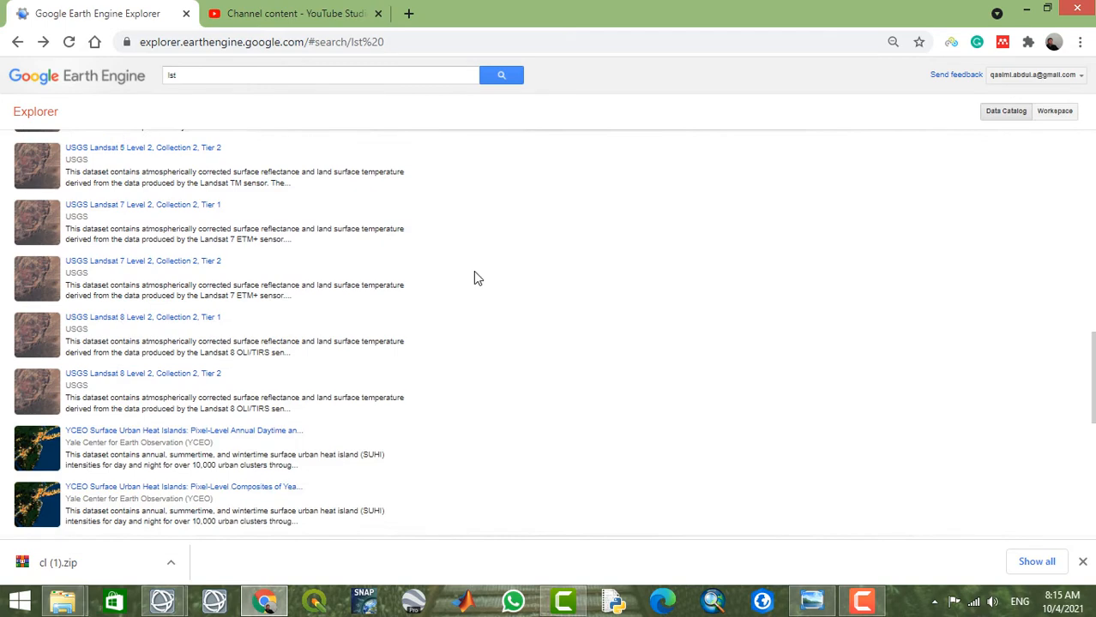
scroll(477, 278, "down", 4)
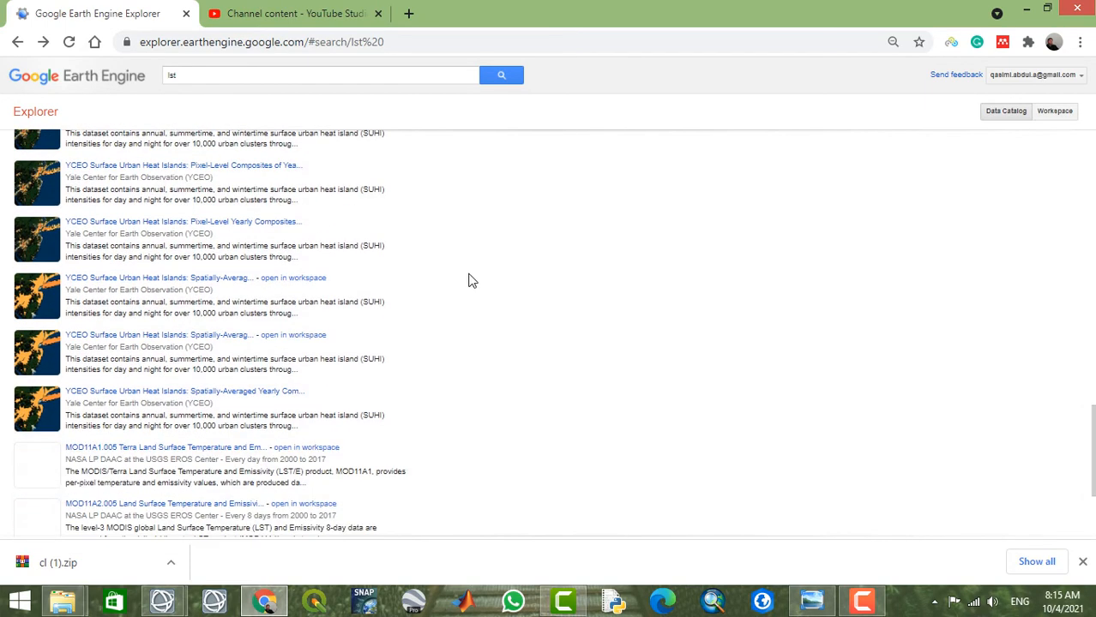
scroll(470, 280, "up", 2)
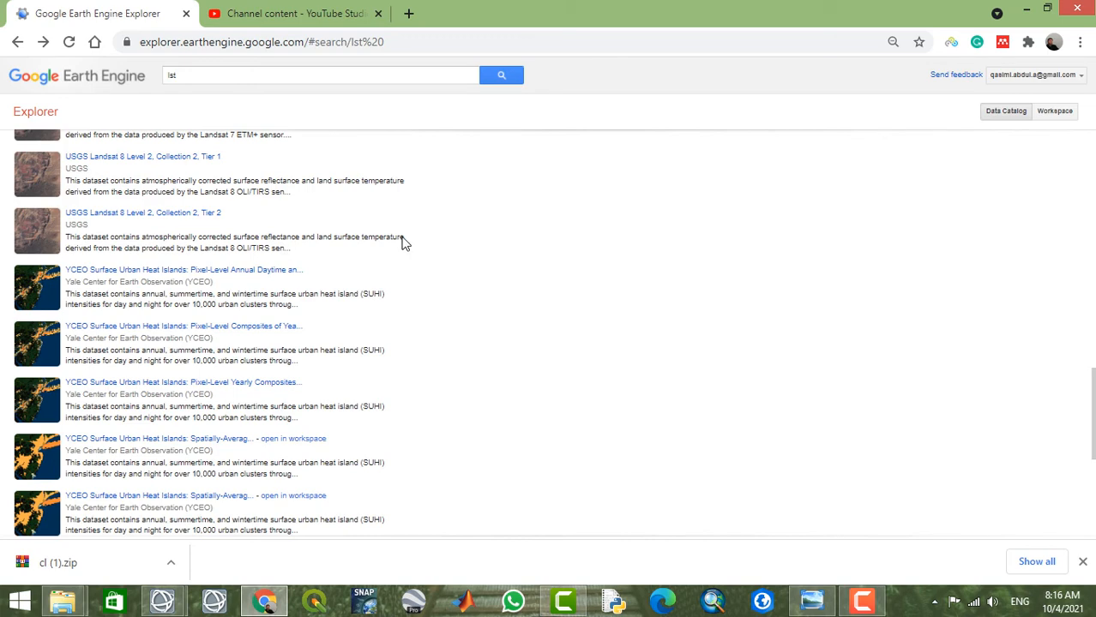
left_click(147, 213)
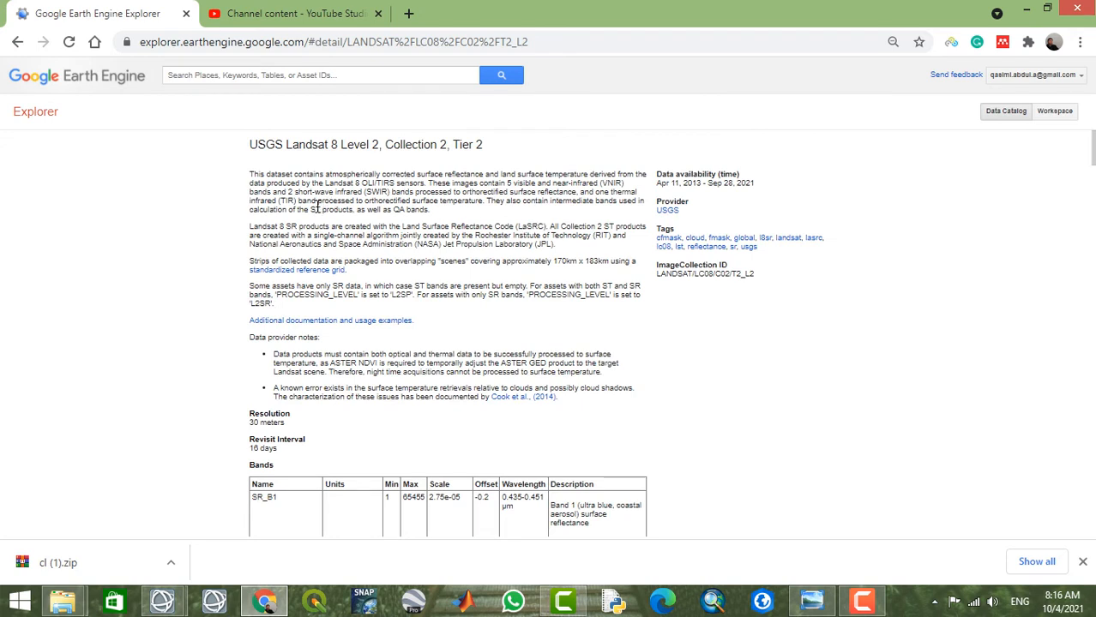
Examine the Landsat 8 Level 2 dataset's description, bands and image properties, and go back to the lst results.
scroll(529, 387, "down", 1)
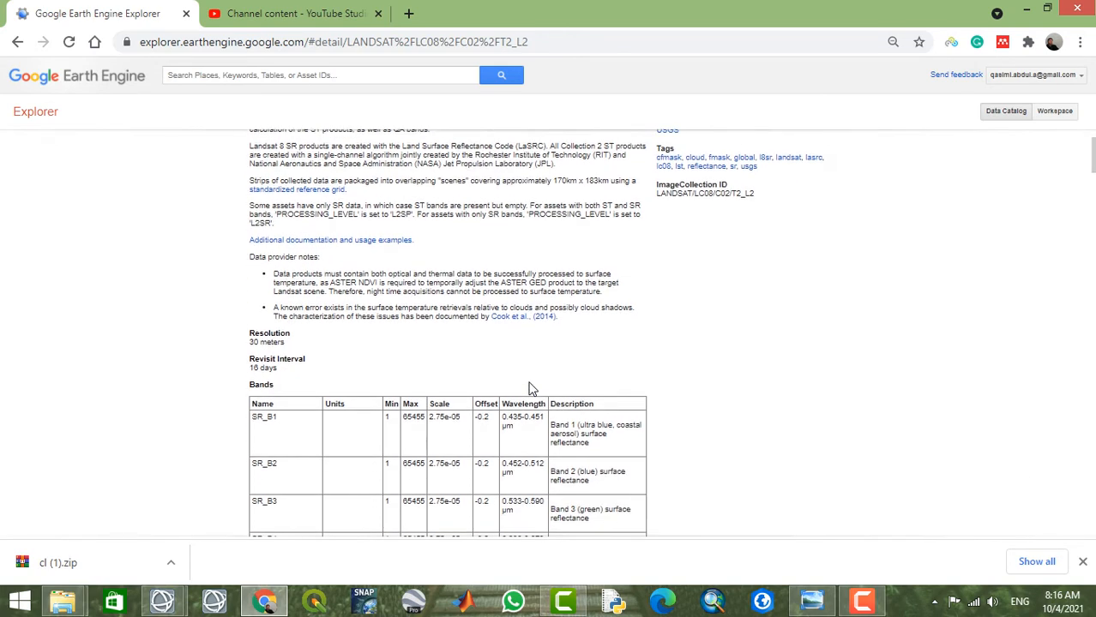
scroll(530, 388, "down", 2)
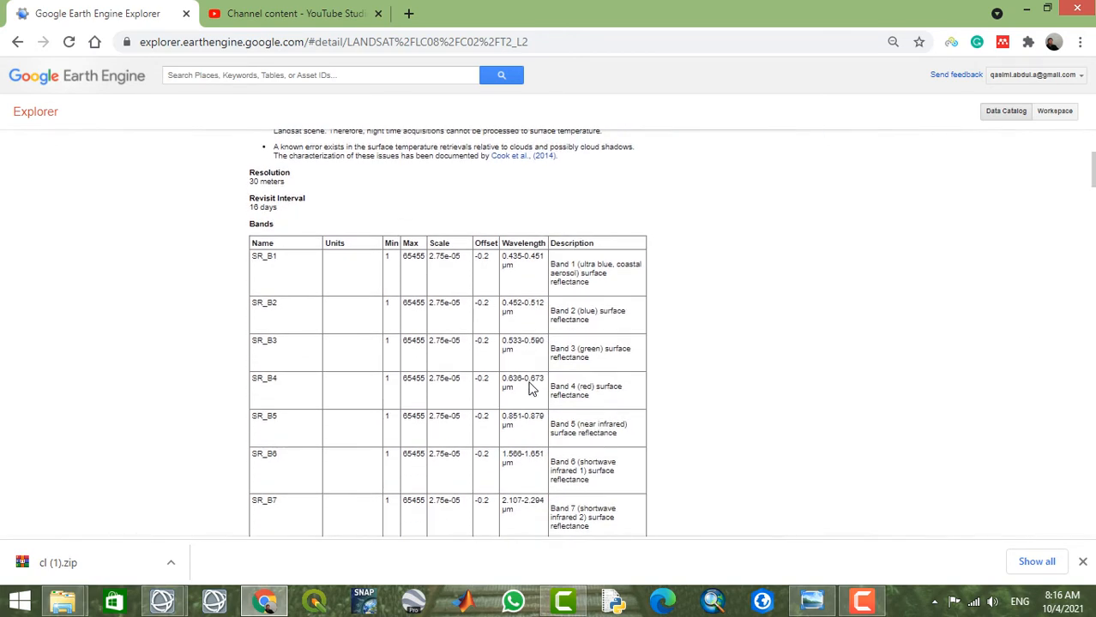
scroll(530, 387, "down", 4)
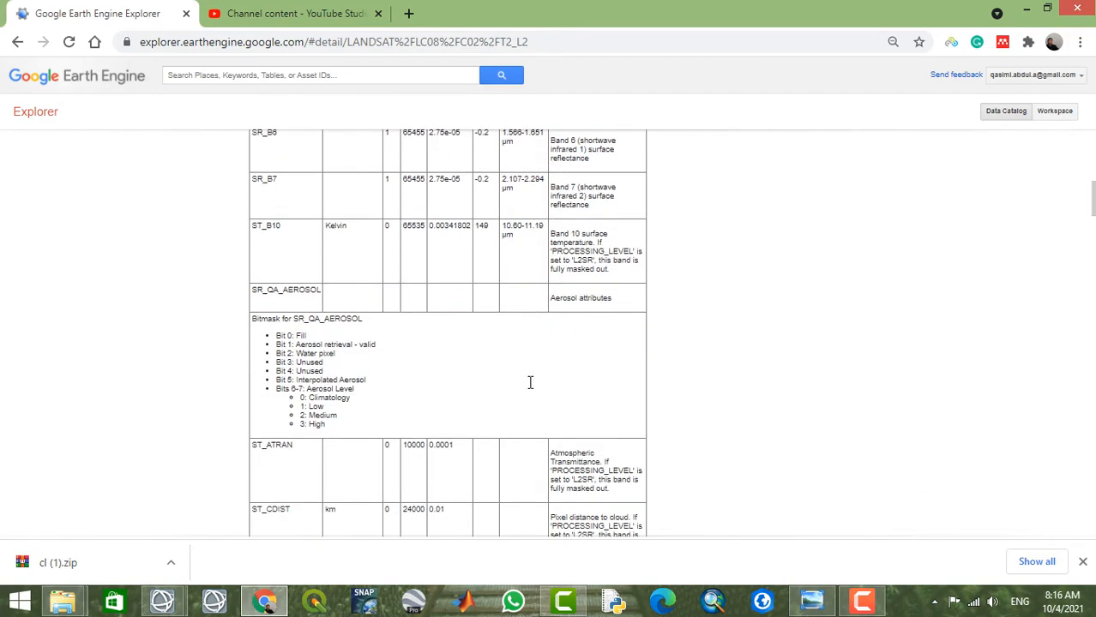
scroll(529, 388, "down", 12)
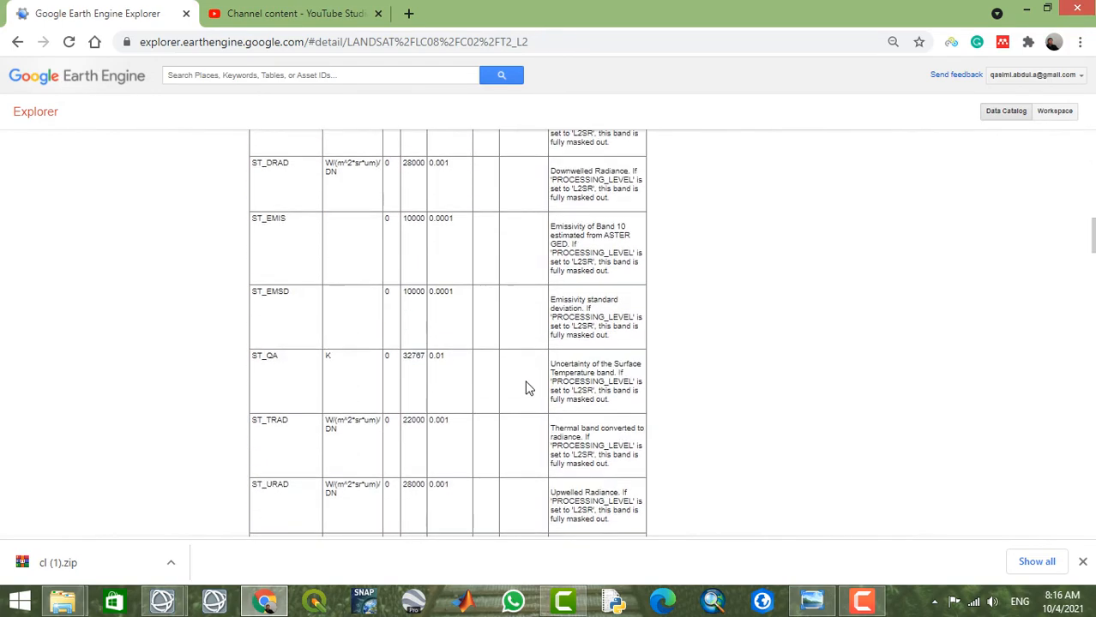
scroll(529, 389, "down", 8)
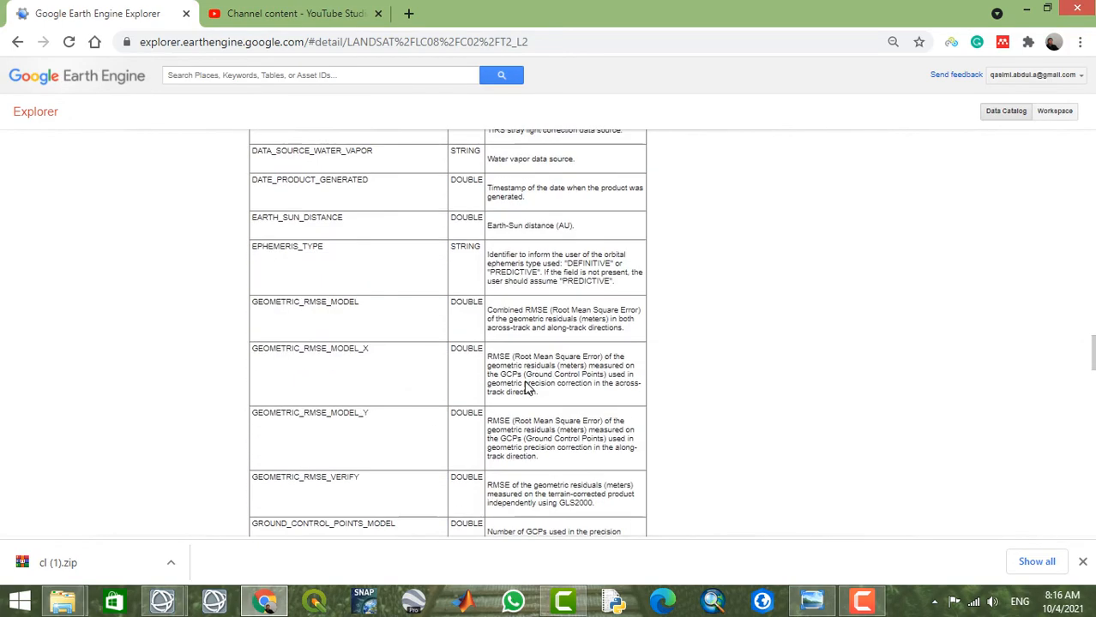
scroll(526, 383, "up", 5)
scroll(526, 382, "up", 20)
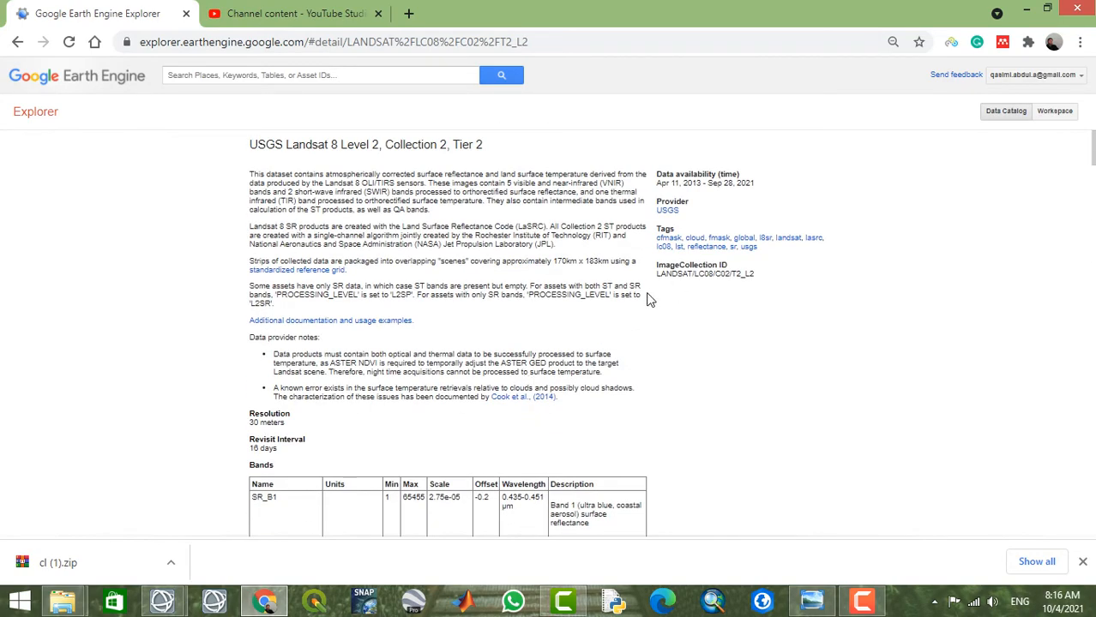
scroll(644, 310, "down", 15)
scroll(645, 311, "down", 8)
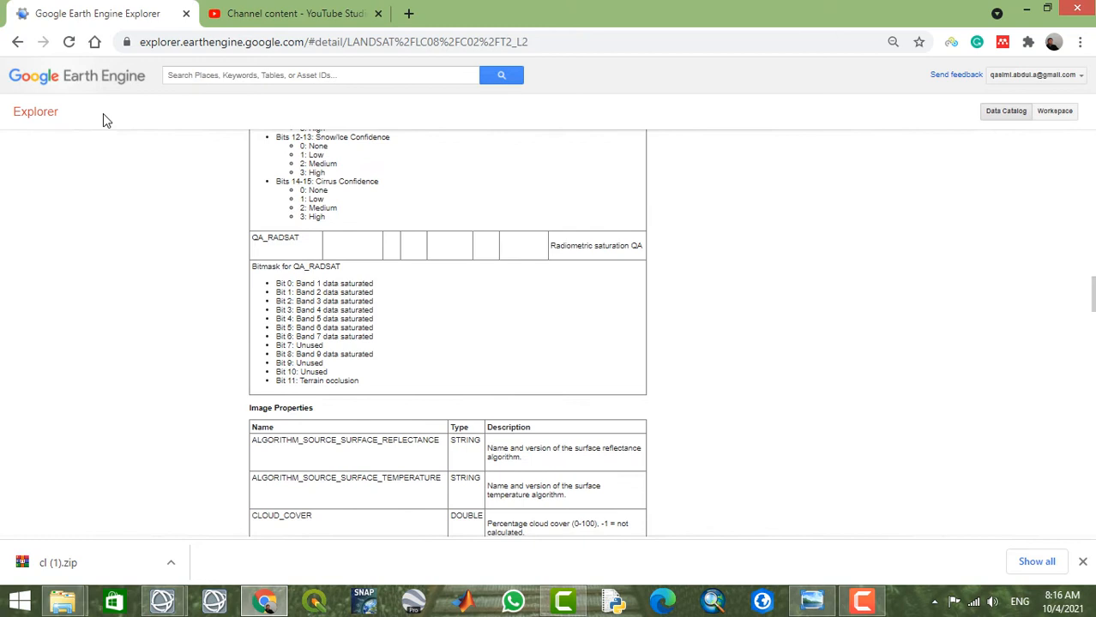
left_click(18, 43)
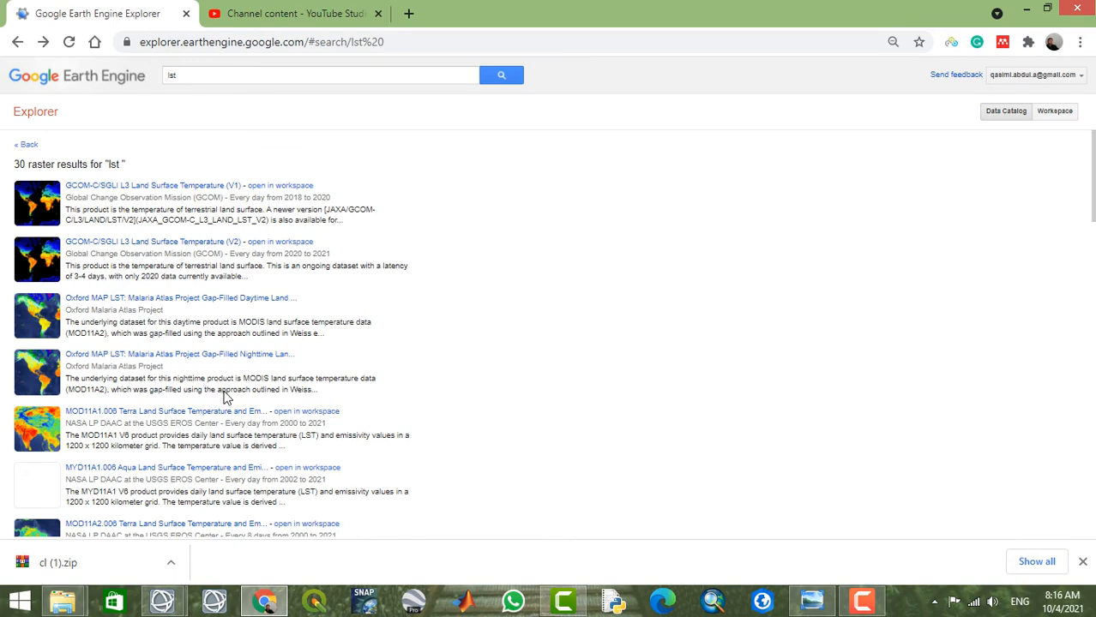
Compare the MODIS, OpenLandMap, Landsat and YCEO land surface temperature datasets in the lst results for availability in the workspace.
scroll(217, 393, "down", 1)
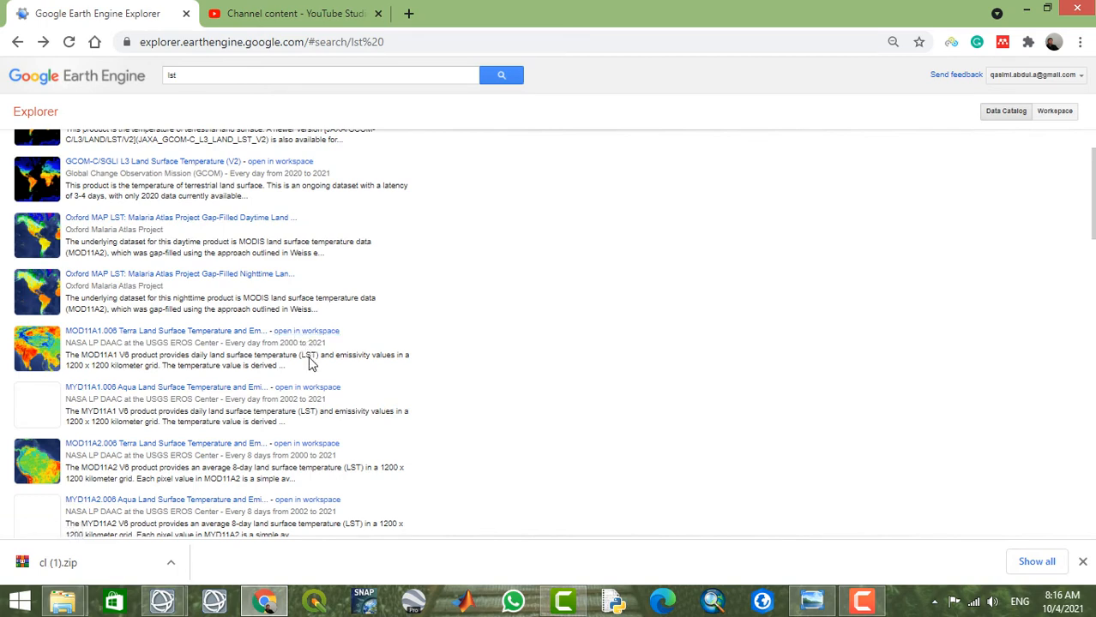
scroll(310, 362, "down", 2)
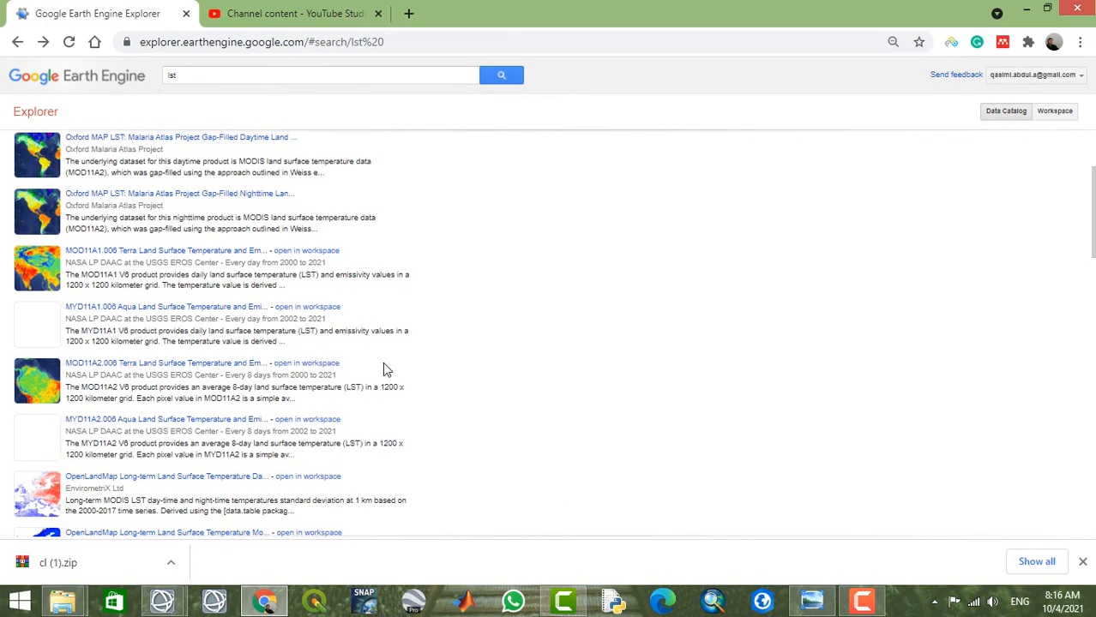
scroll(383, 369, "down", 1)
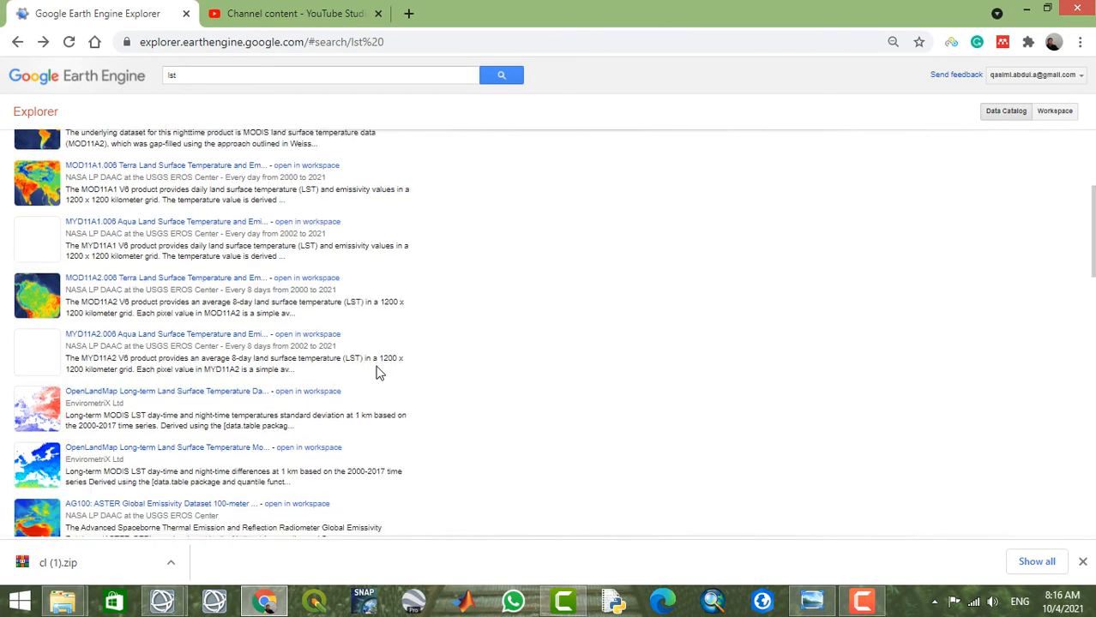
scroll(378, 373, "down", 2)
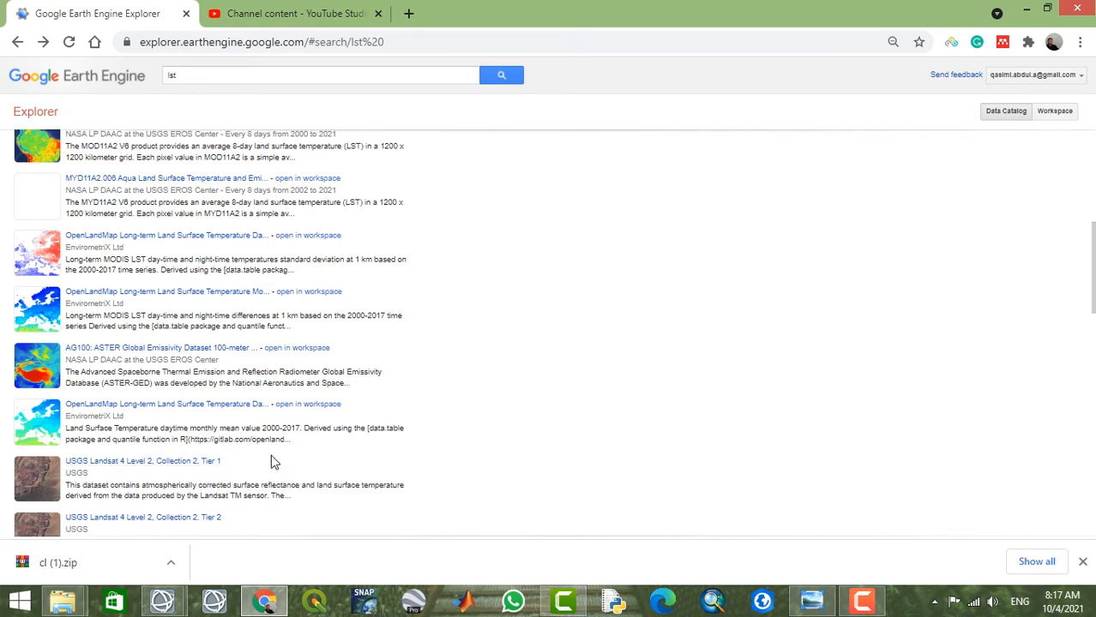
scroll(271, 461, "down", 3)
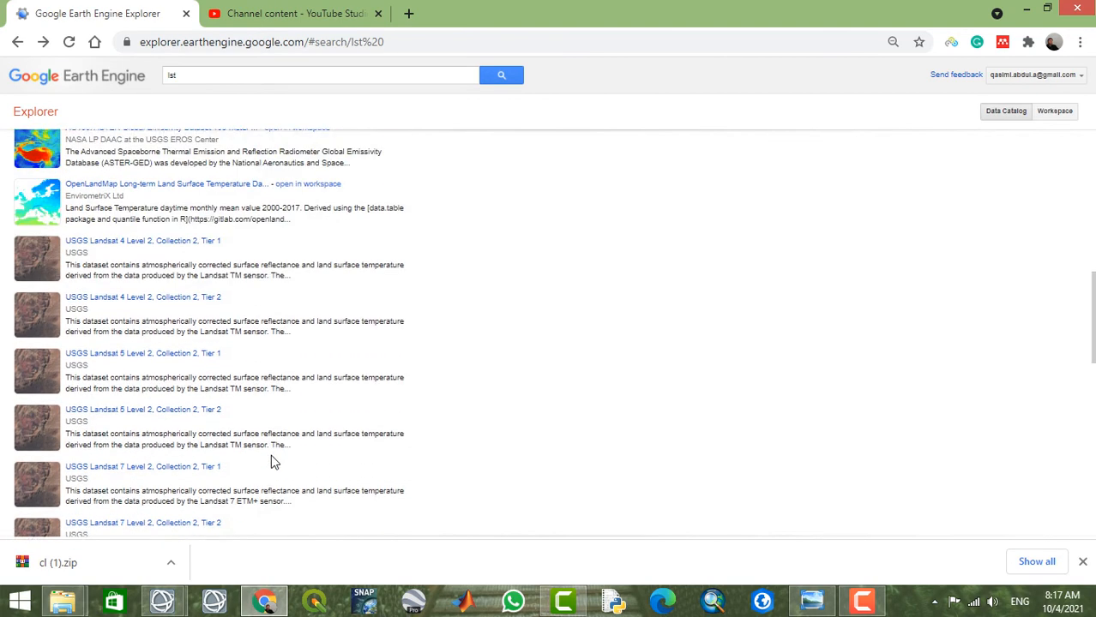
scroll(271, 461, "down", 5)
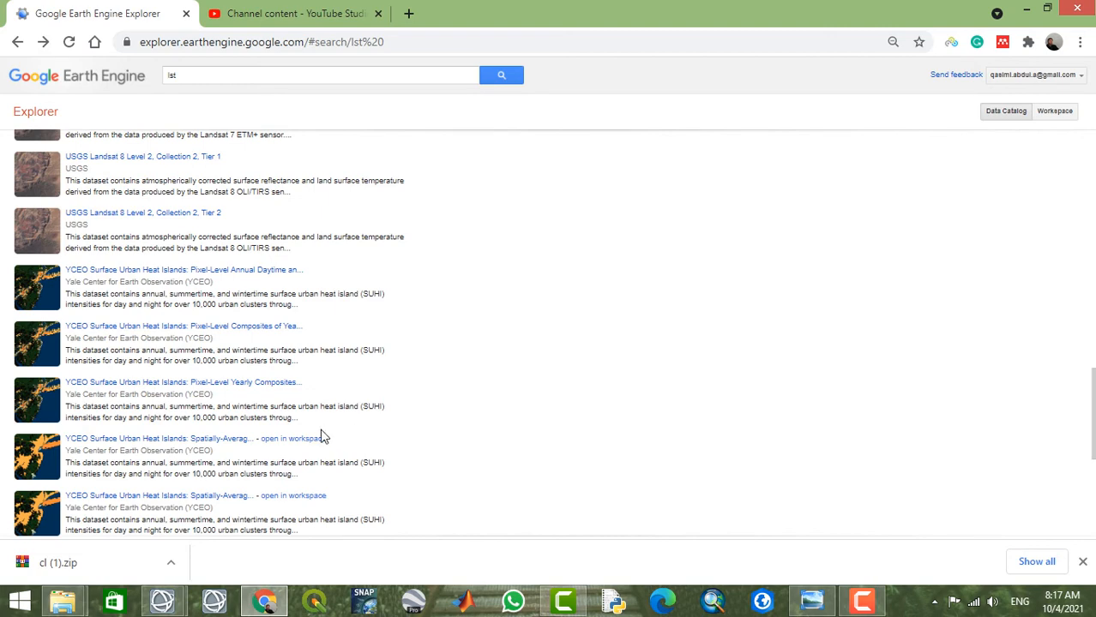
scroll(320, 435, "down", 1)
scroll(322, 438, "up", 2)
scroll(323, 437, "up", 10)
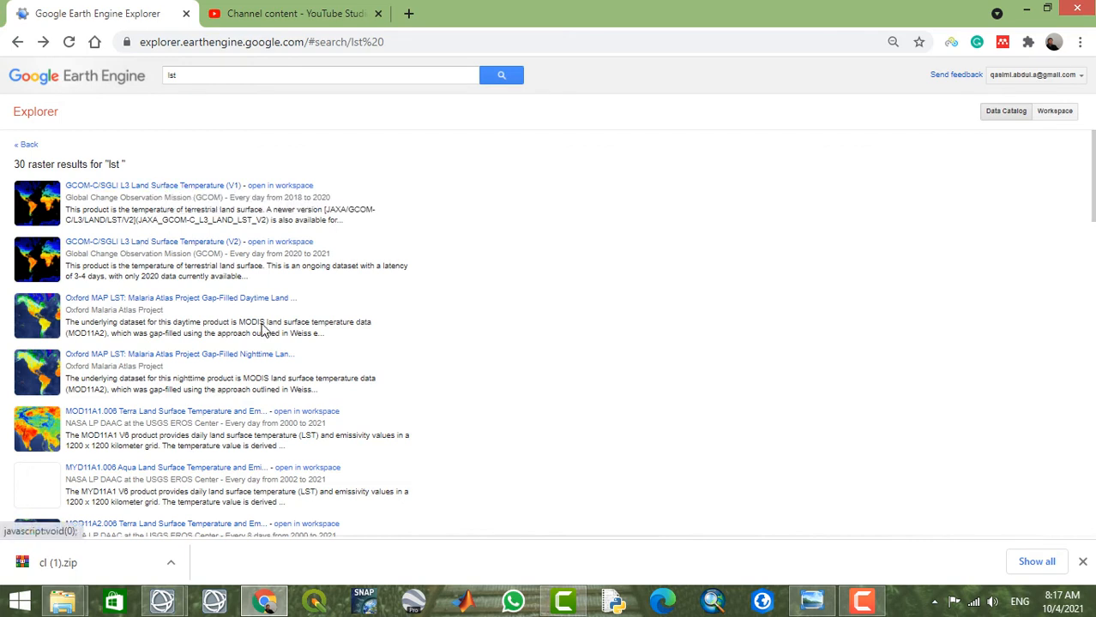
Check the details of the GCOM-C/SGLI L3 Land Surface Temperature (V1) dataset and open it in the workspace.
left_click(196, 186)
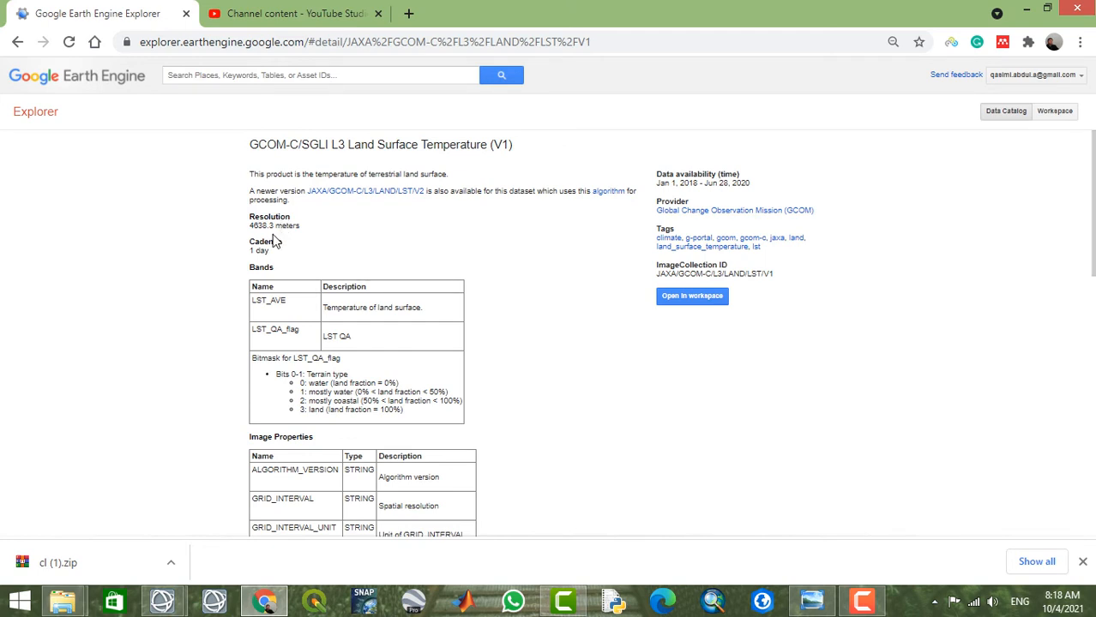
scroll(323, 257, "down", 1)
scroll(326, 259, "up", 1)
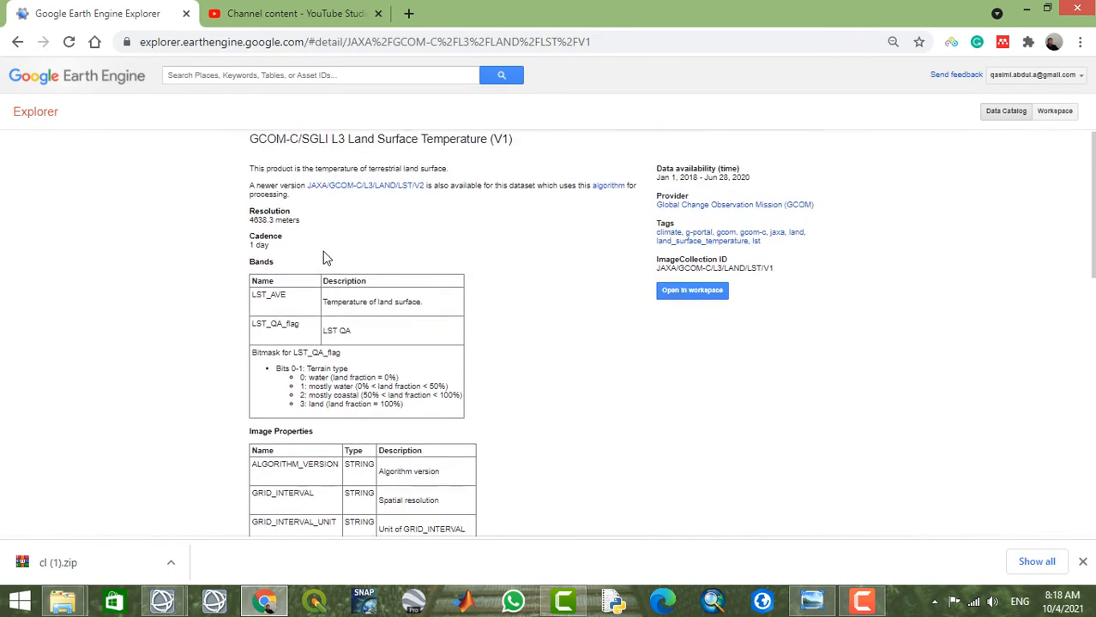
left_click(708, 300)
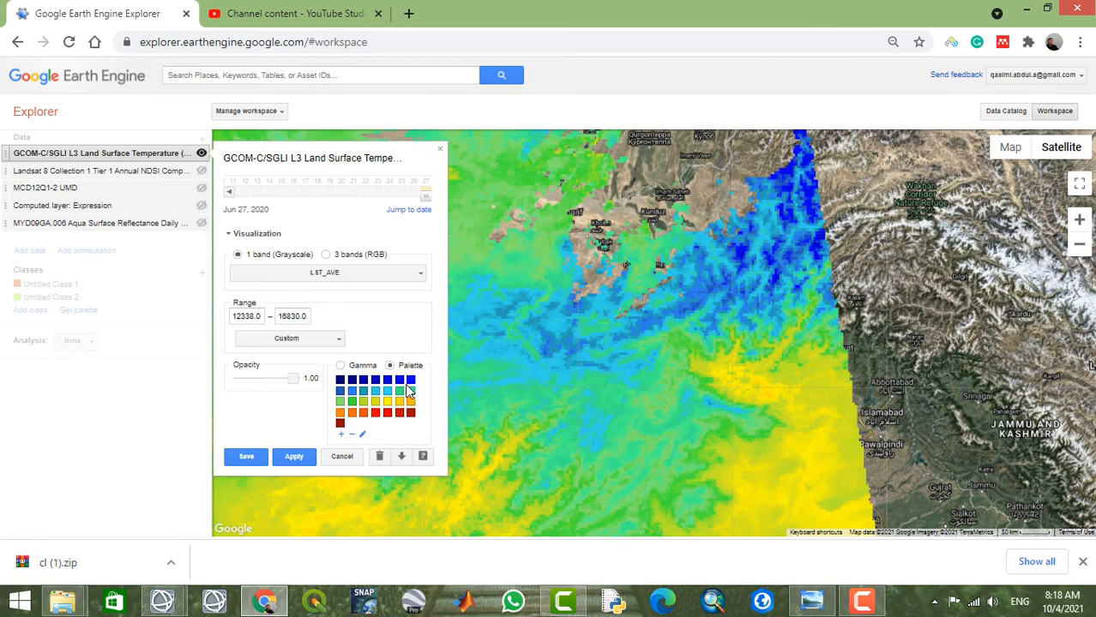
Examine the GCOM-C land surface temperature layer across Afghanistan and its surroundings, and check which bands it offers.
left_click_drag(655, 324, 903, 212)
left_click_drag(745, 281, 804, 182)
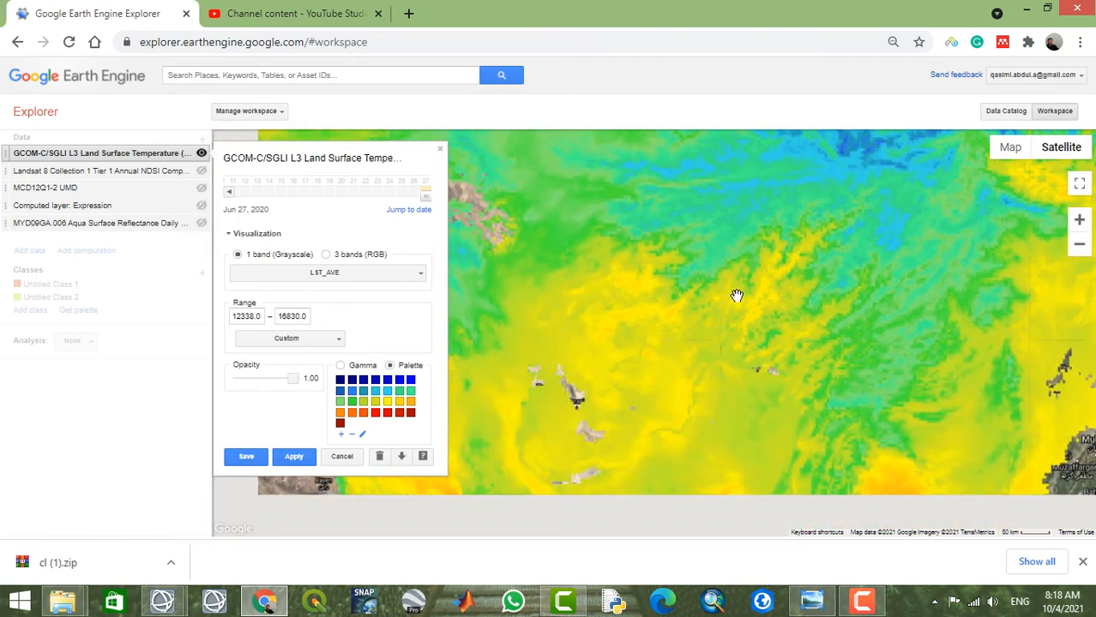
left_click_drag(740, 289, 655, 415)
left_click_drag(785, 283, 692, 383)
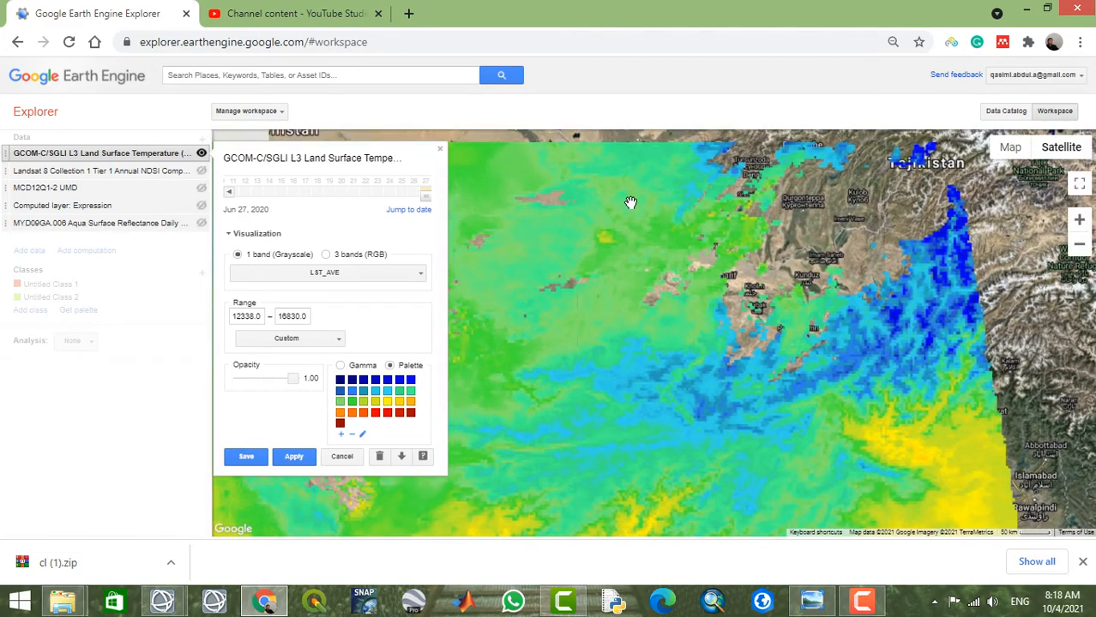
left_click_drag(630, 204, 862, 269)
left_click_drag(664, 313, 688, 258)
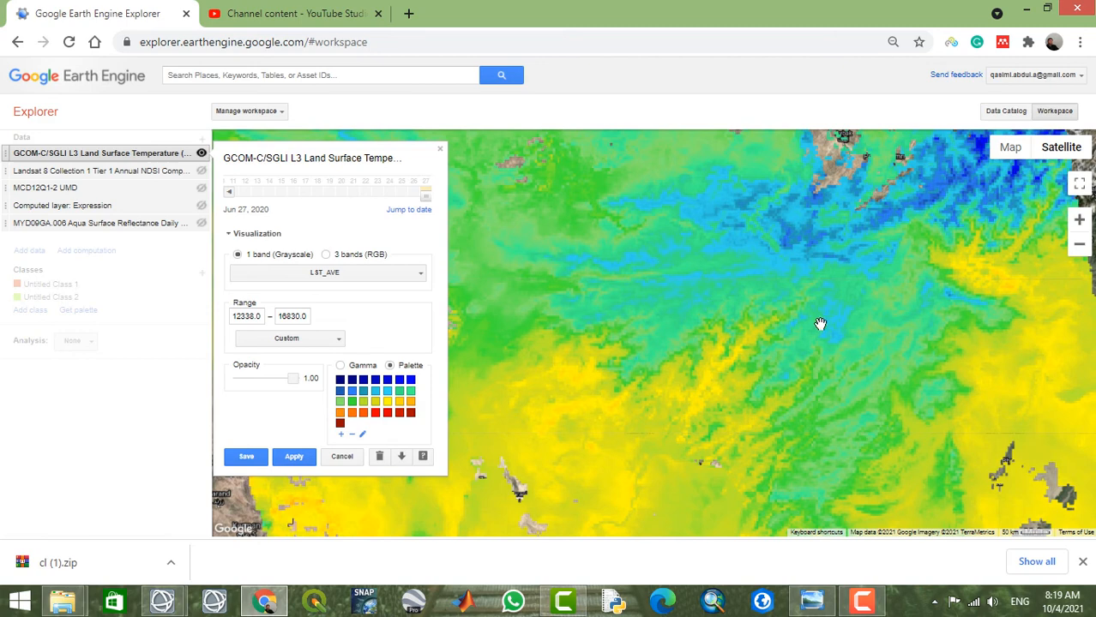
mouse_move(798, 335)
left_mouse_down()
mouse_move(777, 358)
mouse_move(736, 233)
mouse_move(784, 233)
mouse_move(795, 318)
left_mouse_up()
left_click(384, 272)
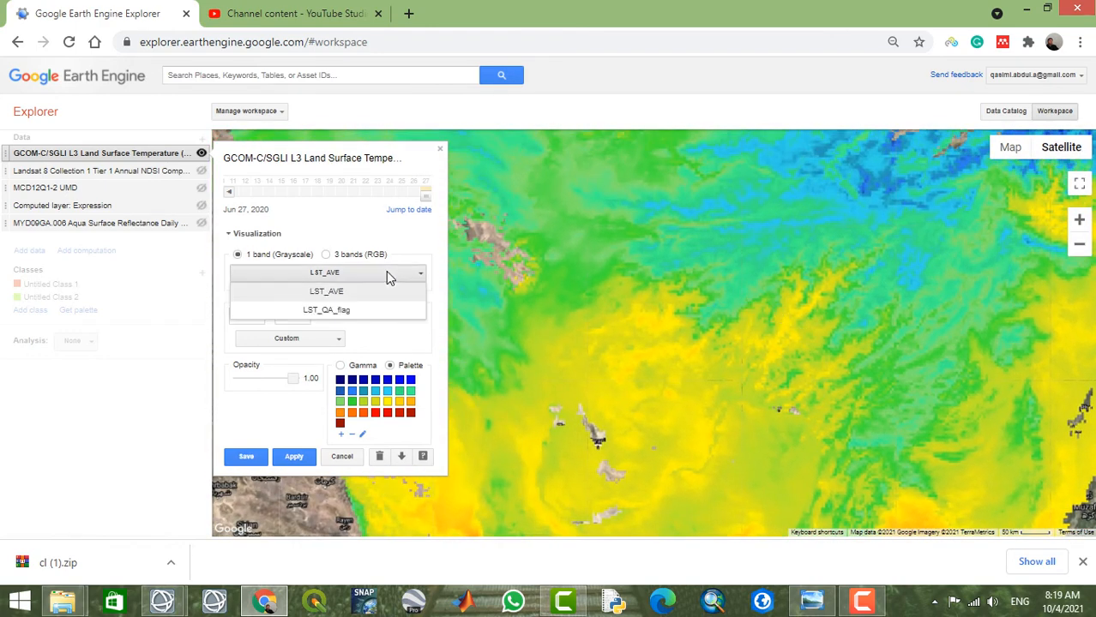
left_click(394, 274)
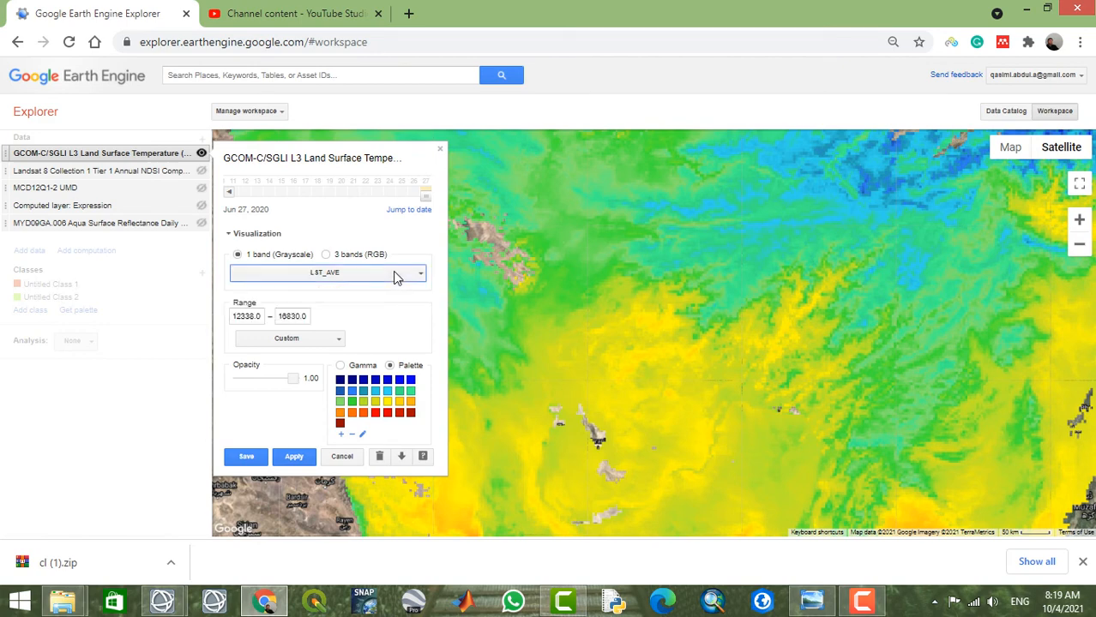
Close the GCOM-C land surface temperature layer's settings without saving changes and hide the layer on the map.
left_click(441, 151)
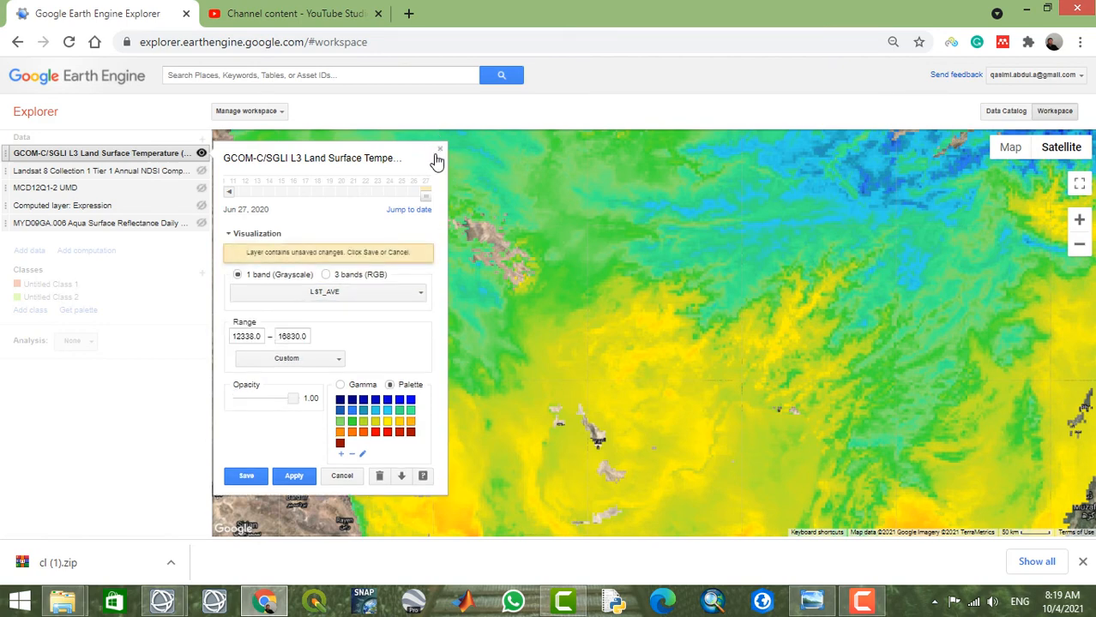
left_click(343, 477)
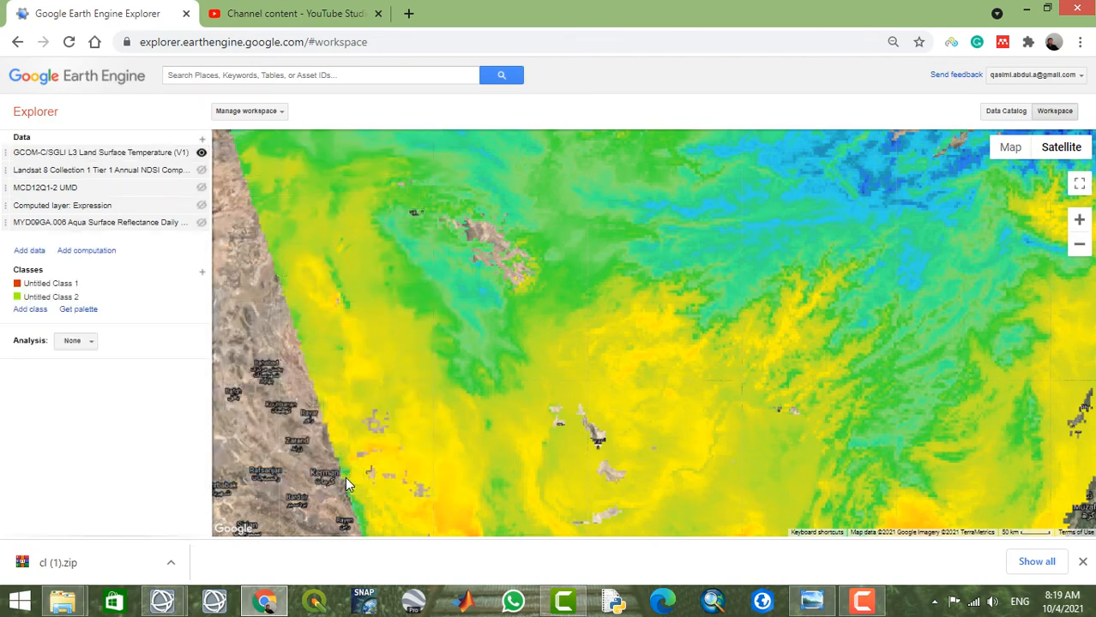
left_click(202, 153)
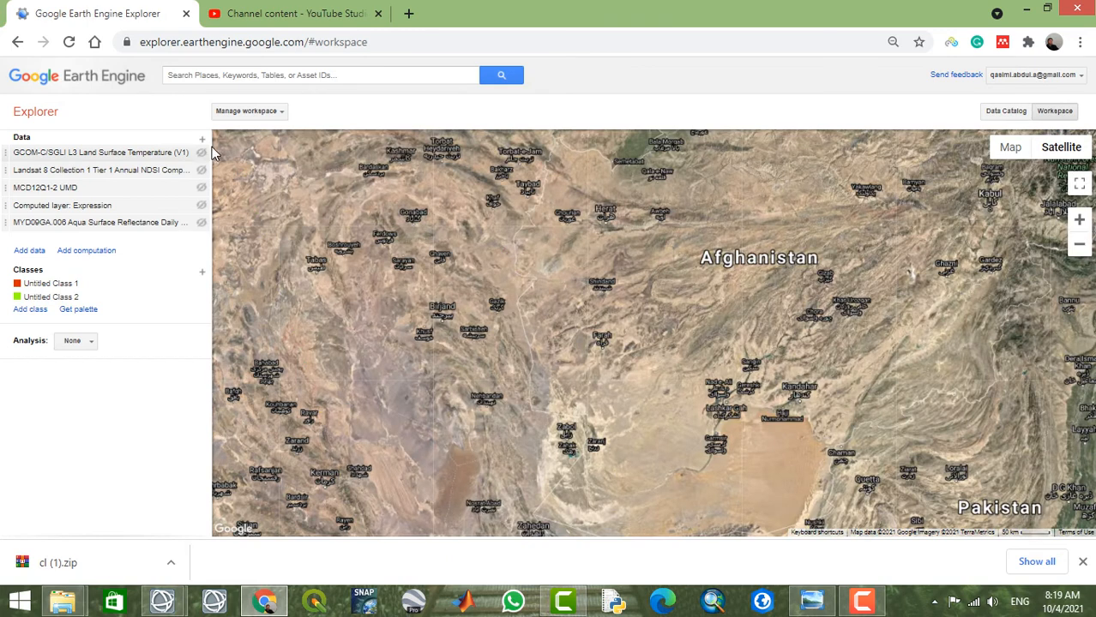
Search the data catalog for EVI, show all raster results and open VNP13A1: VIIRS Vegetation Indices 16-Day 500m in the workspace.
left_click(354, 78)
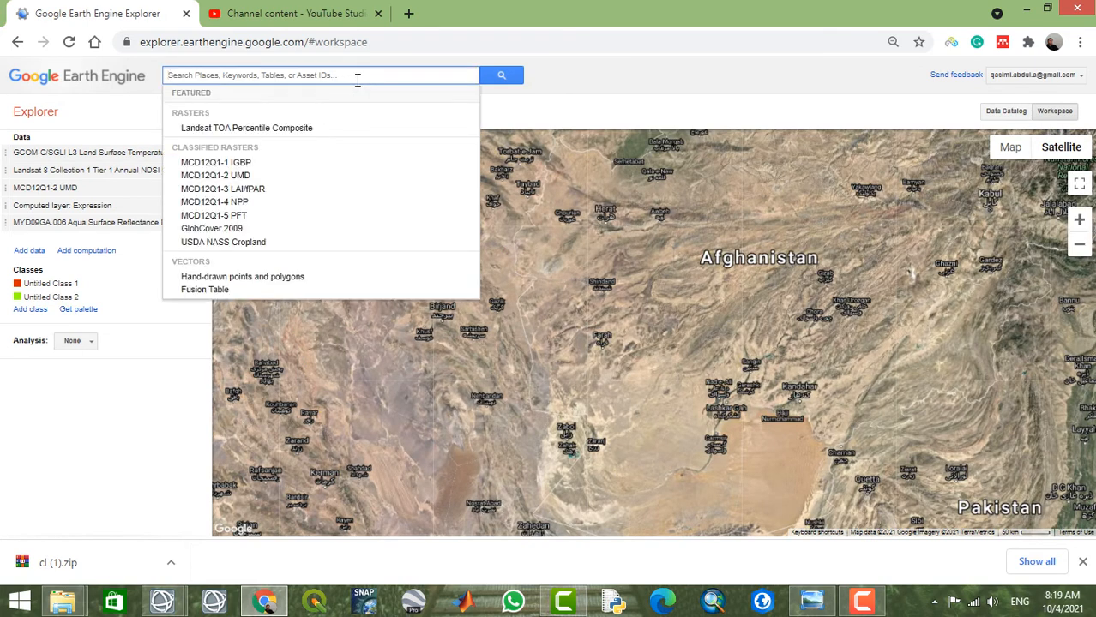
type("EVI")
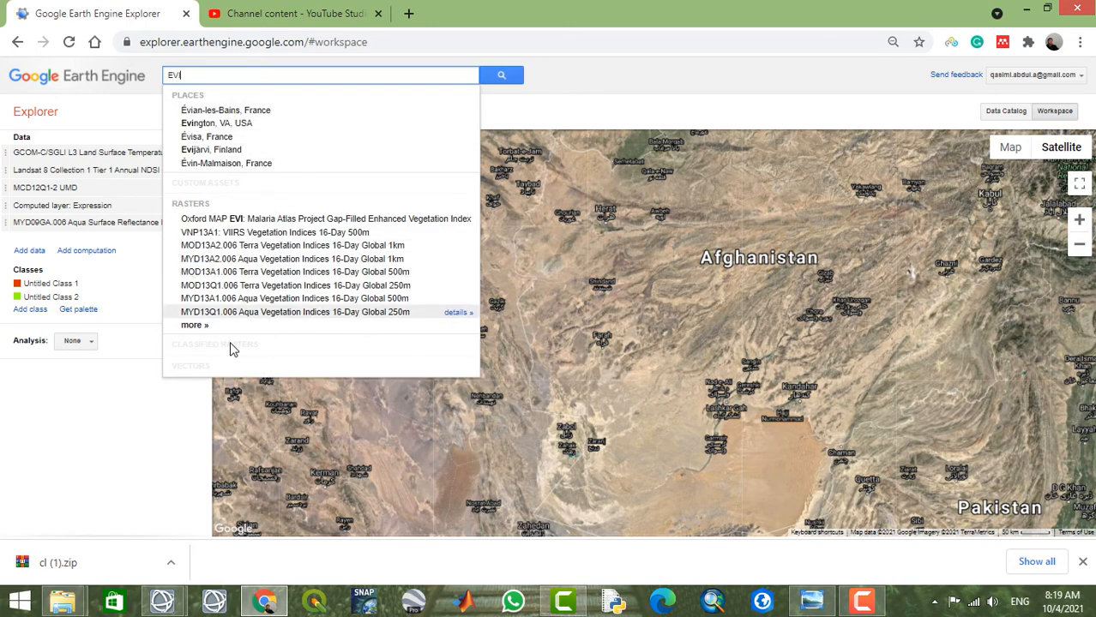
left_click(192, 325)
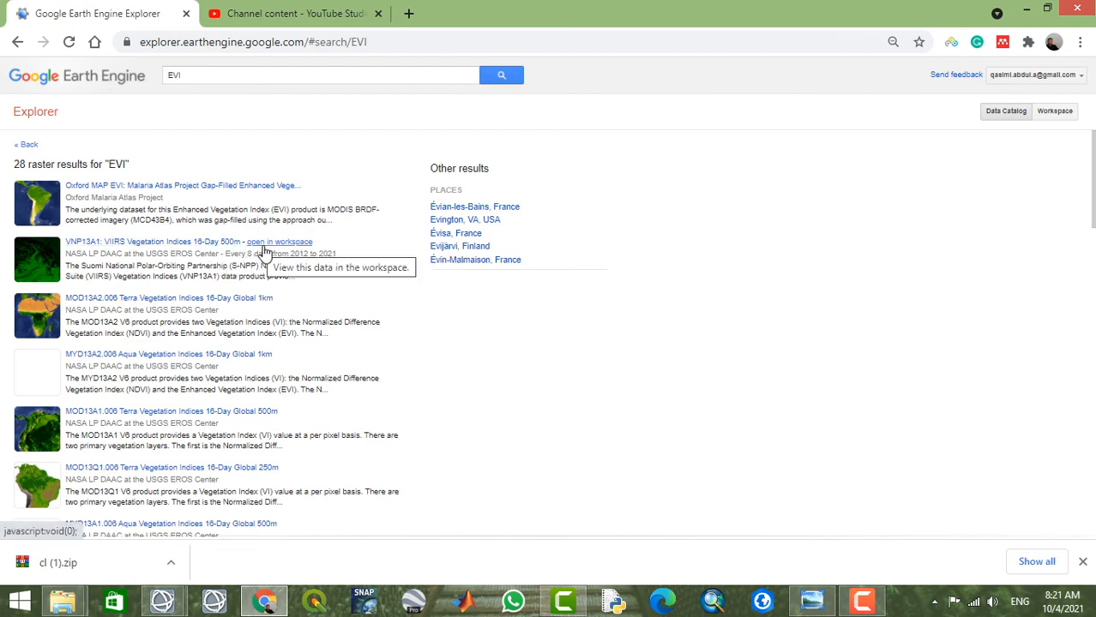
left_click(290, 243)
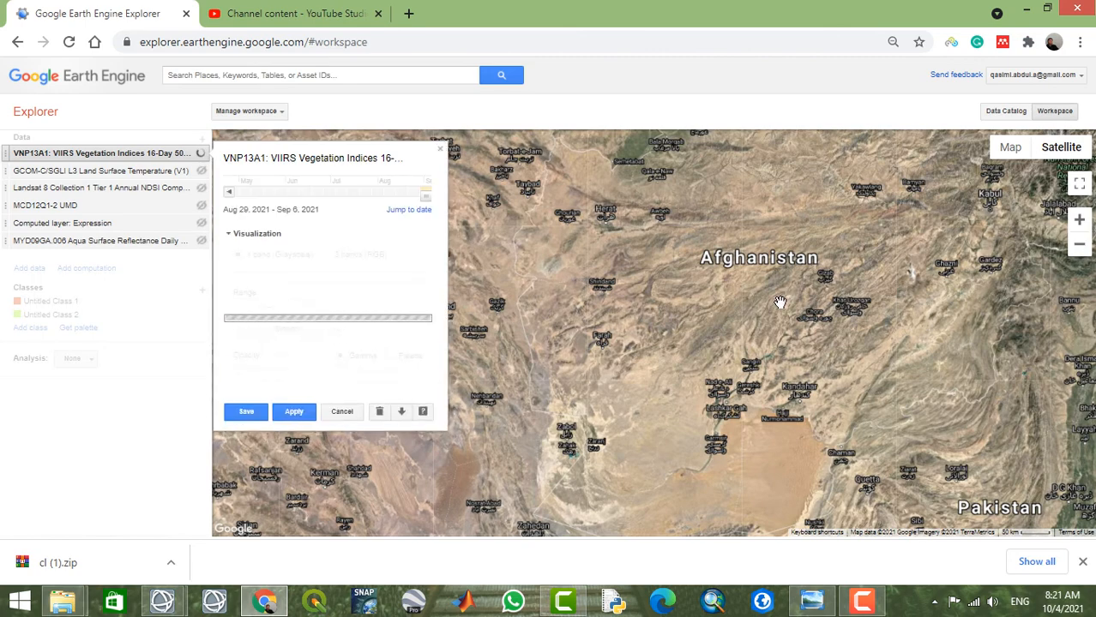
Switch the VIIRS EVI layer from palette to gamma rendering, set its range to Stretch: 90% and apply the visualization.
left_click_drag(780, 302, 692, 447)
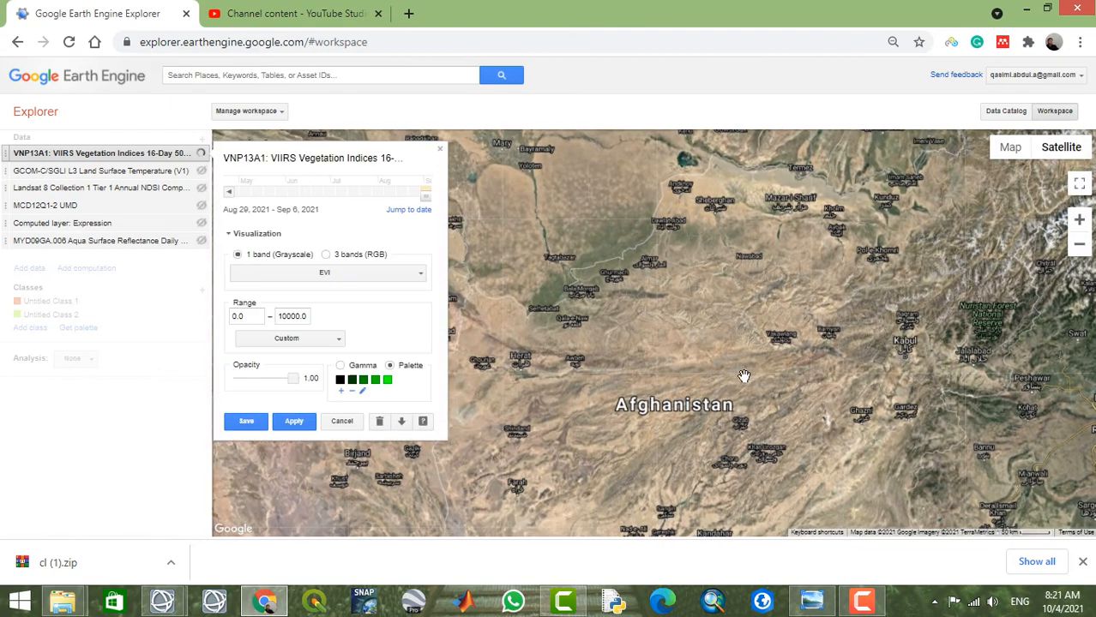
scroll(621, 334, "up", 2)
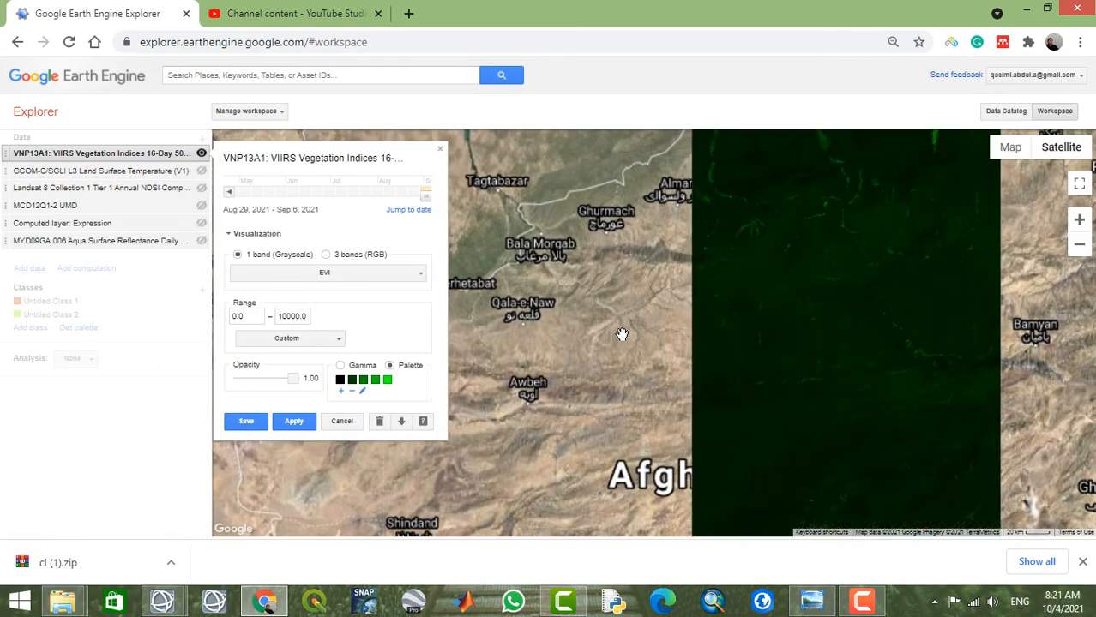
scroll(762, 345, "up", 1)
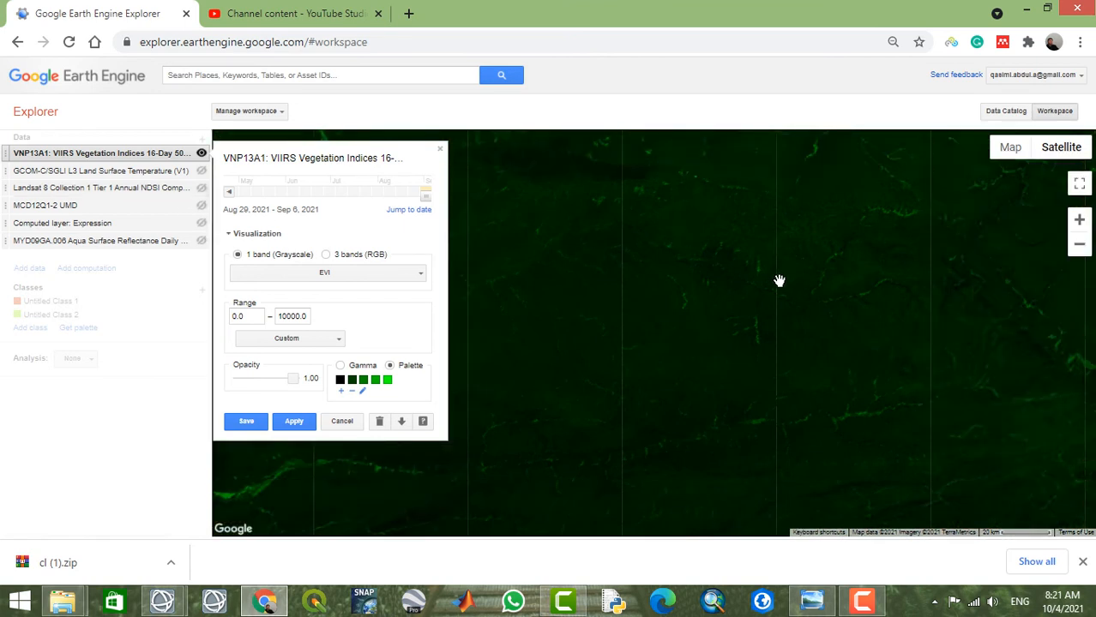
left_click(340, 365)
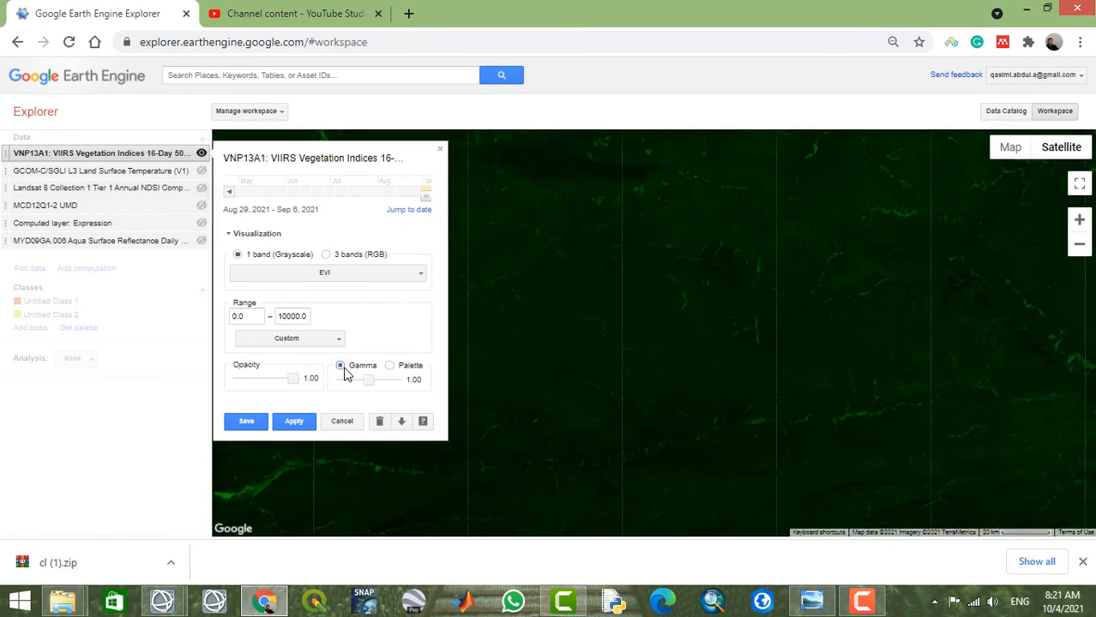
left_click(331, 341)
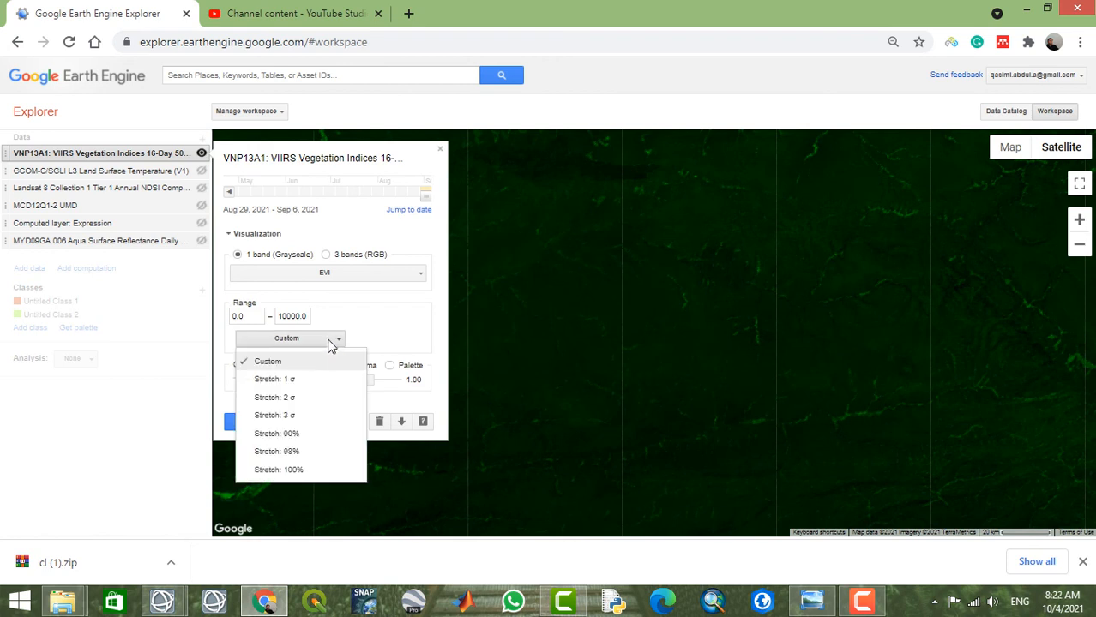
left_click(294, 434)
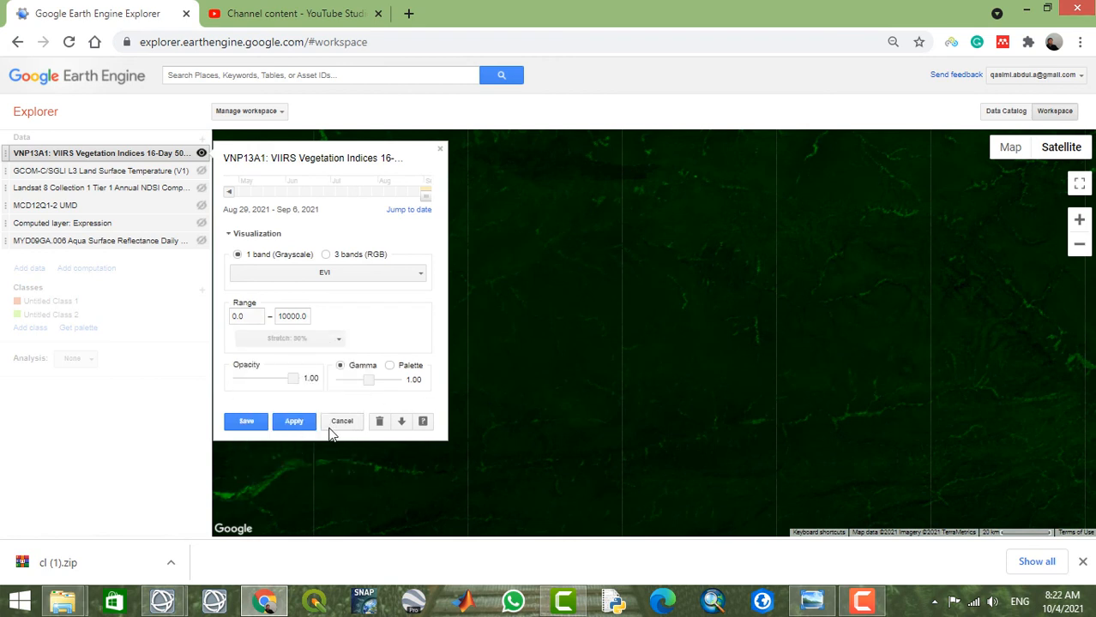
left_click(294, 421)
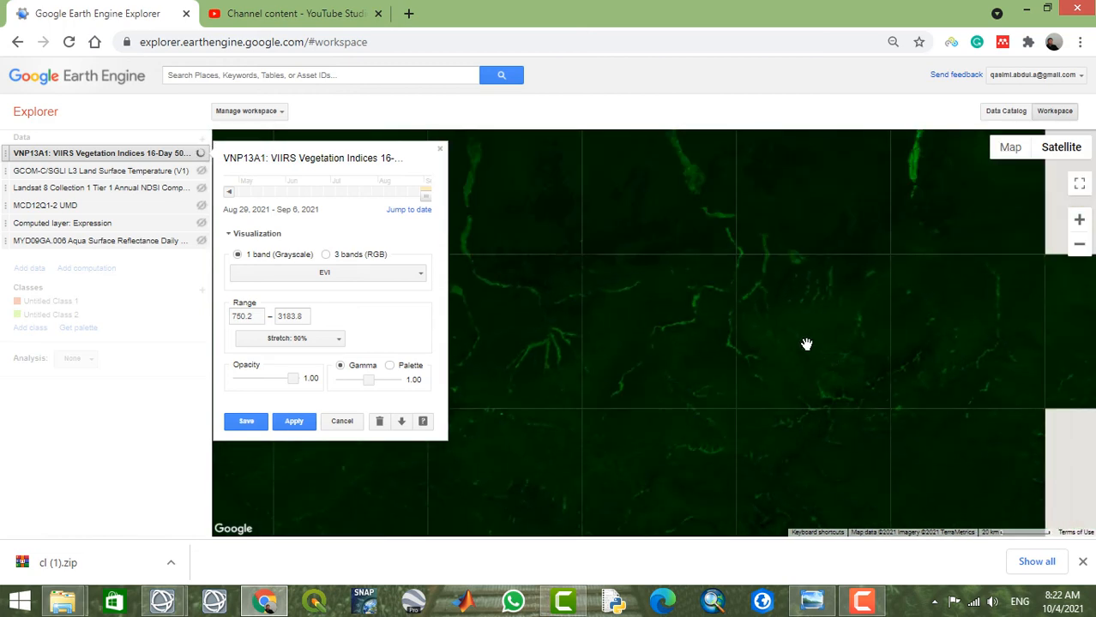
Inspect the stretched EVI layer's vegetation patterns across northern Afghanistan and save the layer's visualization settings.
left_click_drag(753, 268, 743, 437)
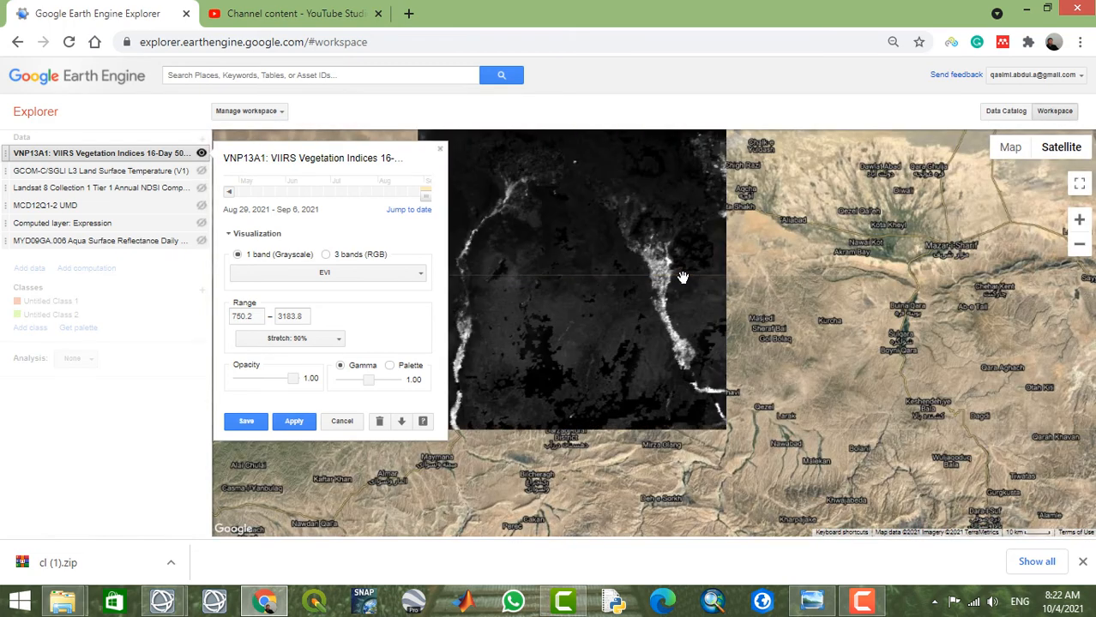
left_click_drag(737, 265, 604, 306)
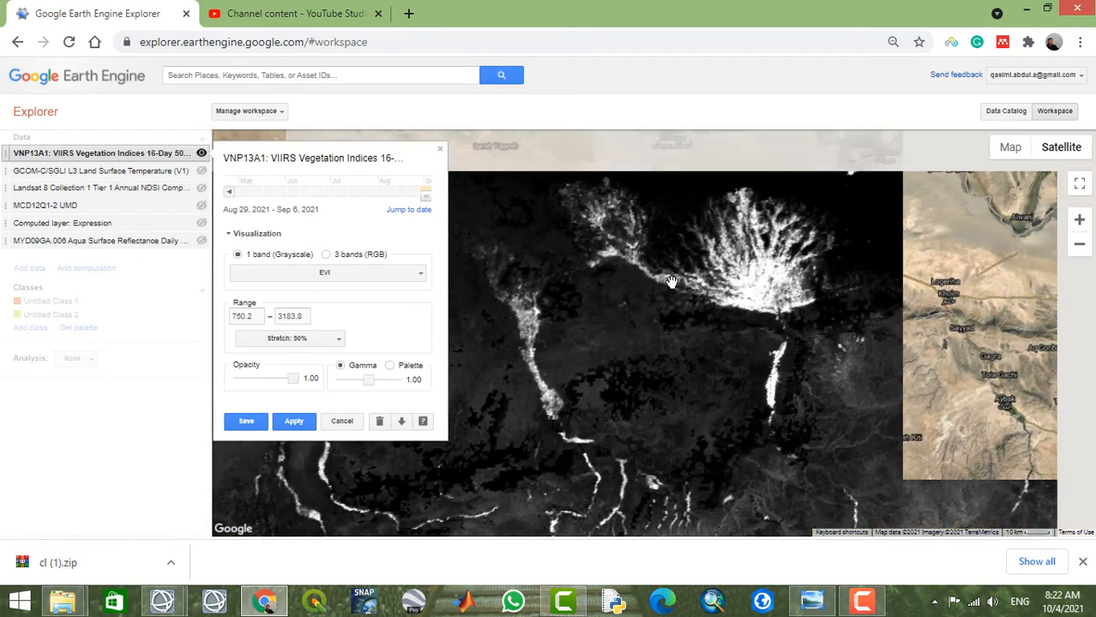
left_click_drag(844, 306, 617, 317)
left_click_drag(773, 273, 663, 350)
left_click_drag(753, 338, 623, 372)
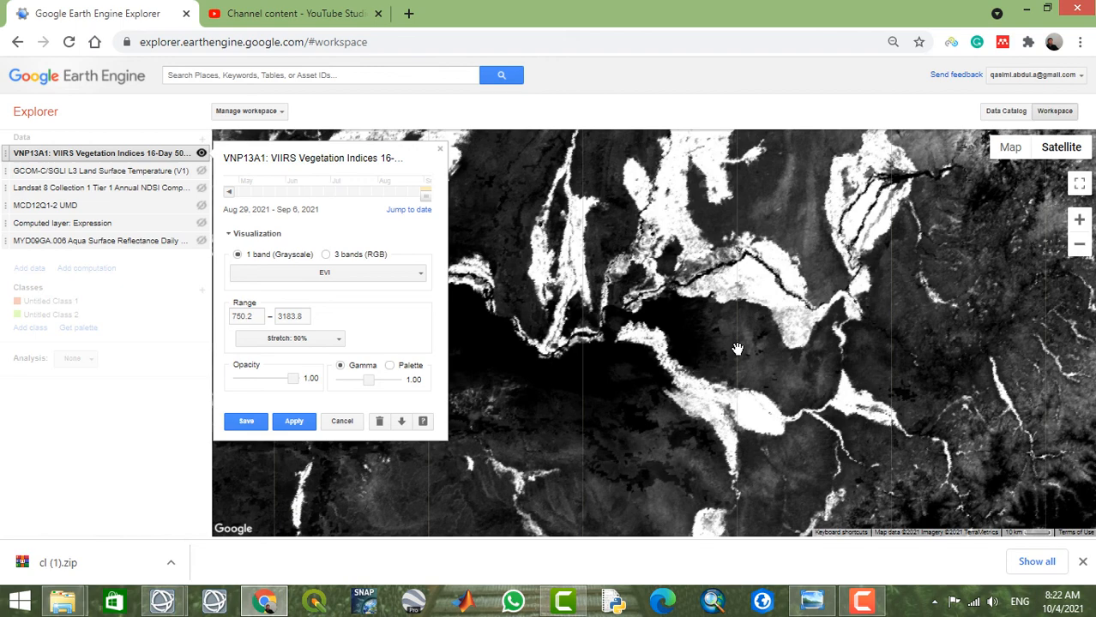
left_click_drag(744, 358, 748, 291)
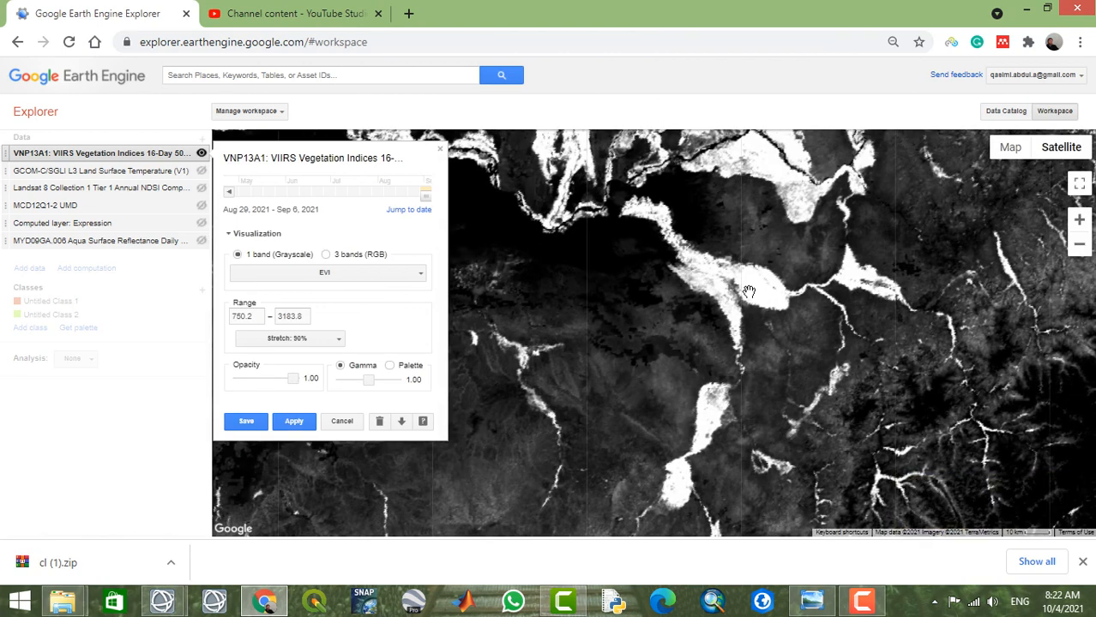
scroll(749, 292, "up", 1)
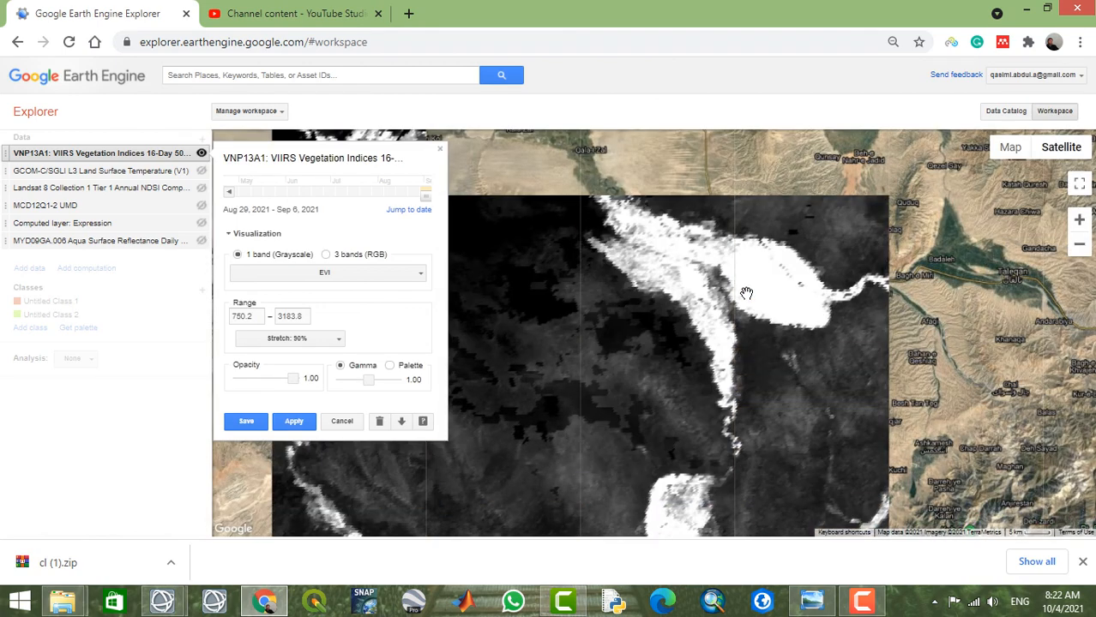
left_click_drag(748, 293, 831, 380)
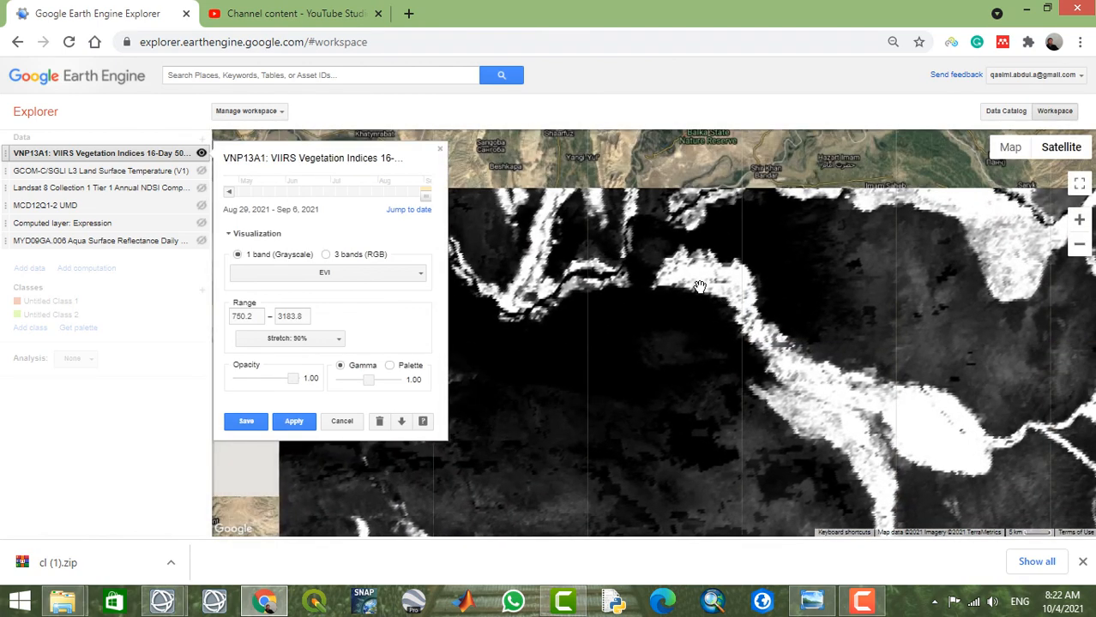
left_click_drag(700, 286, 806, 403)
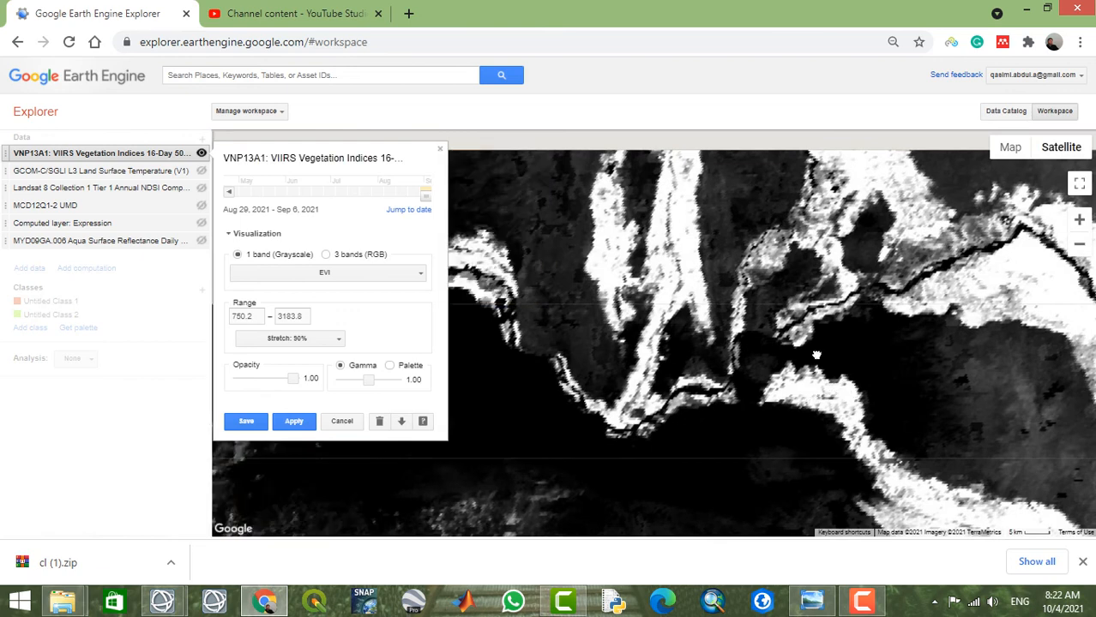
left_click_drag(816, 355, 689, 186)
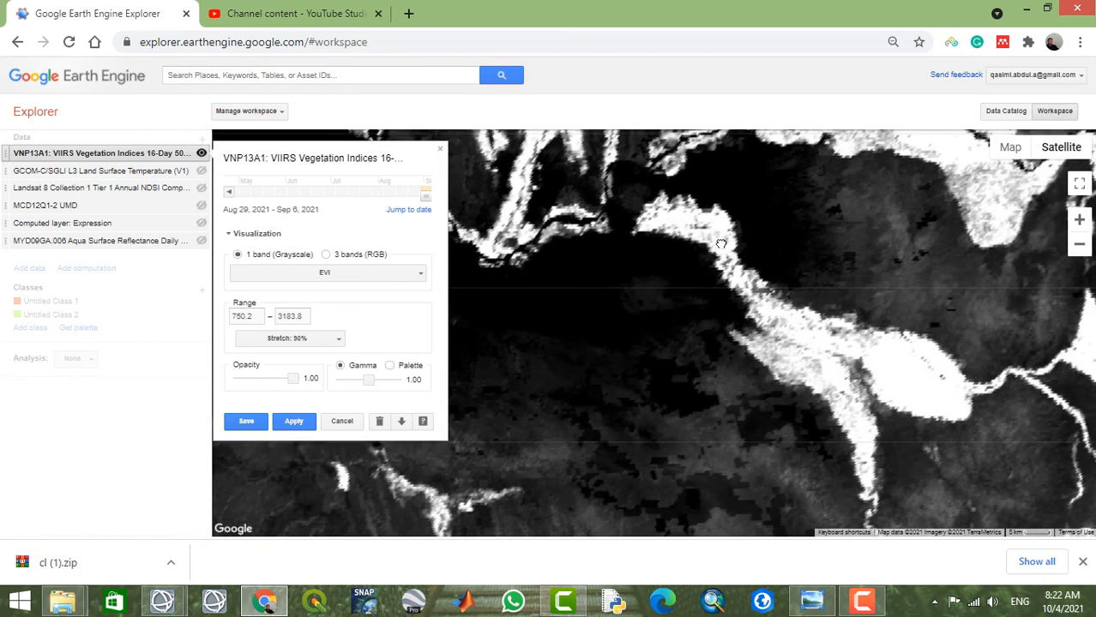
left_click(258, 423)
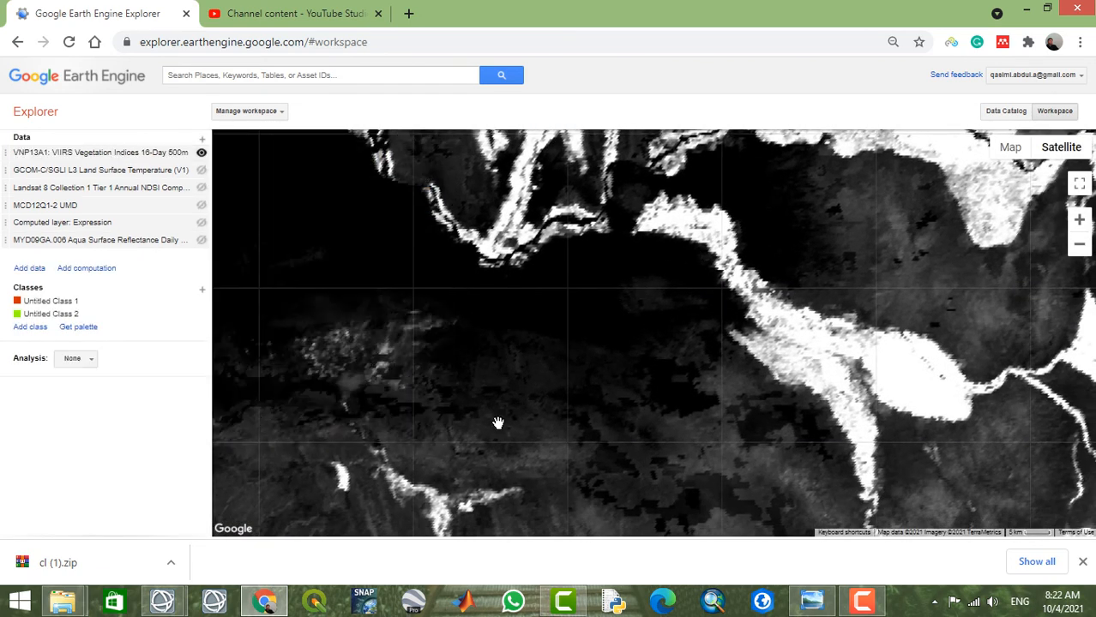